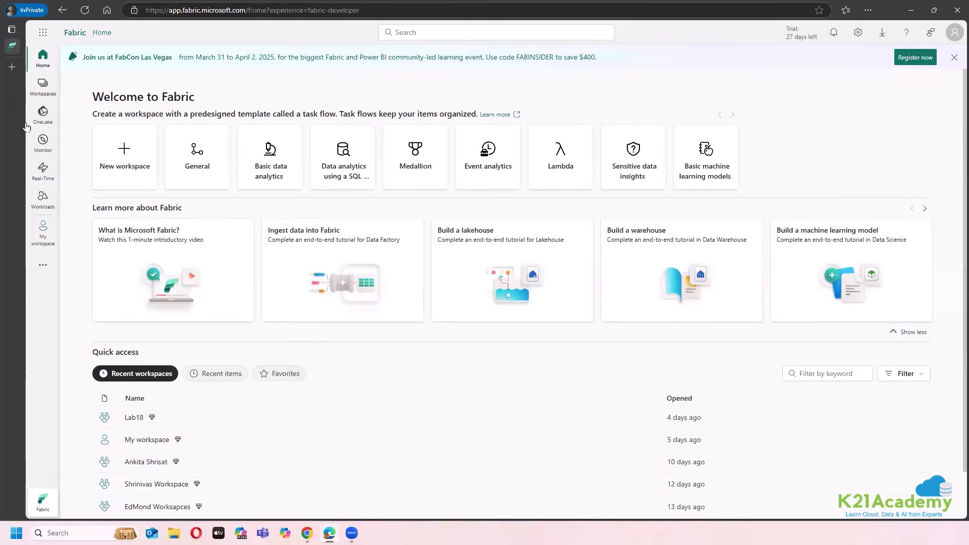
Step: Start a new workspace and name it Class07WS
{"action": "left_click", "coordinate": [43, 86]}
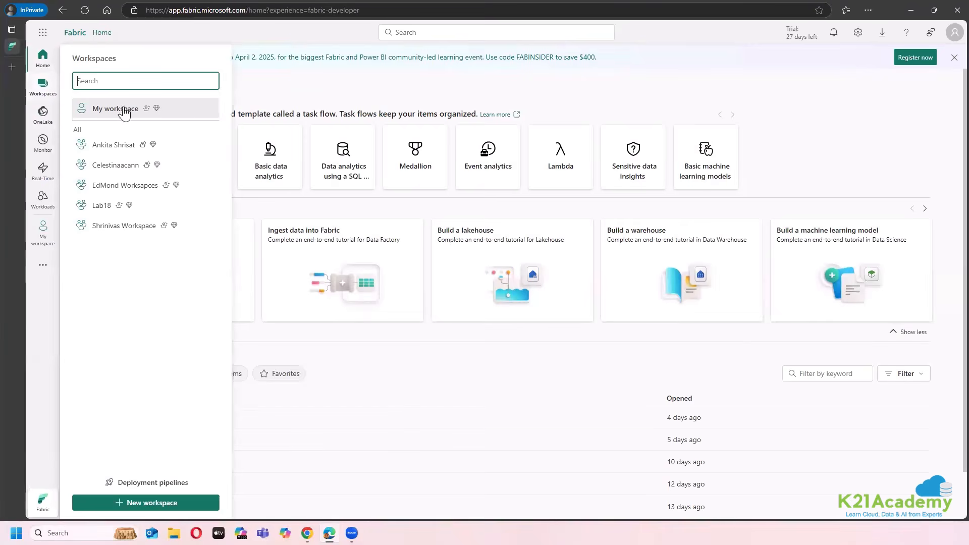
{"action": "left_click", "coordinate": [160, 502]}
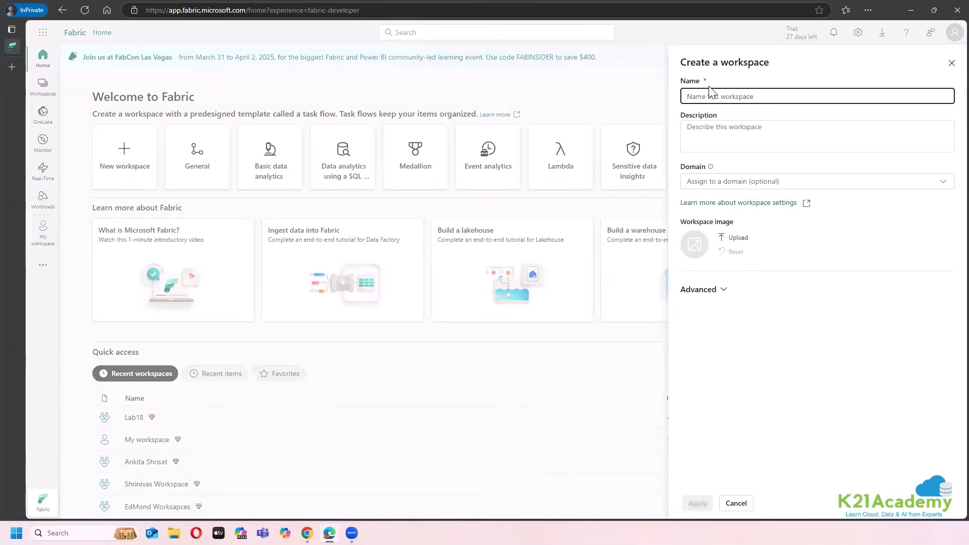
{"action": "type", "text": "Claa"}
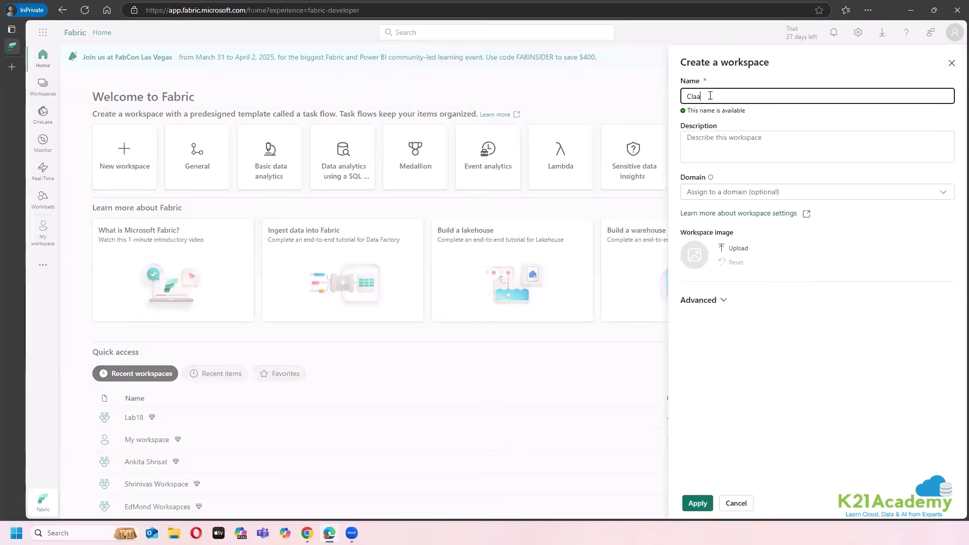
{"action": "type", "text": "07WS"}
{"action": "left_click", "coordinate": [700, 98]}
{"action": "key", "text": "BackSpace"}
{"action": "type", "text": "ss"}
Step: Select the small semantic model storage format in the workspace's advanced settings and create the workspace
{"action": "left_click", "coordinate": [715, 306]}
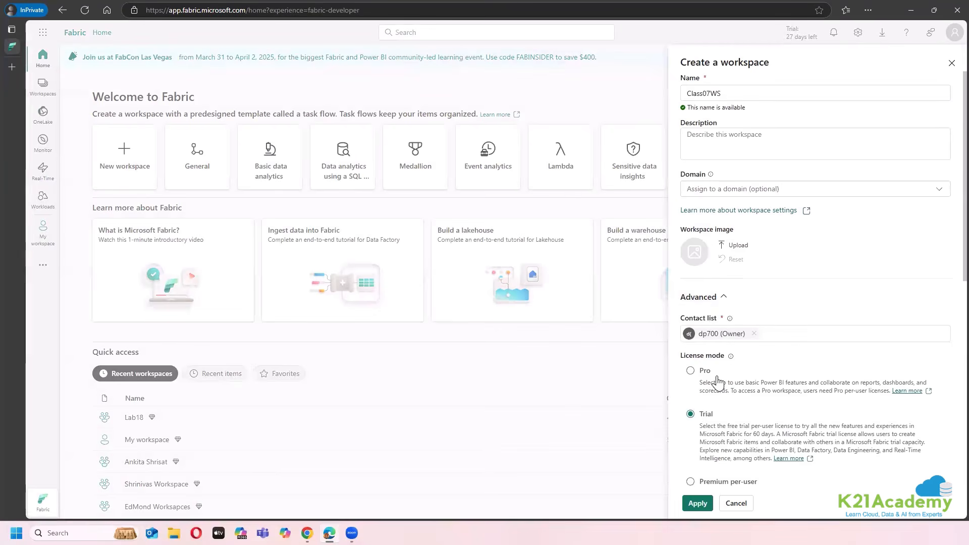
{"action": "scroll", "coordinate": [696, 318], "scroll_direction": "down", "scroll_amount": 2}
{"action": "scroll", "coordinate": [732, 396], "scroll_direction": "down", "scroll_amount": 3}
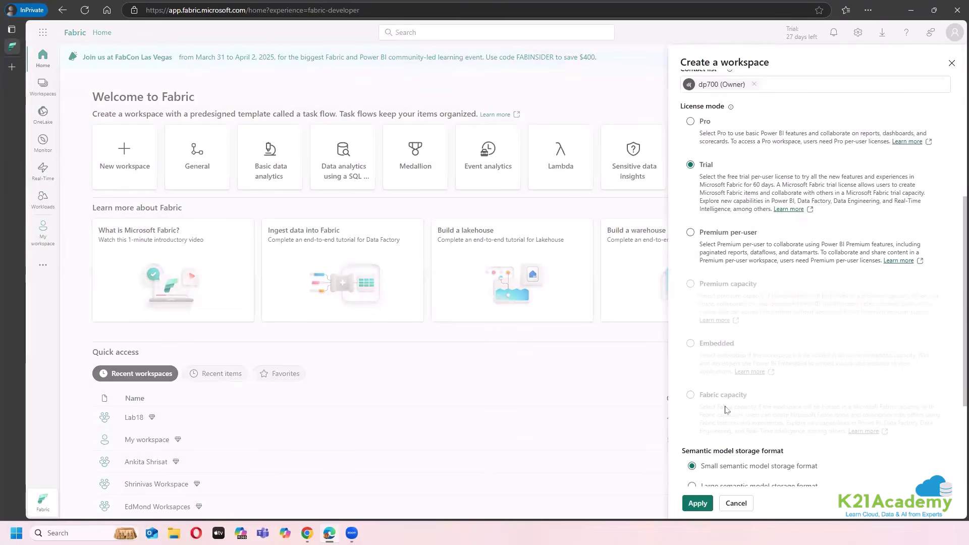
{"action": "scroll", "coordinate": [731, 399], "scroll_direction": "down", "scroll_amount": 1}
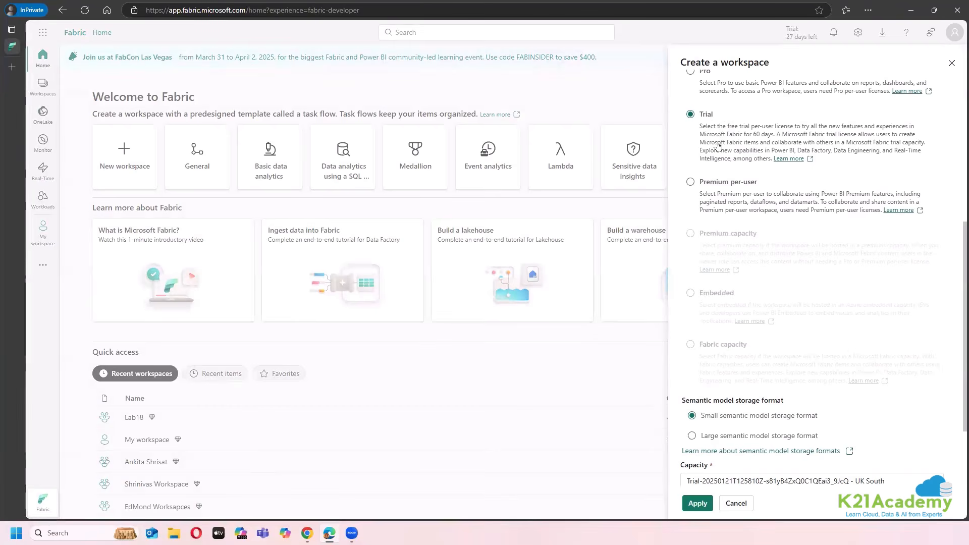
{"action": "scroll", "coordinate": [731, 435], "scroll_direction": "down", "scroll_amount": 2}
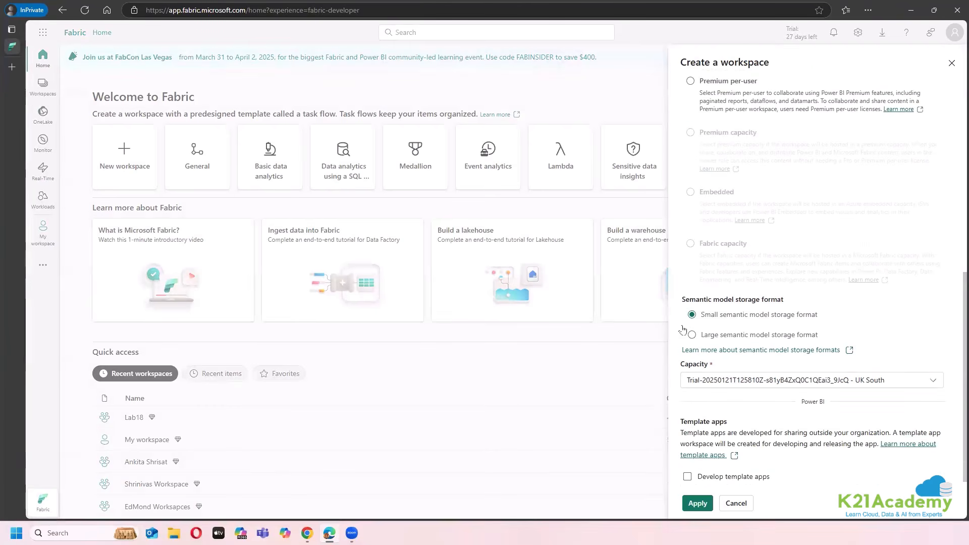
{"action": "scroll", "coordinate": [707, 398], "scroll_direction": "down", "scroll_amount": 1}
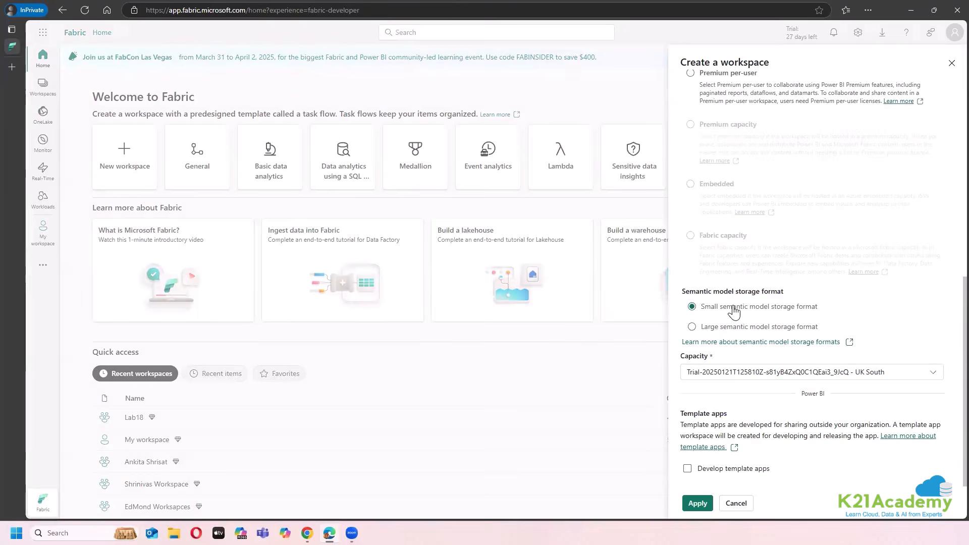
{"action": "left_click", "coordinate": [692, 328]}
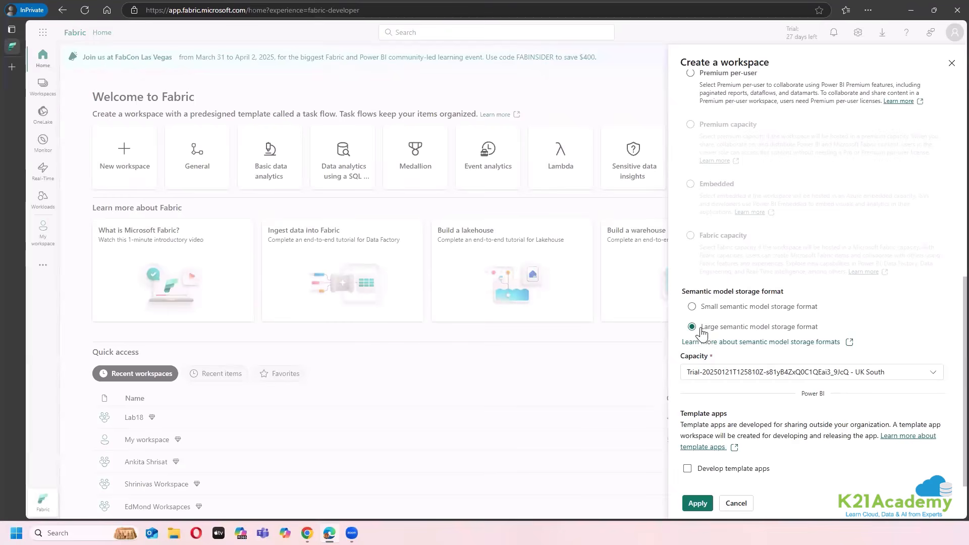
{"action": "left_click_drag", "start_coordinate": [700, 327], "coordinate": [827, 333]}
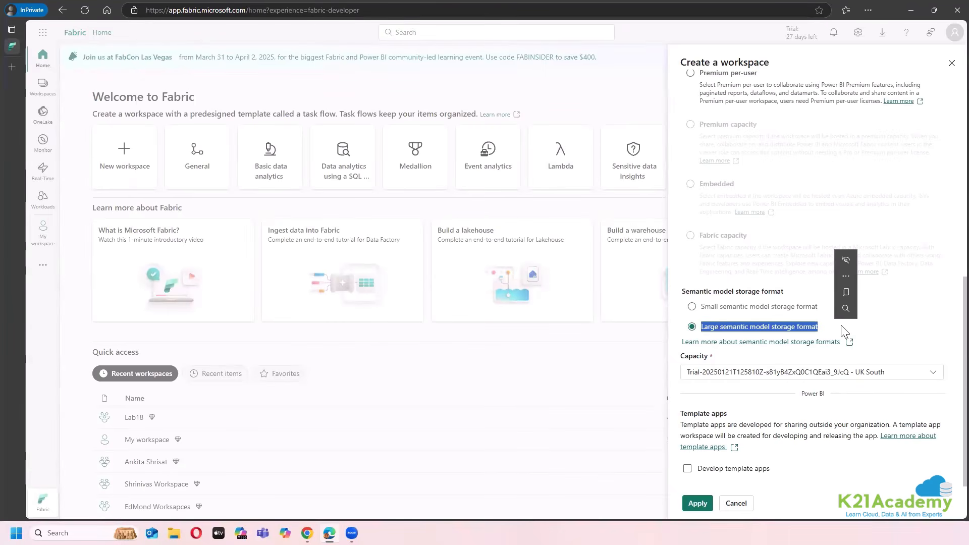
{"action": "left_click", "coordinate": [692, 307]}
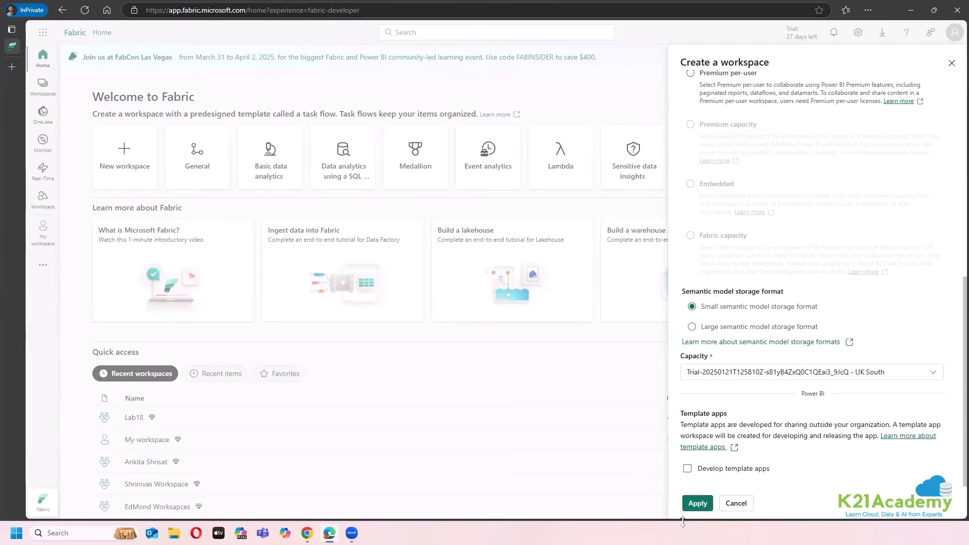
{"action": "left_click", "coordinate": [697, 504]}
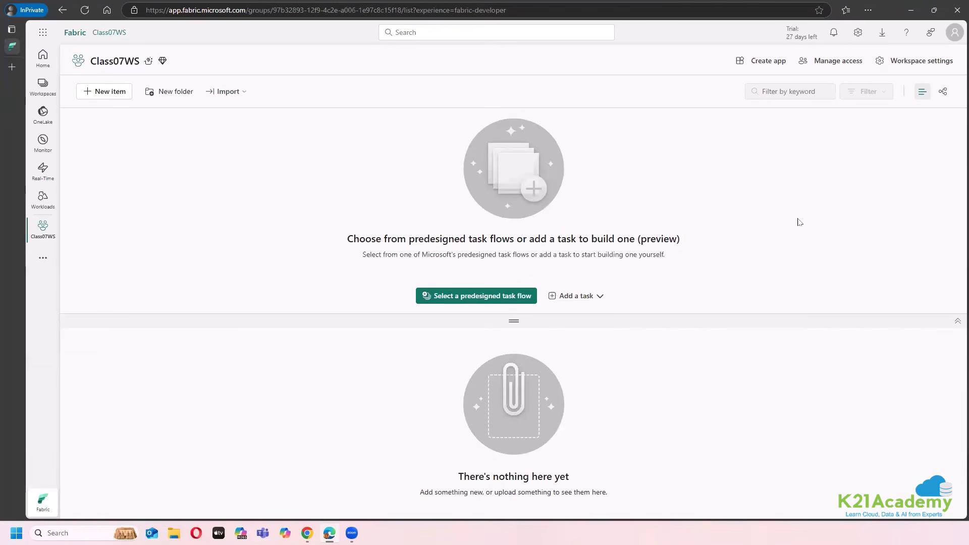
Step: Create a lakehouse named StagingLakehouse in the workspace with lakehouse schemas enabled
{"action": "left_click", "coordinate": [958, 321]}
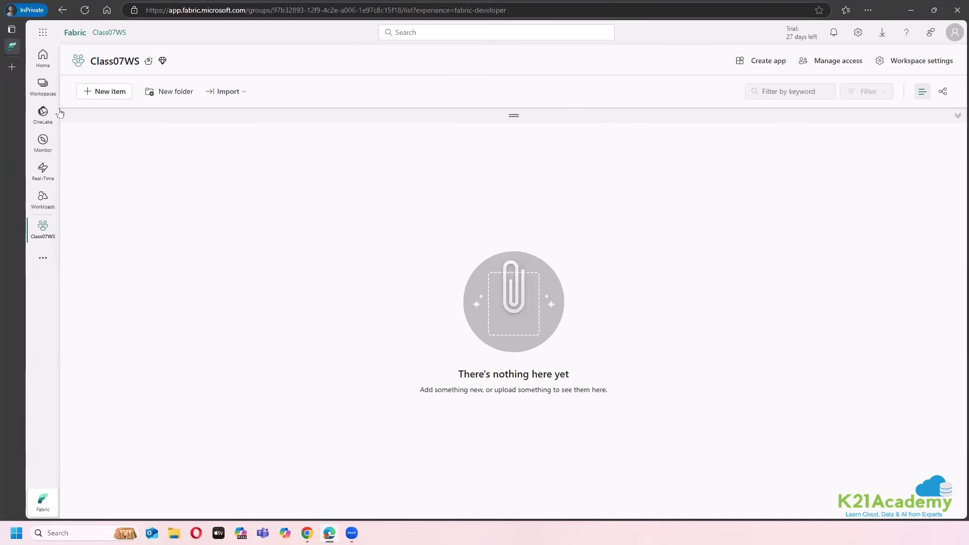
{"action": "left_click", "coordinate": [101, 94]}
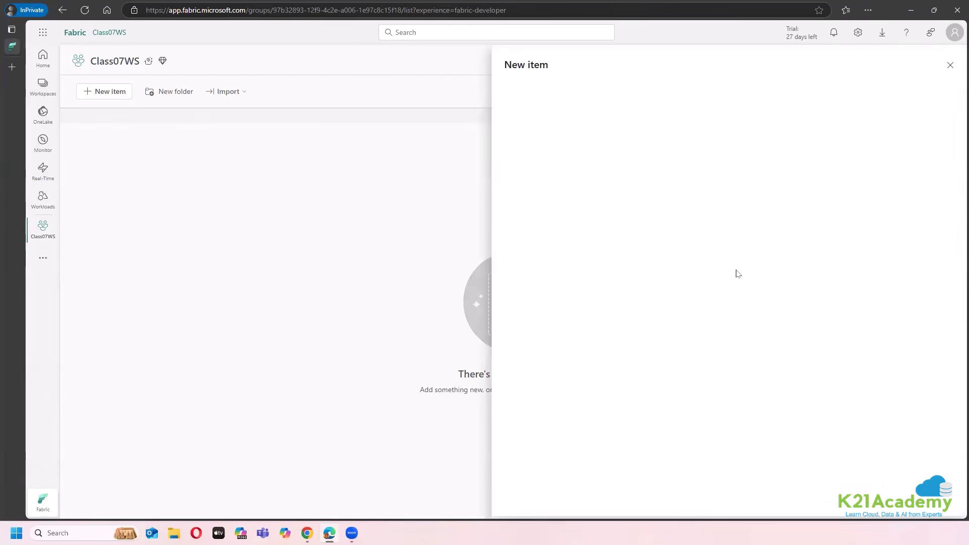
{"action": "scroll", "coordinate": [807, 312], "scroll_direction": "down", "scroll_amount": 3}
{"action": "scroll", "coordinate": [830, 346], "scroll_direction": "down", "scroll_amount": 3}
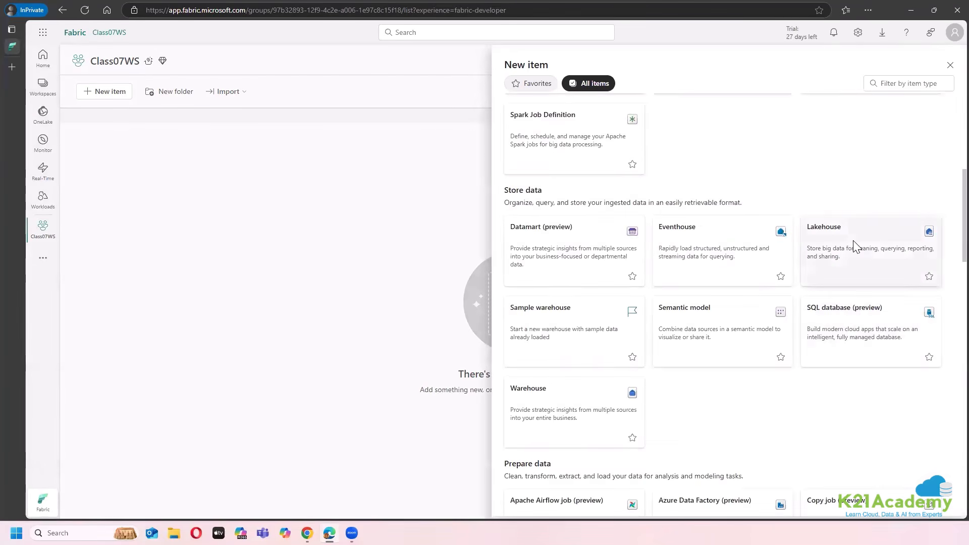
{"action": "left_click", "coordinate": [855, 249]}
{"action": "left_click", "coordinate": [451, 264]}
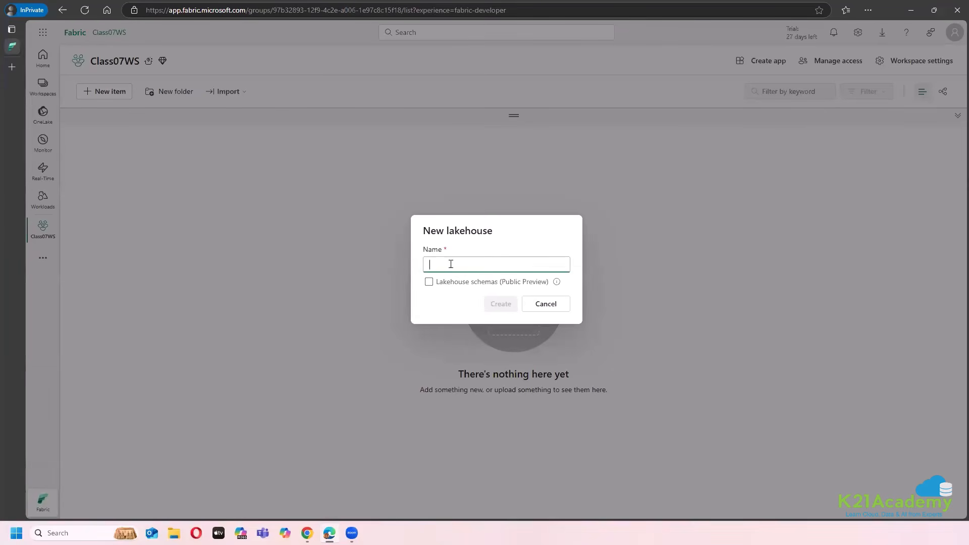
{"action": "type", "text": "Staging"}
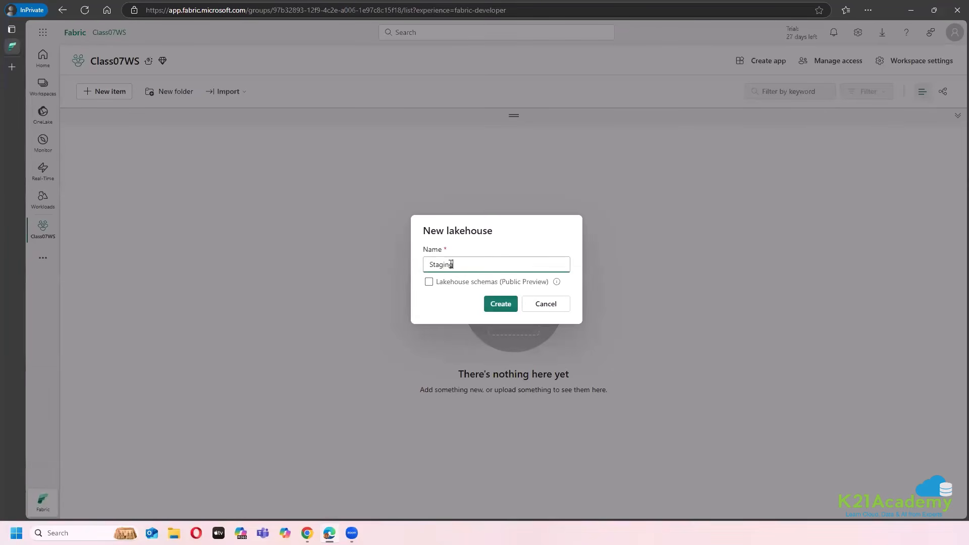
{"action": "type", "text": "Lakehouse"}
{"action": "left_click", "coordinate": [429, 282]}
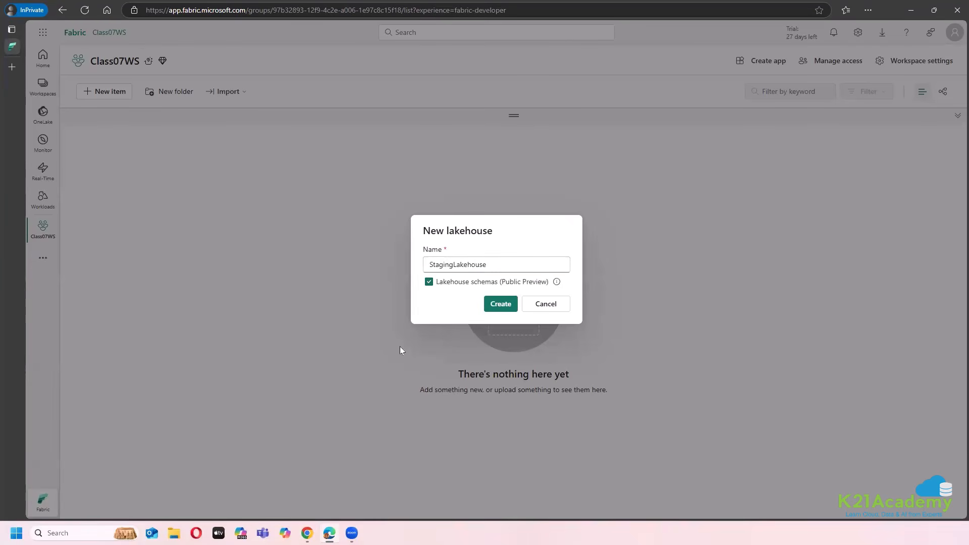
{"action": "left_click", "coordinate": [501, 304]}
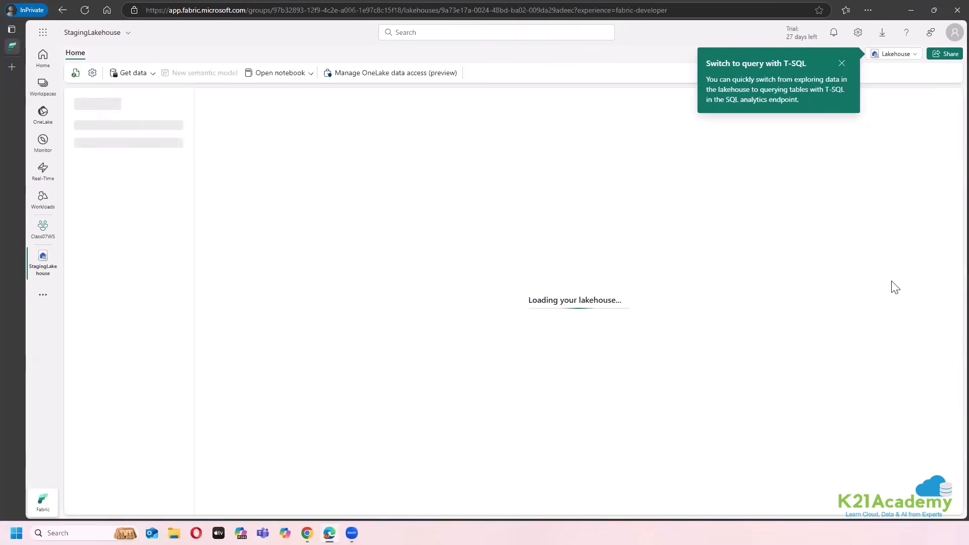
{"action": "left_click", "coordinate": [842, 63]}
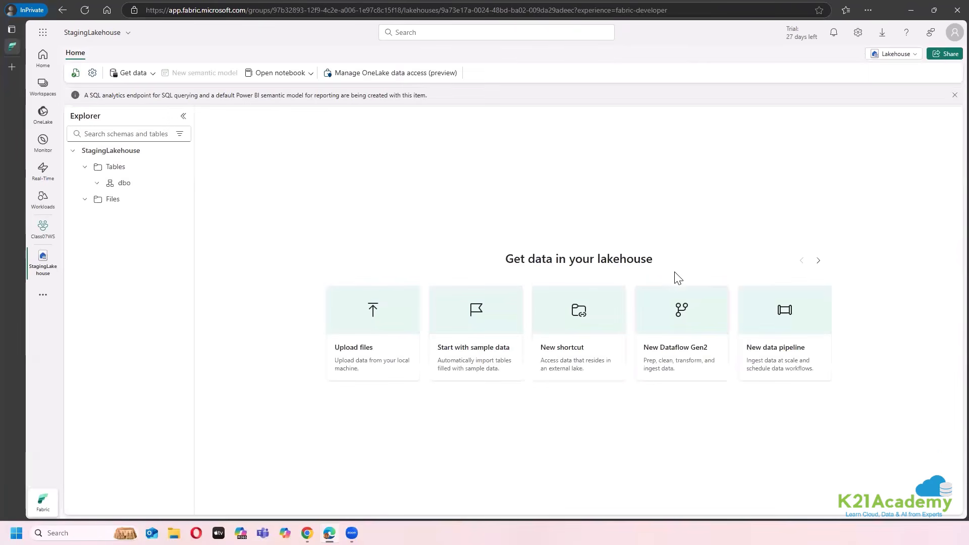
Step: Look at the data sources offered for a new shortcut in the lakehouse
{"action": "left_click", "coordinate": [150, 75]}
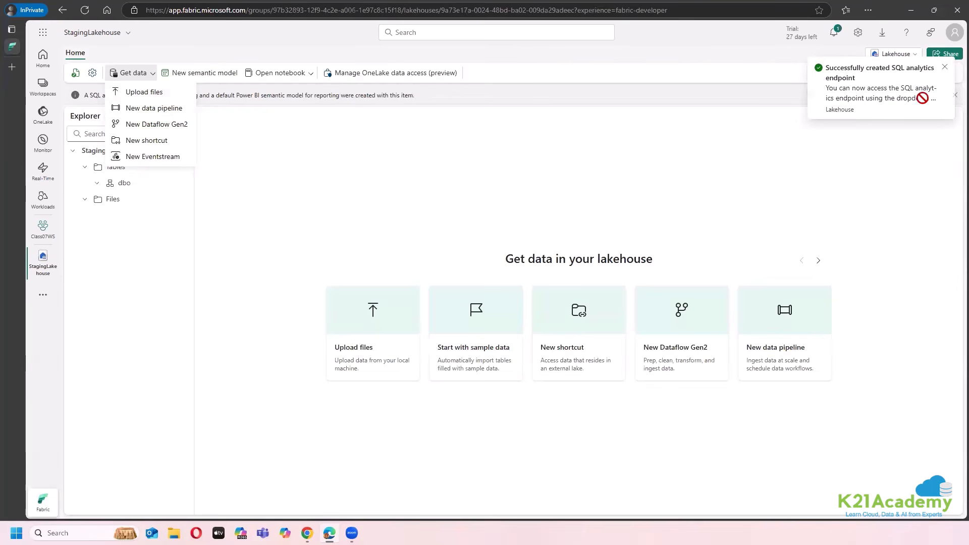
{"action": "left_click", "coordinate": [944, 67]}
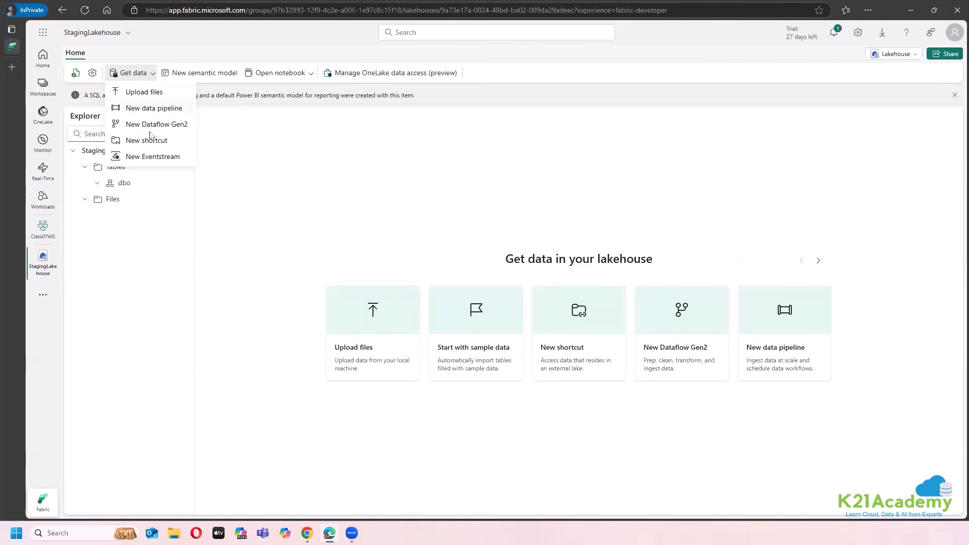
{"action": "left_click", "coordinate": [157, 142]}
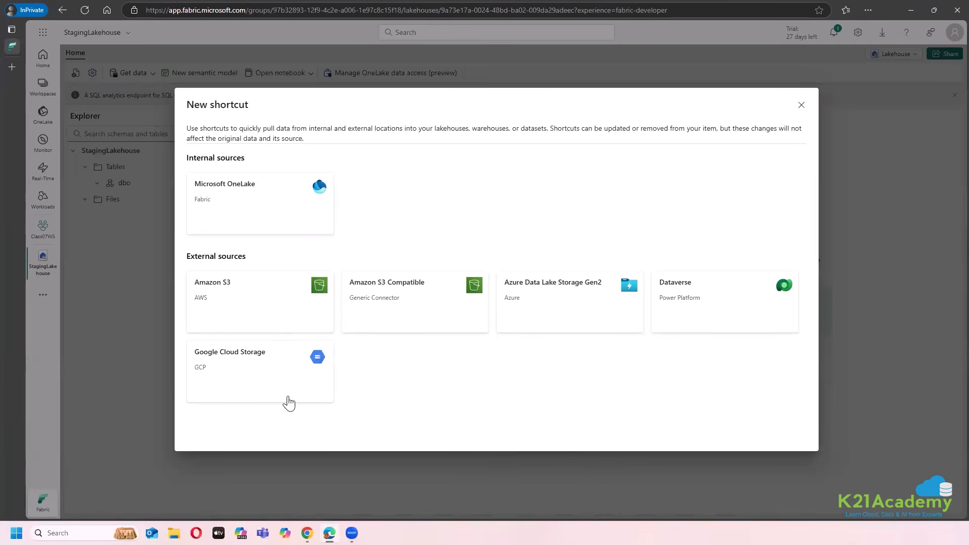
{"action": "left_click", "coordinate": [801, 104]}
Step: Create a data pipeline named StagingPipeline from the lakehouse and cancel its automatically opened copy data assistant
{"action": "left_click", "coordinate": [152, 74]}
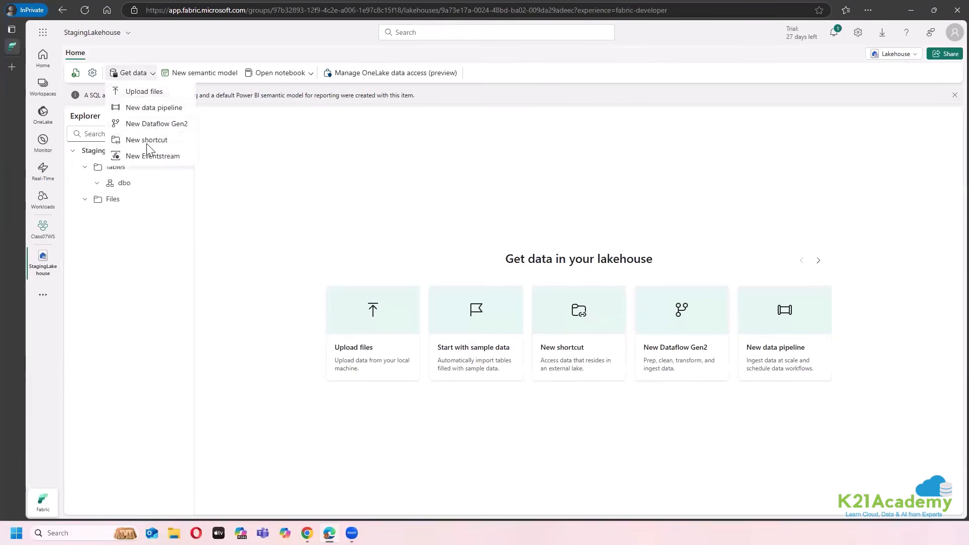
{"action": "left_click", "coordinate": [169, 109]}
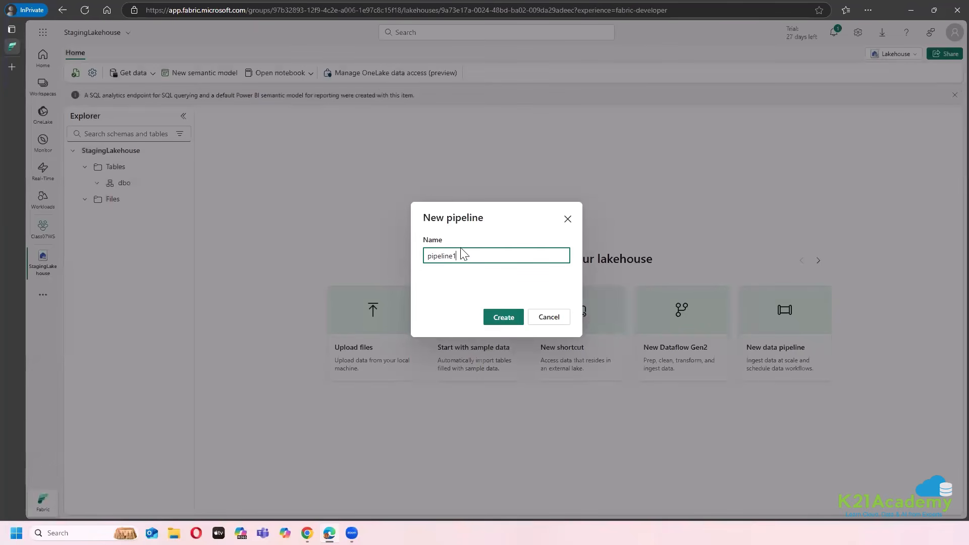
{"action": "key", "text": "ctrl+a"}
{"action": "key", "text": "BackSpace"}
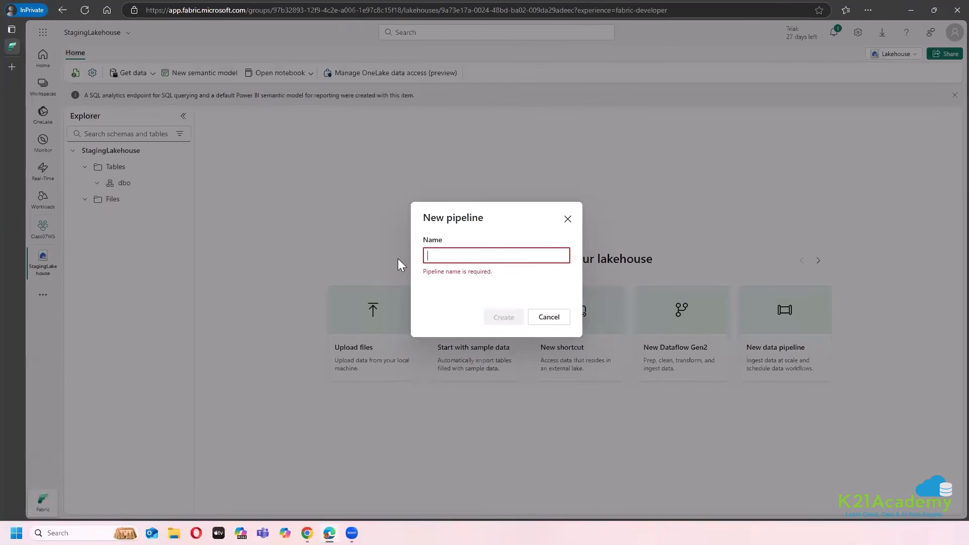
{"action": "type", "text": "StagingP"}
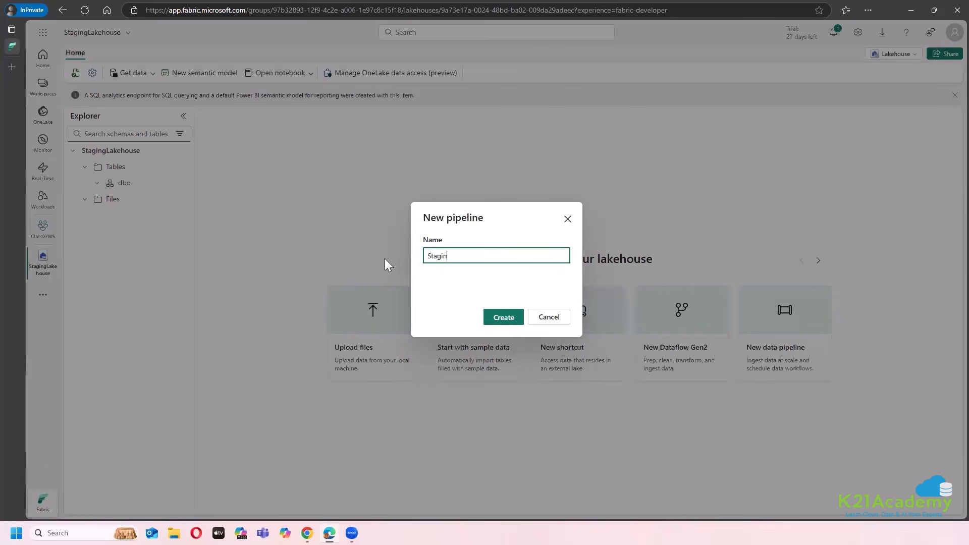
{"action": "type", "text": "ipelon"}
{"action": "key", "text": "BackSpace"}
{"action": "key", "text": "BackSpace"}
{"action": "type", "text": "ine"}
{"action": "left_click", "coordinate": [513, 323]}
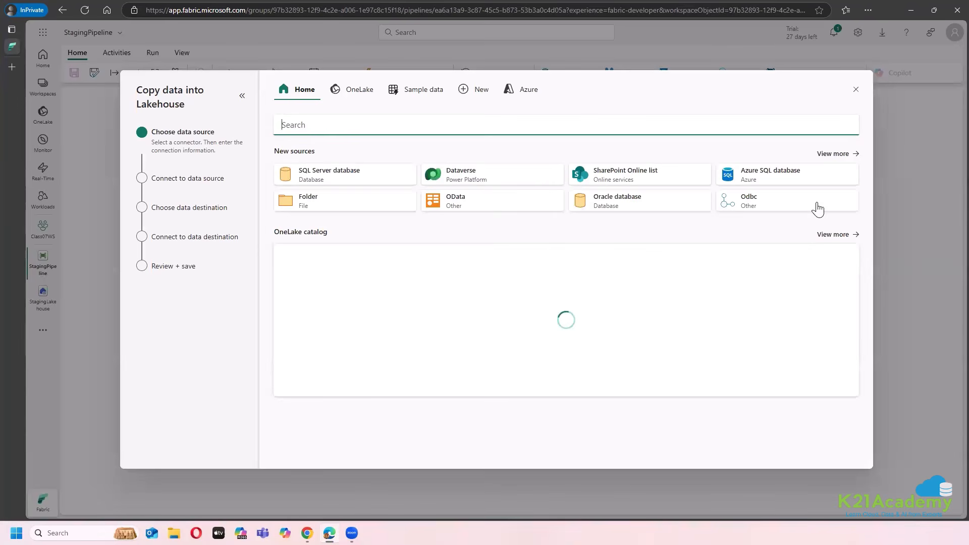
{"action": "left_click", "coordinate": [855, 90]}
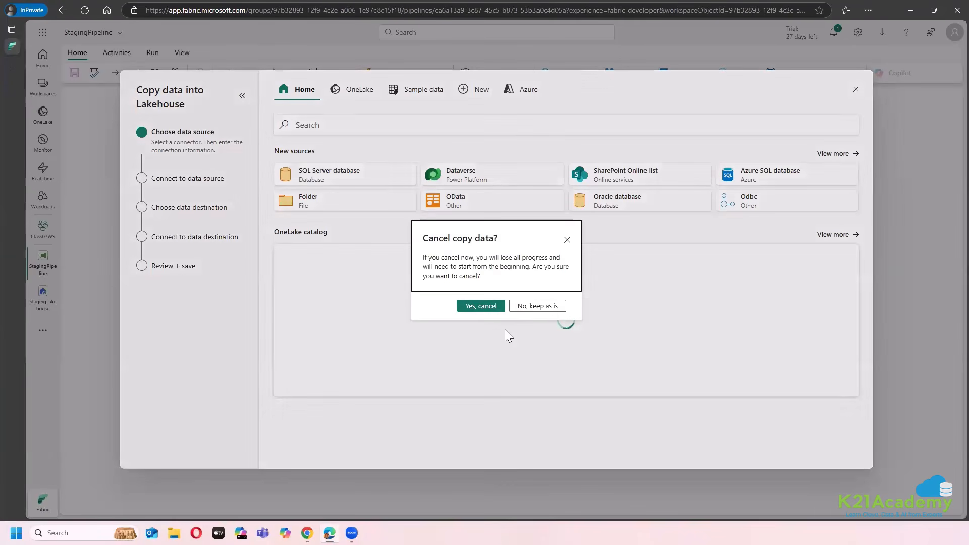
{"action": "left_click", "coordinate": [472, 307]}
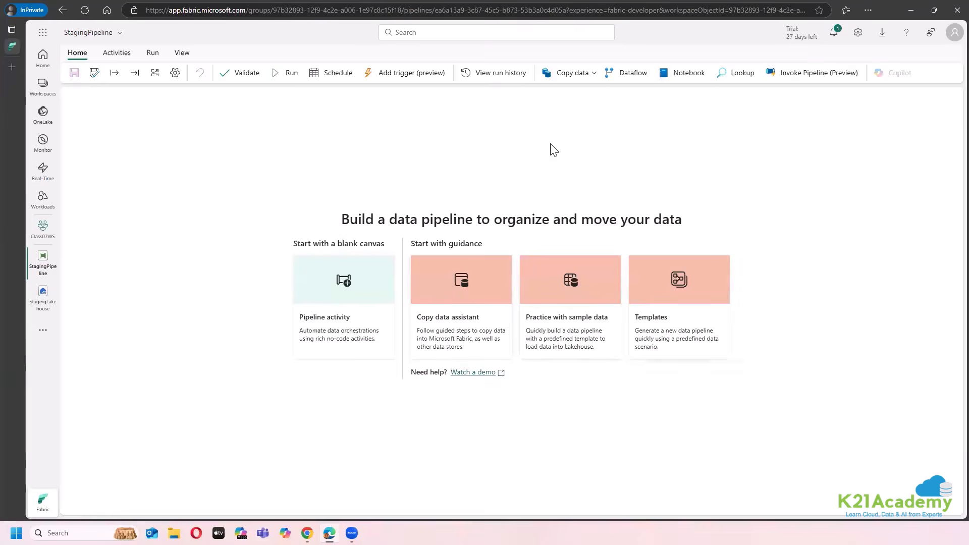
{"action": "left_click", "coordinate": [586, 75]}
{"action": "left_click", "coordinate": [580, 94]}
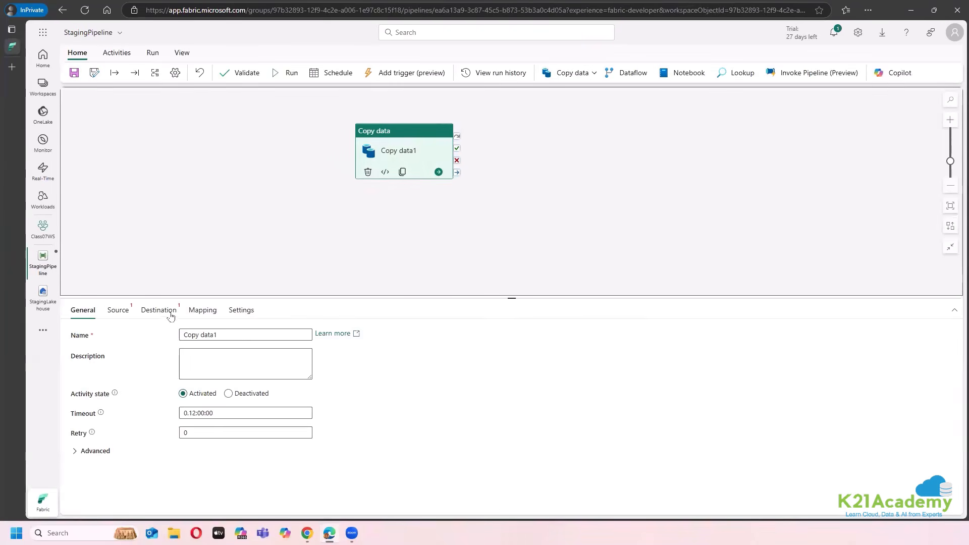
{"action": "left_click", "coordinate": [120, 312]}
{"action": "left_click", "coordinate": [168, 309]}
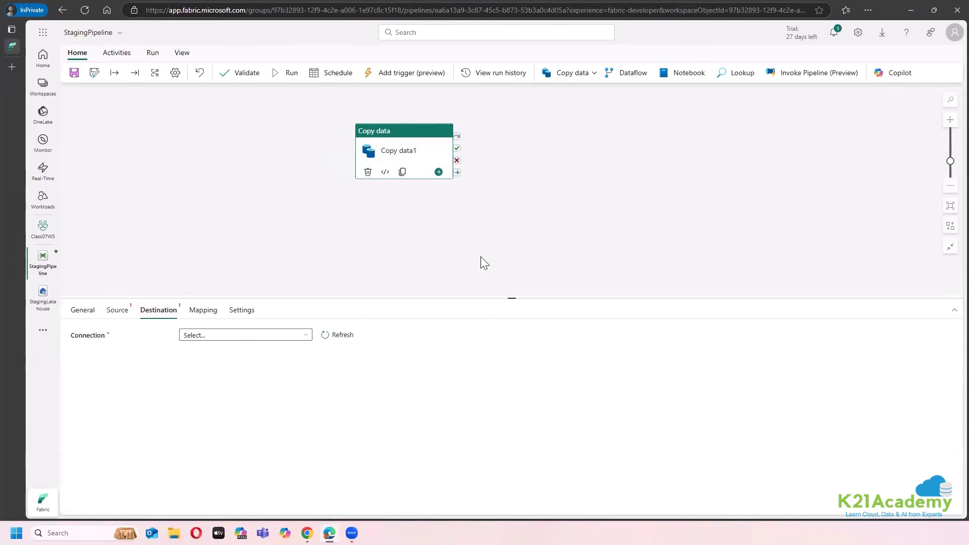
{"action": "left_click", "coordinate": [368, 171]}
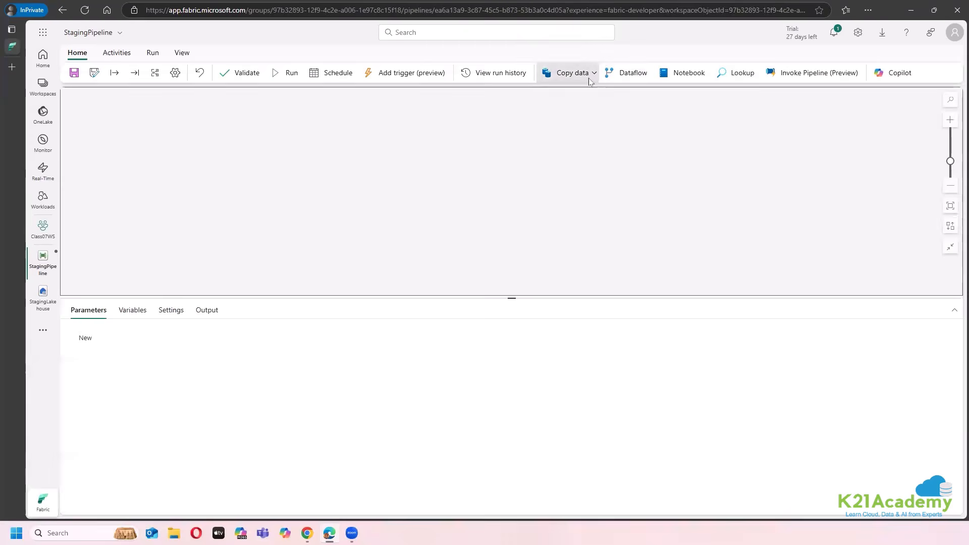
Step: Start the copy data assistant, search the new data sources for http and choose Http as the source
{"action": "left_click", "coordinate": [593, 73]}
{"action": "left_click", "coordinate": [574, 112]}
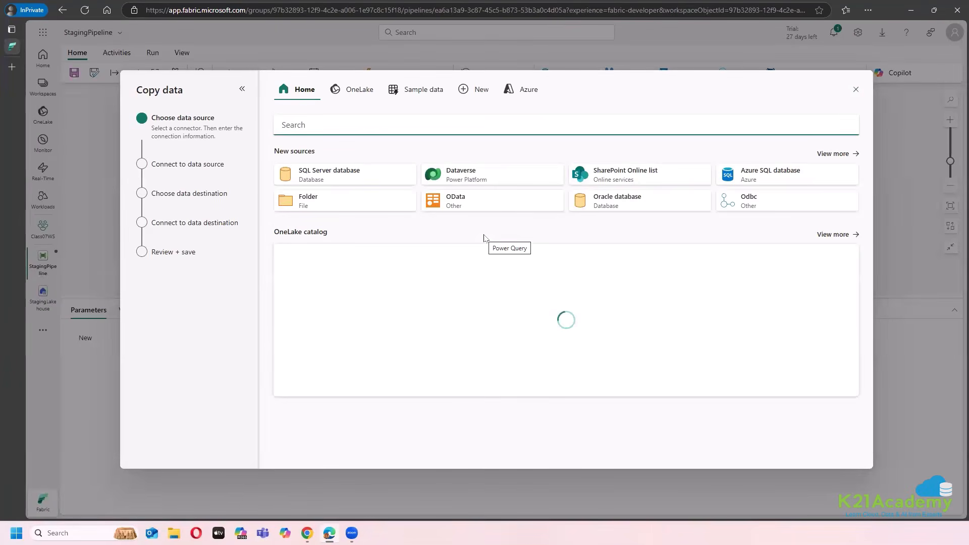
{"action": "left_click", "coordinate": [839, 154]}
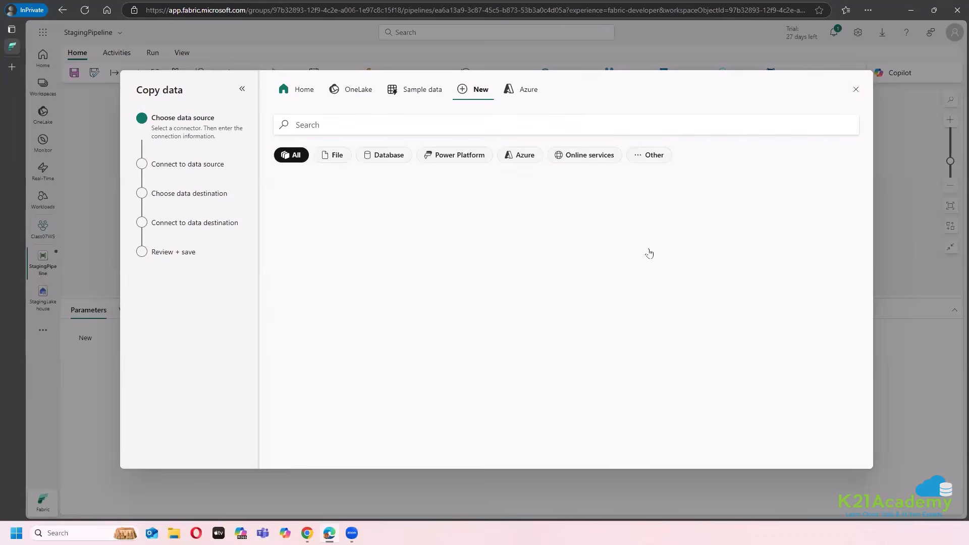
{"action": "scroll", "coordinate": [564, 363], "scroll_direction": "down", "scroll_amount": 1}
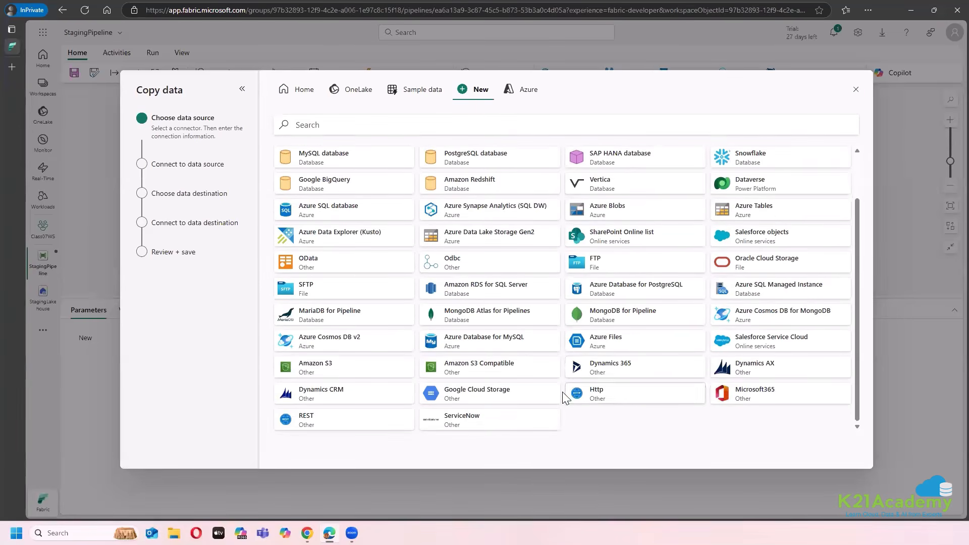
{"action": "scroll", "coordinate": [563, 392], "scroll_direction": "up", "scroll_amount": 1}
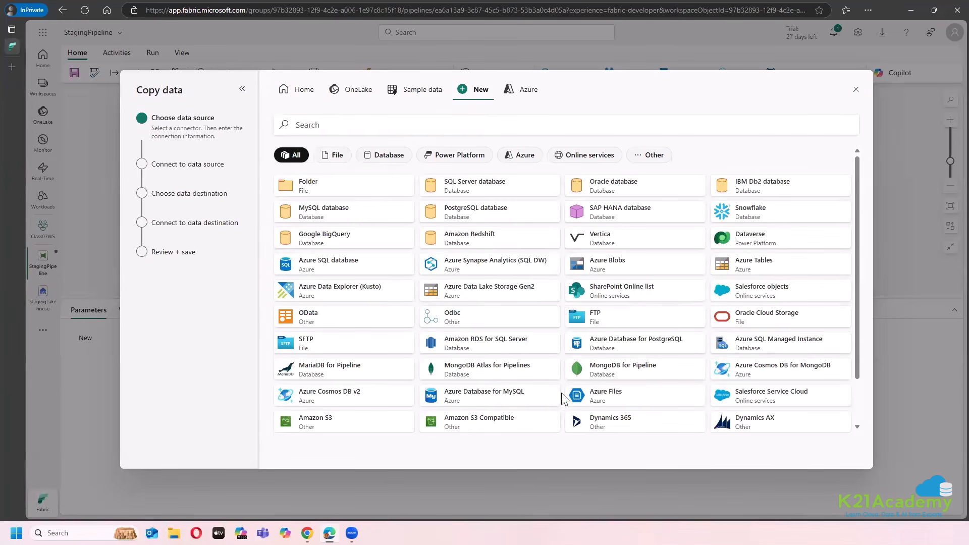
{"action": "scroll", "coordinate": [562, 394], "scroll_direction": "down", "scroll_amount": 1}
{"action": "scroll", "coordinate": [544, 412], "scroll_direction": "up", "scroll_amount": 1}
{"action": "scroll", "coordinate": [542, 410], "scroll_direction": "down", "scroll_amount": 1}
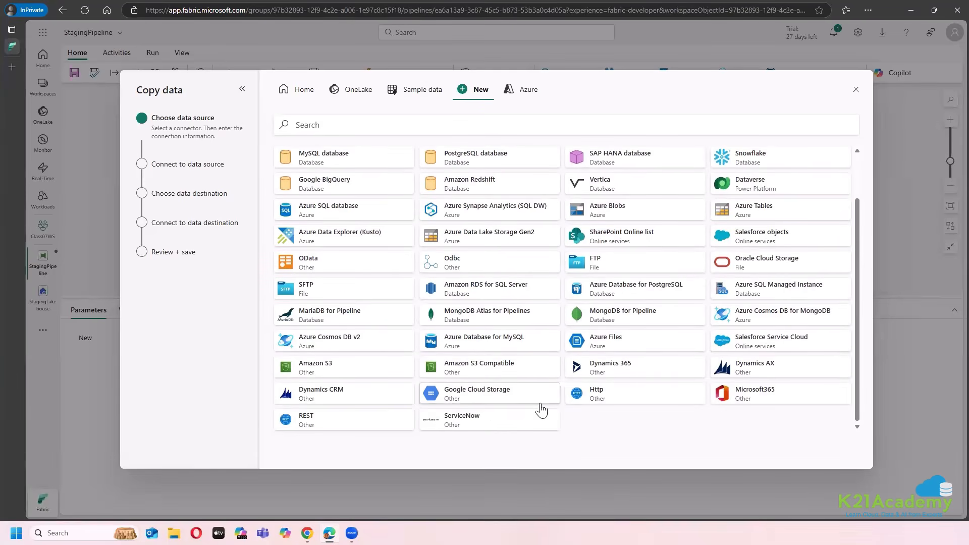
{"action": "scroll", "coordinate": [541, 410], "scroll_direction": "up", "scroll_amount": 1}
{"action": "left_click", "coordinate": [316, 126]}
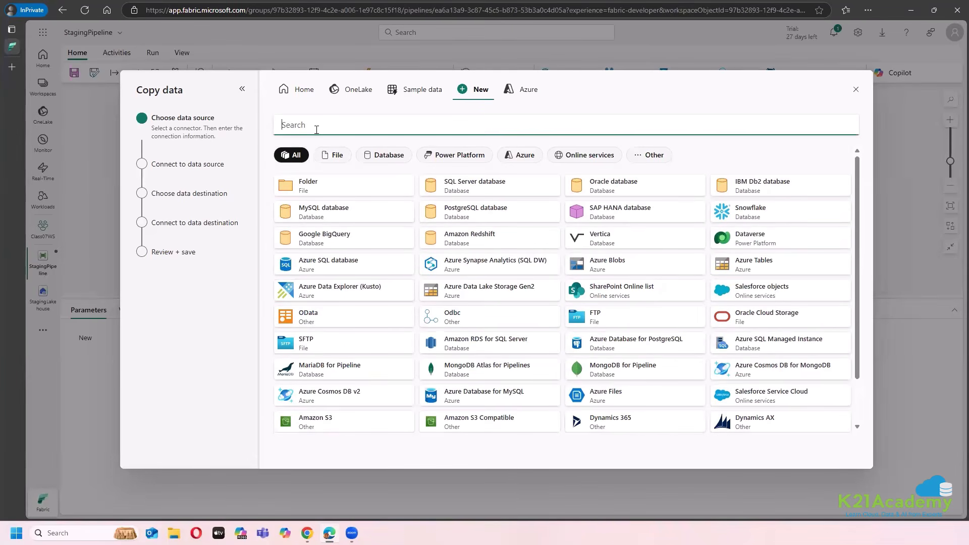
{"action": "type", "text": "http"}
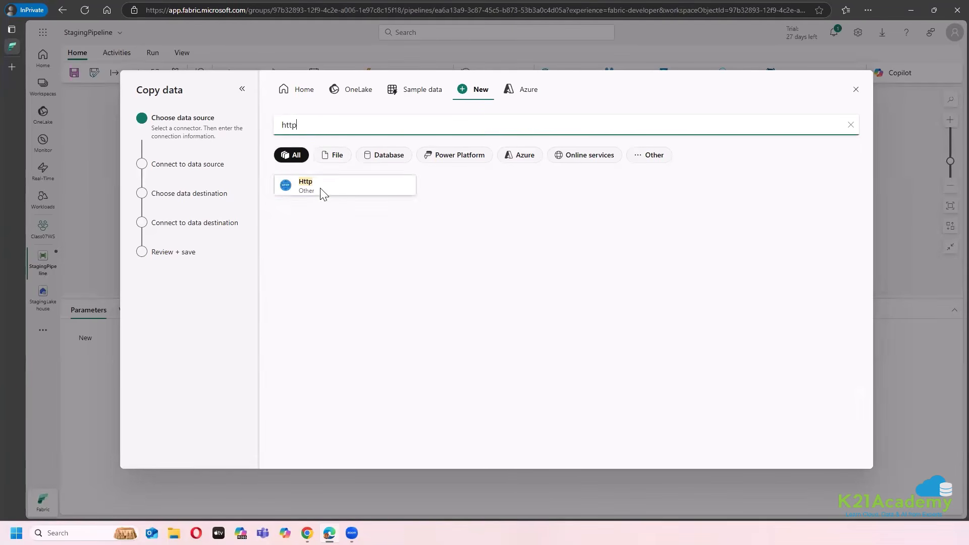
{"action": "left_click", "coordinate": [320, 190]}
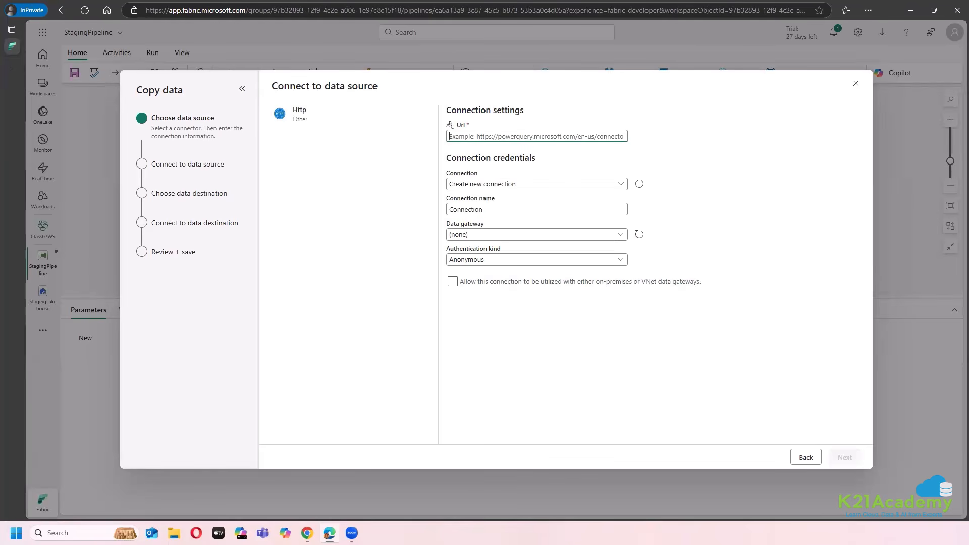
{"action": "key", "text": "alt+Tab"}
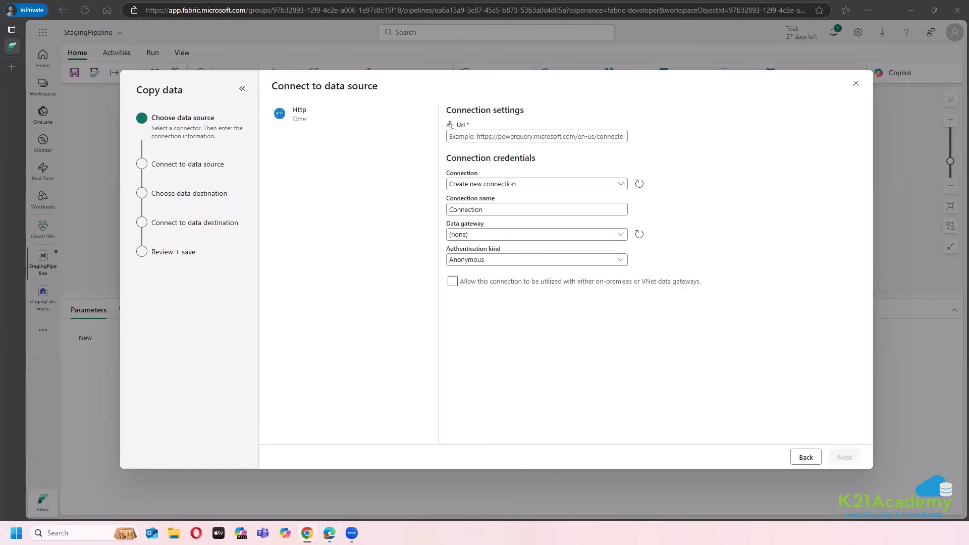
{"action": "left_click", "coordinate": [471, 136]}
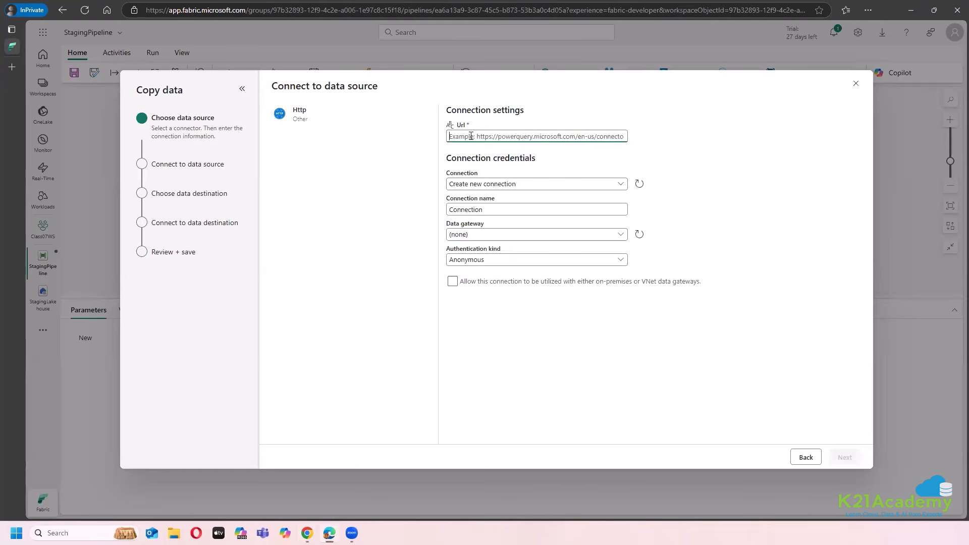
{"action": "type", "text": "https://github.com/MicrosoftLearning/dp-data/raw/main/sales.csv"}
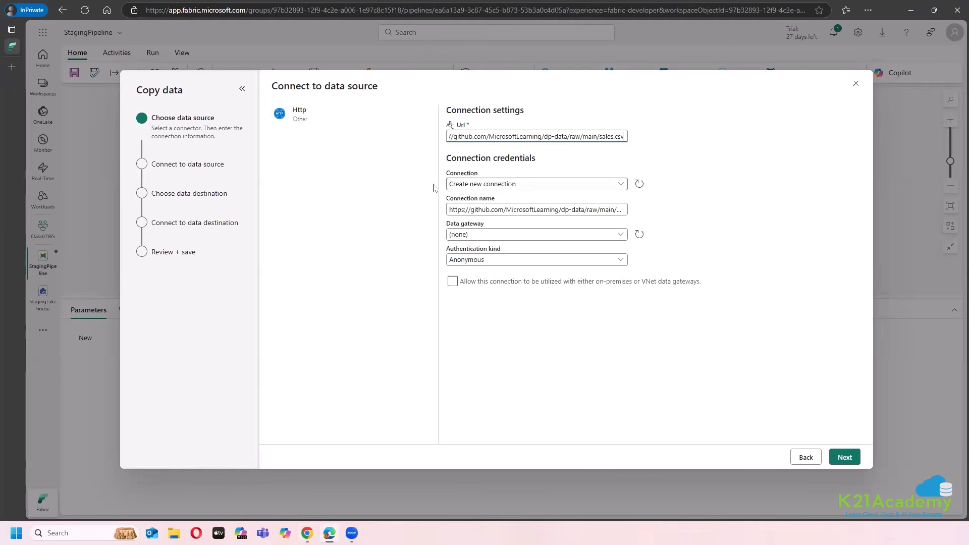
Step: Name the new connection "salesgithub dp700", keep Anonymous authentication and connect to the source
{"action": "left_click", "coordinate": [523, 212]}
{"action": "key", "text": "ctrl+a"}
{"action": "key", "text": "BackSpace"}
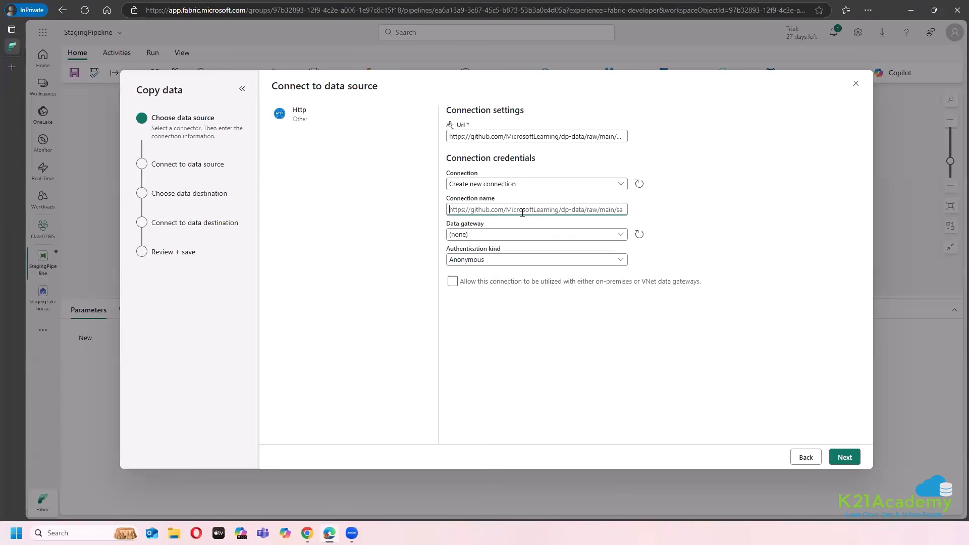
{"action": "type", "text": "sales"}
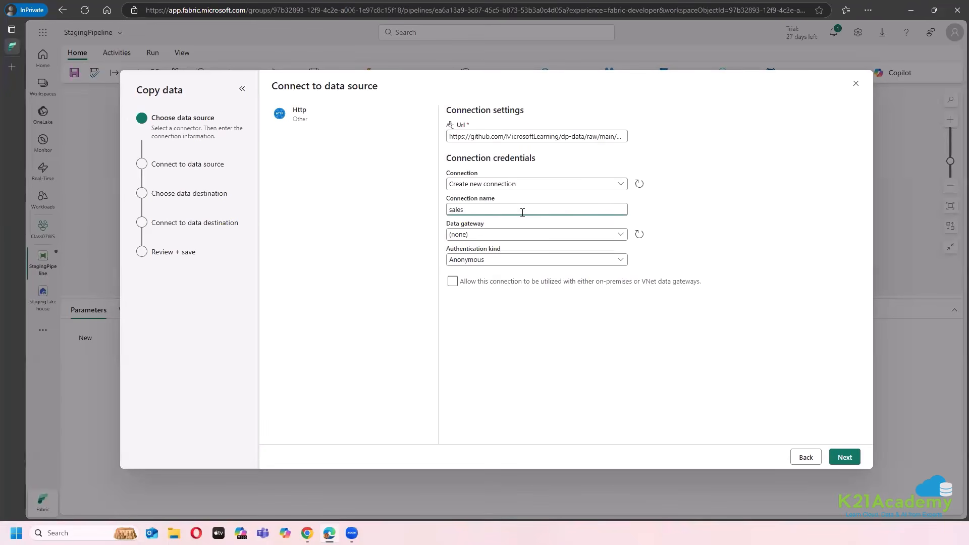
{"action": "type", "text": "github"}
{"action": "left_click", "coordinate": [579, 259]}
{"action": "left_click", "coordinate": [489, 275]}
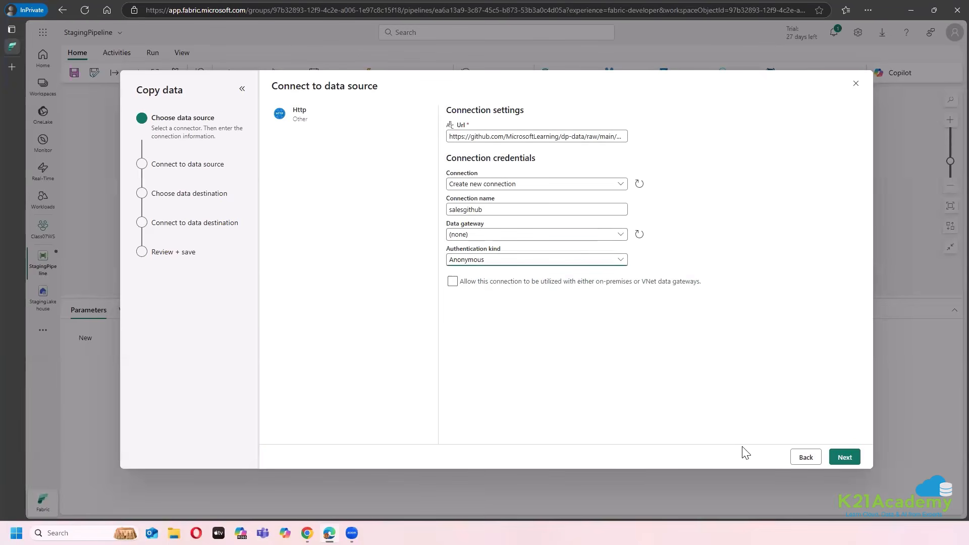
{"action": "left_click", "coordinate": [845, 456]}
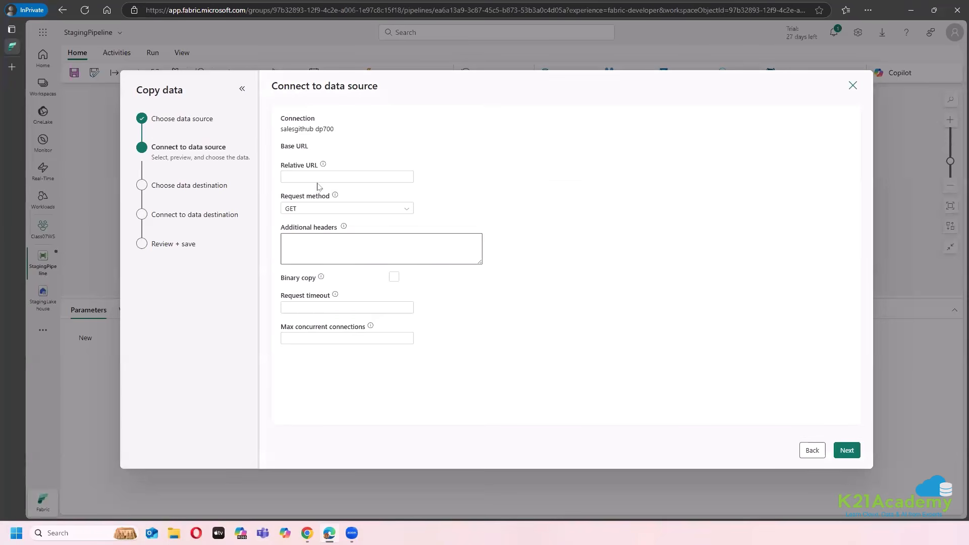
Step: Keep GET as the request method and continue to the source's file format settings
{"action": "left_click", "coordinate": [405, 209]}
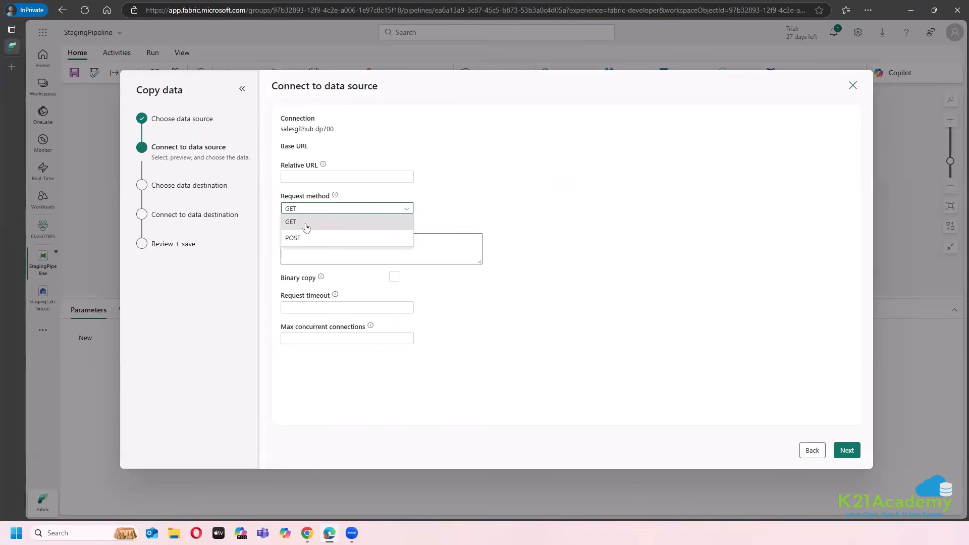
{"action": "left_click", "coordinate": [553, 248]}
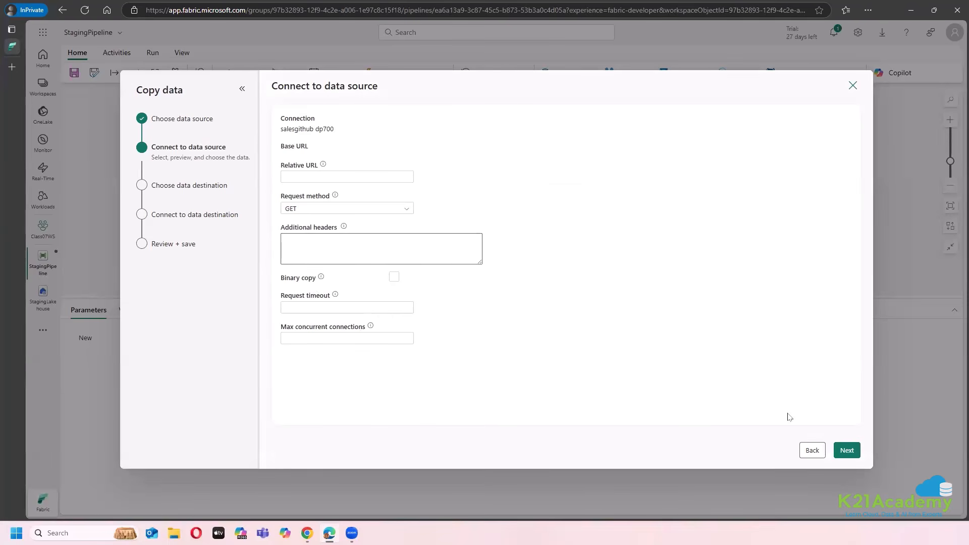
{"action": "left_click", "coordinate": [844, 450]}
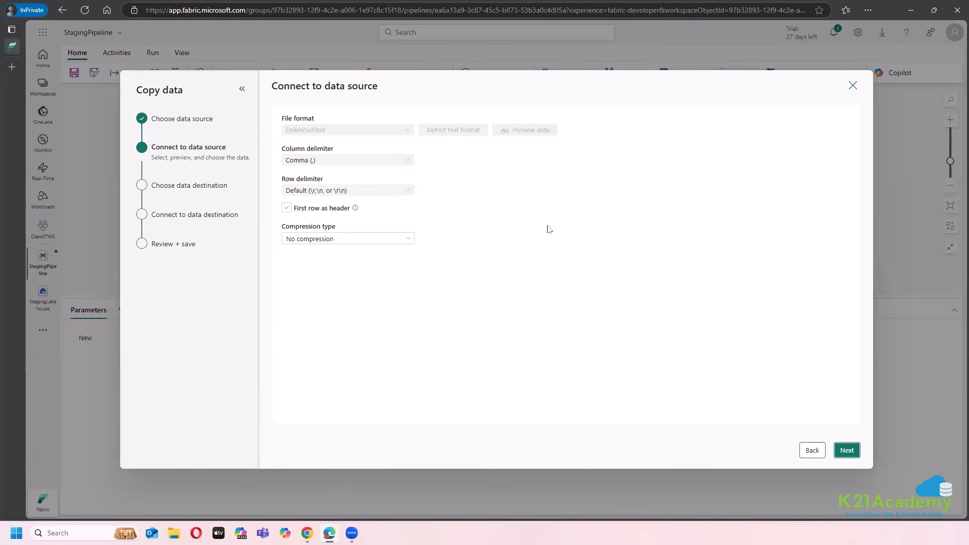
{"action": "left_click", "coordinate": [846, 450]}
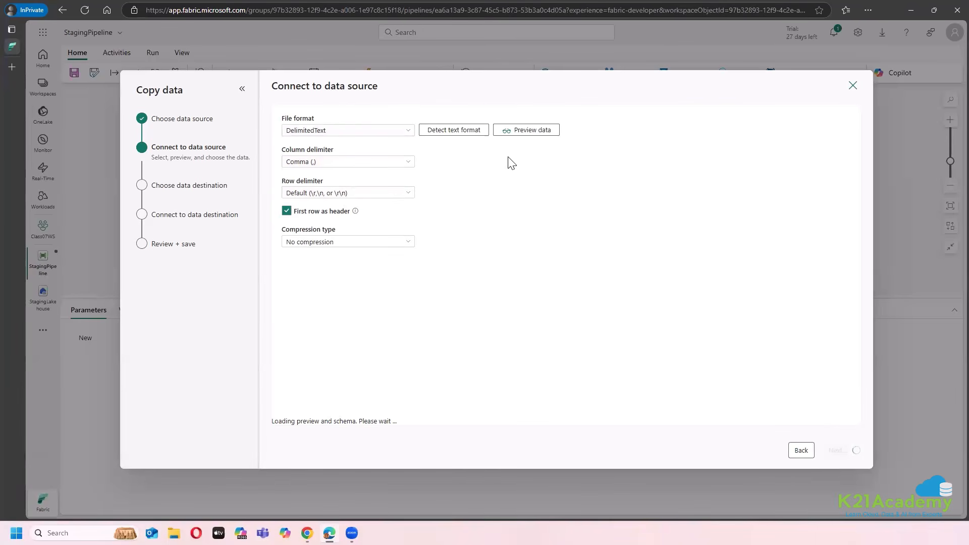
{"action": "left_click", "coordinate": [531, 132]}
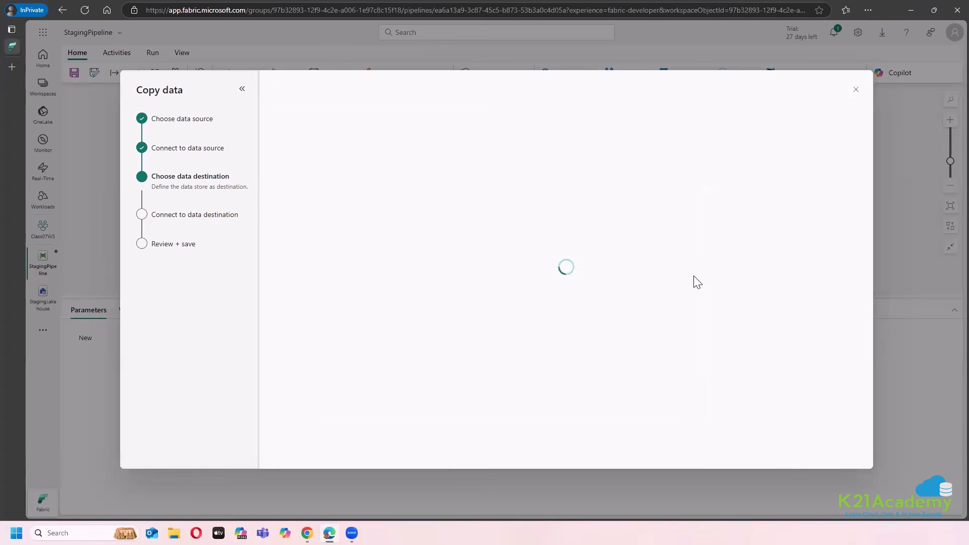
{"action": "left_click", "coordinate": [845, 457]}
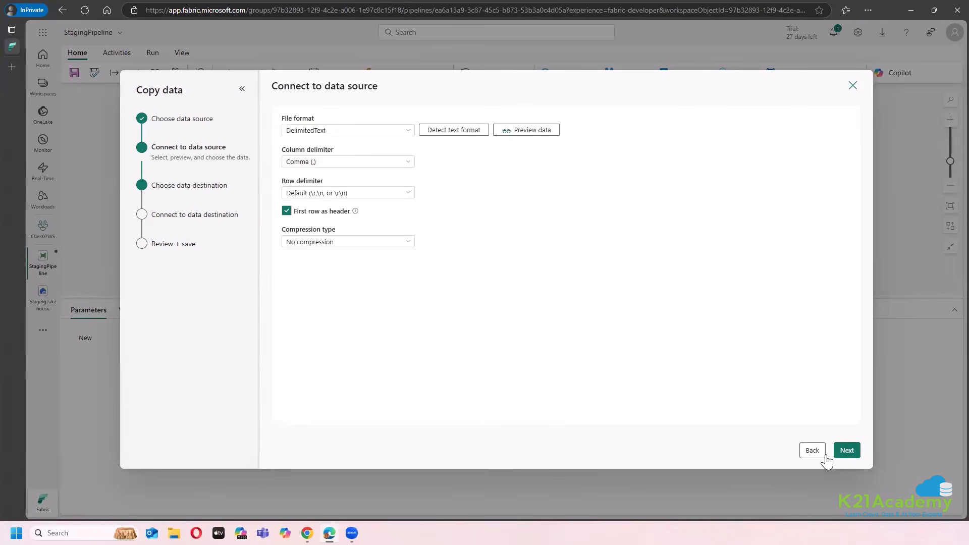
Step: Detect the source's text format, then examine the data preview and the column schema and close the preview
{"action": "left_click", "coordinate": [454, 130]}
{"action": "left_click", "coordinate": [533, 131]}
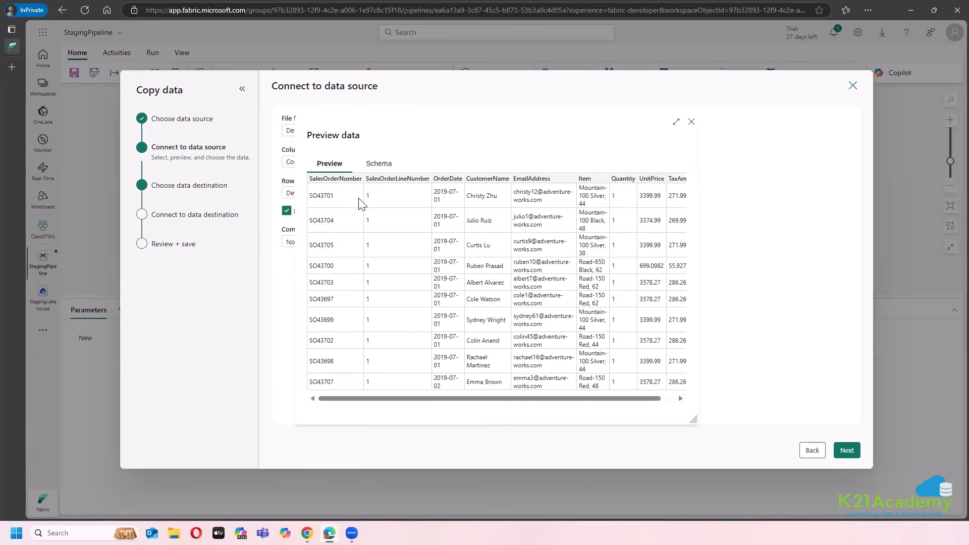
{"action": "left_click_drag", "start_coordinate": [599, 399], "coordinate": [474, 402]}
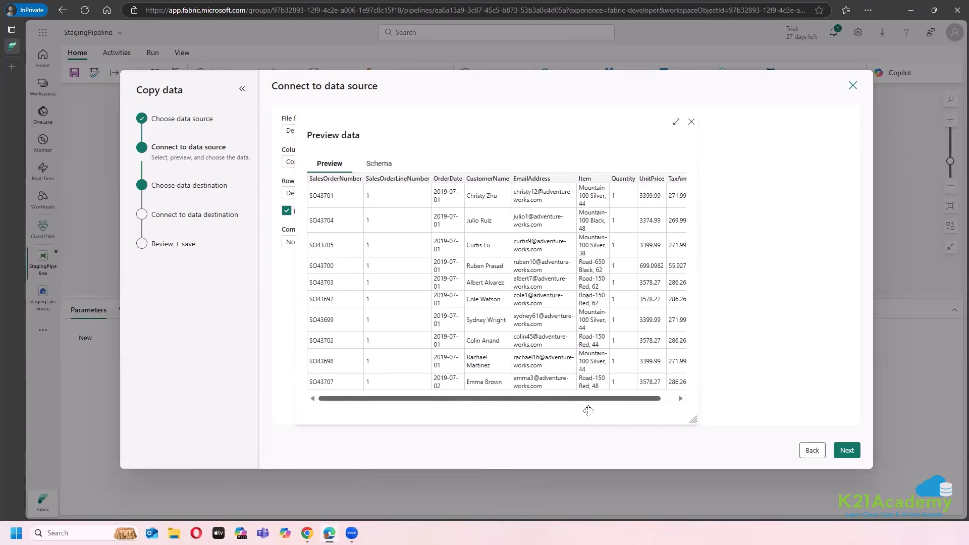
{"action": "left_click", "coordinate": [380, 164]}
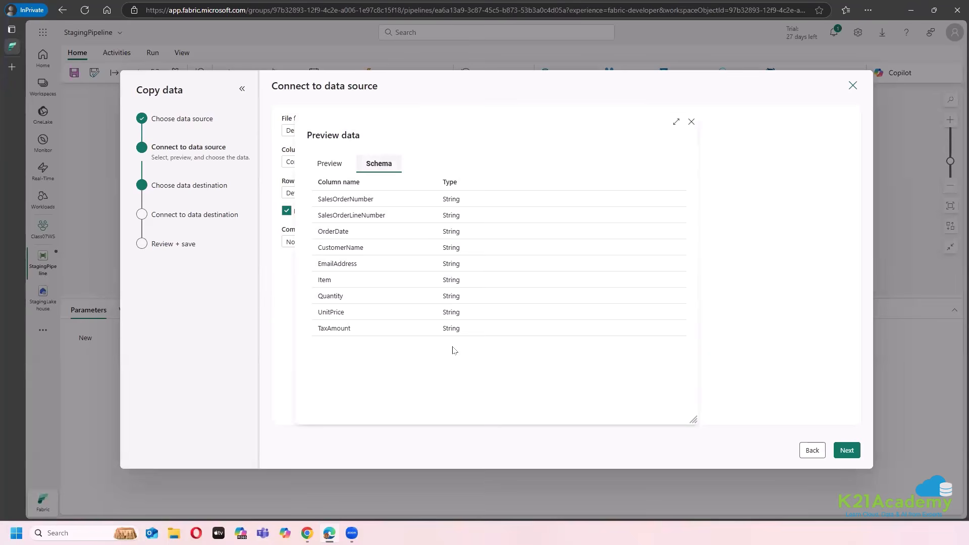
{"action": "left_click", "coordinate": [691, 121]}
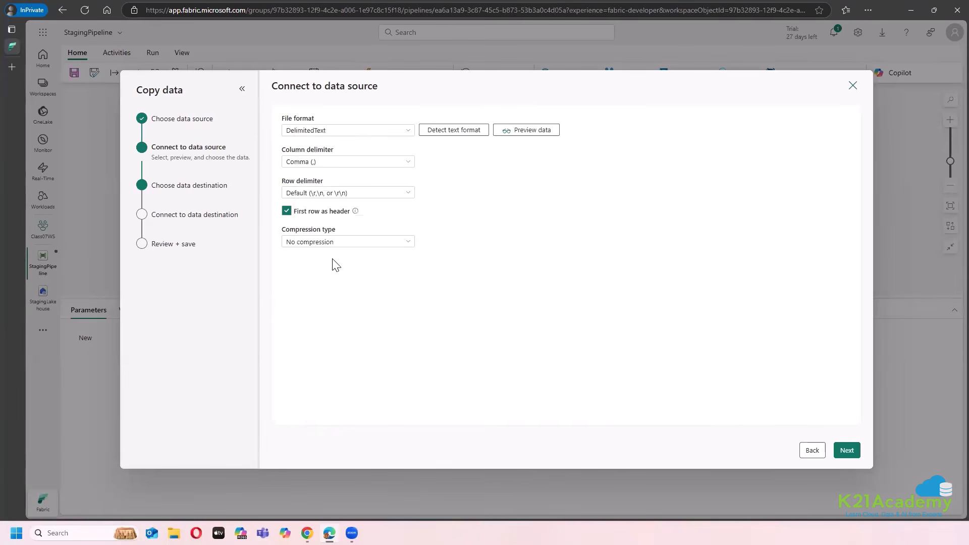
Step: Accept the comma-delimited text settings with first row as header and choose StagingLakehouse as the data destination
{"action": "left_click", "coordinate": [847, 450]}
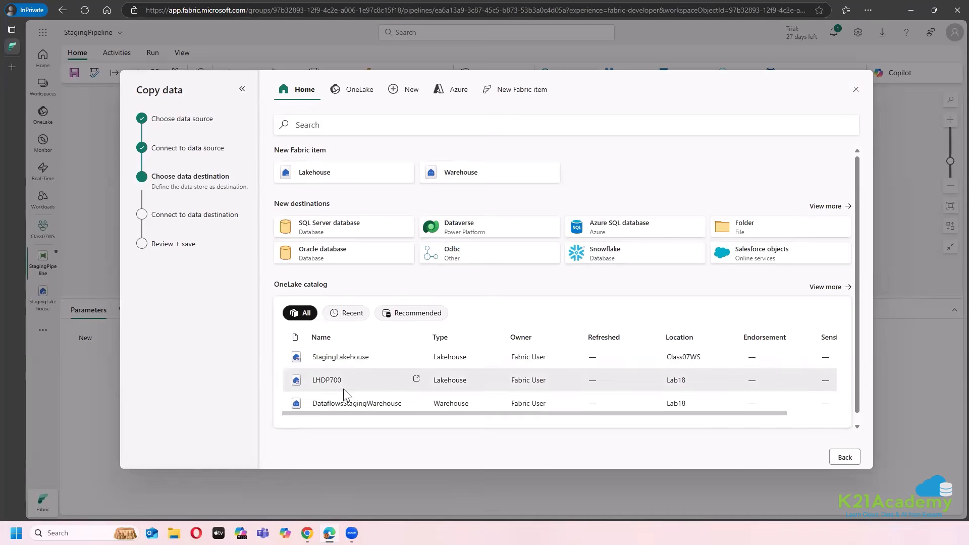
{"action": "scroll", "coordinate": [338, 366], "scroll_direction": "down", "scroll_amount": 1}
{"action": "left_click", "coordinate": [335, 348]}
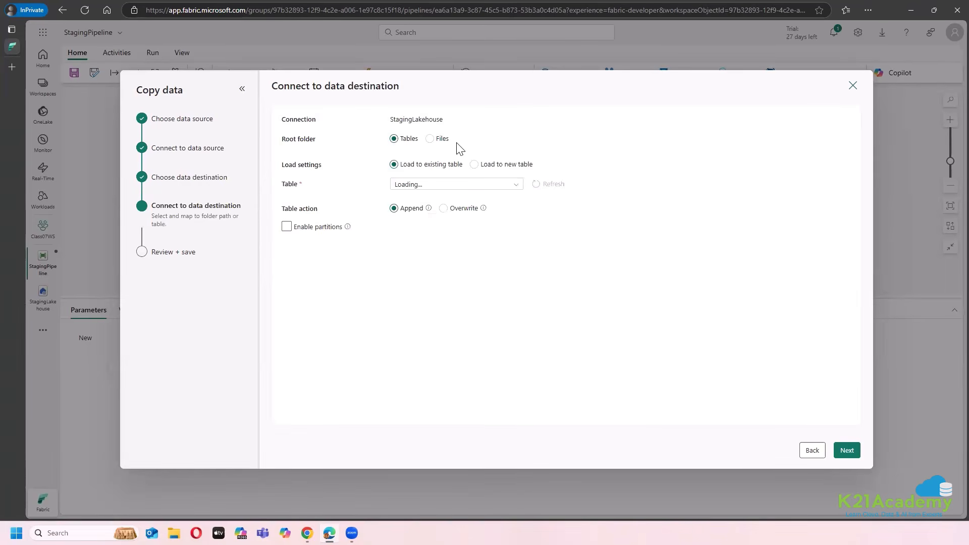
Step: Set the destination to Files in the lakehouse and use its root folder as the folder path
{"action": "left_click", "coordinate": [430, 139]}
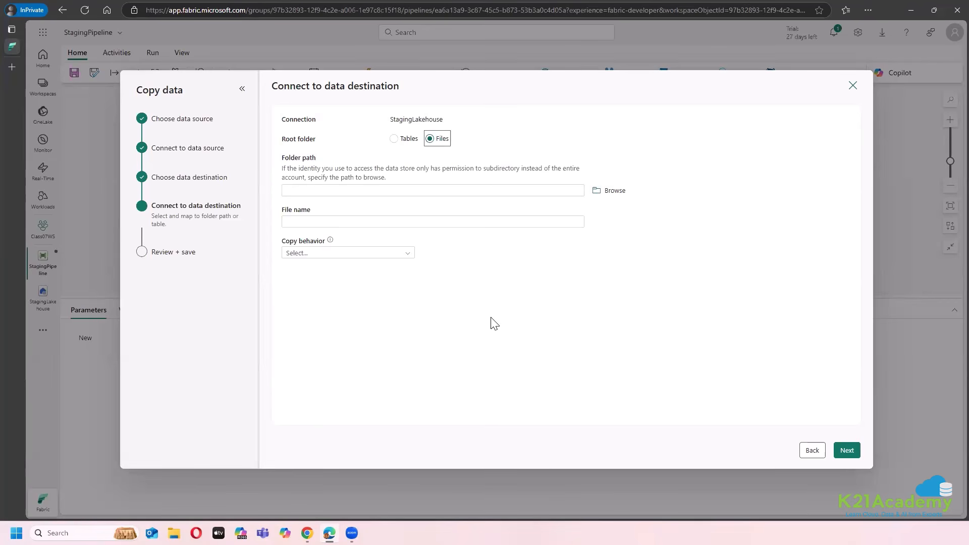
{"action": "left_click", "coordinate": [433, 147]}
{"action": "left_click", "coordinate": [601, 195]}
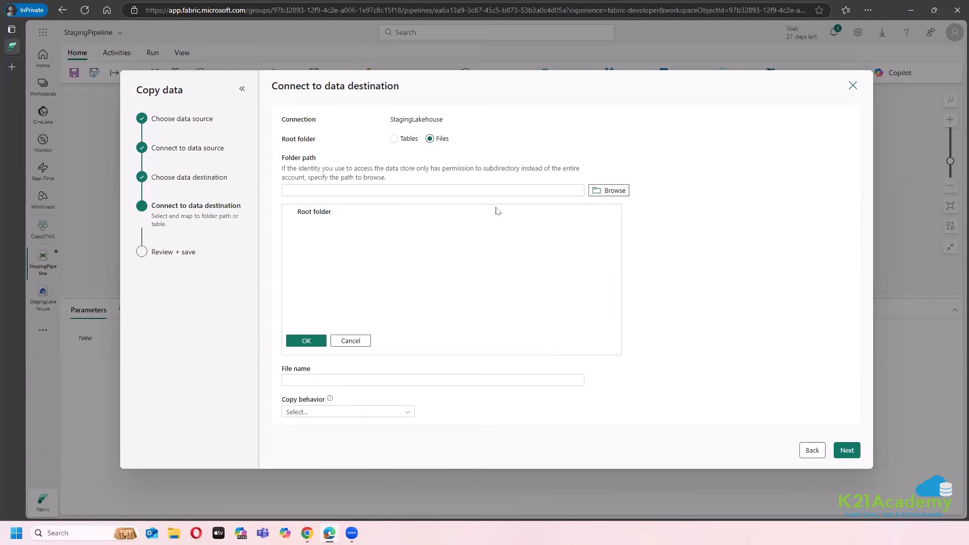
{"action": "left_click", "coordinate": [313, 219]}
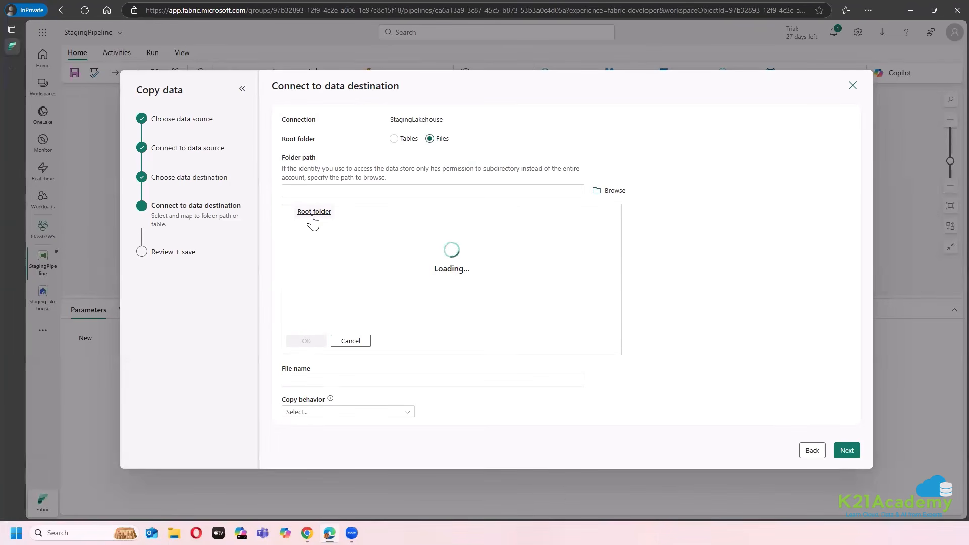
{"action": "left_click", "coordinate": [306, 340]}
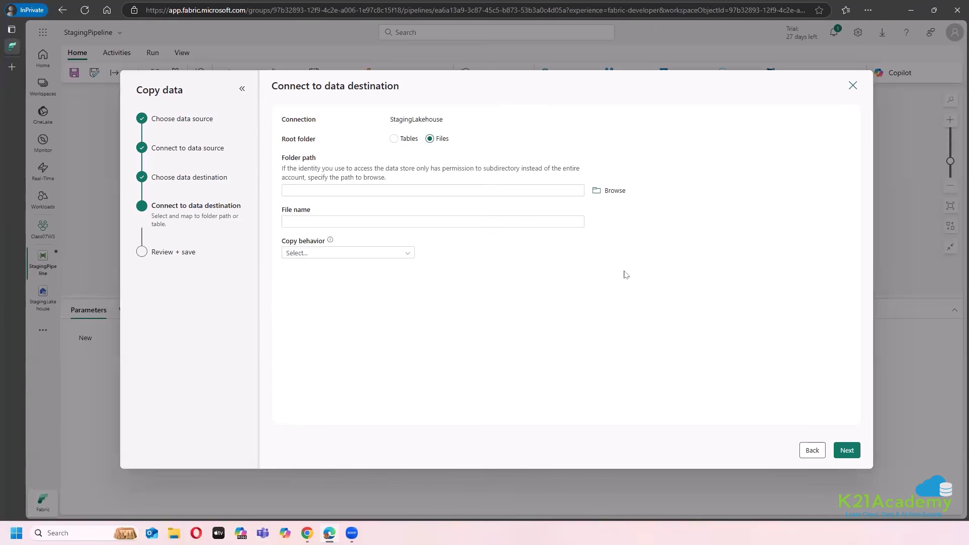
Step: Name the destination file sales.csv
{"action": "left_click", "coordinate": [353, 220]}
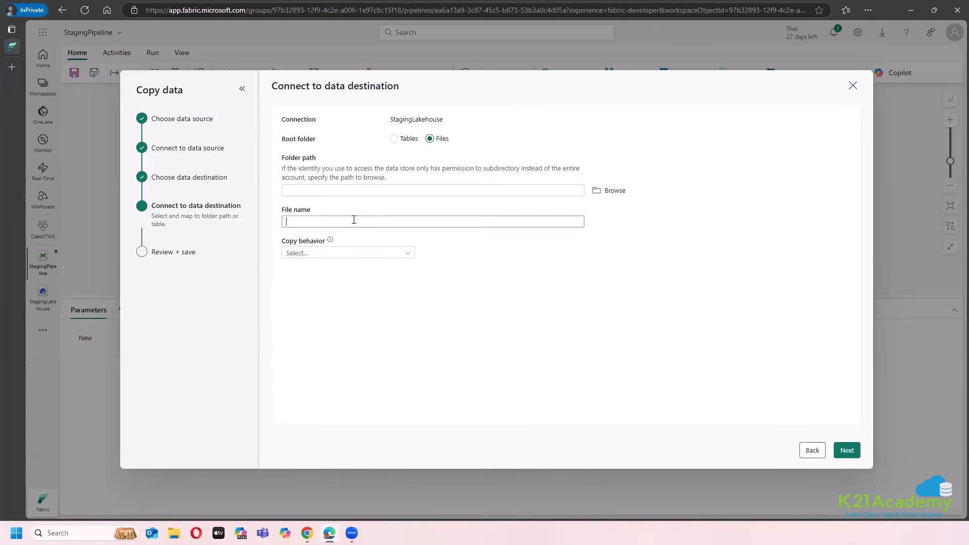
{"action": "type", "text": "sales"}
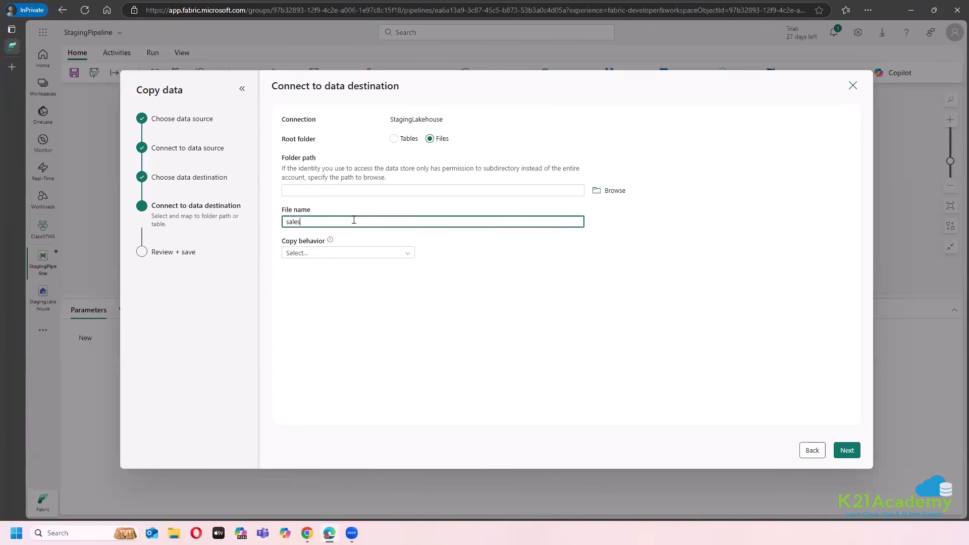
{"action": "type", "text": ".csv"}
Step: Examine the copy behavior choices for the destination file and leave the setting unselected
{"action": "left_click", "coordinate": [376, 254]}
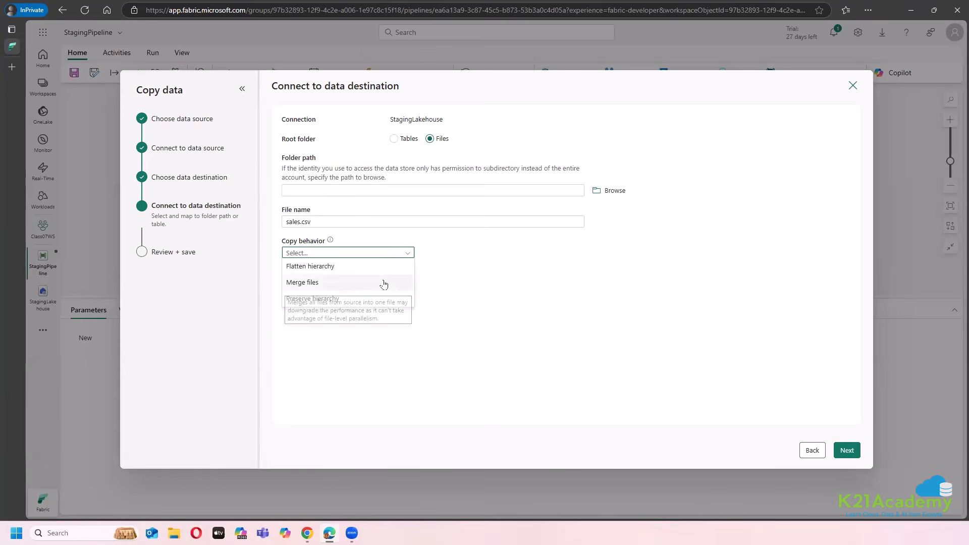
{"action": "left_click", "coordinate": [368, 362]}
{"action": "left_click", "coordinate": [326, 253]}
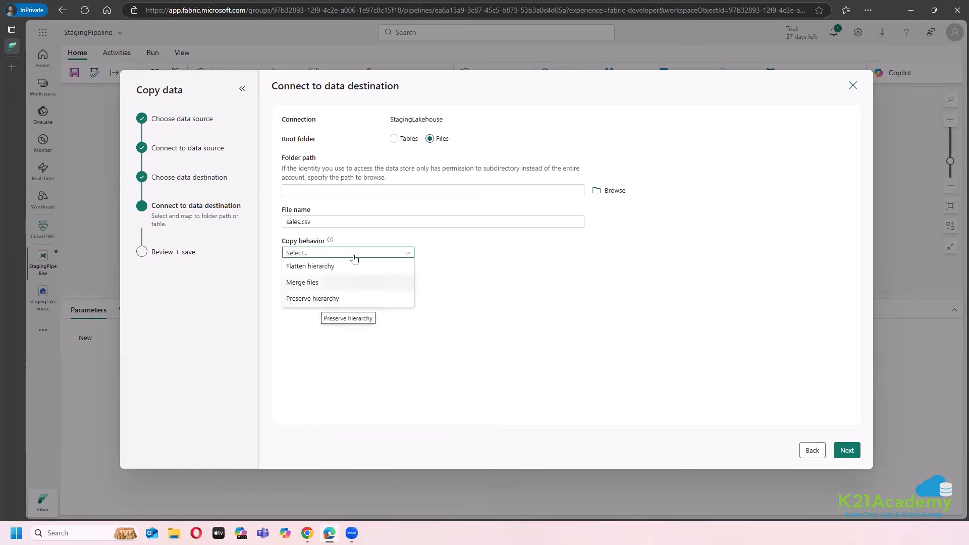
{"action": "left_click", "coordinate": [525, 290]}
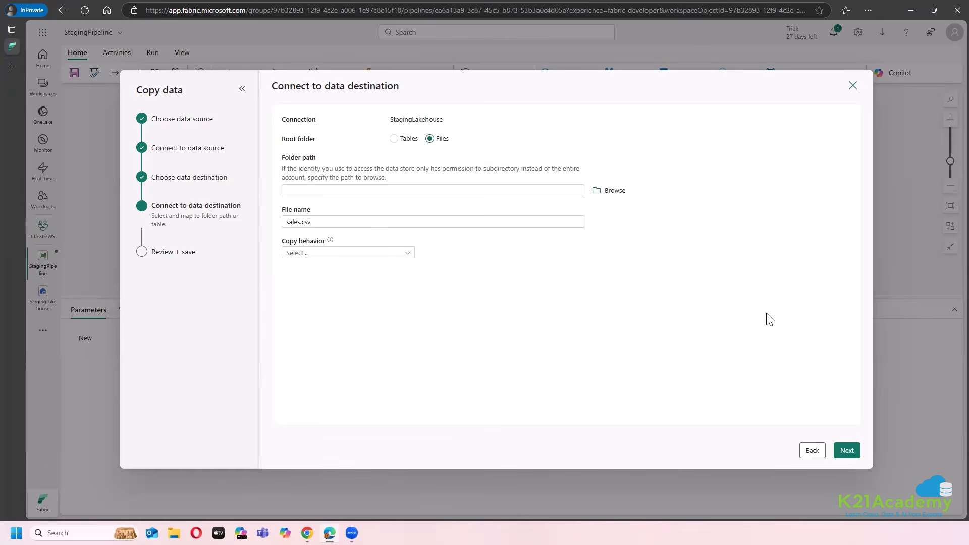
Step: Accept the comma-delimited destination format with header and no compression, then save the copy activity and run the pipeline immediately
{"action": "left_click", "coordinate": [846, 450]}
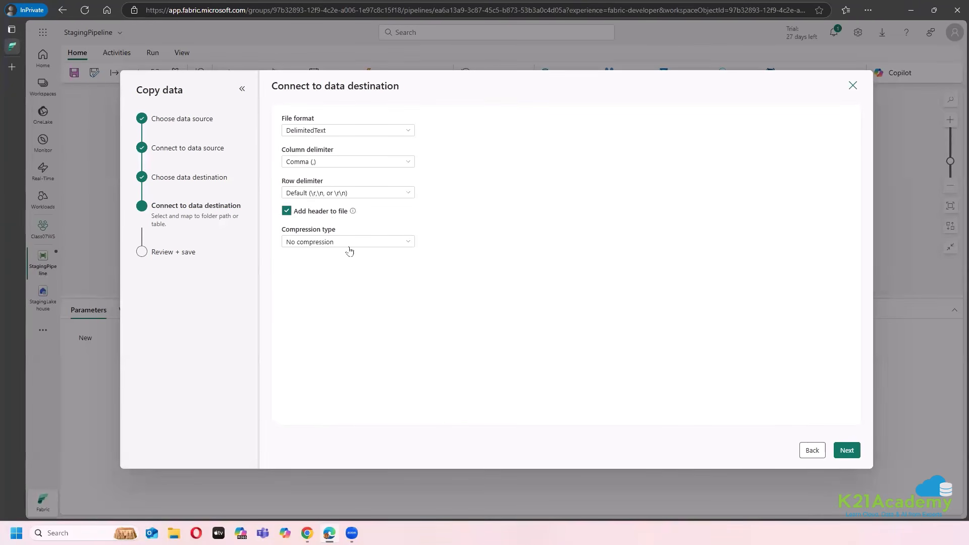
{"action": "left_click", "coordinate": [847, 451]}
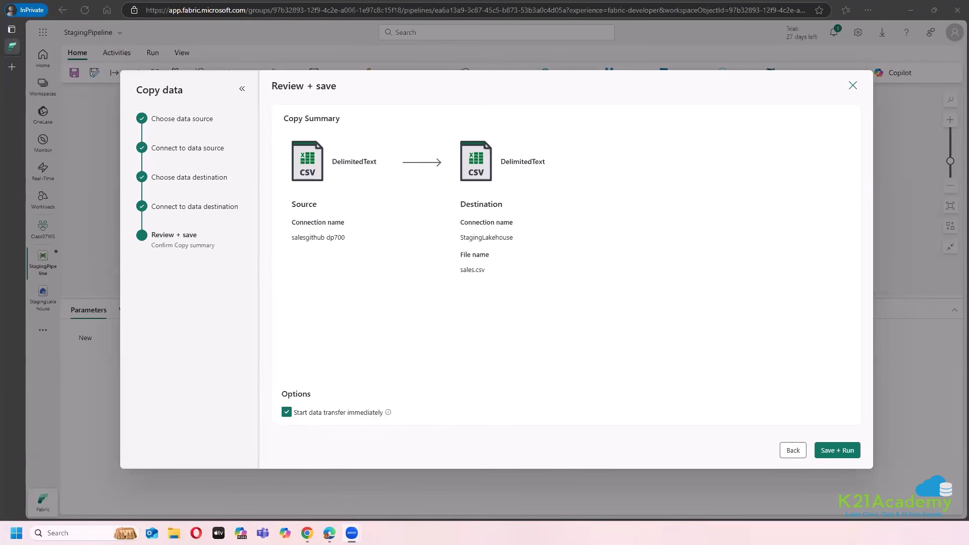
{"action": "left_click", "coordinate": [845, 450]}
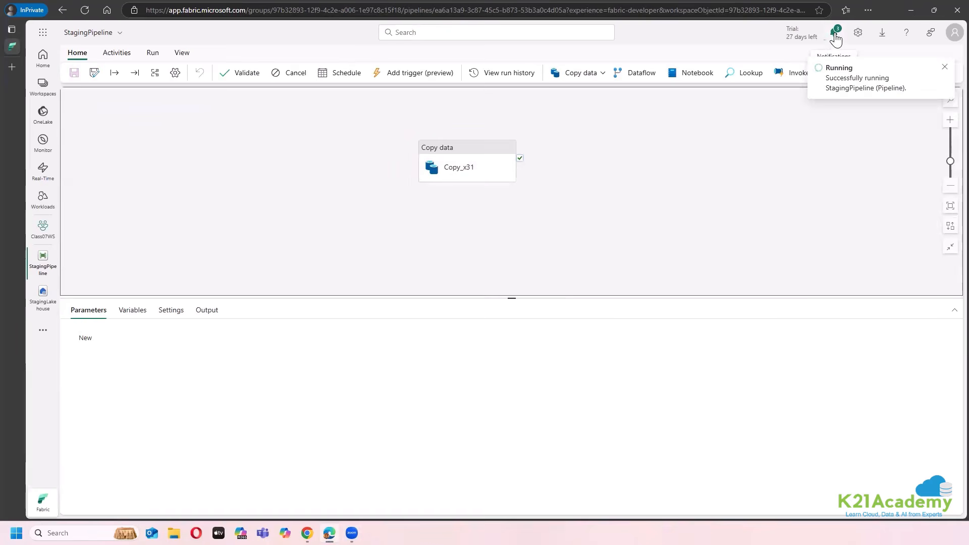
Step: Review the pipeline run notifications, clear them all and close the notification list
{"action": "left_click", "coordinate": [836, 35]}
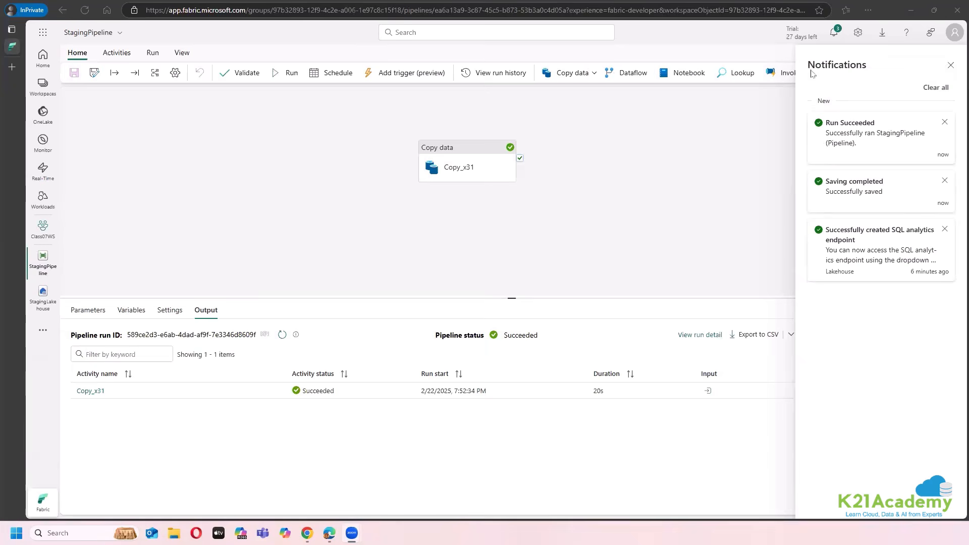
{"action": "left_click", "coordinate": [936, 87]}
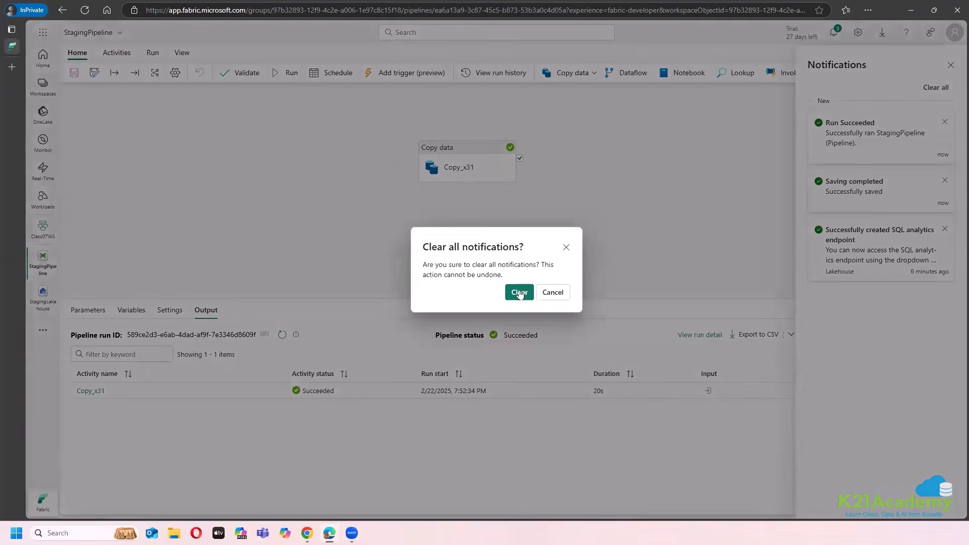
{"action": "left_click", "coordinate": [519, 292]}
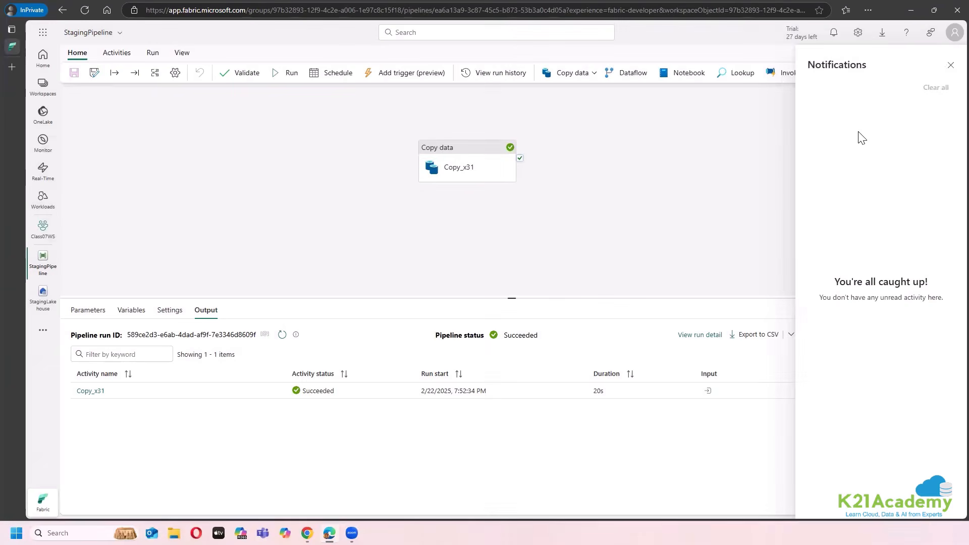
{"action": "left_click", "coordinate": [949, 66]}
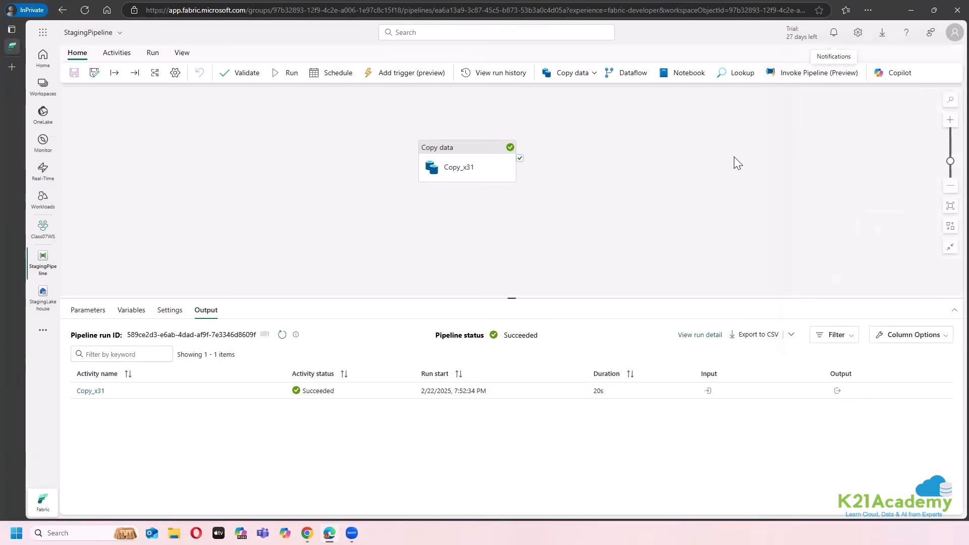
Step: Open StagingLakehouse's Files folder and refresh the page to check for the copied sales.csv file
{"action": "left_click", "coordinate": [38, 301]}
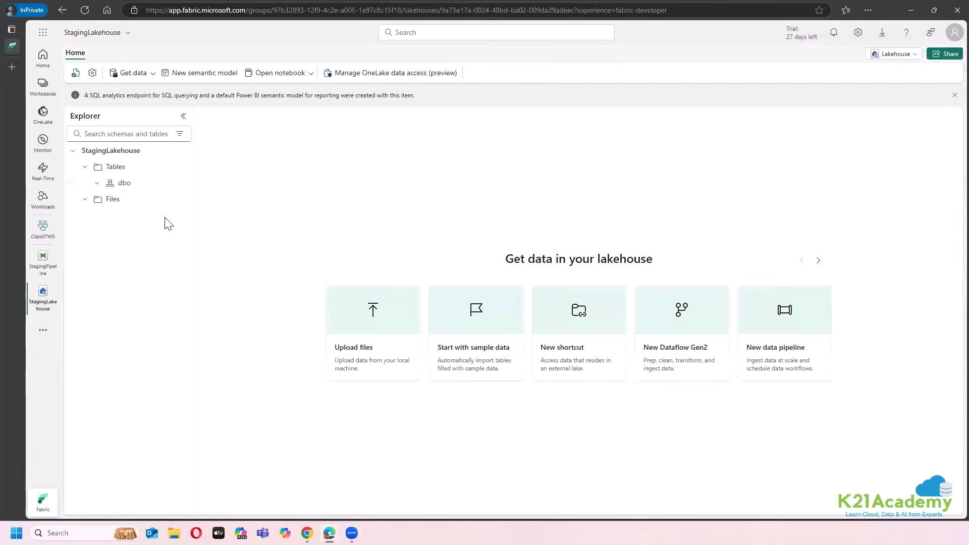
{"action": "left_click", "coordinate": [121, 201]}
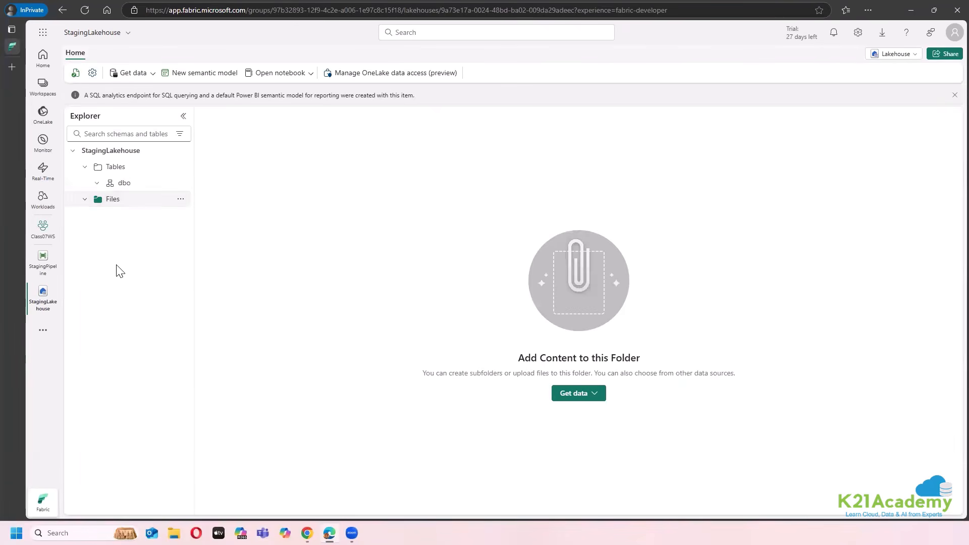
{"action": "left_click", "coordinate": [85, 10]}
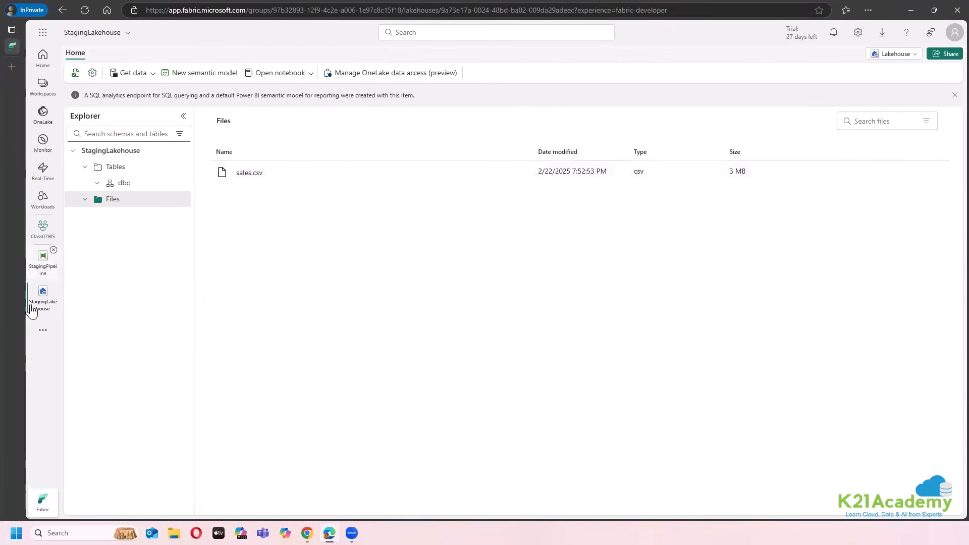
Step: Examine StagingPipeline's trigger alert settings and its Azure Blob Storage event source, then exit without creating the alert
{"action": "left_click", "coordinate": [43, 260]}
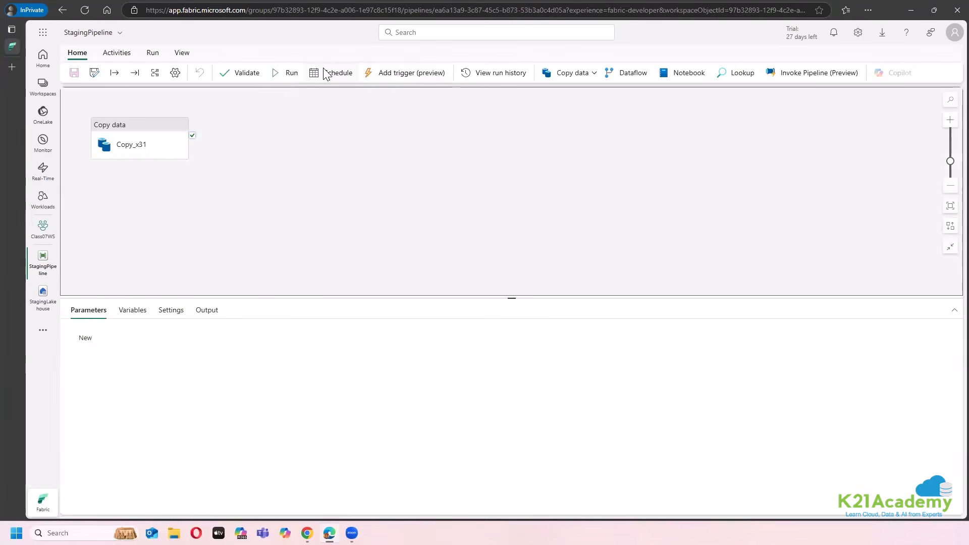
{"action": "left_click", "coordinate": [395, 75]}
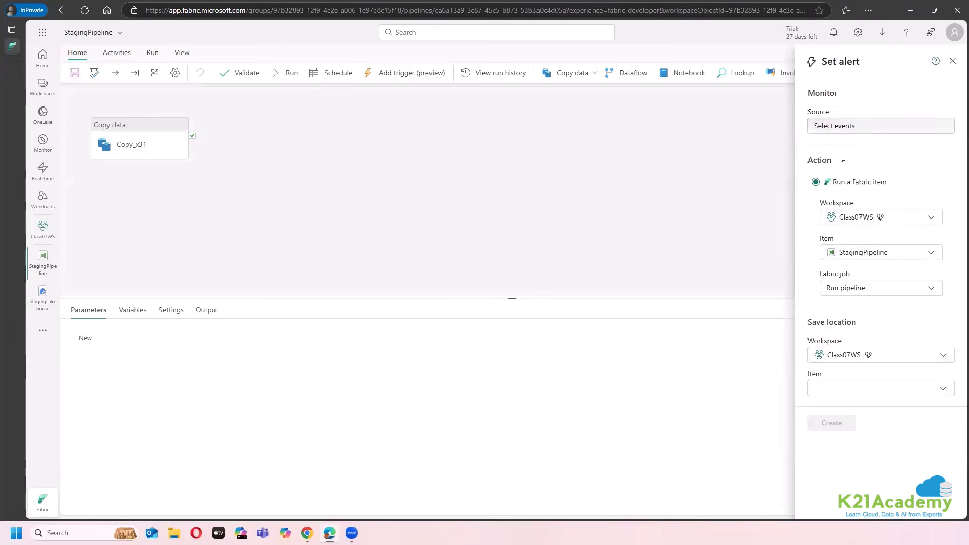
{"action": "left_click", "coordinate": [843, 127]}
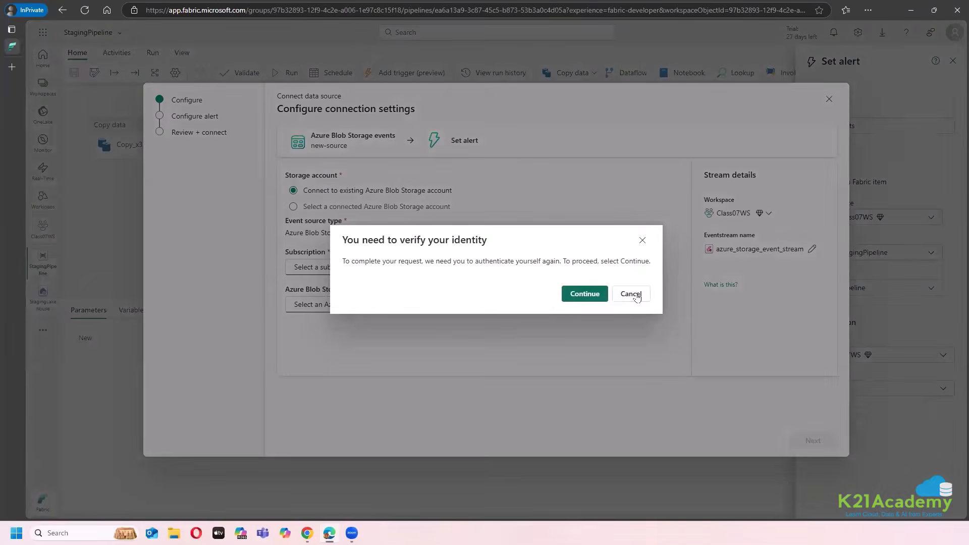
{"action": "left_click", "coordinate": [628, 293]}
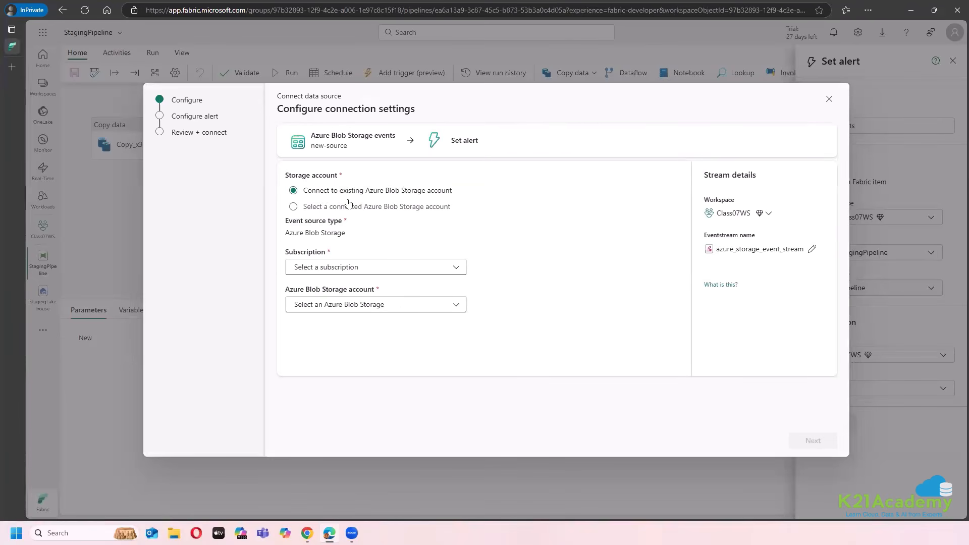
{"action": "left_click", "coordinate": [829, 99]}
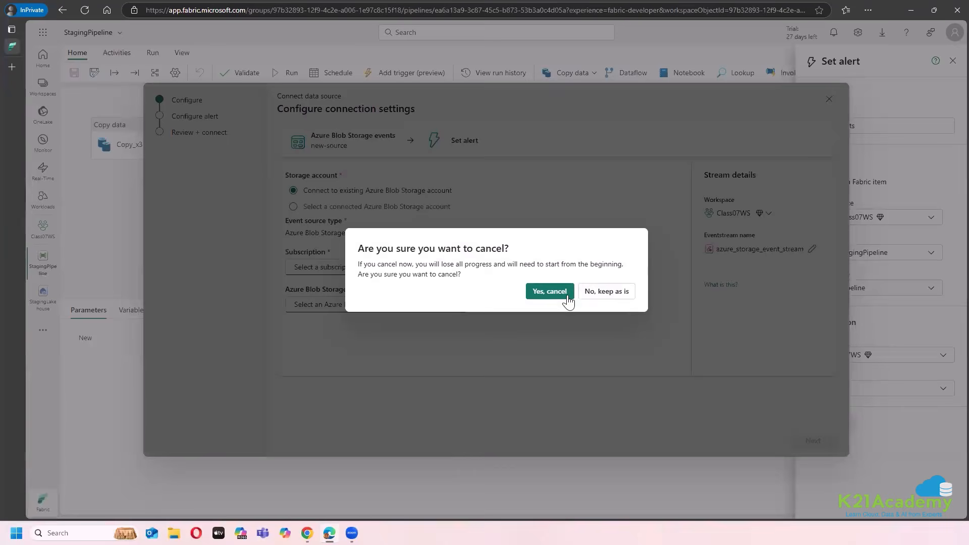
{"action": "left_click", "coordinate": [596, 293]}
{"action": "left_click", "coordinate": [830, 101]}
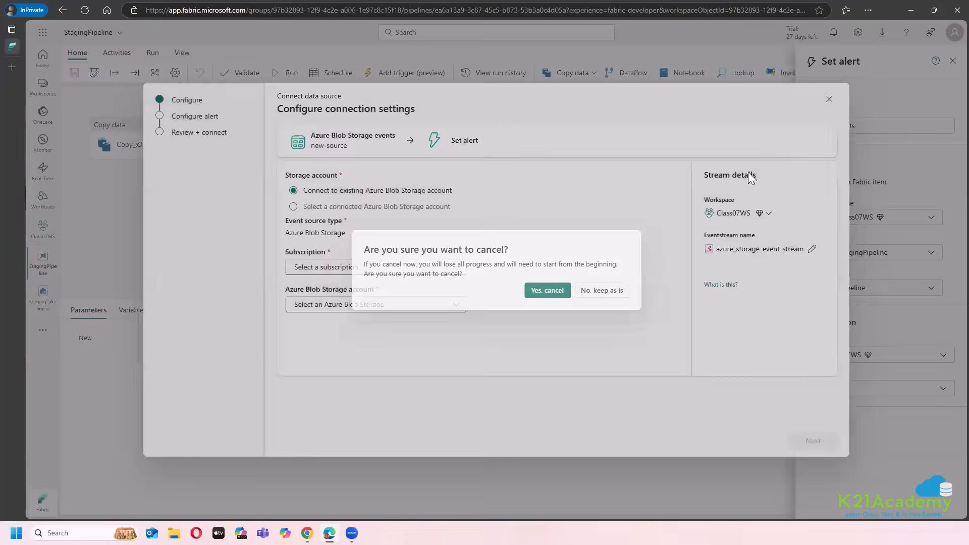
{"action": "left_click", "coordinate": [548, 293]}
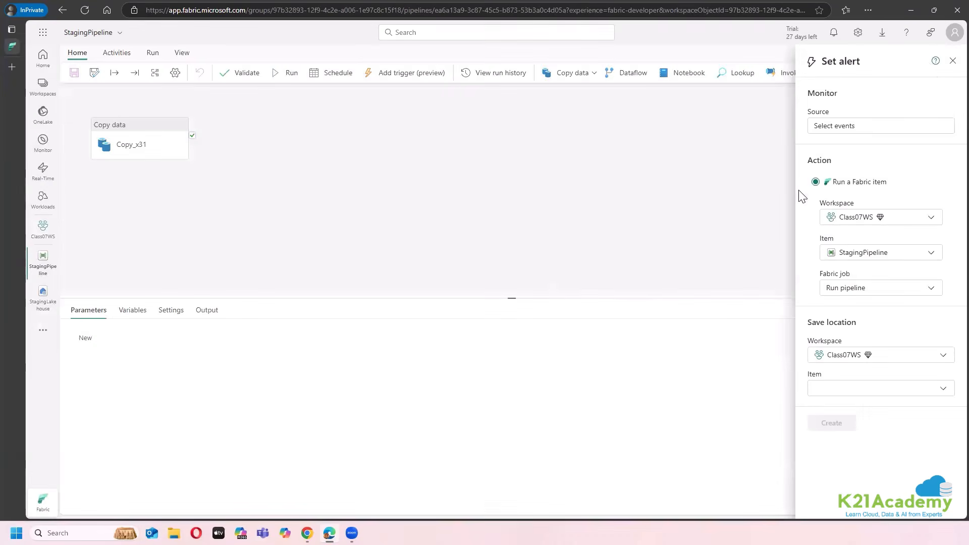
{"action": "left_click", "coordinate": [952, 61]}
Step: Move the Copy data activity to the middle of the pipeline canvas
{"action": "left_click_drag", "start_coordinate": [145, 132], "coordinate": [555, 166]}
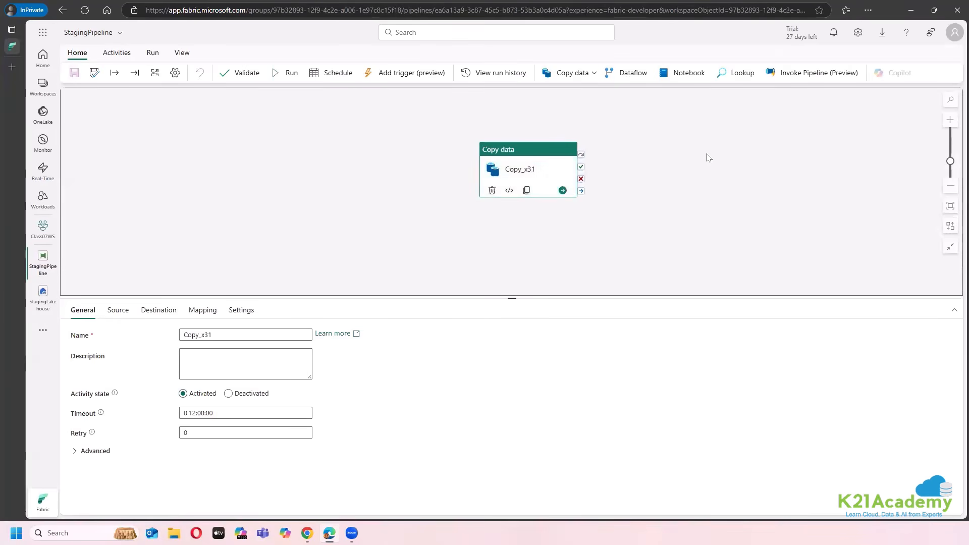
Step: Load sales.csv from StagingLakehouse's Files into a new dbo table named staging_sales, using the header for column names and a comma separator
{"action": "left_click", "coordinate": [34, 305]}
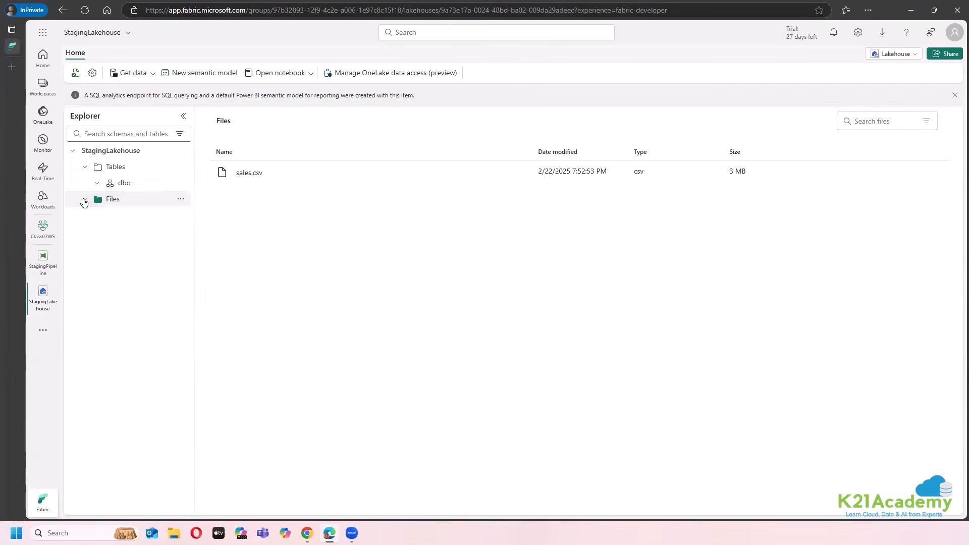
{"action": "left_click", "coordinate": [84, 198]}
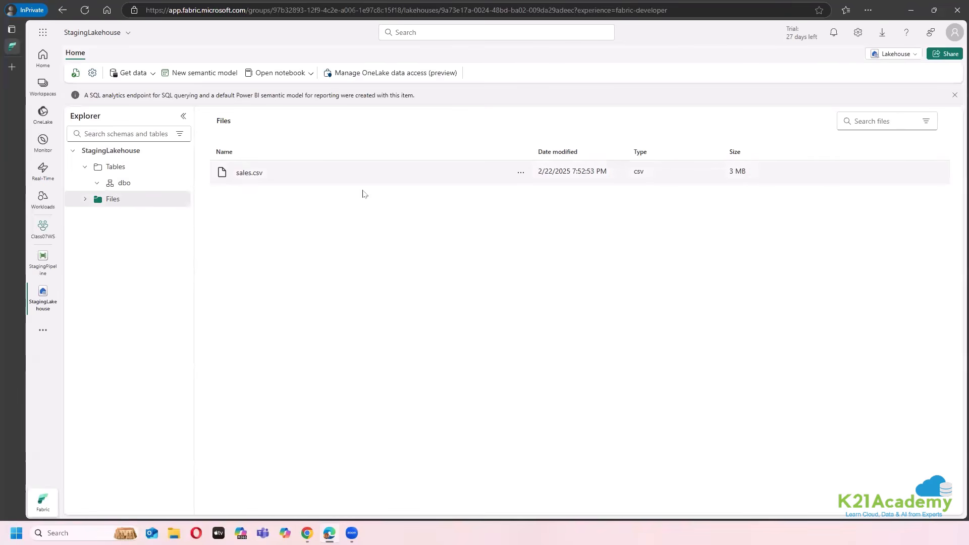
{"action": "left_click", "coordinate": [520, 173]}
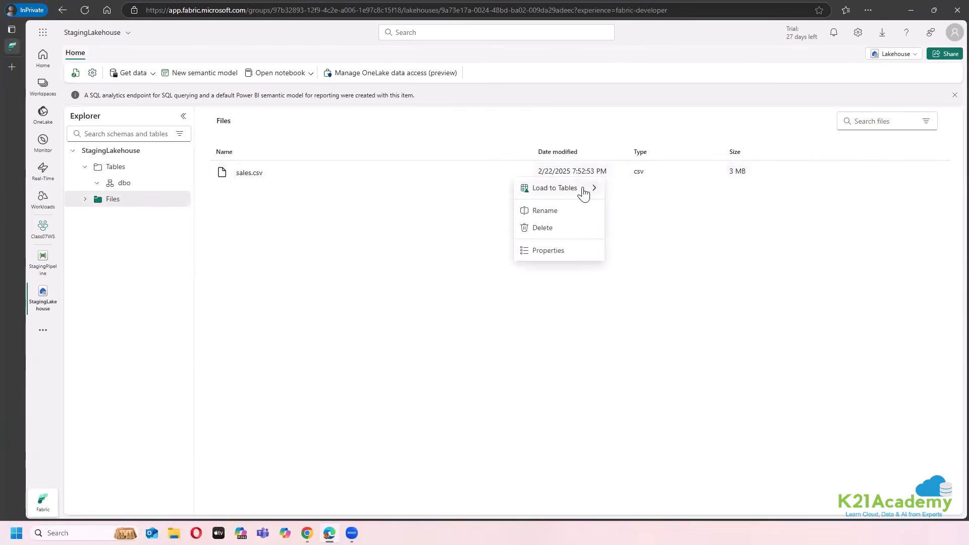
{"action": "mouse_move", "coordinate": [598, 189]}
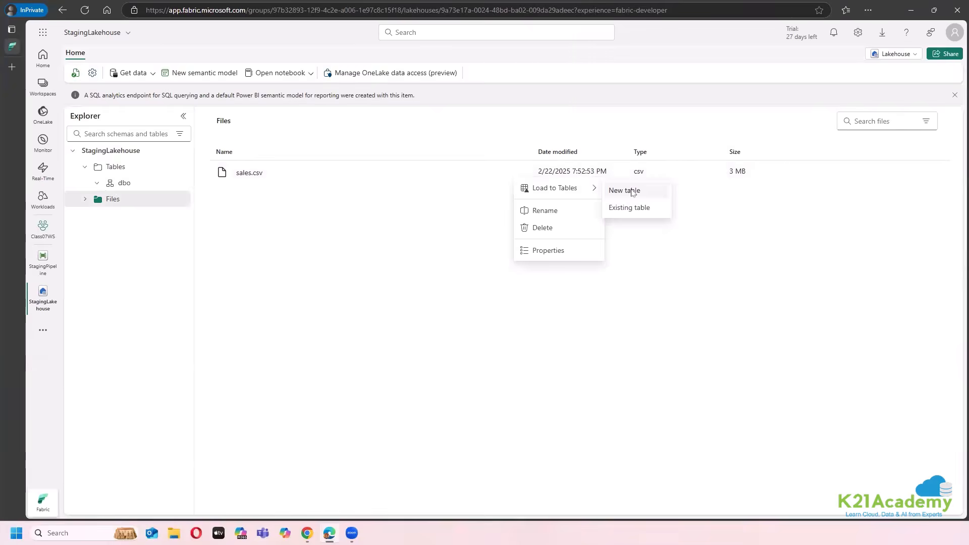
{"action": "left_click", "coordinate": [627, 190]}
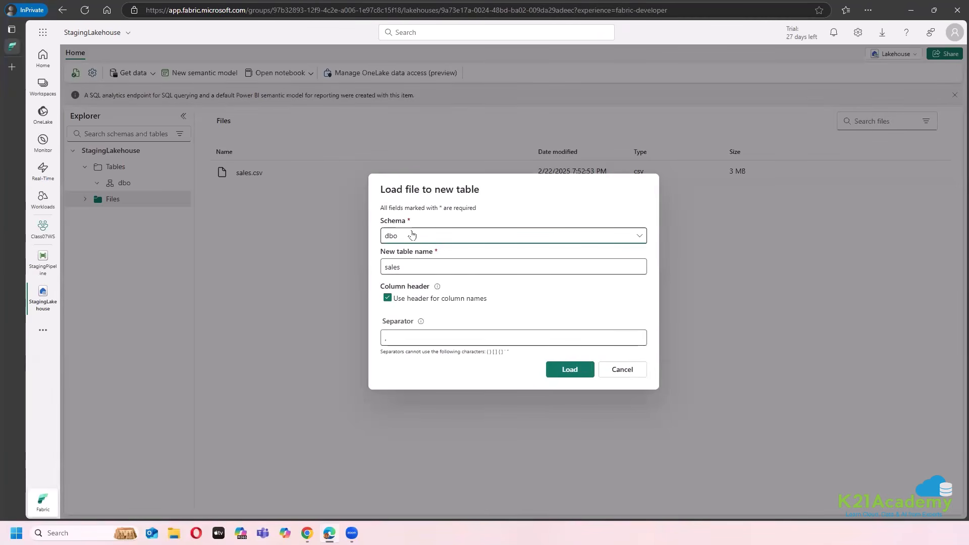
{"action": "left_click", "coordinate": [405, 267]}
{"action": "left_click_drag", "start_coordinate": [405, 266], "coordinate": [367, 268]}
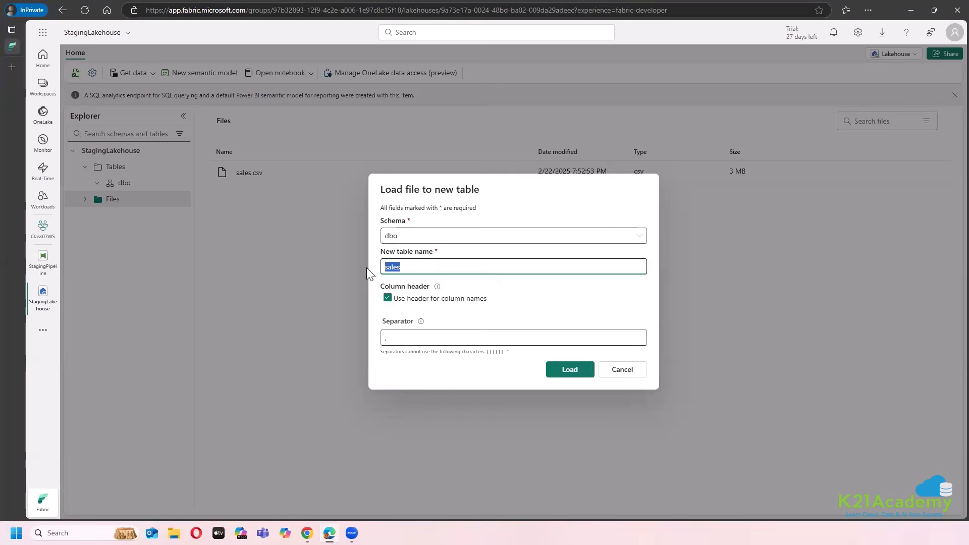
{"action": "key", "text": "BackSpace"}
{"action": "type", "text": "staging_sales"}
{"action": "left_click", "coordinate": [575, 375]}
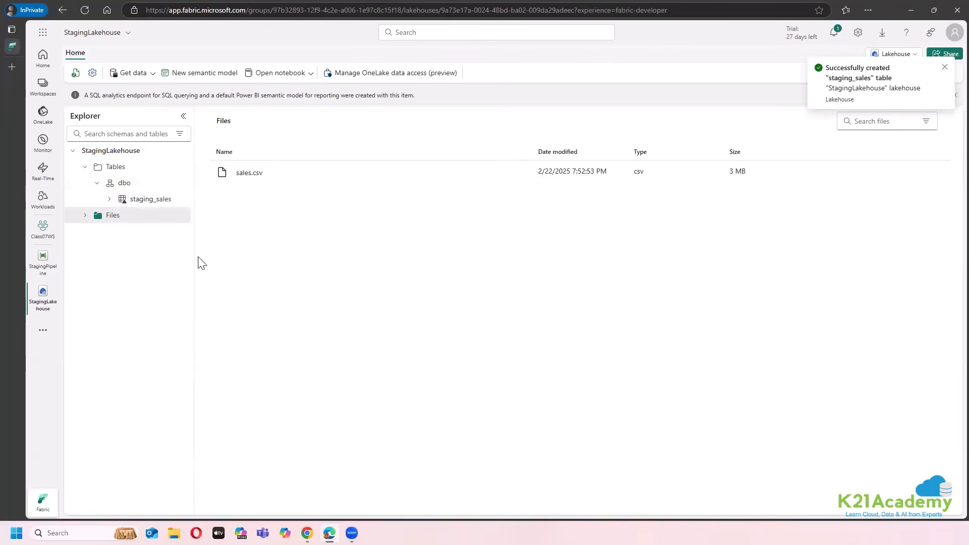
Step: Expand the staging_sales table in StagingLakehouse and widen the Explorer to examine its full column names
{"action": "left_click_drag", "start_coordinate": [223, 250], "coordinate": [198, 251]}
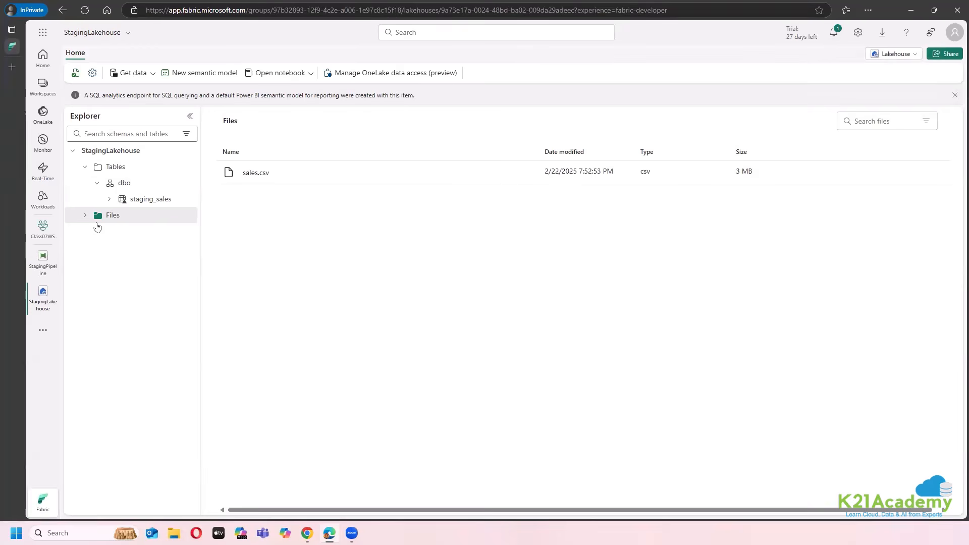
{"action": "left_click", "coordinate": [109, 209]}
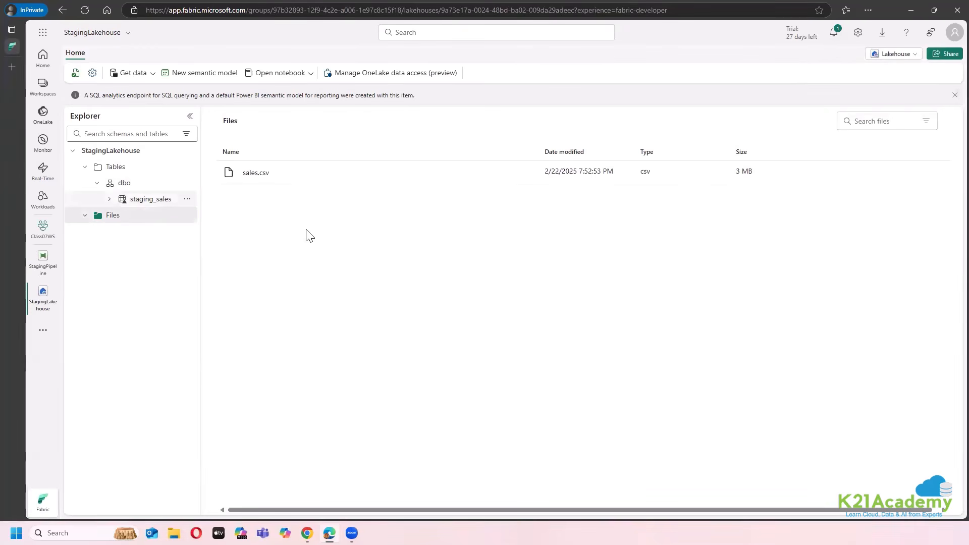
{"action": "left_click", "coordinate": [43, 263]}
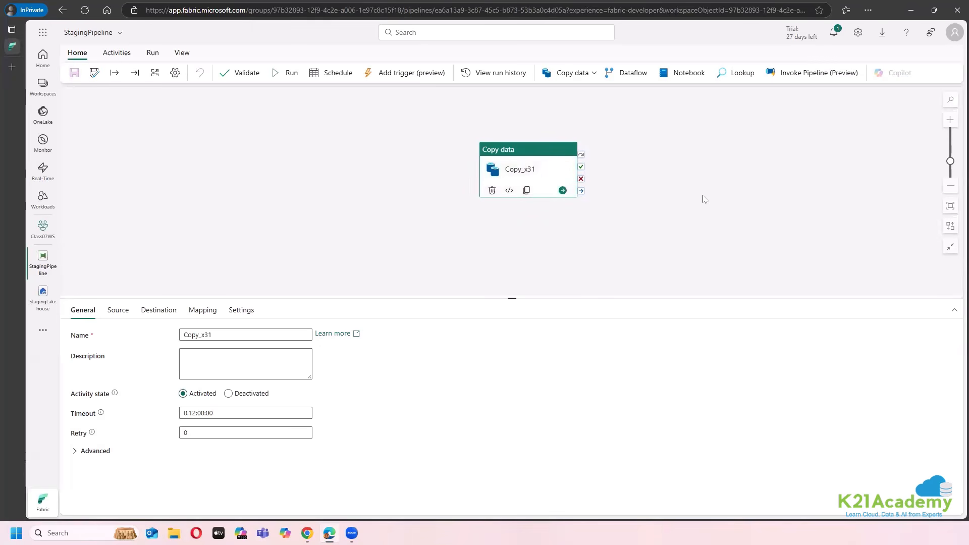
{"action": "left_click", "coordinate": [45, 298]}
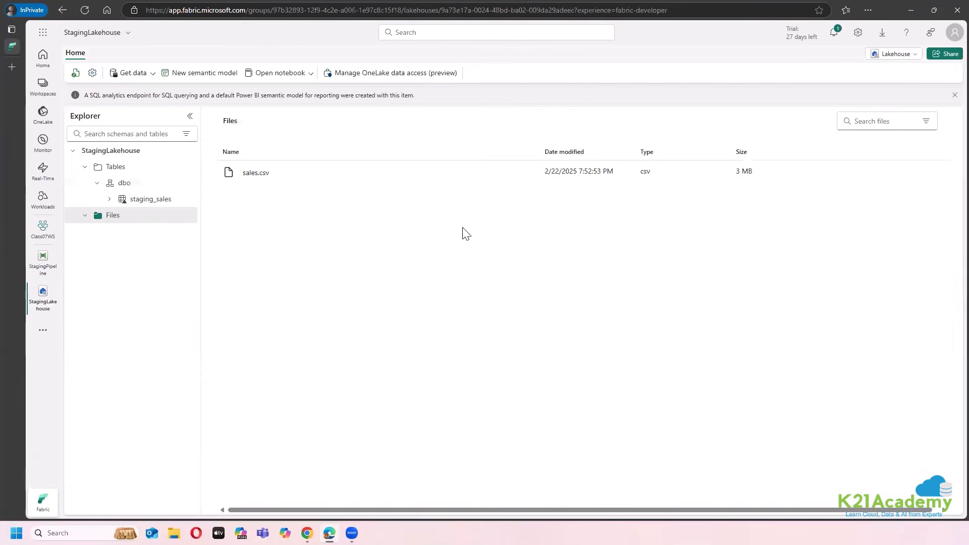
{"action": "left_click", "coordinate": [109, 199]}
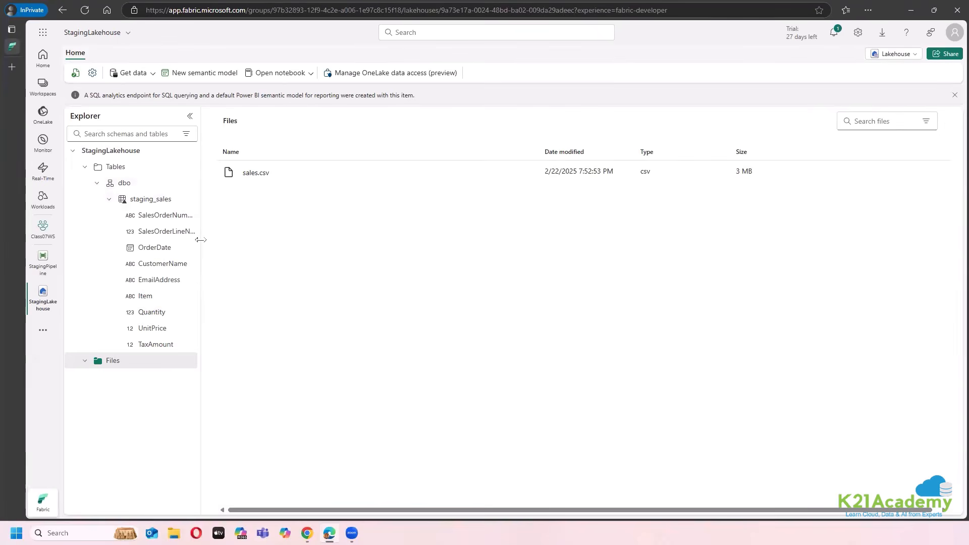
{"action": "left_click_drag", "start_coordinate": [200, 239], "coordinate": [262, 239]}
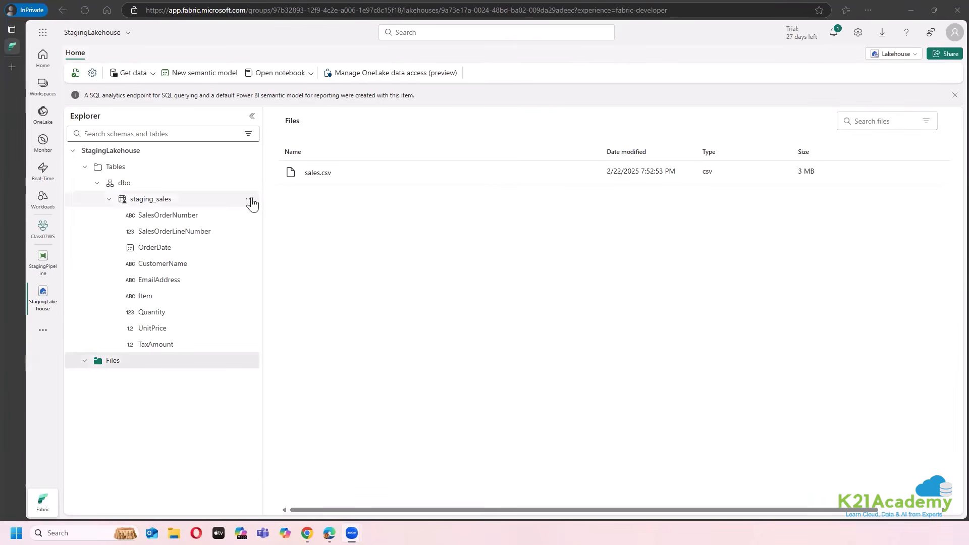
Step: Review the options for opening a notebook from StagingLakehouse, then collapse its Tables folder
{"action": "left_click", "coordinate": [308, 74]}
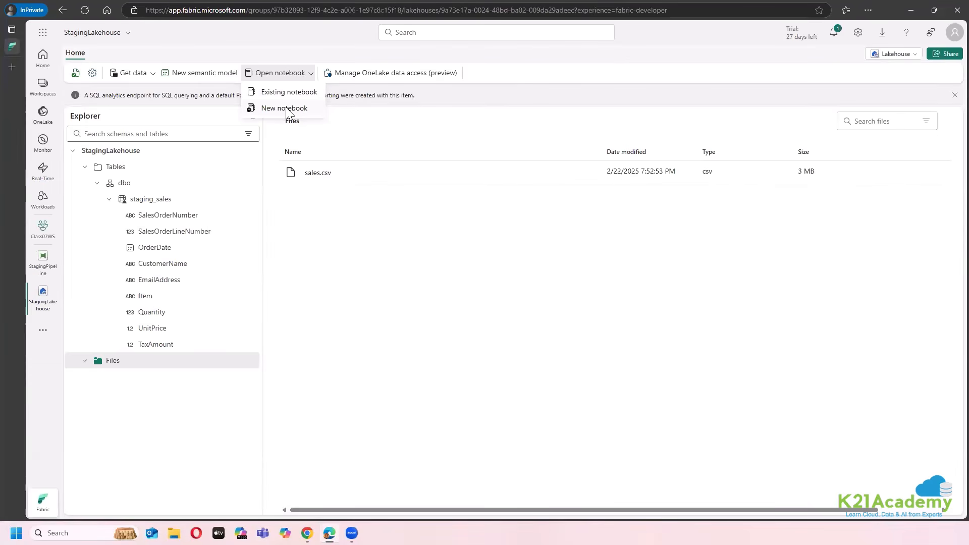
{"action": "left_click", "coordinate": [355, 231]}
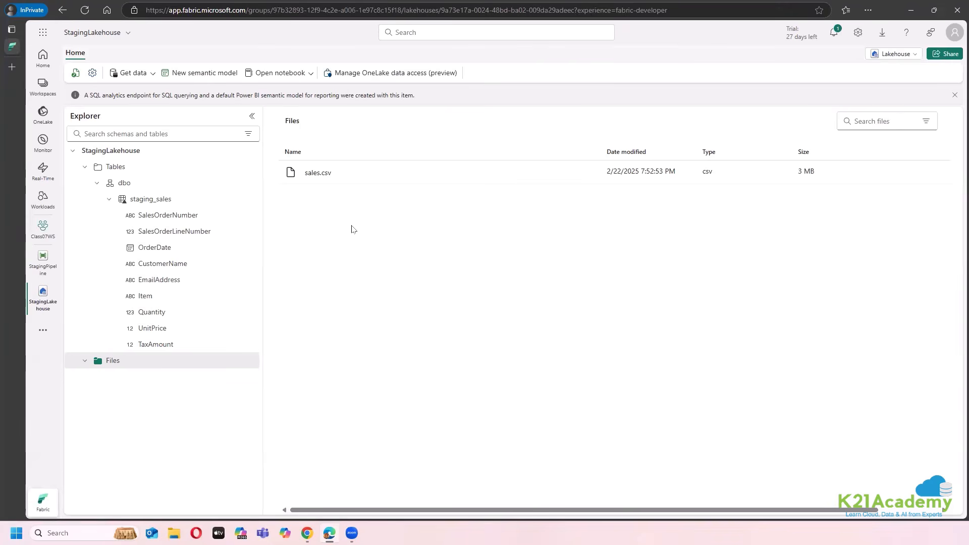
{"action": "left_click", "coordinate": [85, 166]}
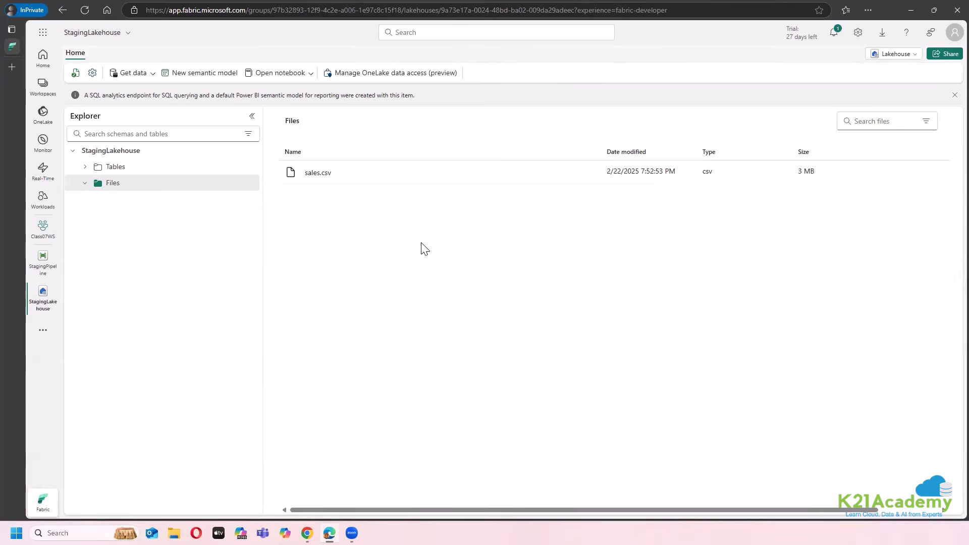
Step: Create a new warehouse named SalesPDWH in the Class07WS workspace
{"action": "left_click", "coordinate": [40, 232]}
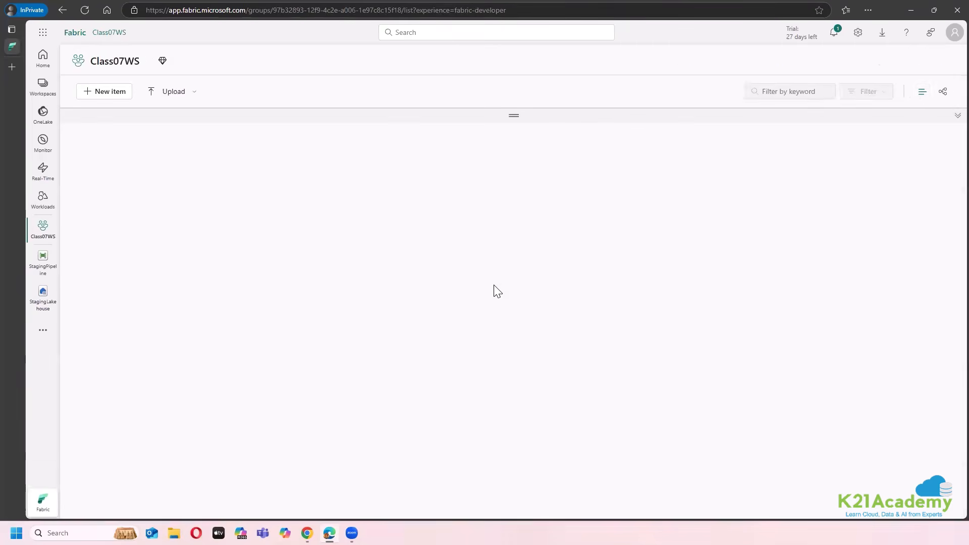
{"action": "left_click", "coordinate": [104, 90]}
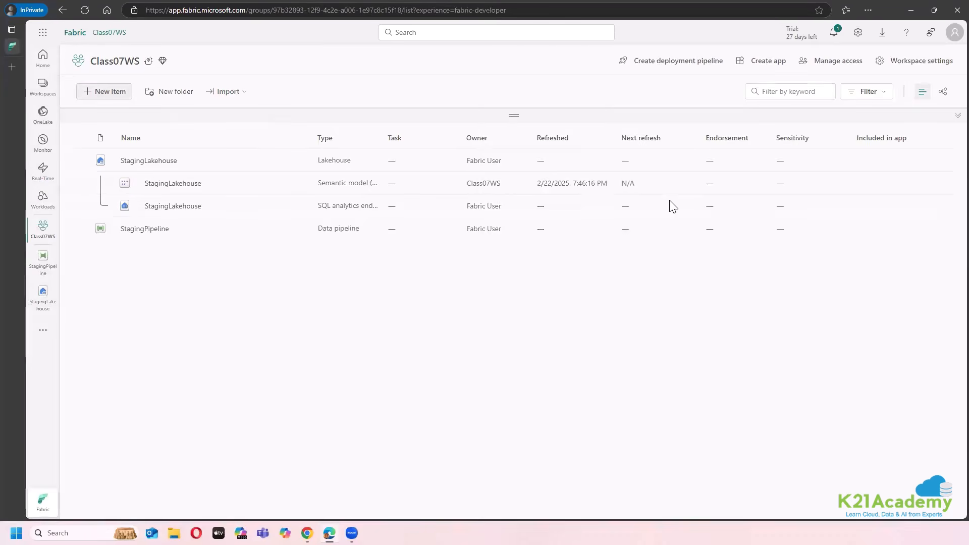
{"action": "scroll", "coordinate": [706, 268], "scroll_direction": "down", "scroll_amount": 4}
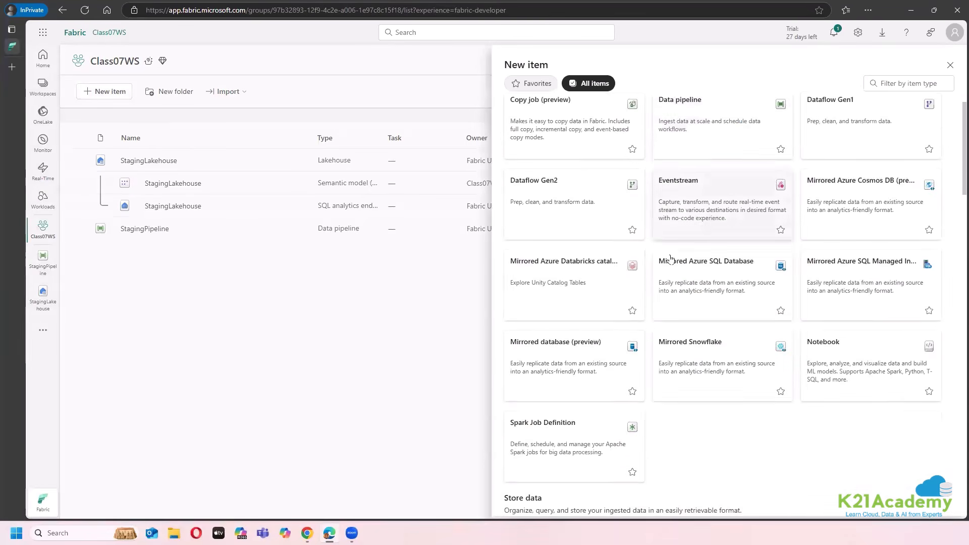
{"action": "scroll", "coordinate": [721, 278], "scroll_direction": "down", "scroll_amount": 3}
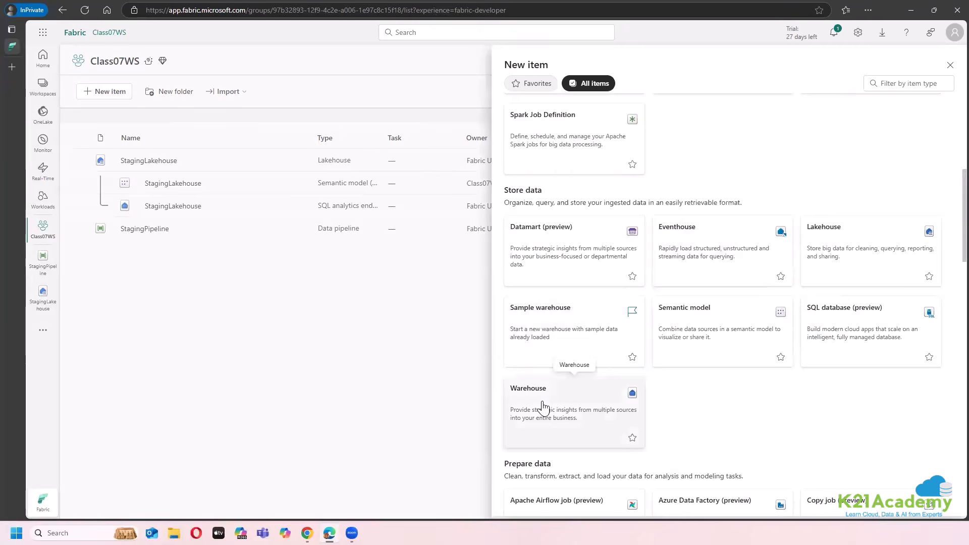
{"action": "key", "text": "Escape"}
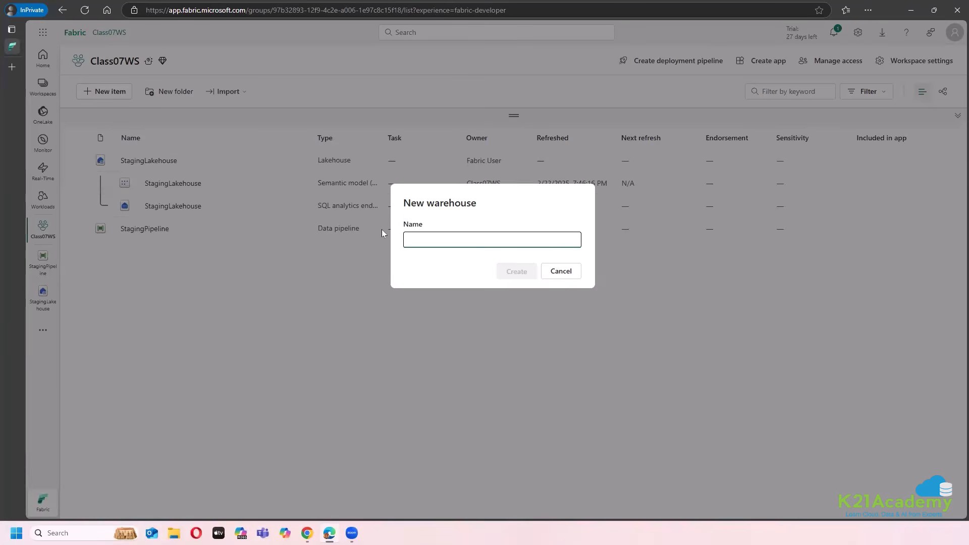
{"action": "type", "text": "Sales"}
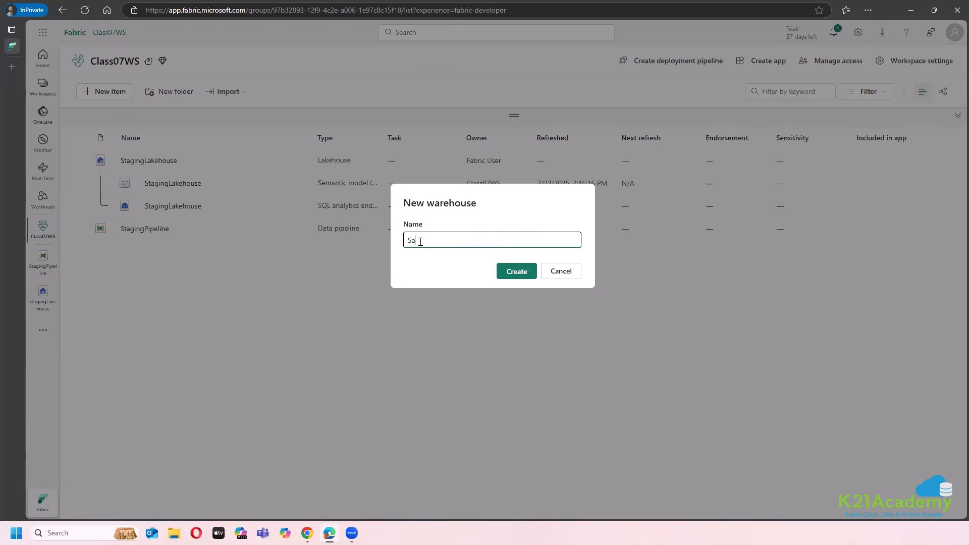
{"action": "type", "text": "WH"}
{"action": "key", "text": "BackSpace"}
{"action": "key", "text": "BackSpace"}
{"action": "type", "text": "DE"}
{"action": "key", "text": "BackSpace"}
{"action": "key", "text": "BackSpace"}
{"action": "type", "text": "PDWH"}
{"action": "left_click", "coordinate": [503, 272]}
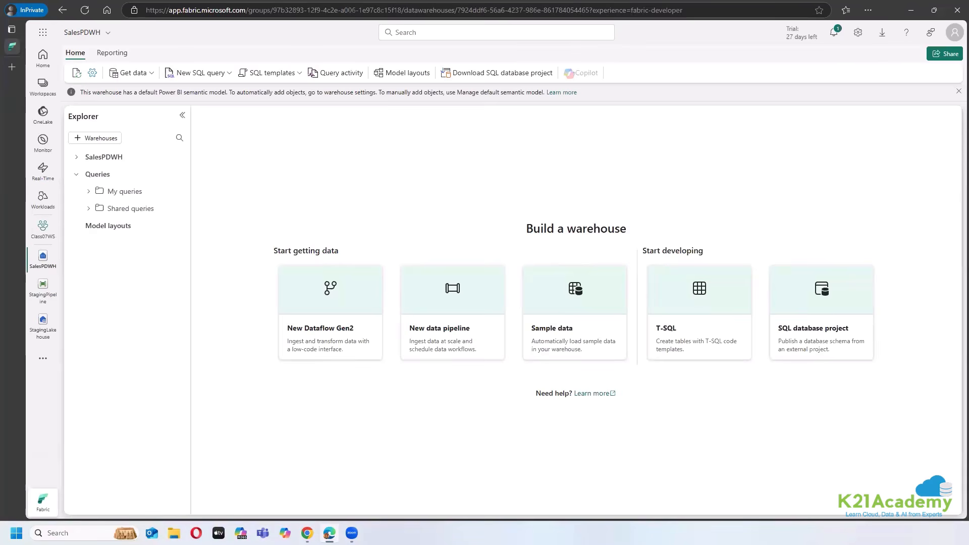
Step: Duplicate the SalesPDWH browser tab and open StagingLakehouse's Files in the original tab
{"action": "right_click", "coordinate": [37, 332]}
{"action": "key", "text": "Escape"}
{"action": "right_click", "coordinate": [12, 46]}
{"action": "left_click", "coordinate": [62, 109]}
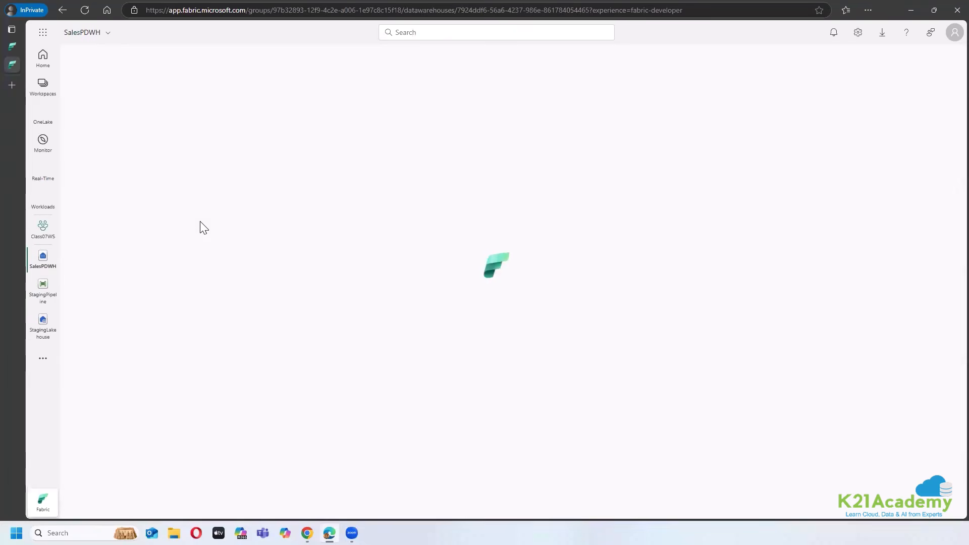
{"action": "left_click", "coordinate": [36, 330]}
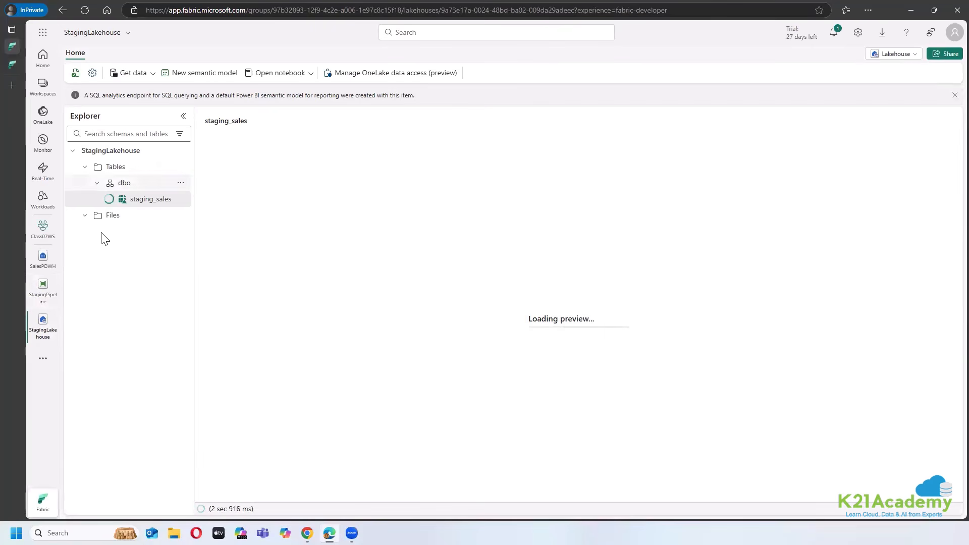
{"action": "left_click", "coordinate": [85, 216]}
{"action": "left_click", "coordinate": [119, 216]}
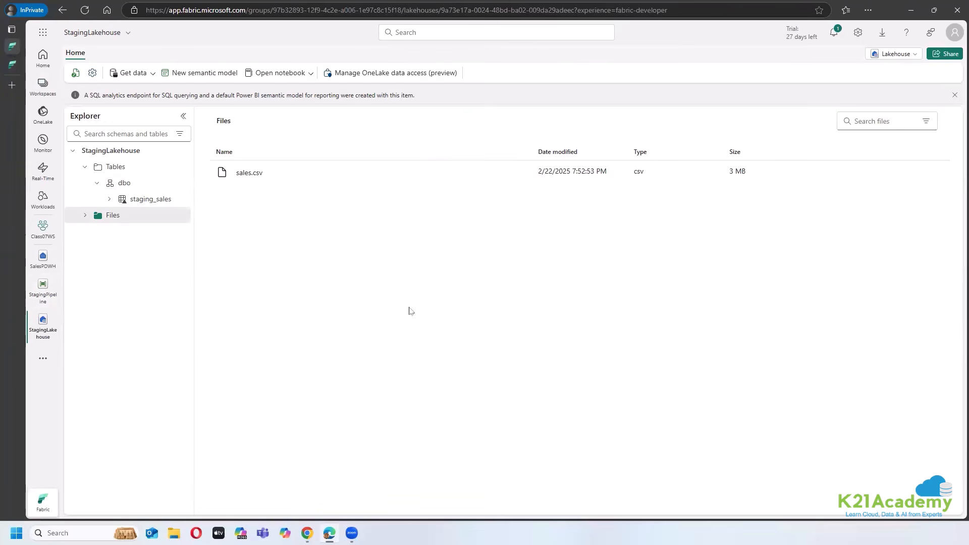
Step: Create a schema named Sales in the SalesPDWH warehouse by running a CREATE SCHEMA query, and close the query
{"action": "left_click", "coordinate": [12, 64]}
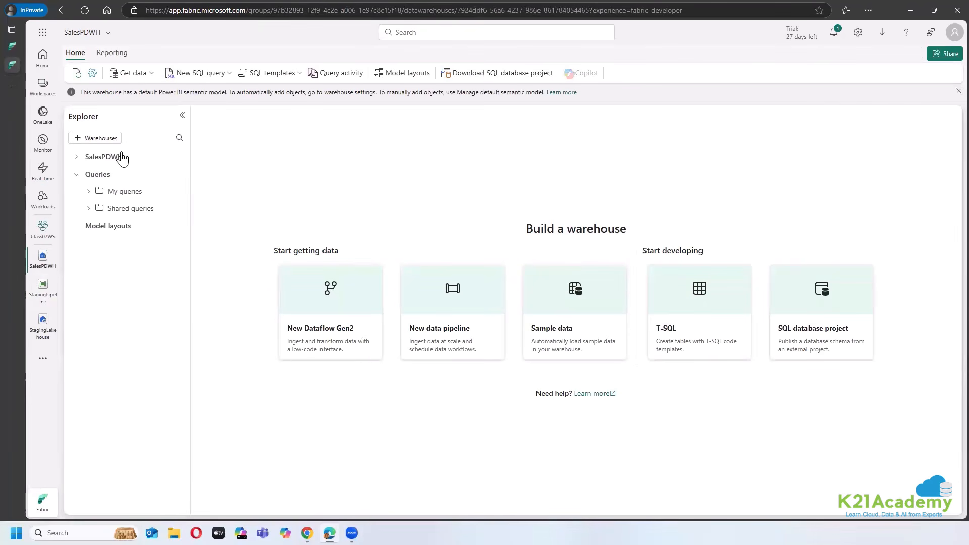
{"action": "left_click", "coordinate": [140, 159]}
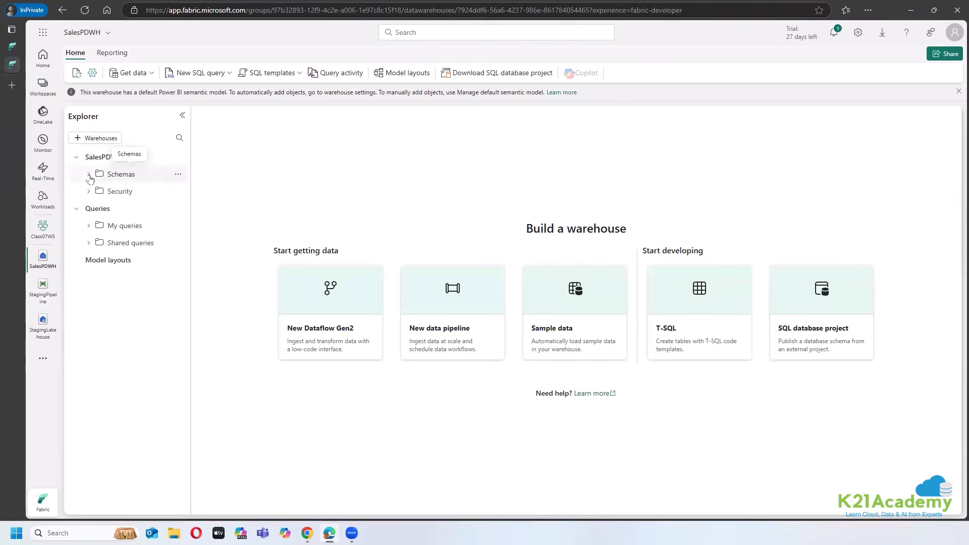
{"action": "left_click", "coordinate": [178, 174]}
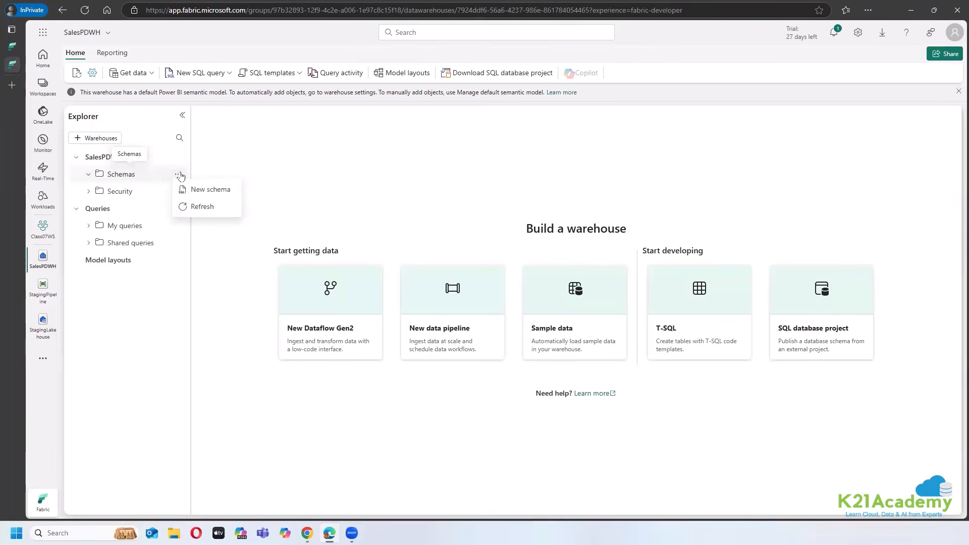
{"action": "left_click", "coordinate": [216, 195]}
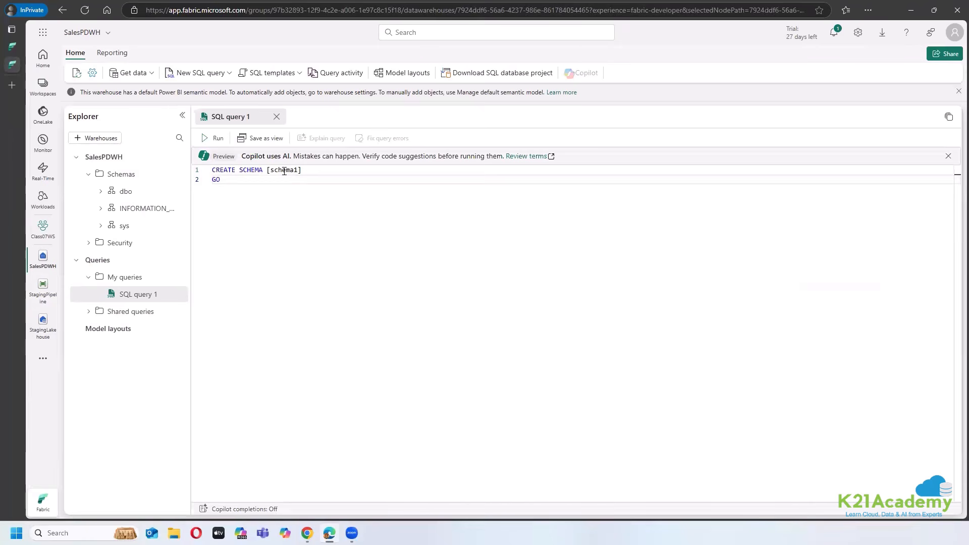
{"action": "double_click", "coordinate": [284, 170]}
{"action": "key", "text": "BackSpace"}
{"action": "type", "text": "Sales"}
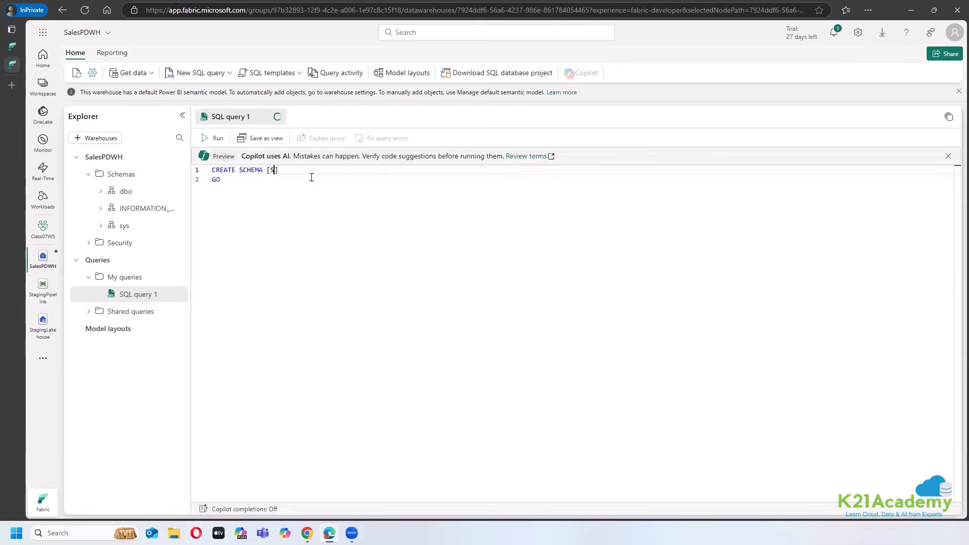
{"action": "left_click", "coordinate": [310, 239]}
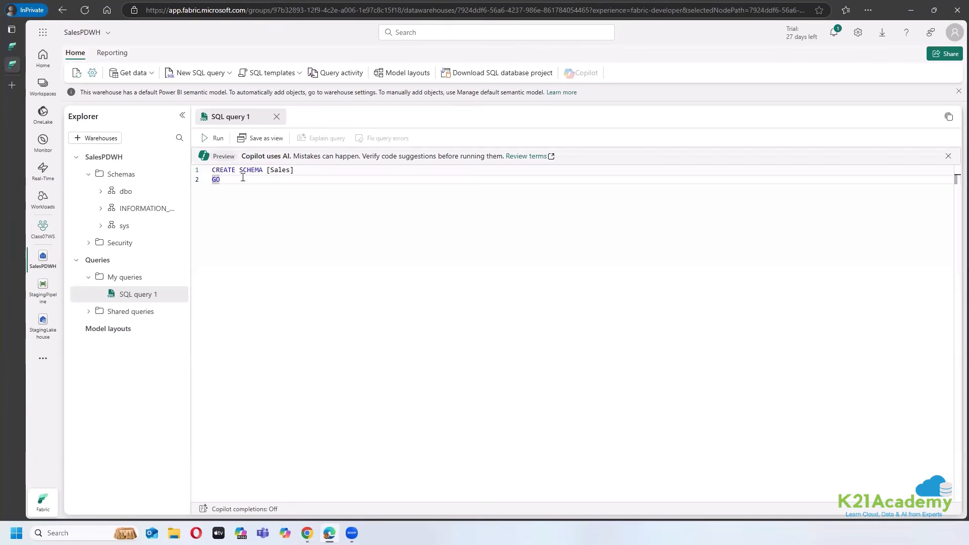
{"action": "left_click_drag", "start_coordinate": [220, 180], "coordinate": [209, 170]}
{"action": "left_click", "coordinate": [217, 138]}
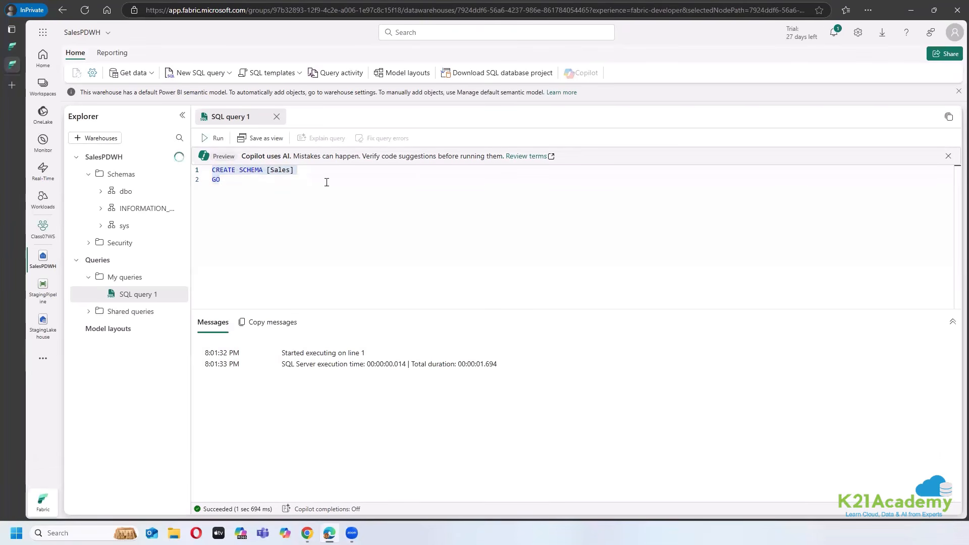
{"action": "left_click", "coordinate": [277, 117]}
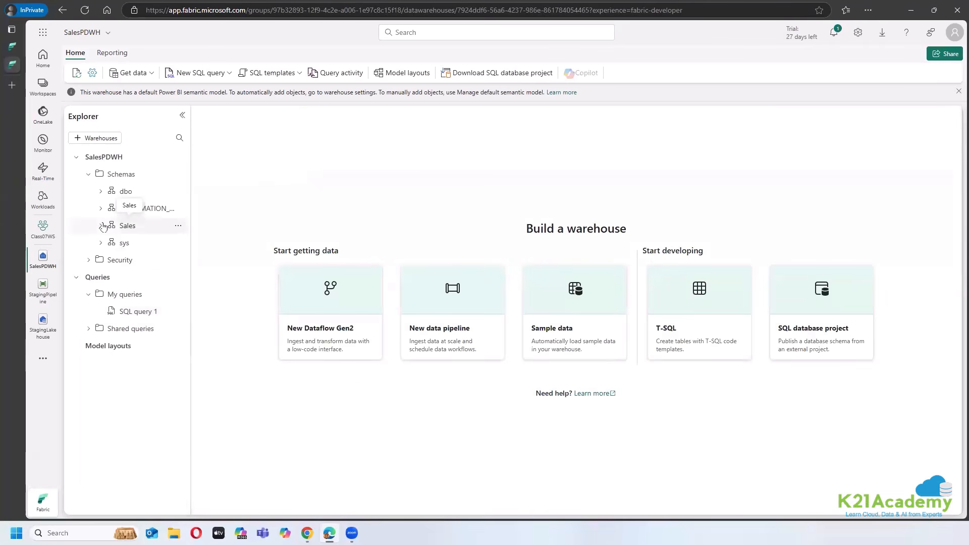
Step: Expand the Sales schema and widen the Explorer to examine its folders' full names
{"action": "left_click", "coordinate": [127, 226]}
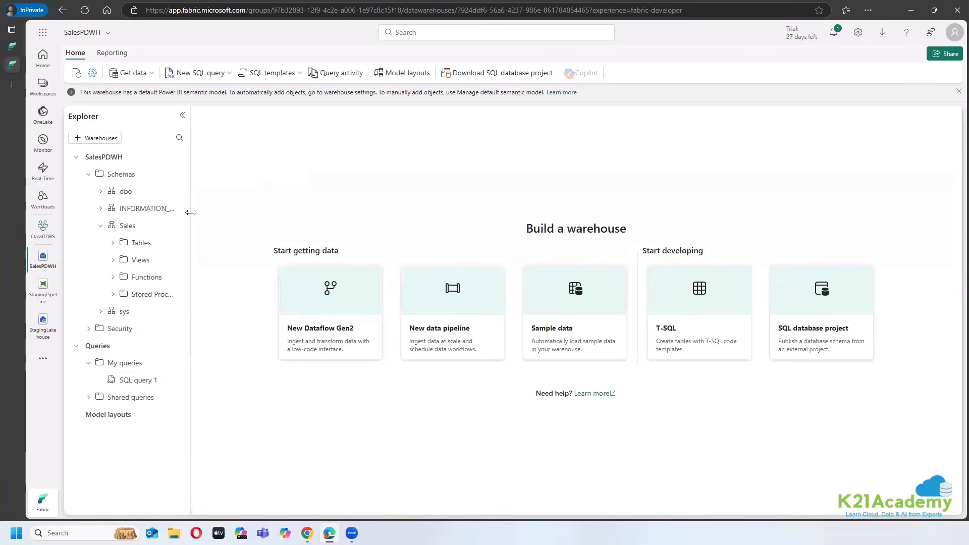
{"action": "left_click_drag", "start_coordinate": [191, 212], "coordinate": [272, 212]}
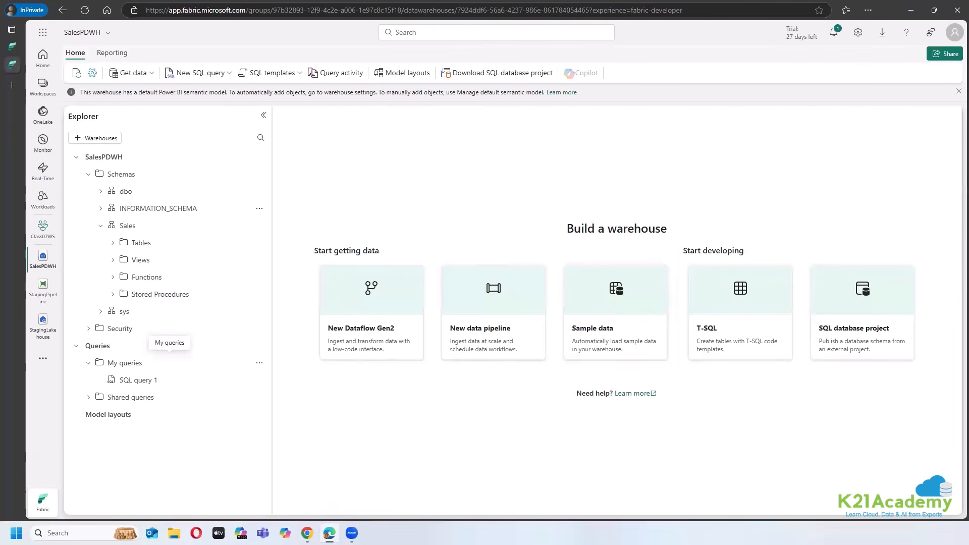
{"action": "key", "text": "alt+Tab"}
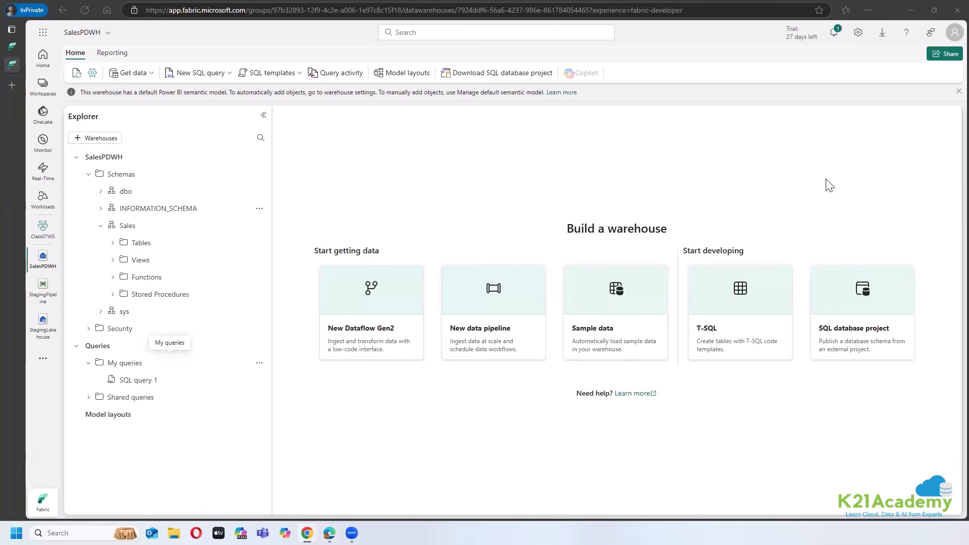
Step: In a new SQL query from the Sales schema, replace the template with an IF NOT EXISTS script creating Sales.Fact_Sales with eight columns, CustomerID through UnitPrice
{"action": "left_click", "coordinate": [260, 226]}
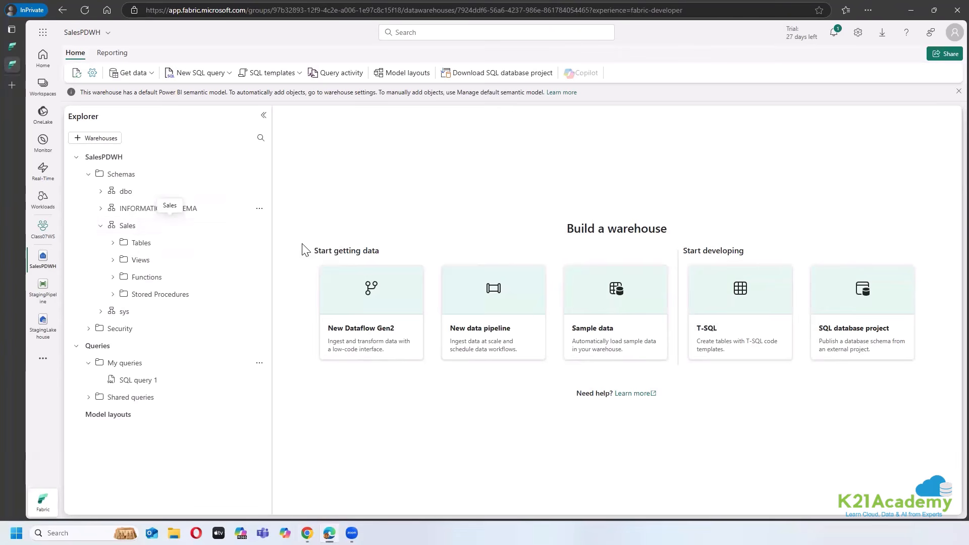
{"action": "left_click", "coordinate": [260, 226]}
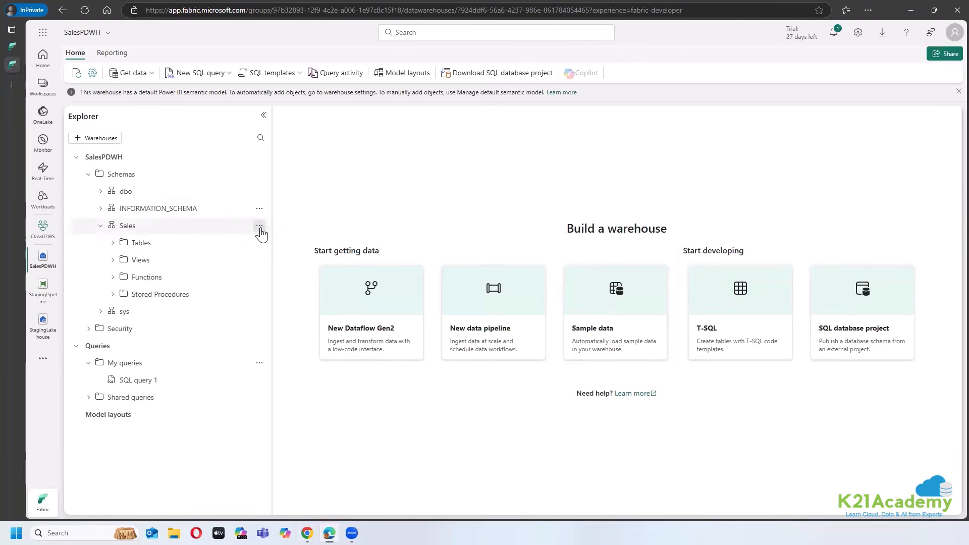
{"action": "left_click", "coordinate": [260, 226]}
{"action": "mouse_move", "coordinate": [323, 243]}
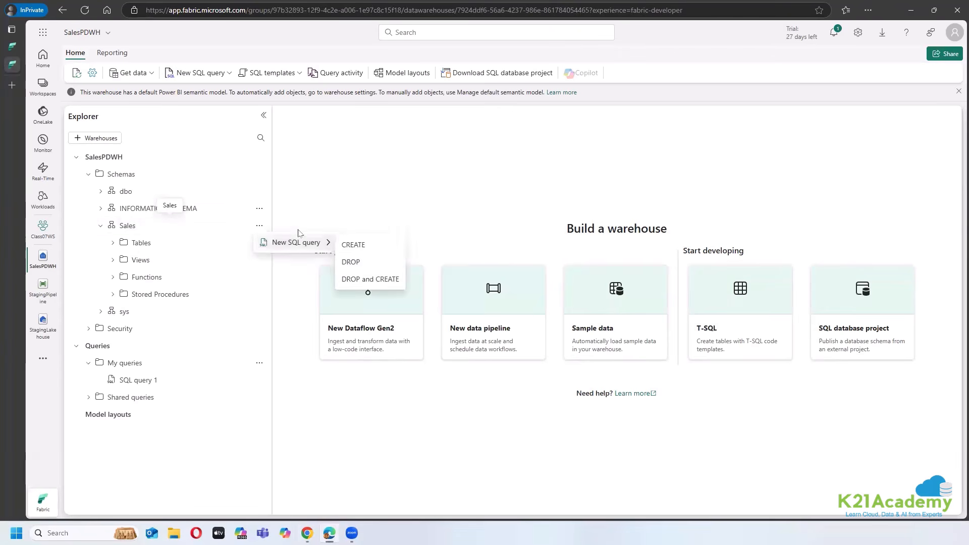
{"action": "left_click", "coordinate": [379, 251]}
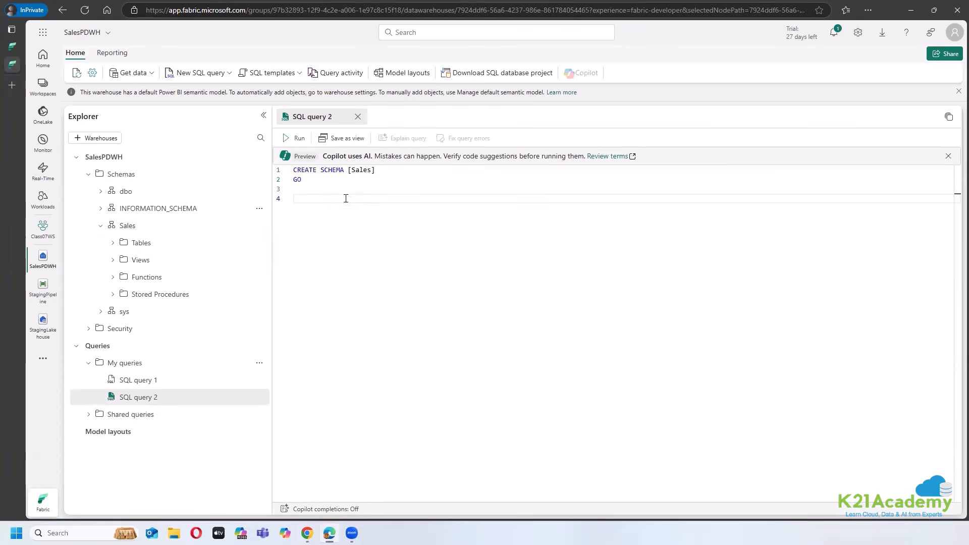
{"action": "left_click_drag", "start_coordinate": [294, 188], "coordinate": [289, 170]}
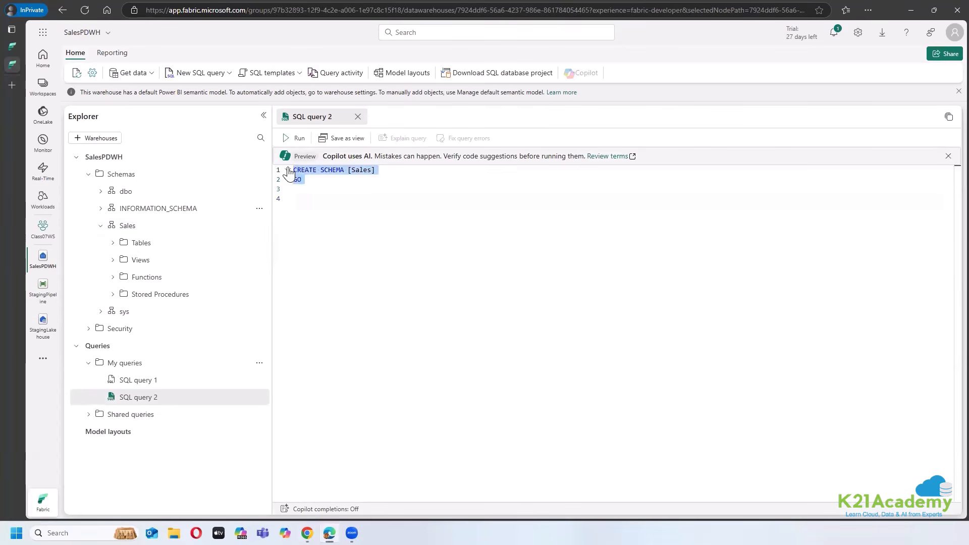
{"action": "key", "text": "BackSpace"}
{"action": "type", "text": "IF NOT EXISTS (SELECT * FROM sys.tables WHERE name='Fact_Sales' AND SCHEMA_NAME(schema_id)='Sales')     CREATE TABLE Sales.Fact_Sales (         CustomerID VARCHAR(255) NOT NULL,         ItemID VARCHAR(255) NOT NULL,         SalesOrderNumber VARCHAR(30),         SalesOrderLineNumber INT,         OrderDate DATE,         Quantity INT,         TaxAmount FLOAT,         UnitPrice FLOAT     );"}
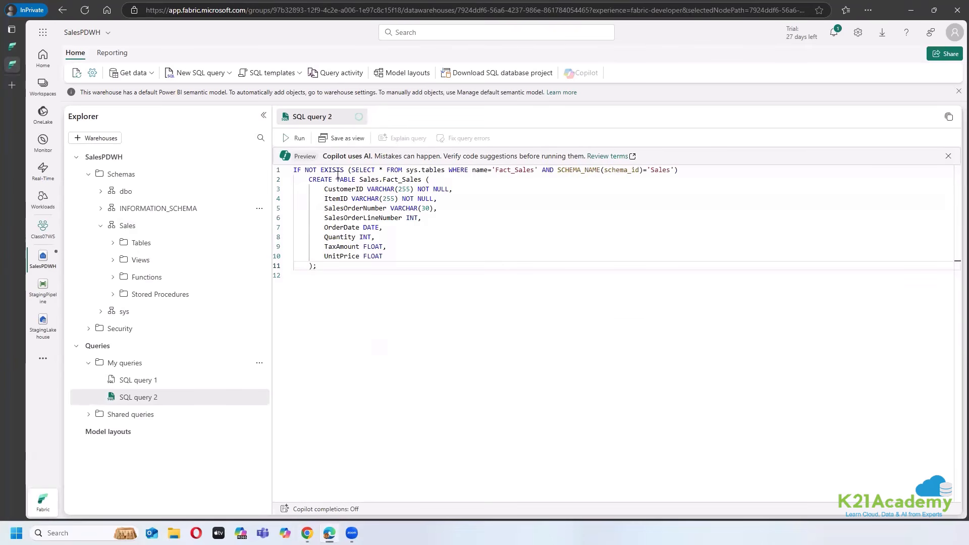
Step: Examine the script's sys.tables existence check, its Fact_Sales and Sales filters, and the CREATE TABLE block
{"action": "double_click", "coordinate": [512, 171]}
{"action": "left_click_drag", "start_coordinate": [407, 172], "coordinate": [445, 172]}
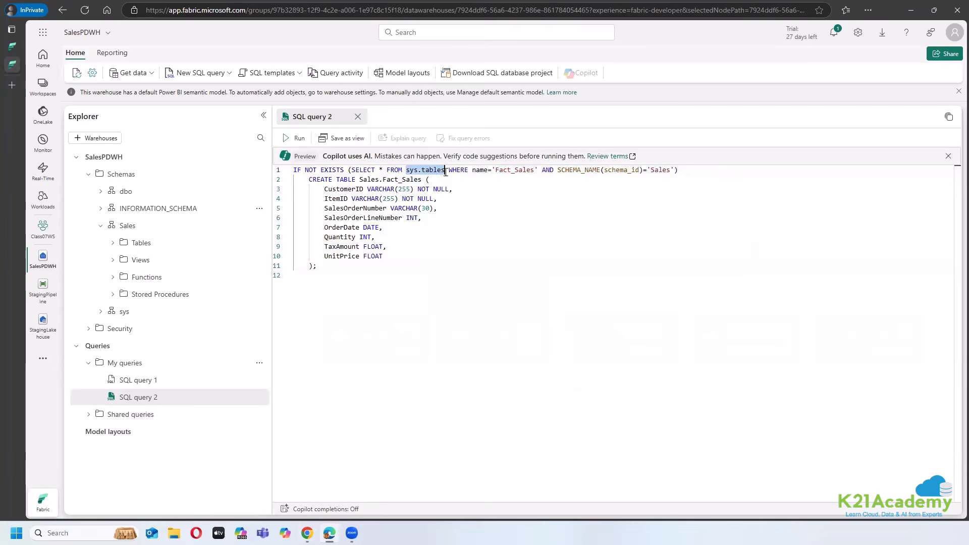
{"action": "double_click", "coordinate": [665, 170]}
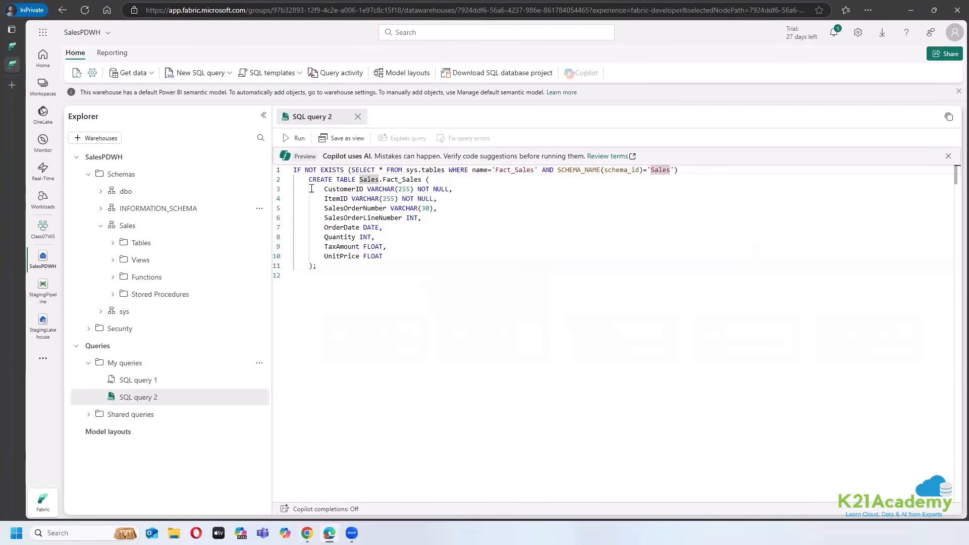
{"action": "left_click_drag", "start_coordinate": [309, 179], "coordinate": [404, 289]}
{"action": "left_click", "coordinate": [404, 289]}
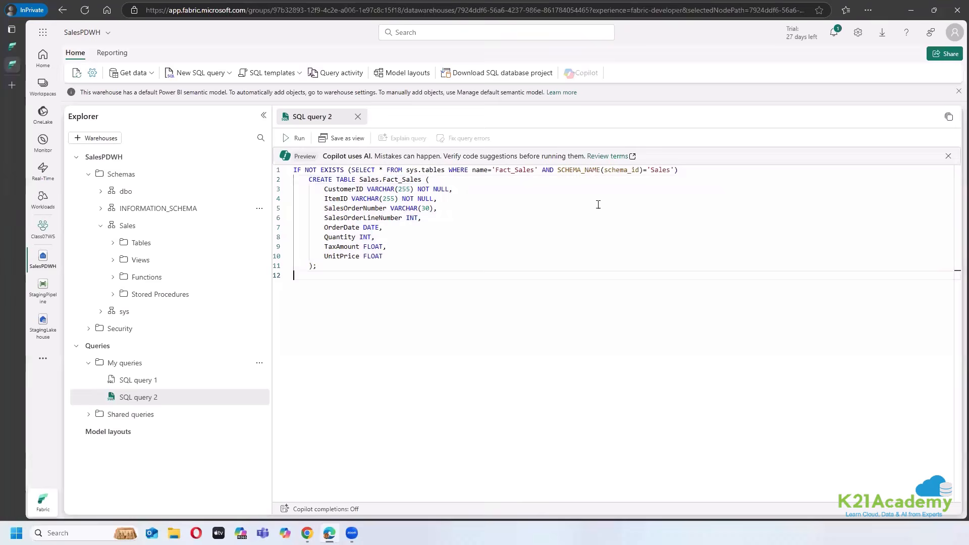
Step: Expand the Sales schema's Tables folder to check which tables it contains
{"action": "left_click", "coordinate": [113, 242]}
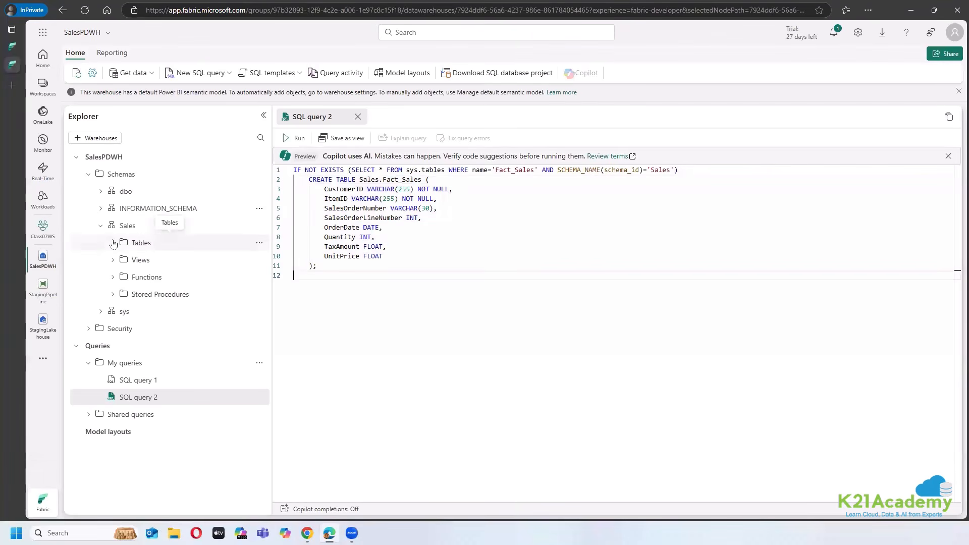
{"action": "left_click", "coordinate": [260, 246]}
{"action": "left_click", "coordinate": [277, 298]}
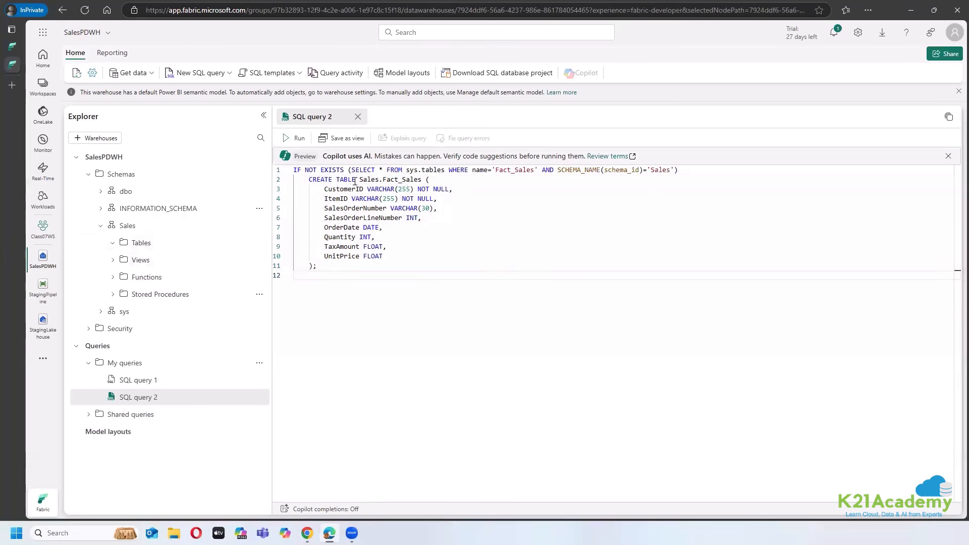
Step: Examine the Fact_Sales column names in the CREATE TABLE block, from CustomerID through UnitPrice
{"action": "left_click", "coordinate": [465, 237]}
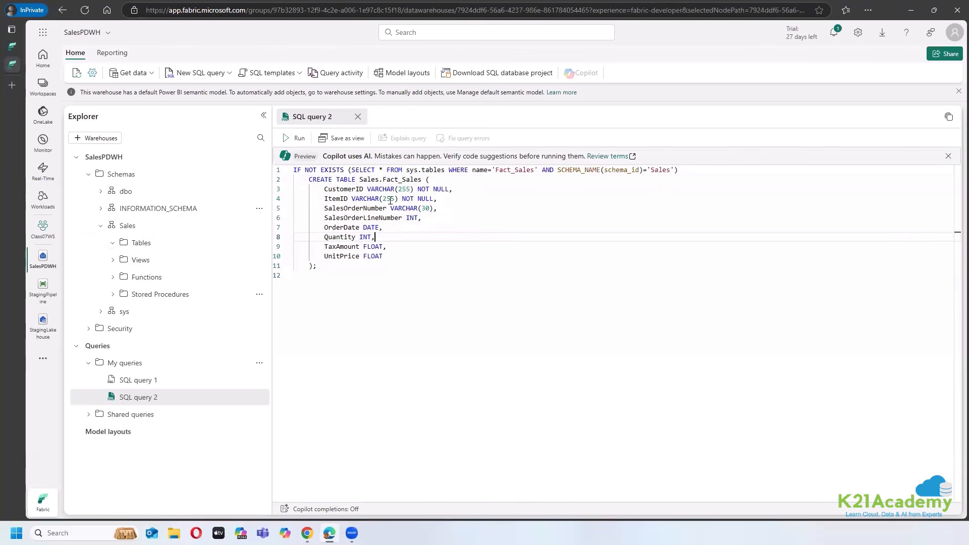
{"action": "double_click", "coordinate": [334, 189]}
{"action": "double_click", "coordinate": [336, 198]}
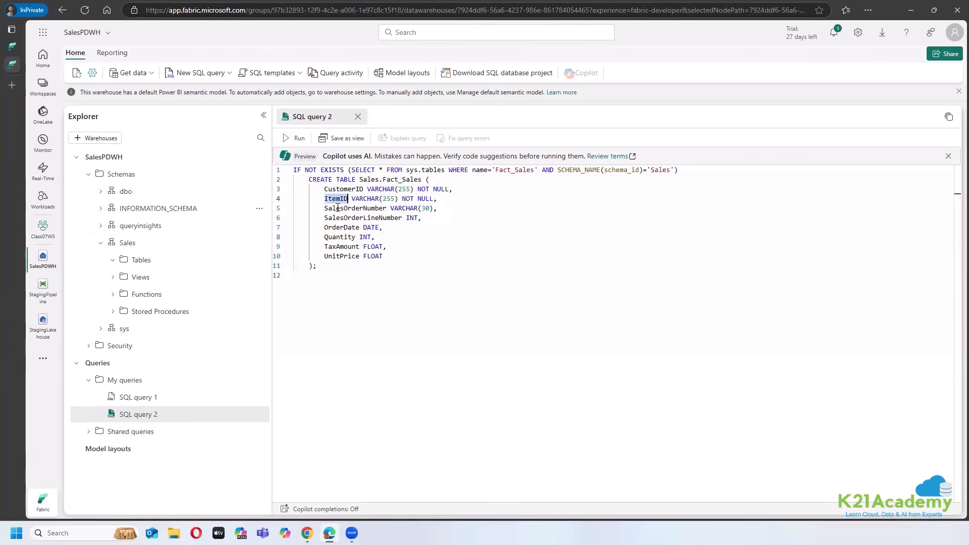
{"action": "left_click", "coordinate": [339, 209]}
{"action": "double_click", "coordinate": [339, 208]}
{"action": "double_click", "coordinate": [340, 218]}
{"action": "double_click", "coordinate": [340, 227]}
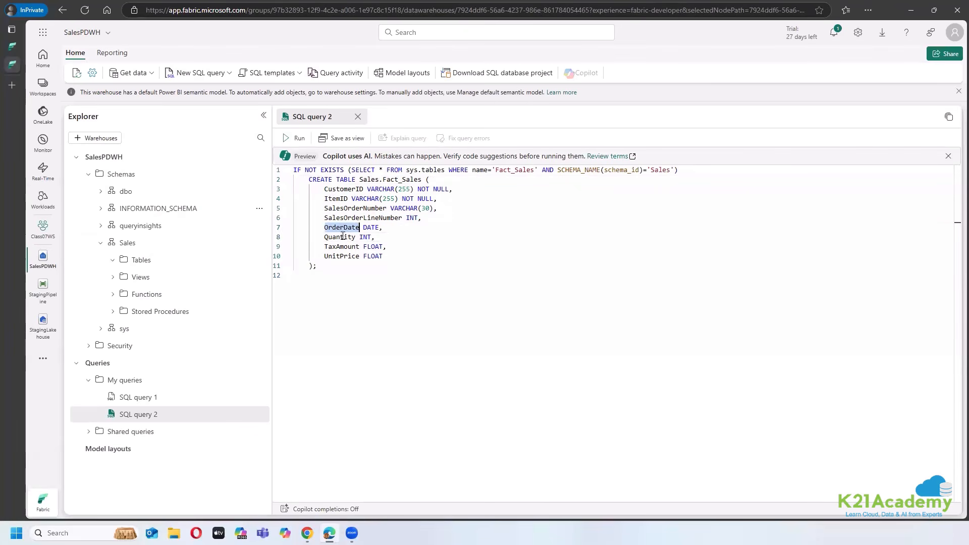
{"action": "left_click", "coordinate": [341, 237]}
{"action": "double_click", "coordinate": [341, 237]}
{"action": "double_click", "coordinate": [341, 246]}
{"action": "double_click", "coordinate": [341, 257]}
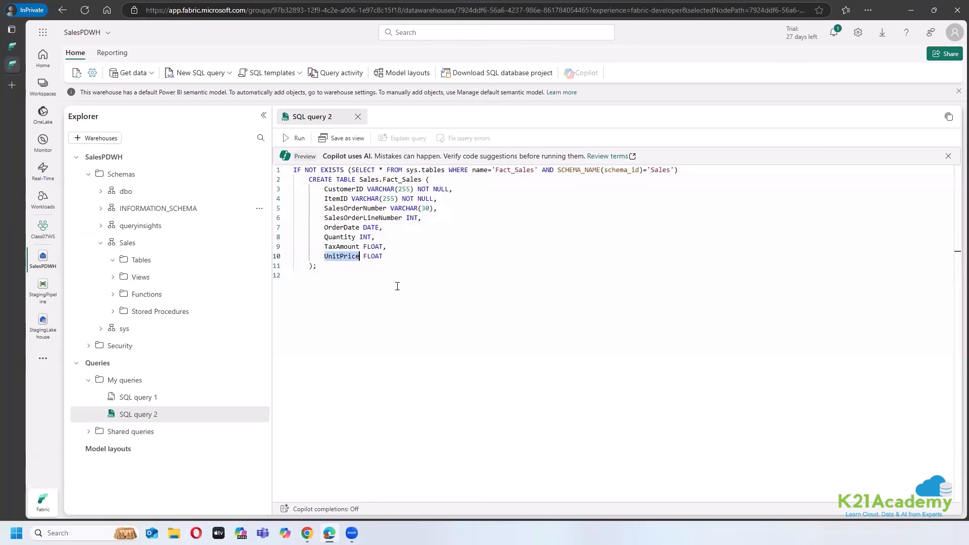
{"action": "left_click", "coordinate": [397, 286]}
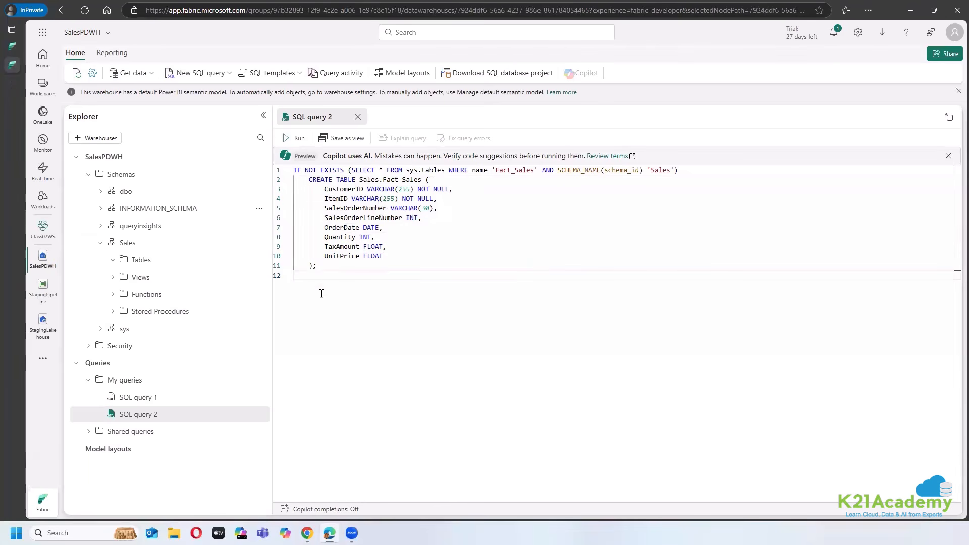
Step: Add the comment --DDL statement above the script and run the whole script to create Sales.Fact_Sales
{"action": "left_click_drag", "start_coordinate": [318, 267], "coordinate": [292, 170]}
{"action": "left_click", "coordinate": [465, 250]}
{"action": "left_click", "coordinate": [288, 170]}
{"action": "left_click", "coordinate": [288, 170]}
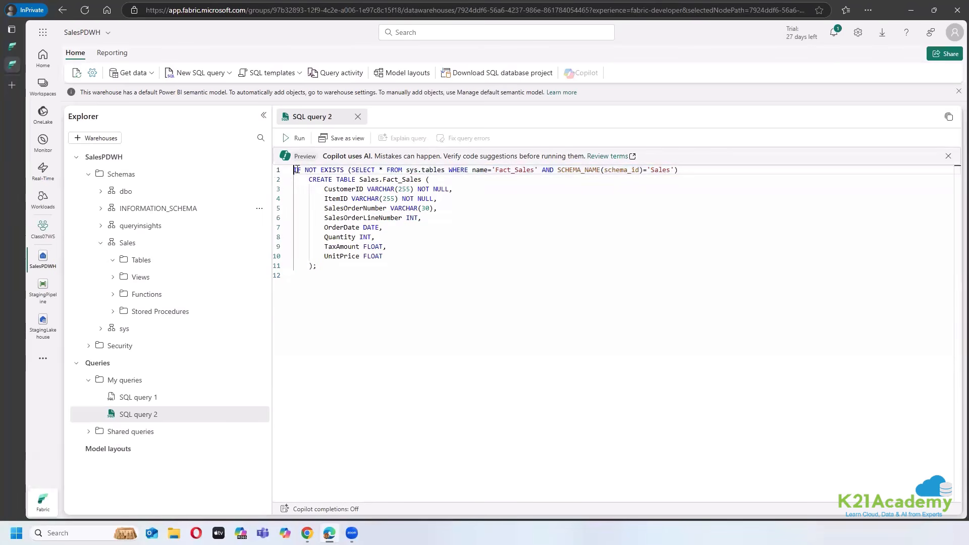
{"action": "key", "text": "Return"}
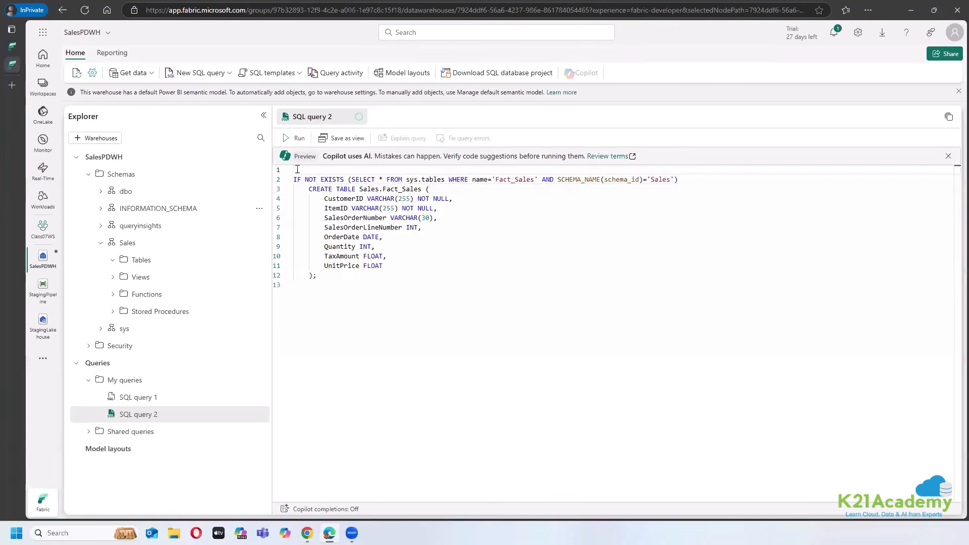
{"action": "type", "text": "--DDL statement"}
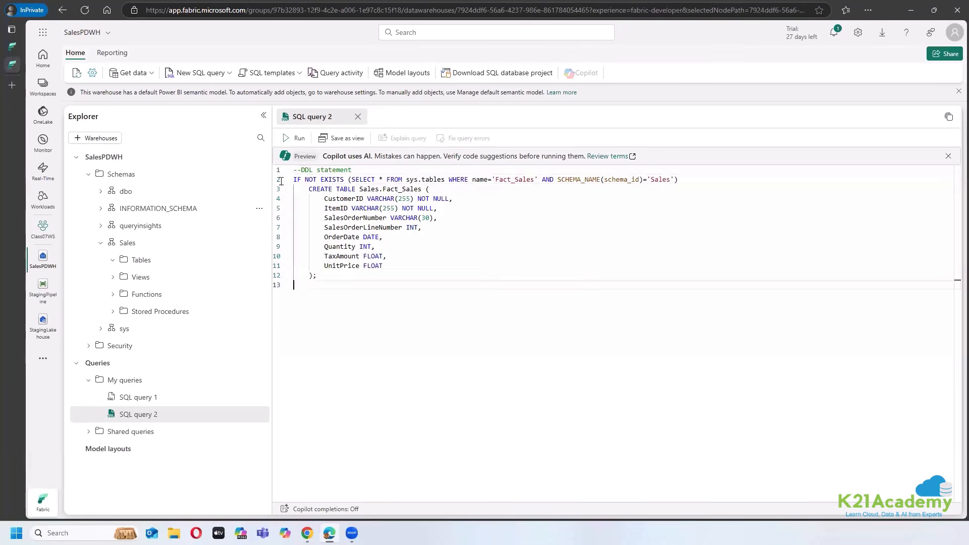
{"action": "key", "text": "ctrl+a"}
{"action": "left_click", "coordinate": [296, 138]}
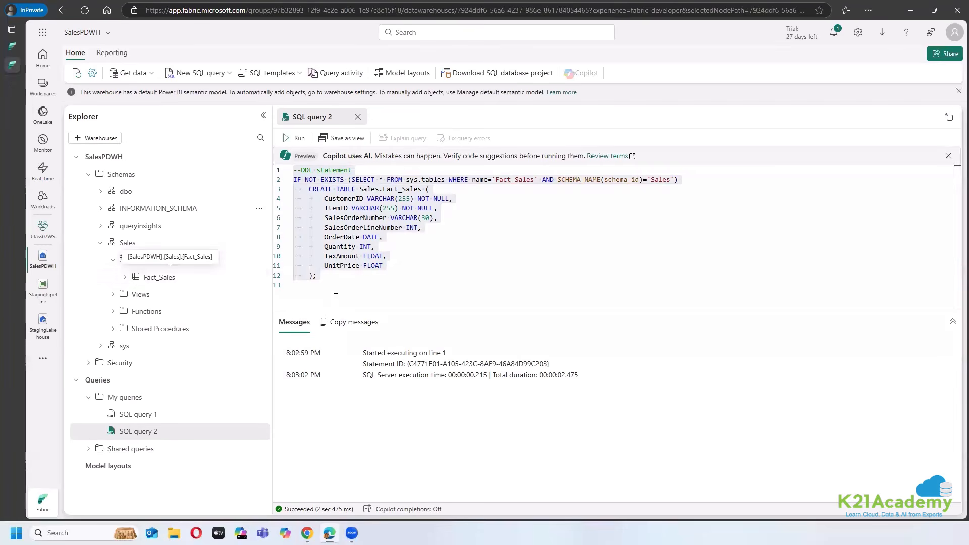
Step: Query the top 100 rows of the Fact_Sales table to check its contents, and close that query
{"action": "left_click", "coordinate": [259, 277]}
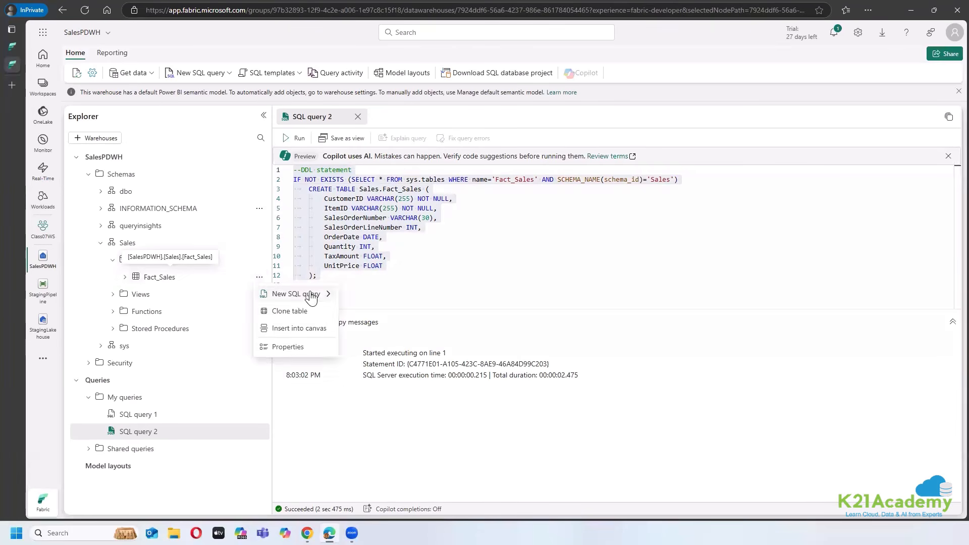
{"action": "mouse_move", "coordinate": [311, 297]}
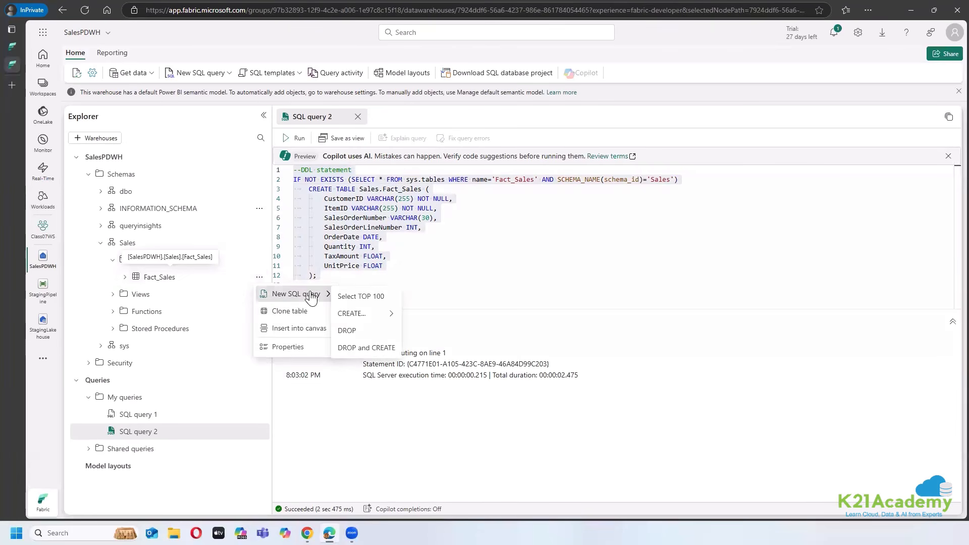
{"action": "left_click", "coordinate": [385, 297]}
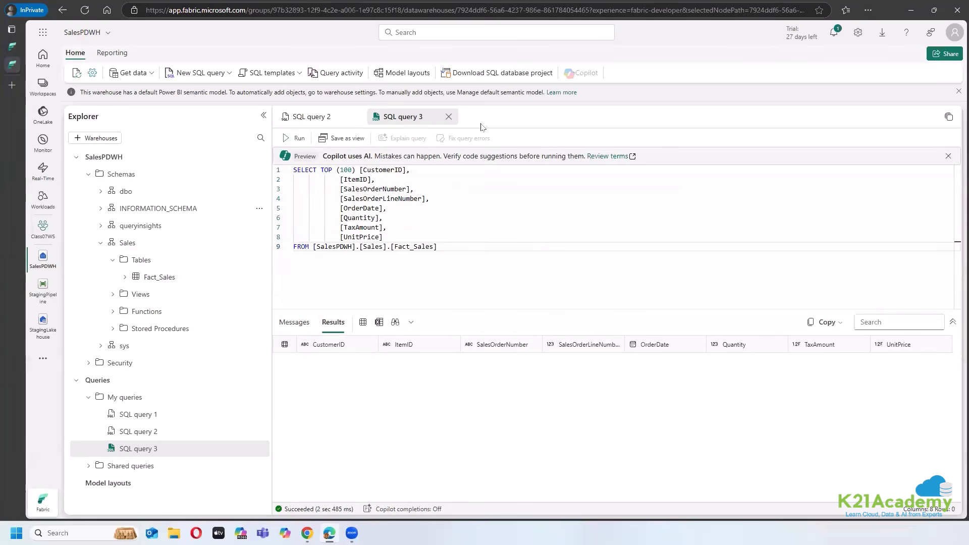
{"action": "left_click", "coordinate": [448, 117]}
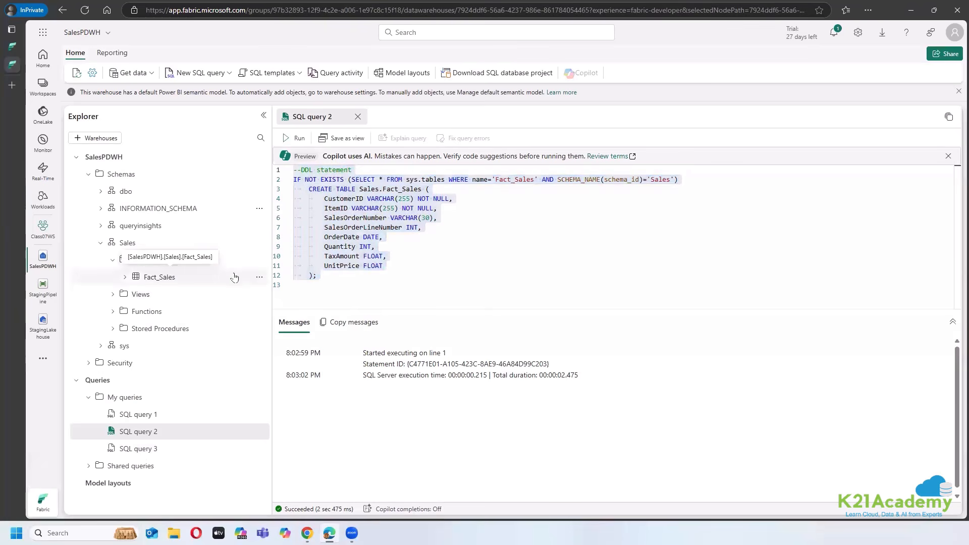
Step: View the Fact_Sales table's properties to check its storage format, and close them
{"action": "left_click", "coordinate": [259, 277]}
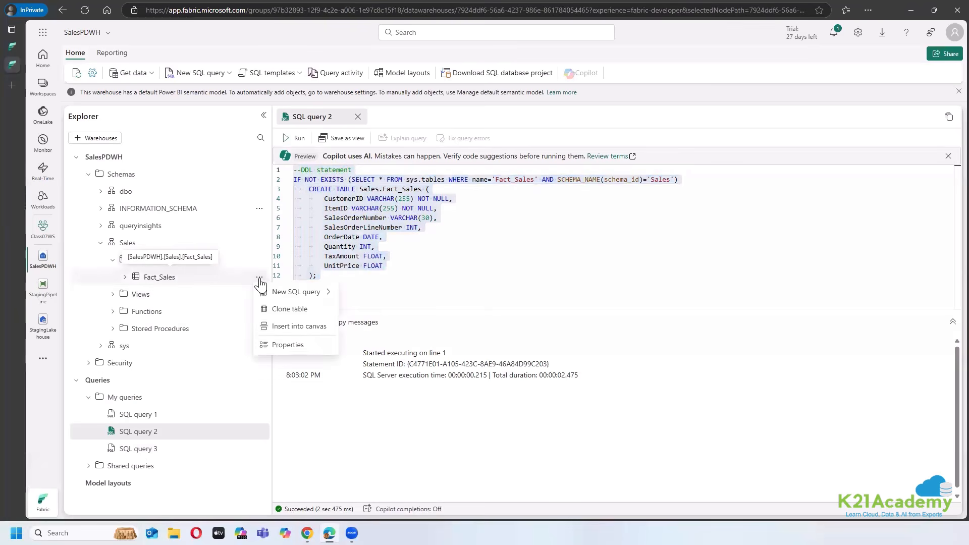
{"action": "left_click", "coordinate": [277, 348]}
{"action": "double_click", "coordinate": [806, 210]}
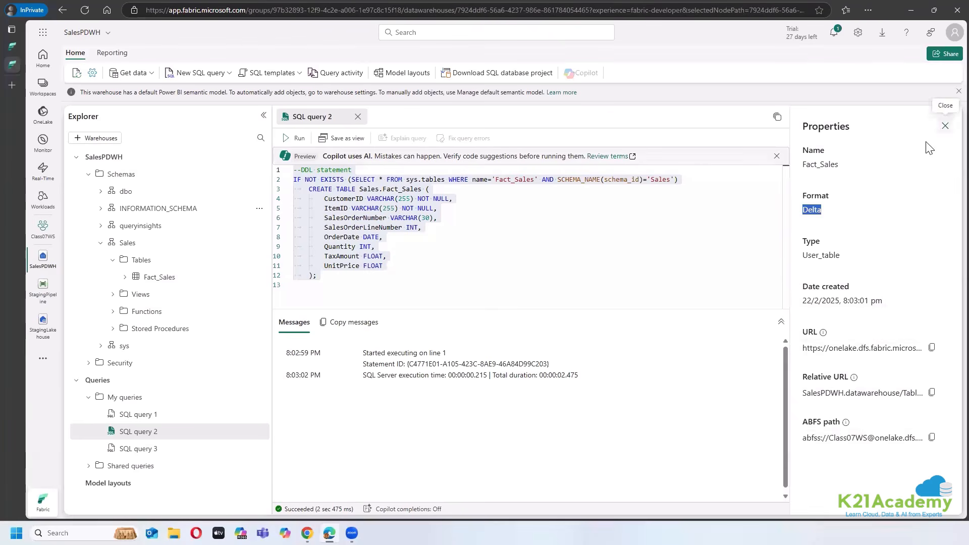
{"action": "left_click", "coordinate": [945, 126]}
Step: Append an IF NOT EXISTS script below the Fact_Sales block creating Sales.Dim_Customer with CustomerID, CustomerName and EmailAddress as VARCHAR(255) NOT NULL
{"action": "left_click", "coordinate": [438, 261]}
{"action": "left_click", "coordinate": [344, 288]}
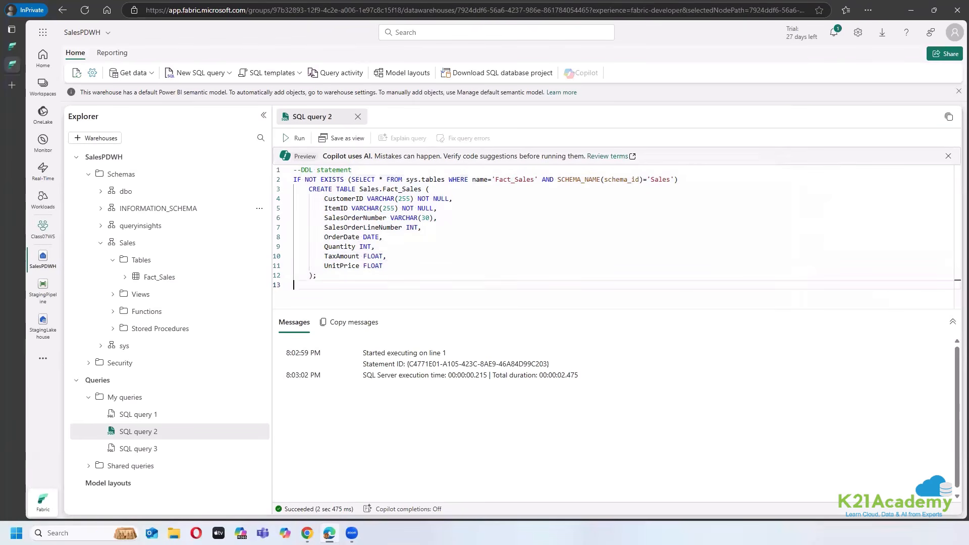
{"action": "key", "text": "alt+Tab"}
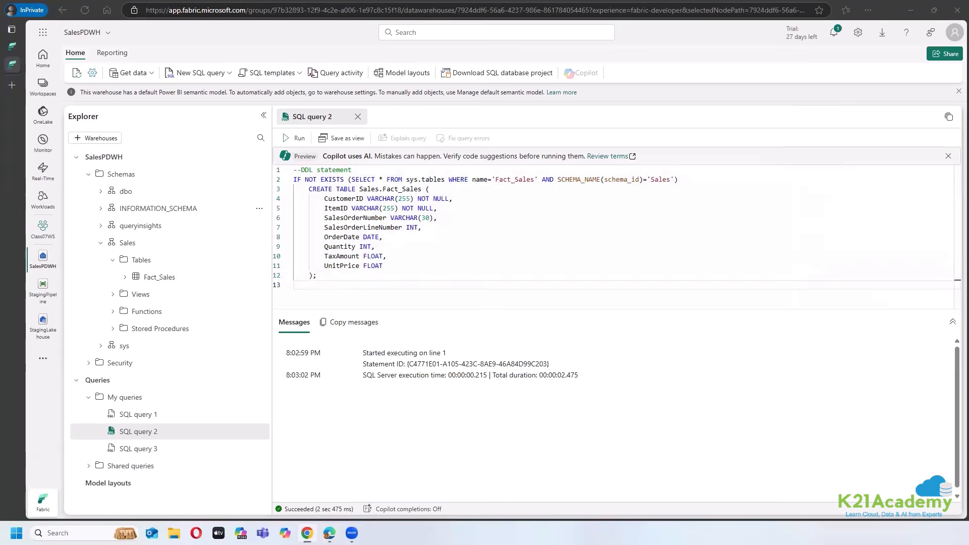
{"action": "left_click", "coordinate": [331, 305]}
{"action": "type", "text": "IF NOT EXISTS (SELECT * FROM sys.tables WHERE name='Dim_Customer' AND SCHEMA_NAME(schema_id)='Sales')      CREATE TABLE Sales.Dim_Customer (          CustomerID VARCHAR(255) NOT NULL,          CustomerName VARCHAR(255) NOT NULL,          EmailAddress VARCHAR(255) NOT NULL      );"}
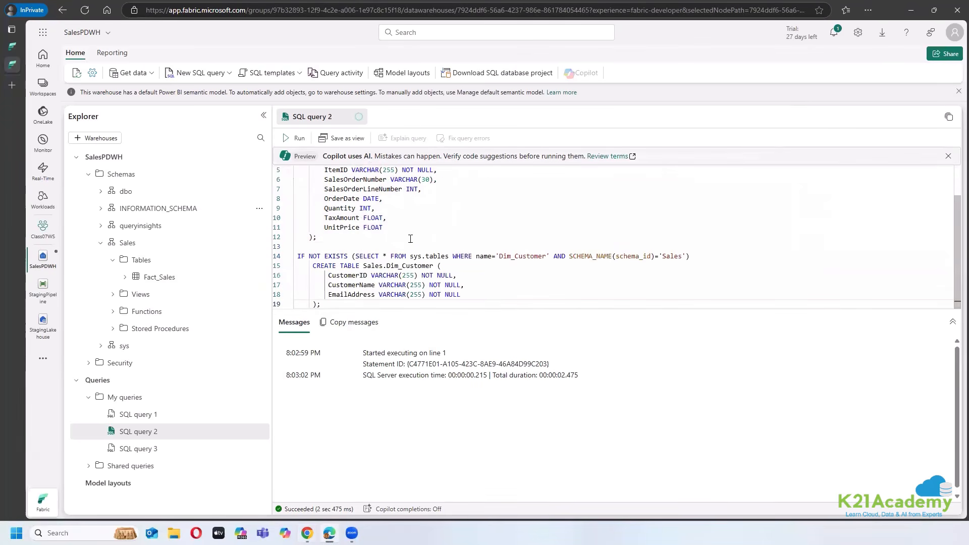
Step: Review the combined script and run only the Dim_Customer block to create that table
{"action": "scroll", "coordinate": [352, 276], "scroll_direction": "up", "scroll_amount": 2}
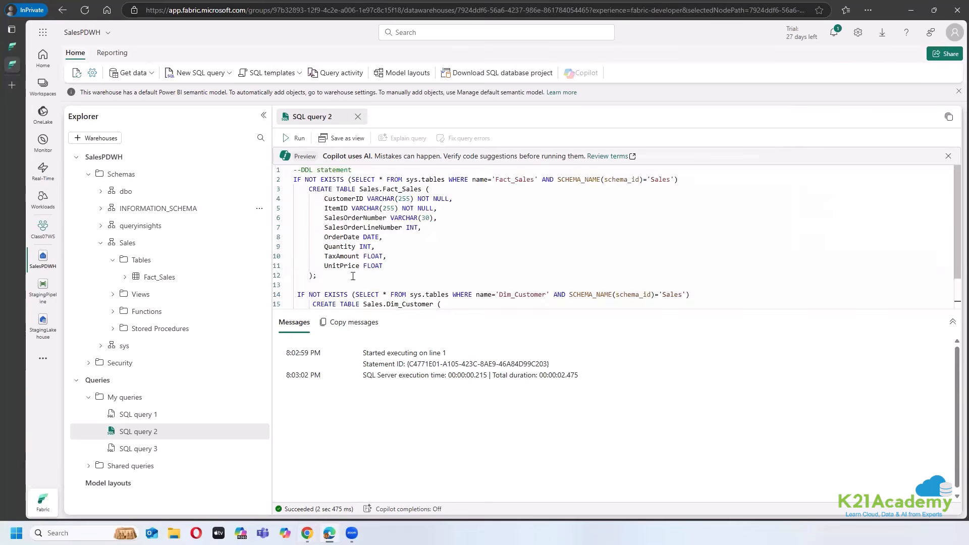
{"action": "scroll", "coordinate": [357, 285], "scroll_direction": "down", "scroll_amount": 2}
{"action": "scroll", "coordinate": [353, 286], "scroll_direction": "up", "scroll_amount": 2}
{"action": "scroll", "coordinate": [353, 286], "scroll_direction": "down", "scroll_amount": 2}
{"action": "scroll", "coordinate": [422, 294], "scroll_direction": "up", "scroll_amount": 2}
{"action": "scroll", "coordinate": [423, 294], "scroll_direction": "down", "scroll_amount": 2}
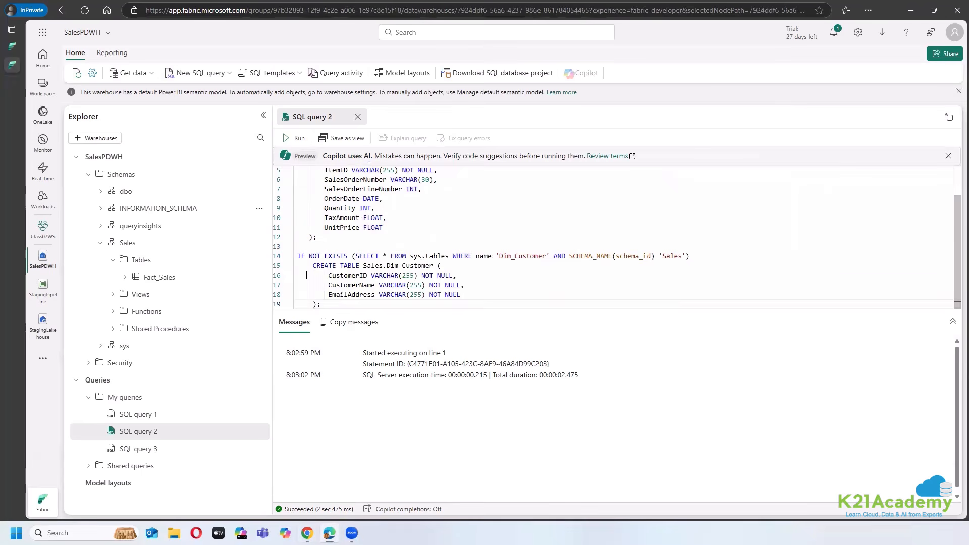
{"action": "left_click_drag", "start_coordinate": [321, 304], "coordinate": [294, 255]}
{"action": "left_click", "coordinate": [294, 138]}
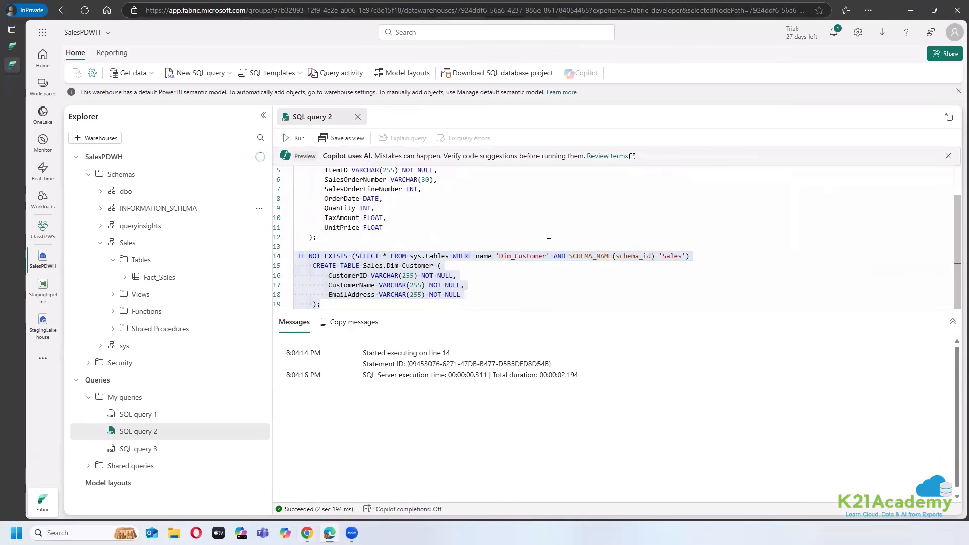
Step: Insert the comment --DDL statement on a new line above the Dim_Customer block
{"action": "left_click", "coordinate": [303, 244]}
{"action": "key", "text": "Return"}
{"action": "type", "text": "-"}
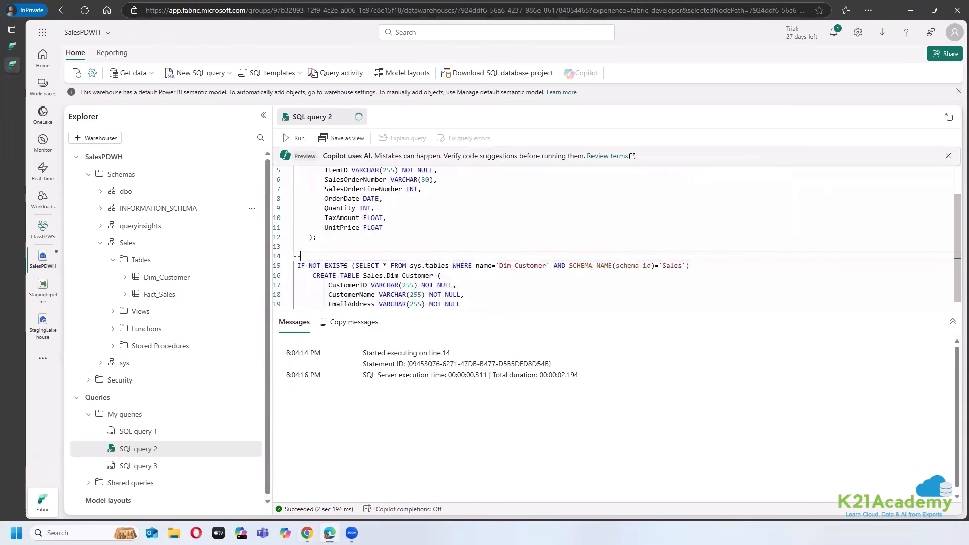
{"action": "type", "text": "-DDL statement"}
{"action": "scroll", "coordinate": [334, 303], "scroll_direction": "down", "scroll_amount": 1}
Step: Append an IF NOT EXISTS script below the Dim_Customer block creating Sales.Dim_Item with ItemID and ItemName as VARCHAR(255) NOT NULL
{"action": "left_click", "coordinate": [335, 305]}
{"action": "key", "text": "Return"}
{"action": "key", "text": "Return"}
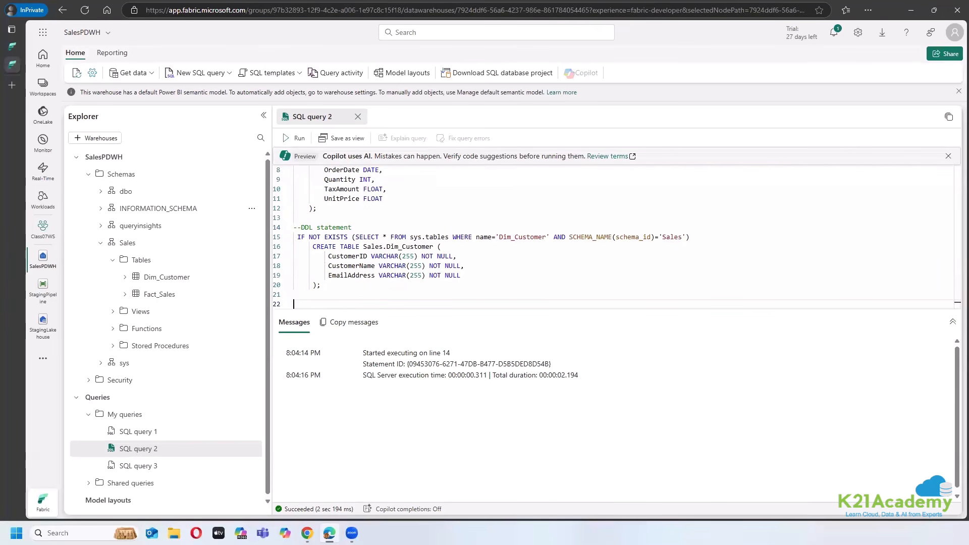
{"action": "key", "text": "alt+Tab"}
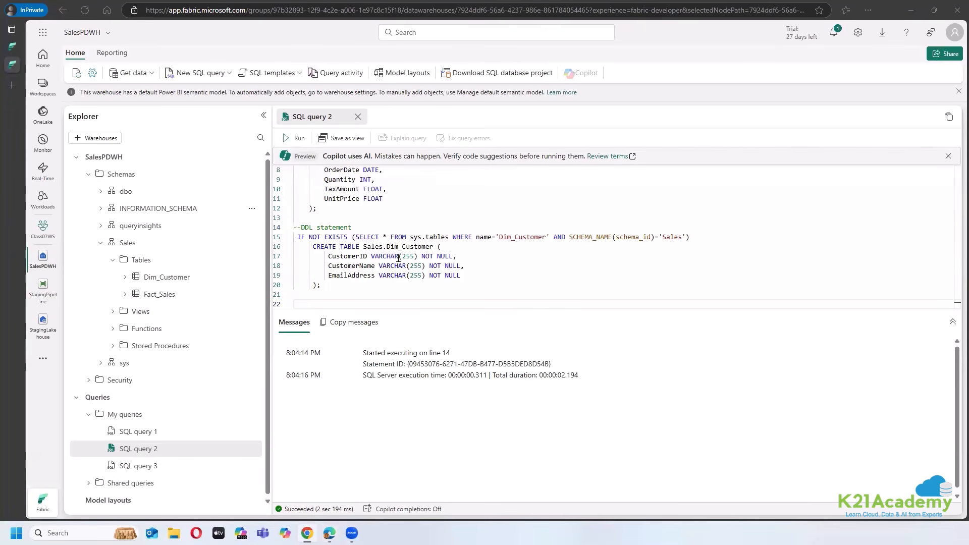
{"action": "left_click", "coordinate": [305, 300]}
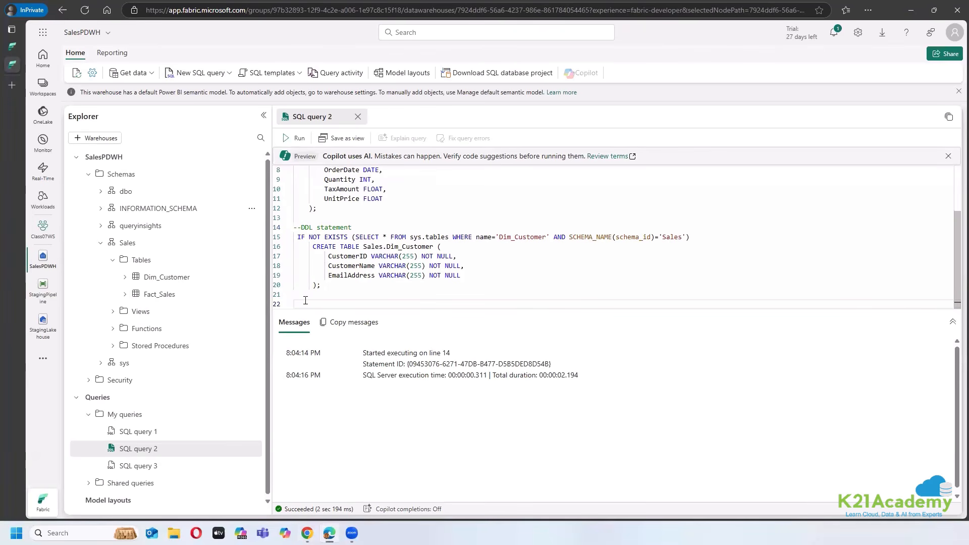
{"action": "type", "text": "IF NOT EXISTS (SELECT * FROM sys.tables WHERE name='Dim_Item' AND SCHEMA_NAME(schema_id)='Sales')      CREATE TABLE Sales.Dim_Item (          ItemID VARCHAR(255) NOT NULL,          ItemName VARCHAR(255) NOT NULL      );"}
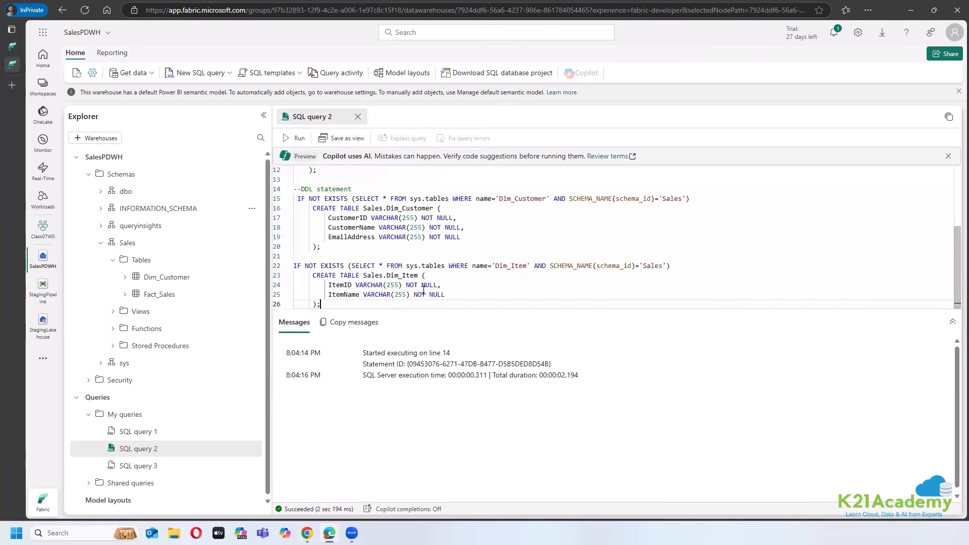
Step: Run only the Dim_Item block to create that table, and enlarge the query editor area above the messages
{"action": "left_click_drag", "start_coordinate": [321, 305], "coordinate": [293, 265]}
{"action": "left_click", "coordinate": [297, 137]}
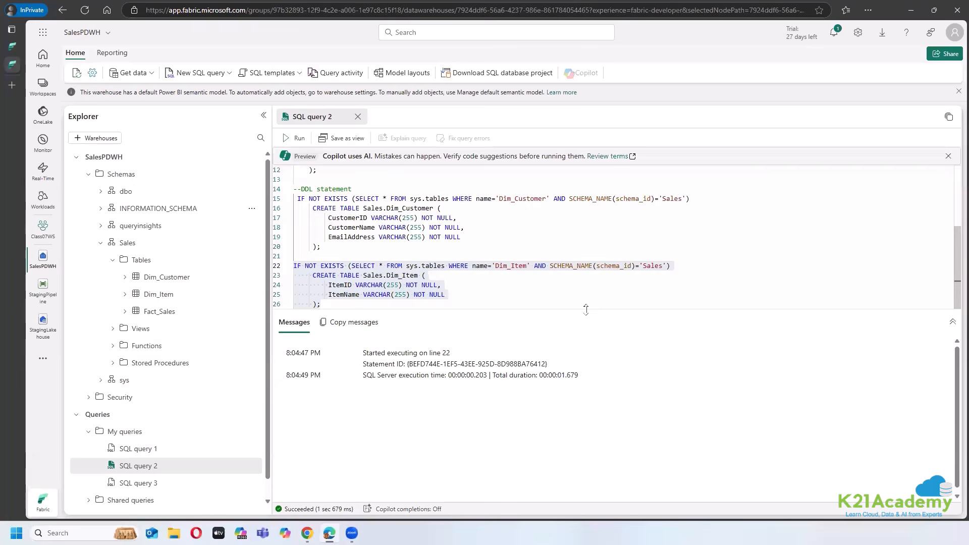
{"action": "left_click_drag", "start_coordinate": [586, 308], "coordinate": [594, 400]}
{"action": "scroll", "coordinate": [548, 291], "scroll_direction": "down", "scroll_amount": 1}
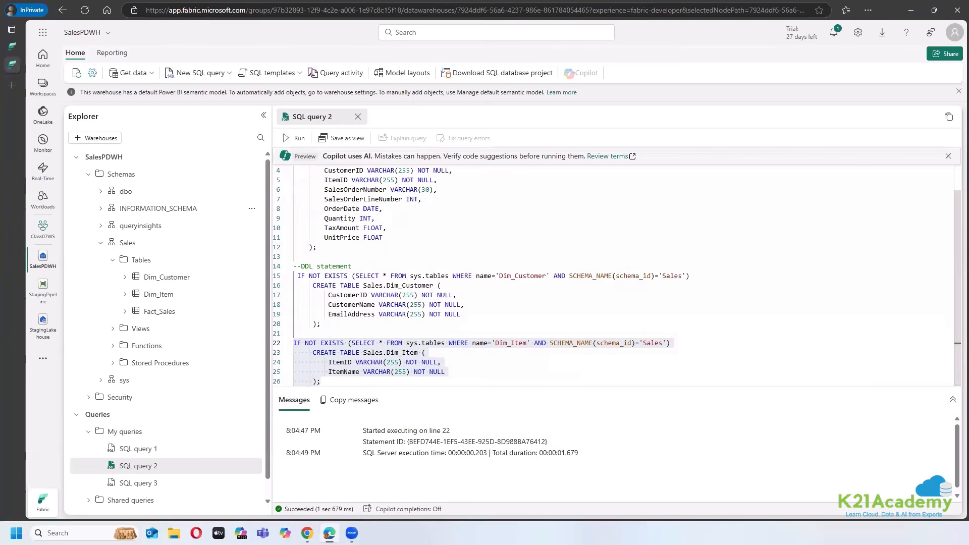
Step: Examine the CustomerID definition in Dim_Customer and the ItemID column in Dim_Item
{"action": "key", "text": "alt+Tab"}
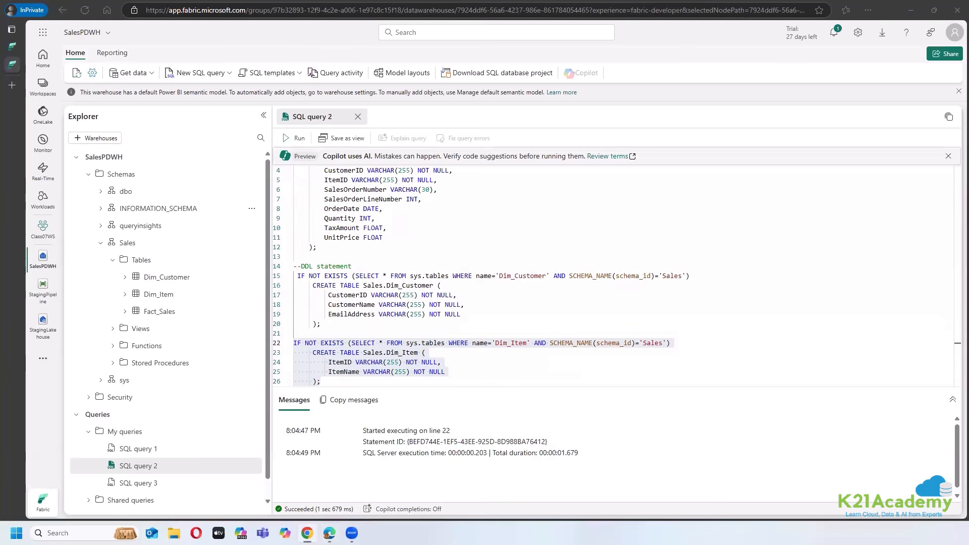
{"action": "left_click", "coordinate": [504, 303]}
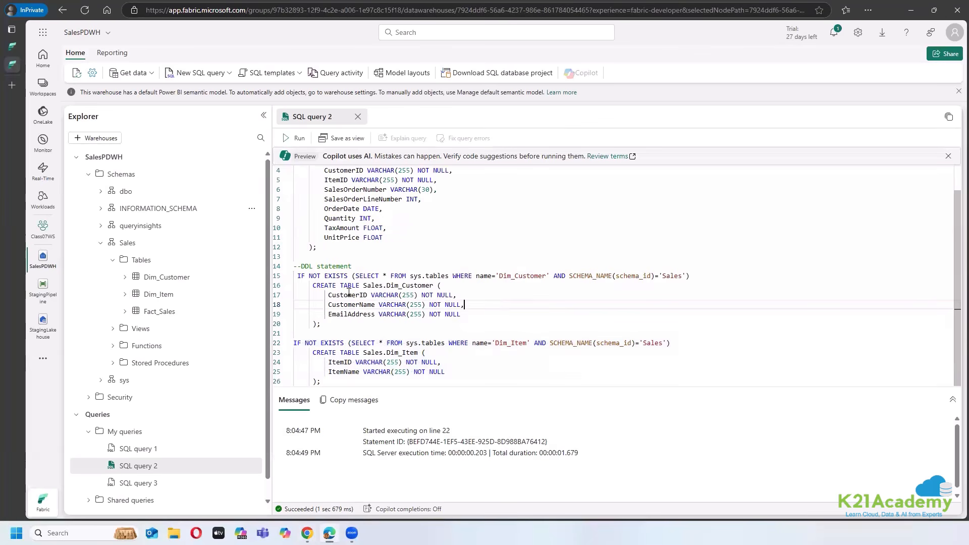
{"action": "left_click", "coordinate": [329, 295]}
{"action": "left_click_drag", "start_coordinate": [376, 298], "coordinate": [463, 297]}
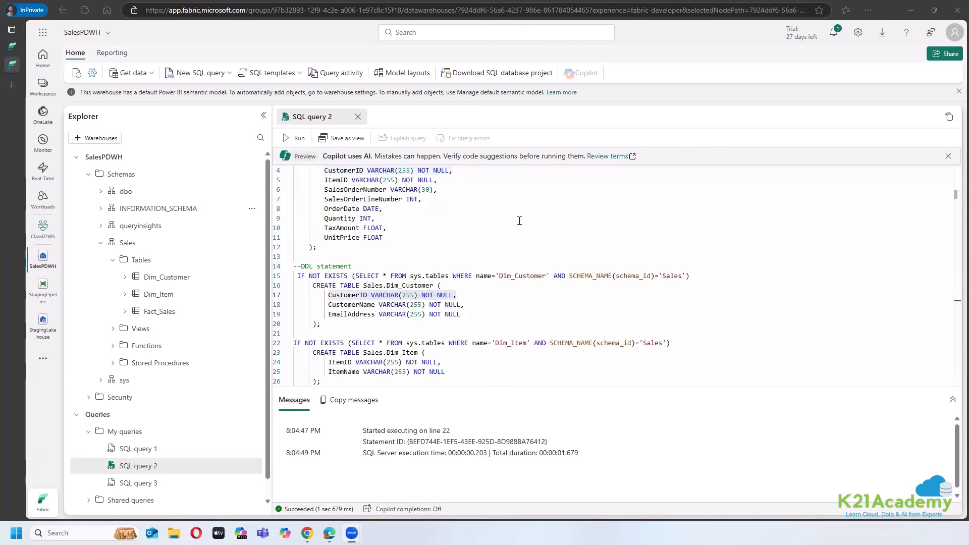
{"action": "double_click", "coordinate": [347, 295]}
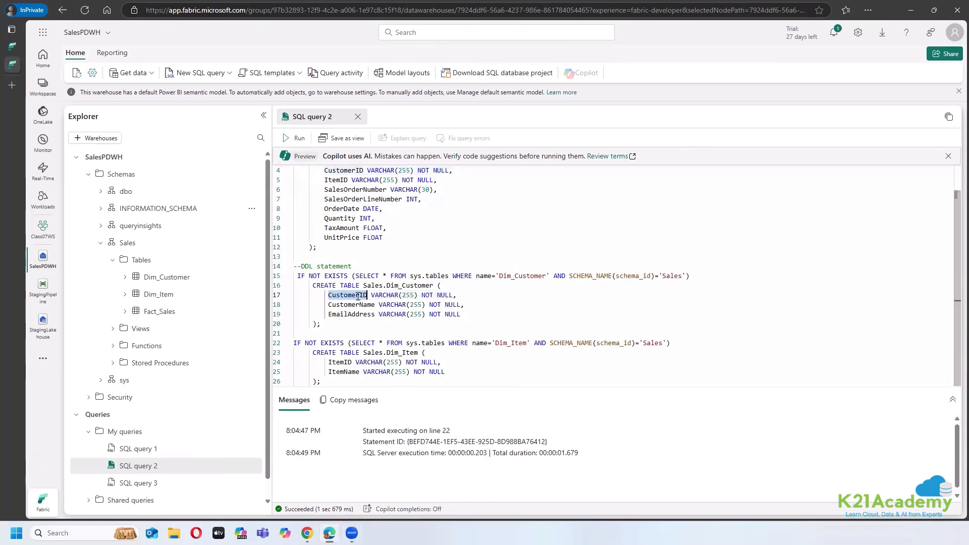
{"action": "double_click", "coordinate": [343, 363]}
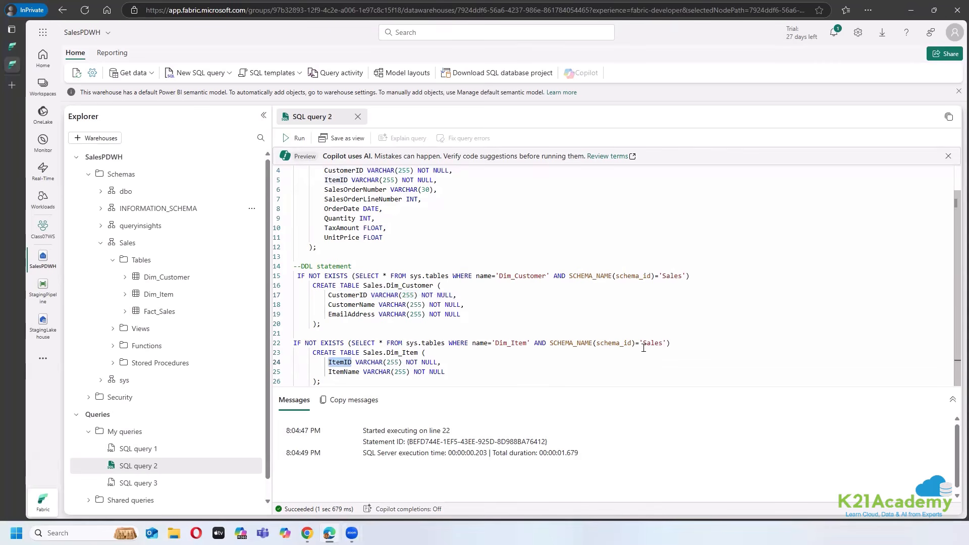
Step: Append an ALTER TABLE statement adding nonclustered, not enforced primary key PK_Dim_Customer on CustomerID to Sales.Dim_Customer, followed by an unindented GO line
{"action": "key", "text": "alt+Tab"}
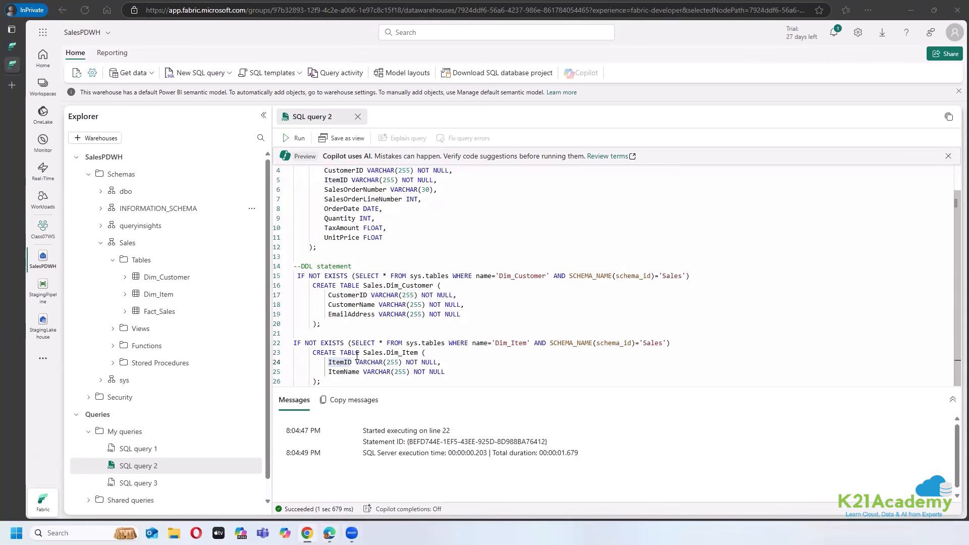
{"action": "left_click", "coordinate": [332, 380]}
{"action": "key", "text": "Return"}
{"action": "key", "text": "Return"}
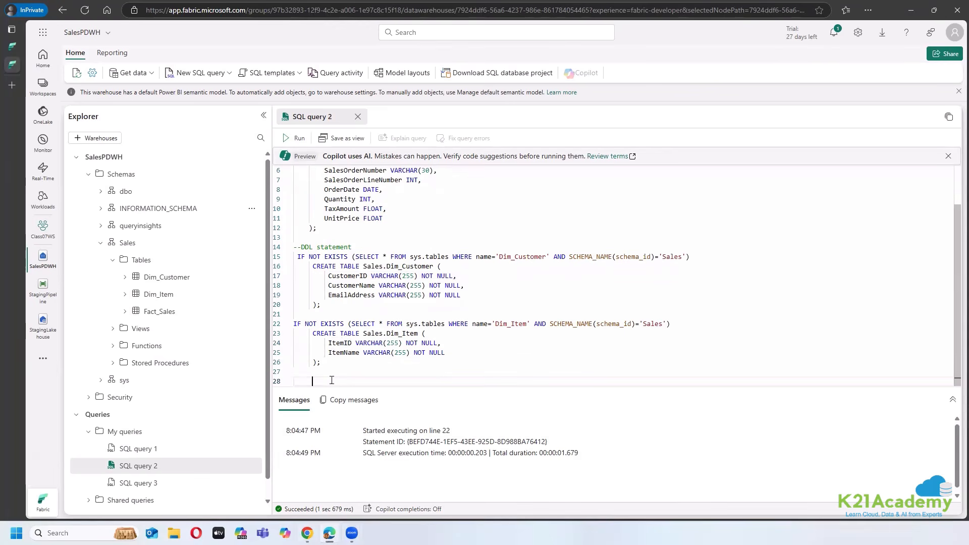
{"action": "type", "text": "ALTER TABLE Sales.Dim_Customer add CONSTRAINT PK_Dim_Customer PRIMARY KEY NONCLUSTERED (CustomerID) NOT ENFORCED GO"}
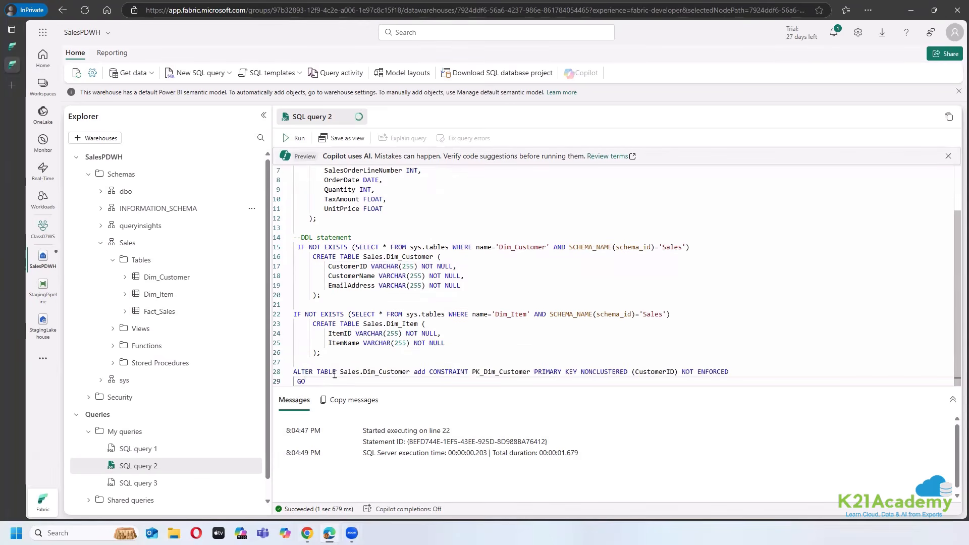
{"action": "scroll", "coordinate": [343, 229], "scroll_direction": "up", "scroll_amount": 3}
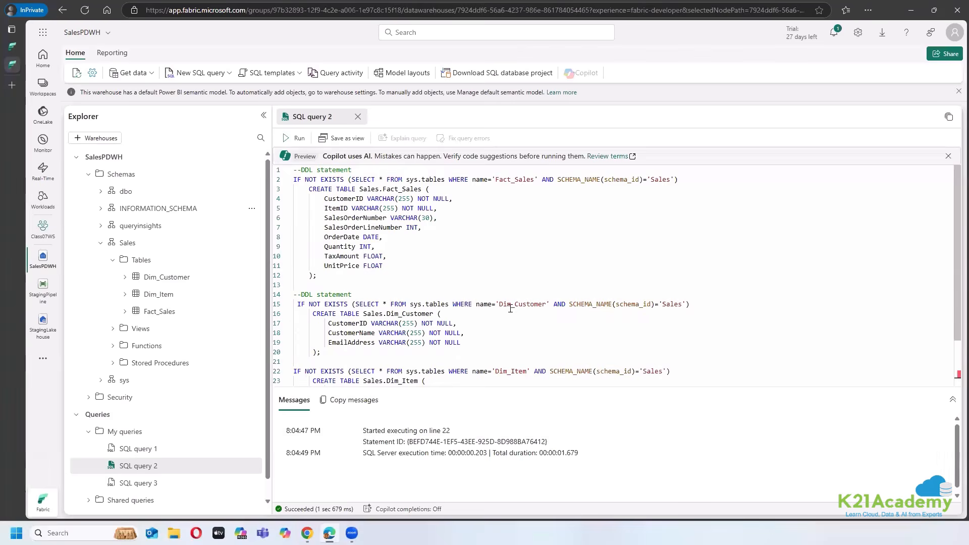
{"action": "scroll", "coordinate": [509, 309], "scroll_direction": "down", "scroll_amount": 2}
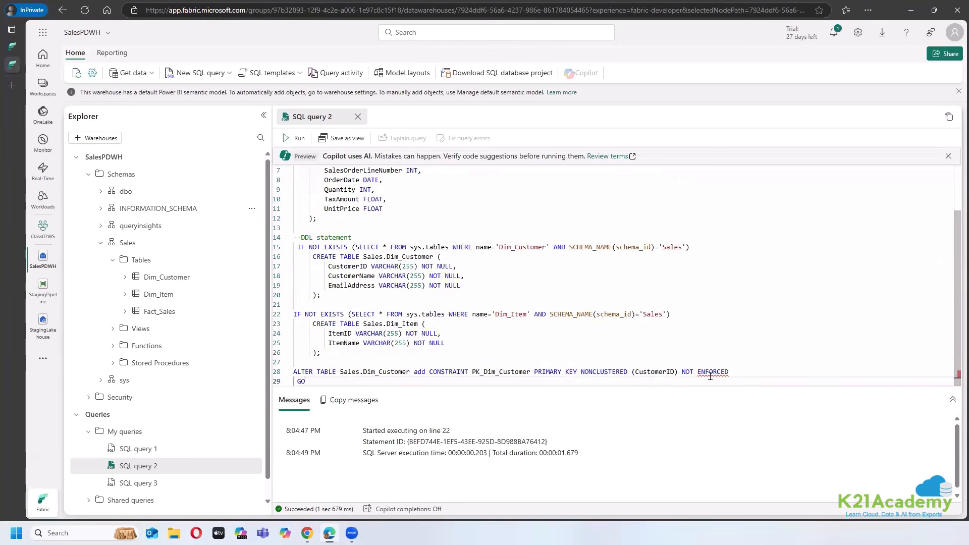
{"action": "mouse_move", "coordinate": [713, 370]}
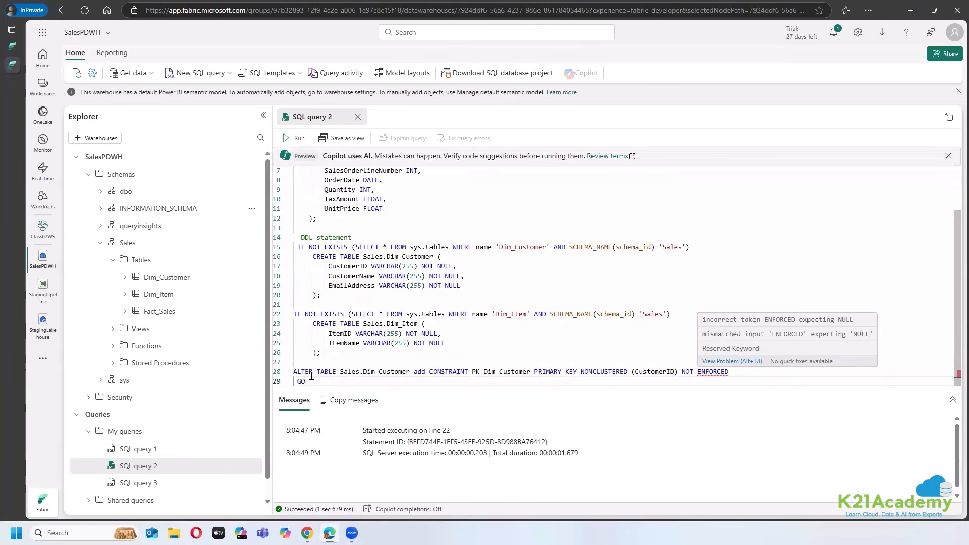
{"action": "key", "text": "BackSpace"}
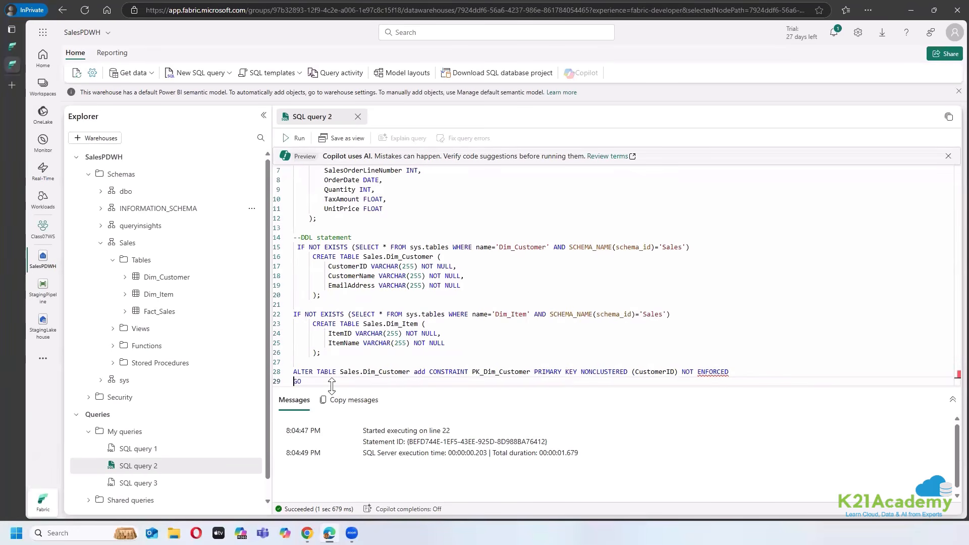
Step: Run only the ALTER TABLE statement that adds the PK_Dim_Customer primary key
{"action": "left_click_drag", "start_coordinate": [306, 379], "coordinate": [291, 371]}
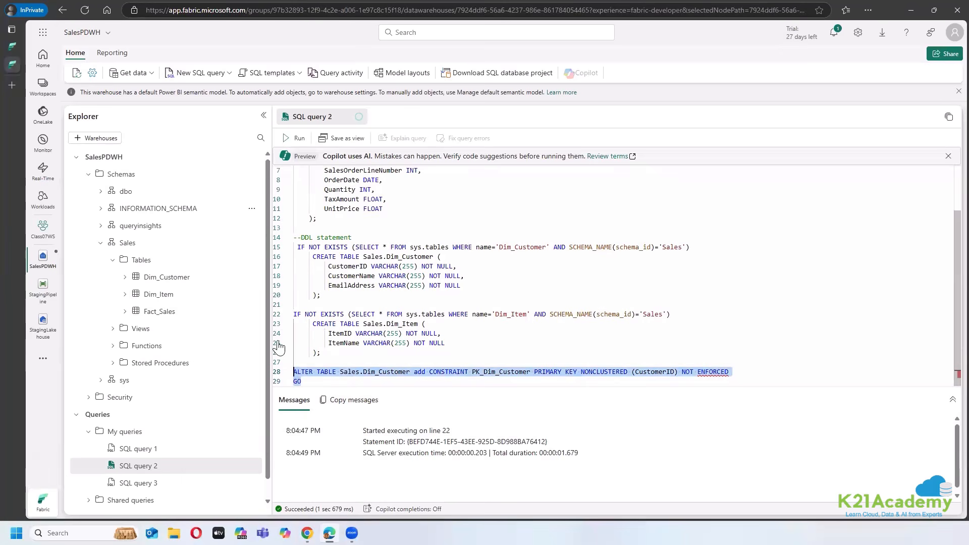
{"action": "left_click", "coordinate": [295, 138]}
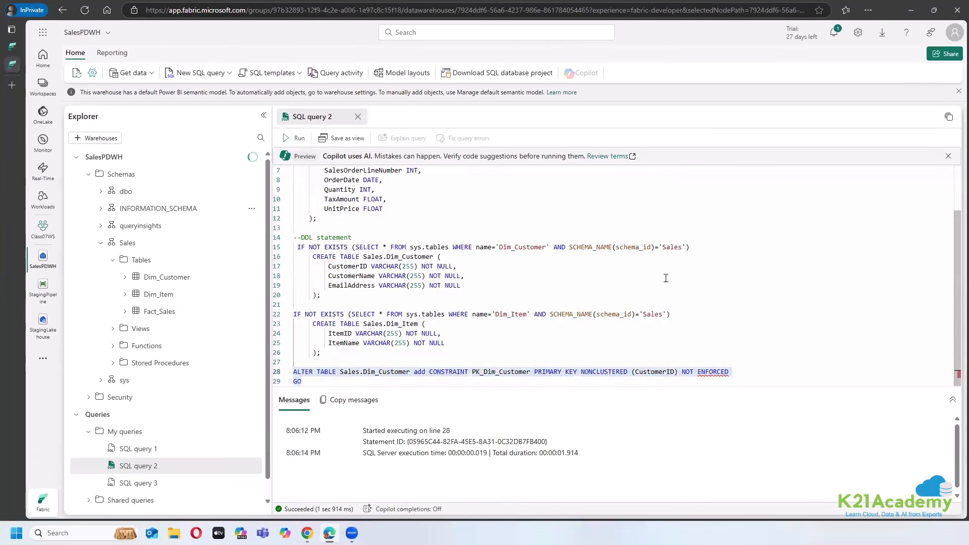
{"action": "left_click", "coordinate": [301, 364]}
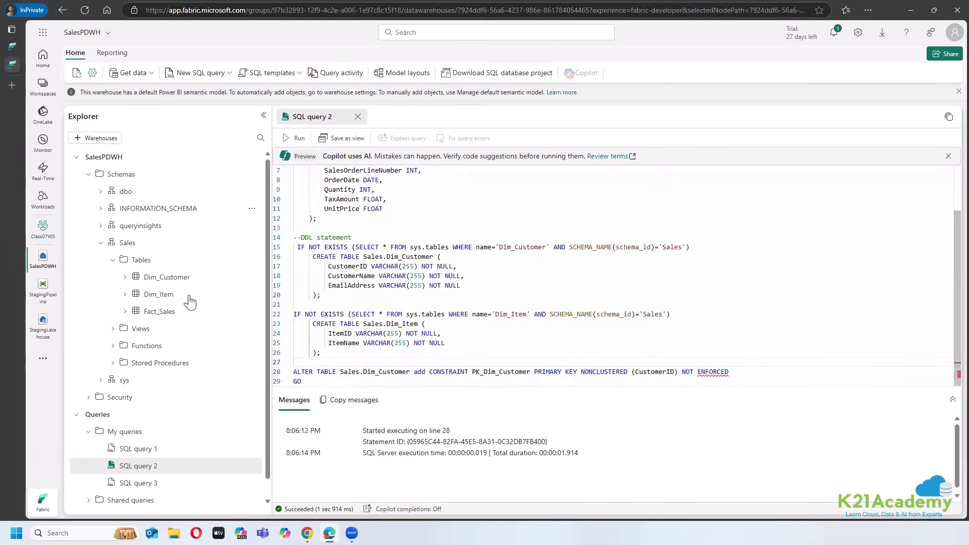
Step: Expand the Dim_Customer table in the explorer to inspect its columns, and check the table's available options
{"action": "left_click", "coordinate": [125, 278]}
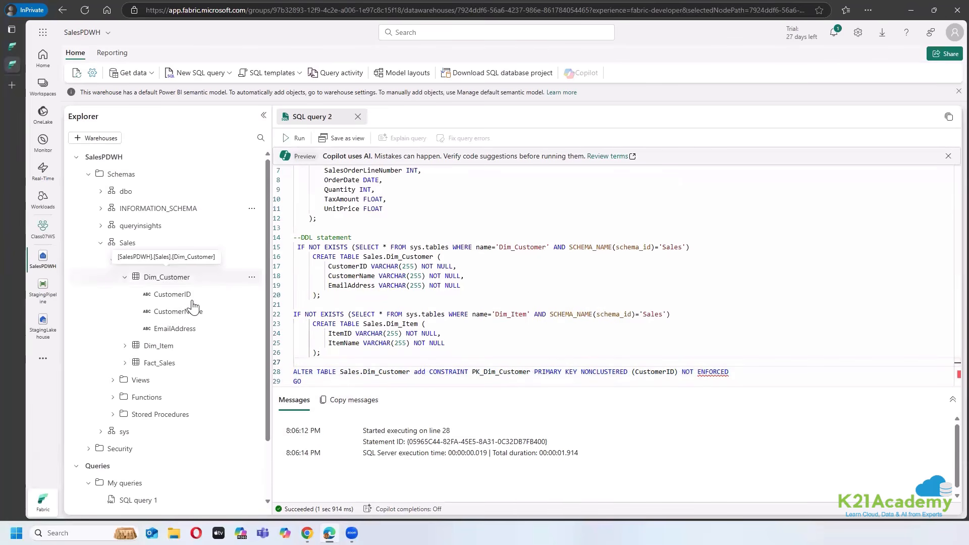
{"action": "left_click", "coordinate": [252, 277]}
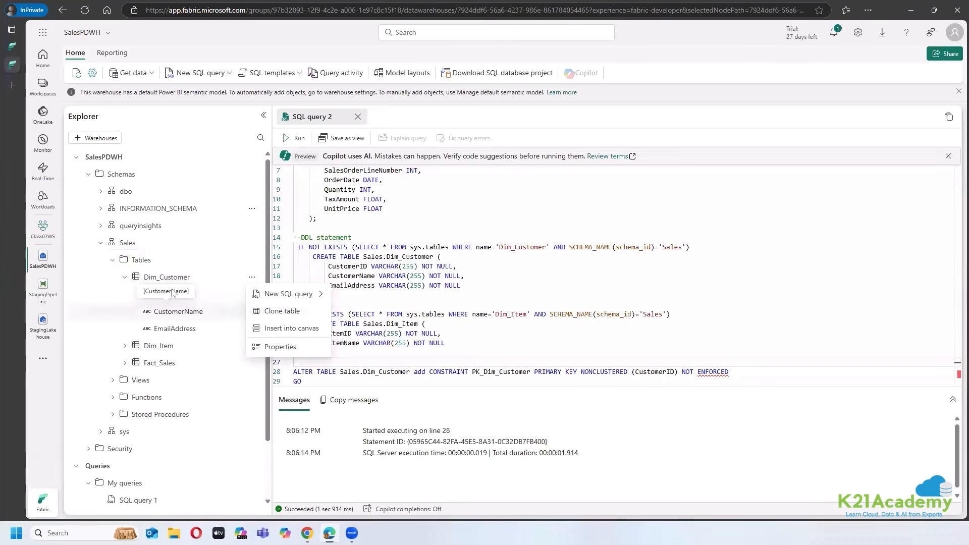
{"action": "left_click", "coordinate": [265, 158]}
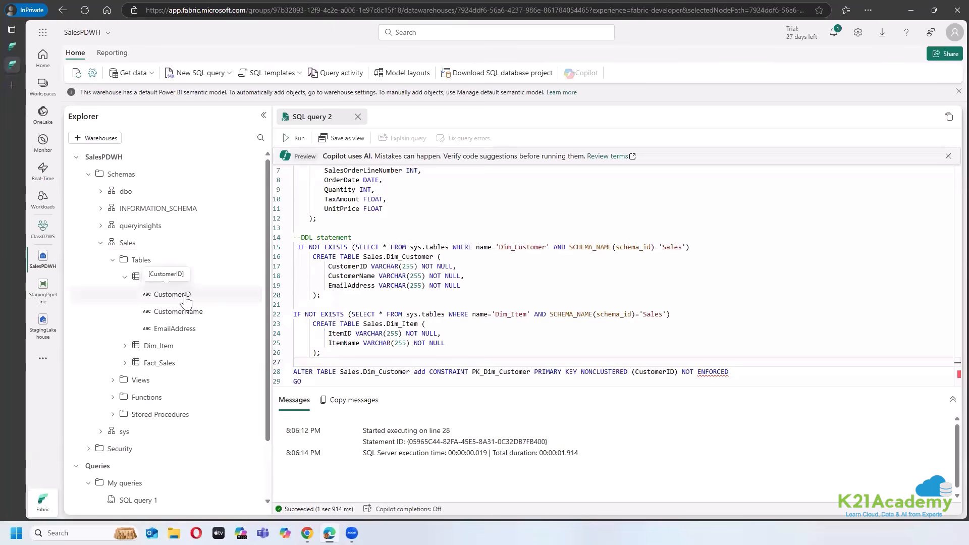
Step: Below the Dim_Customer constraint, add an ALTER TABLE statement giving Sales.Dim_Item a nonclustered, not enforced primary key PK_Dim_Item on ItemID, followed by GO
{"action": "double_click", "coordinate": [298, 382]}
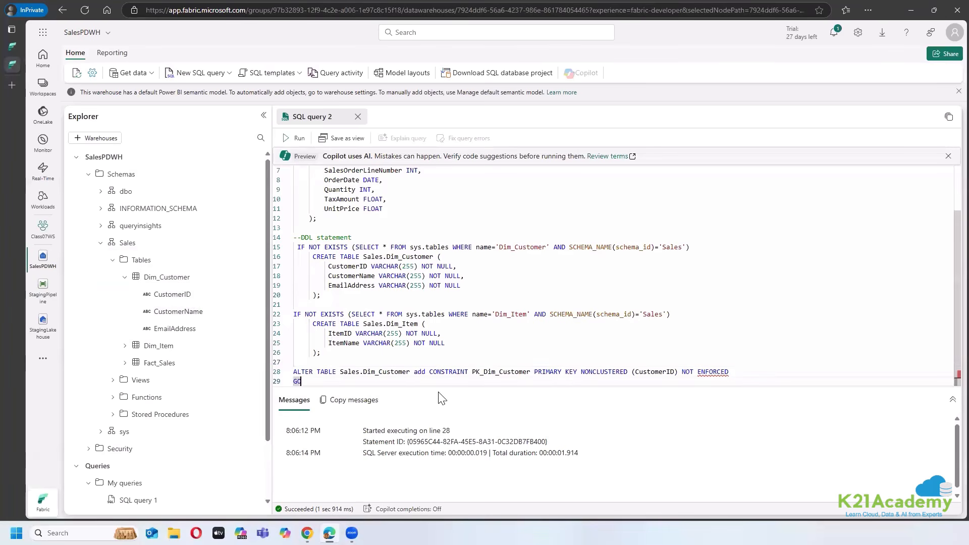
{"action": "key", "text": "Right"}
{"action": "key", "text": "Return"}
{"action": "key", "text": "Return"}
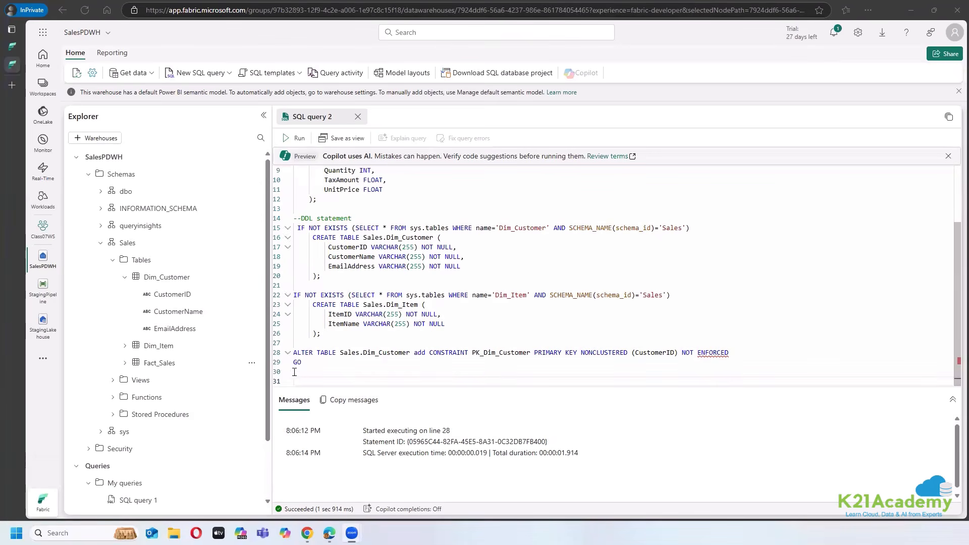
{"action": "left_click", "coordinate": [586, 372]}
{"action": "key", "text": "Return"}
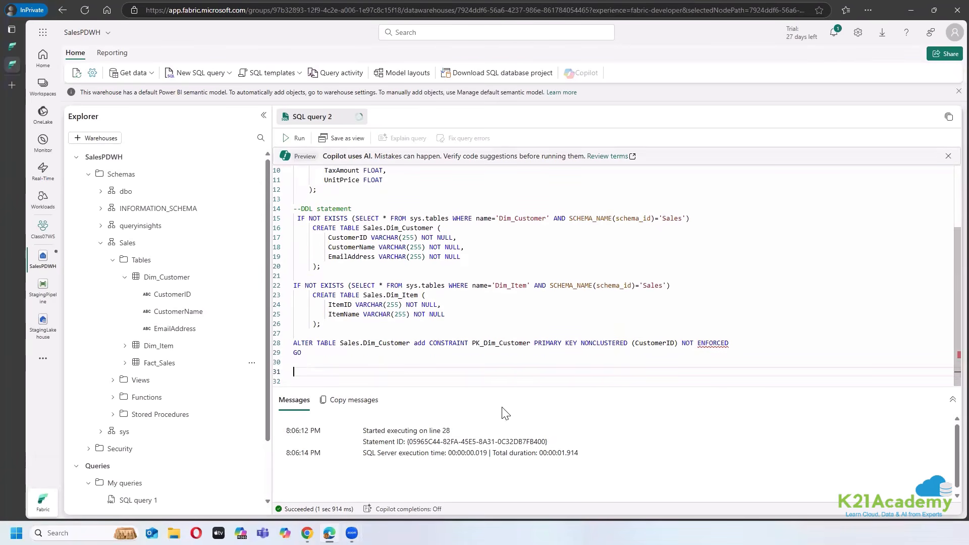
{"action": "key", "text": "alt+Tab"}
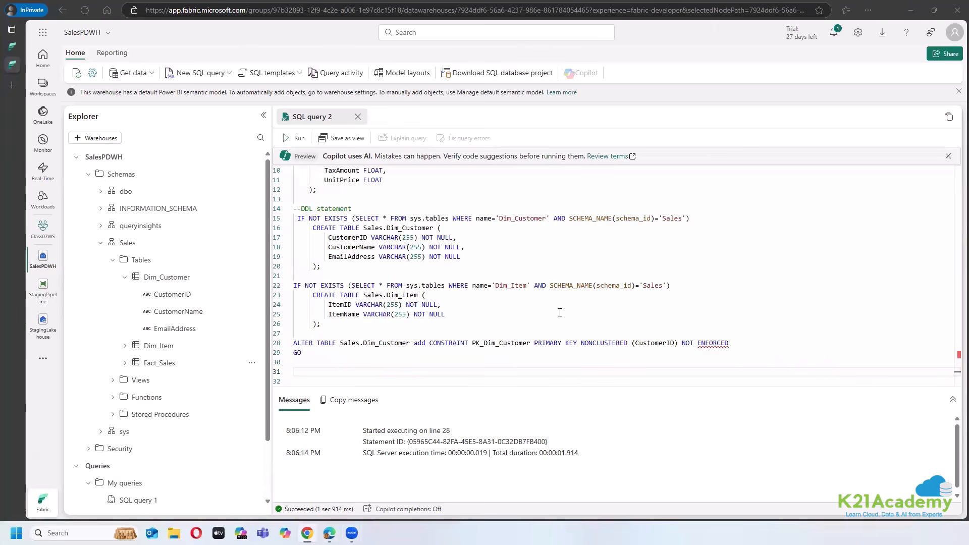
{"action": "key", "text": "alt+Tab"}
{"action": "type", "text": "ALTER TABLE Sales.Dim_Item add CONSTRAINT PK_Dim_Item PRIMARY KEY NONCLUSTERED (ItemID) NOT ENFORCED  GO"}
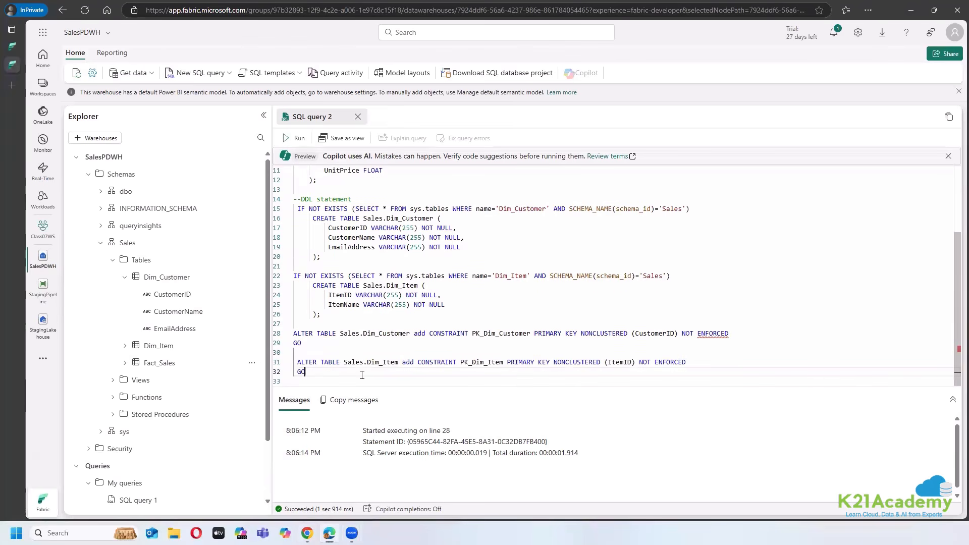
Step: Remove the leading spaces from the Dim_Item ALTER TABLE line and its GO line
{"action": "left_click", "coordinate": [298, 362]}
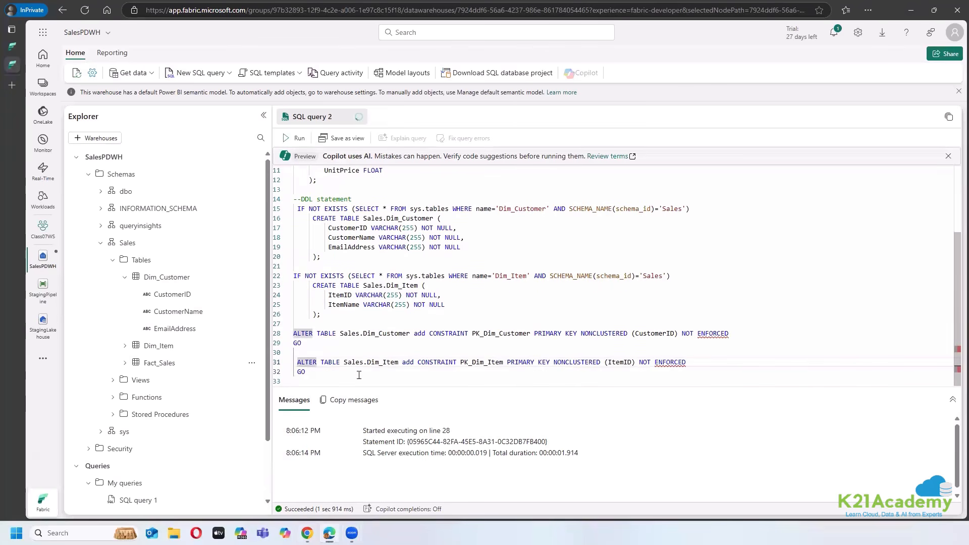
{"action": "key", "text": "BackSpace"}
{"action": "key", "text": "Down"}
{"action": "key", "text": "Right"}
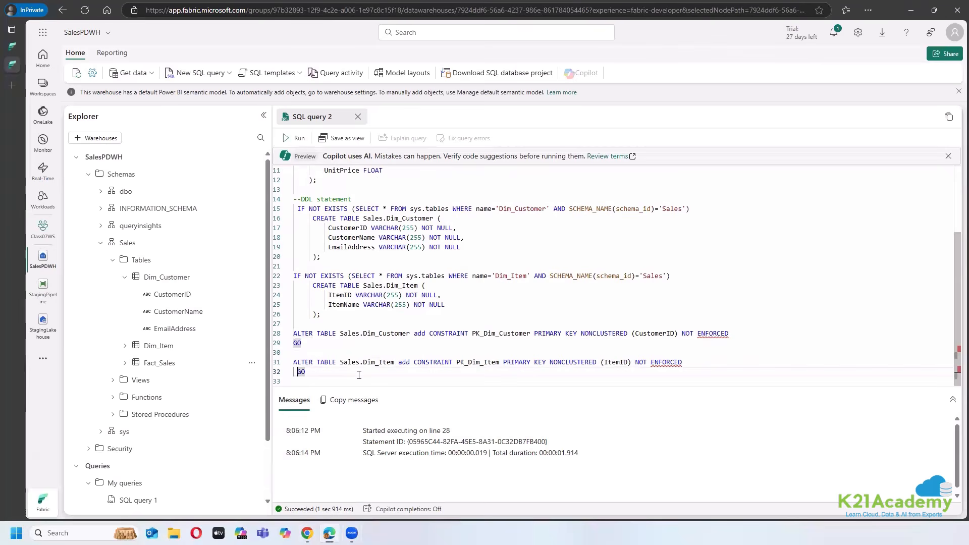
{"action": "key", "text": "BackSpace"}
Step: Run only the ALTER TABLE statement that adds the PK_Dim_Item primary key
{"action": "double_click", "coordinate": [608, 363]}
{"action": "double_click", "coordinate": [571, 363]}
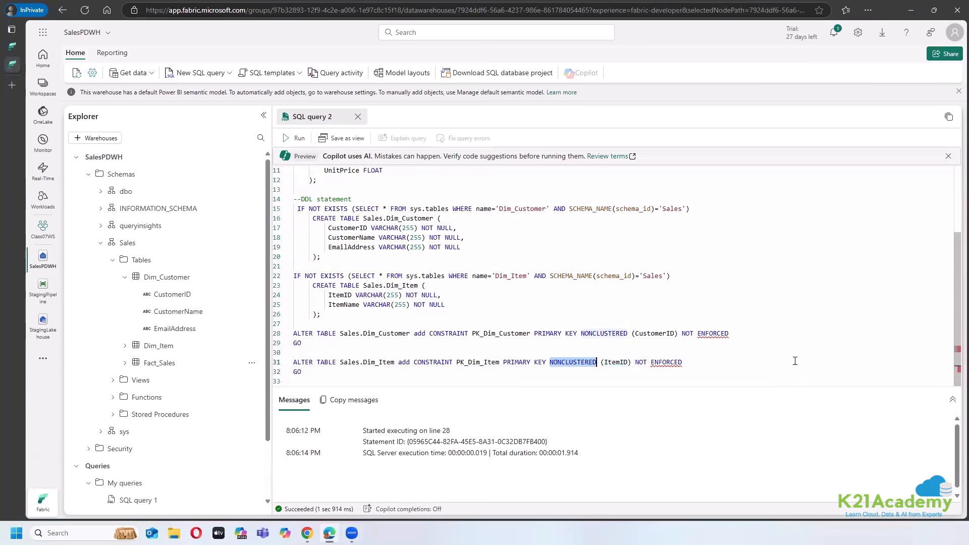
{"action": "left_click", "coordinate": [796, 366]}
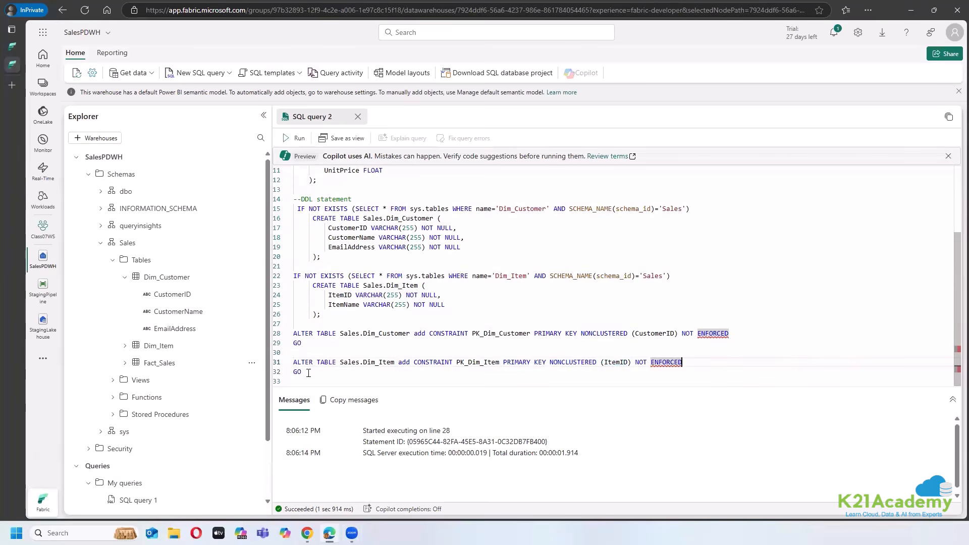
{"action": "left_click_drag", "start_coordinate": [308, 373], "coordinate": [293, 362]}
{"action": "left_click", "coordinate": [293, 138]}
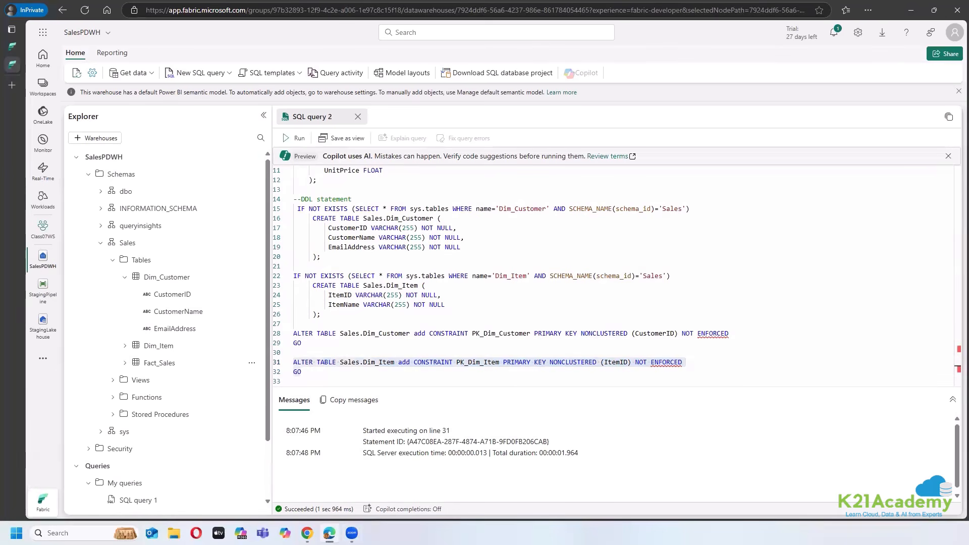
Step: Review the SQL query 2 script and the warehouse's tables and saved queries, and collapse Dim_Customer in the explorer
{"action": "scroll", "coordinate": [372, 328], "scroll_direction": "up", "scroll_amount": 3}
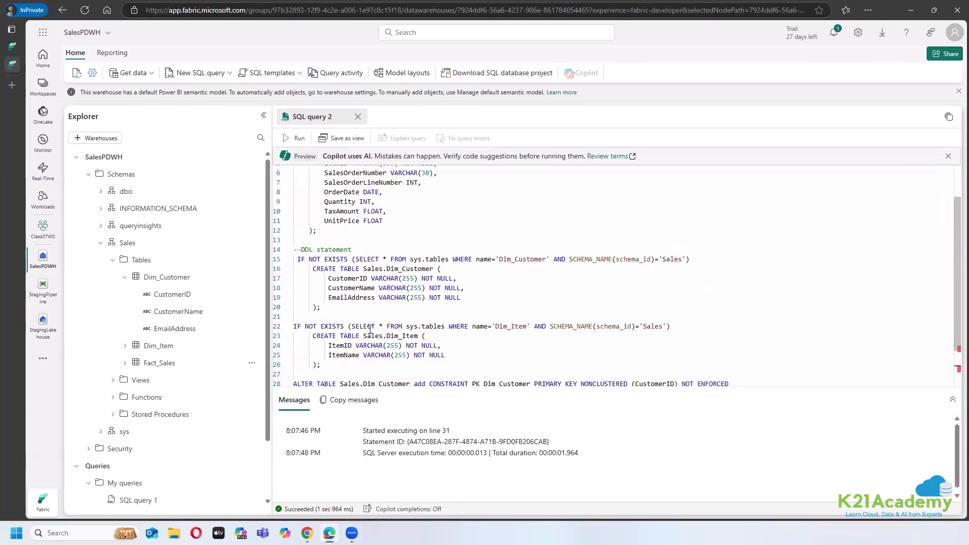
{"action": "double_click", "coordinate": [298, 117]}
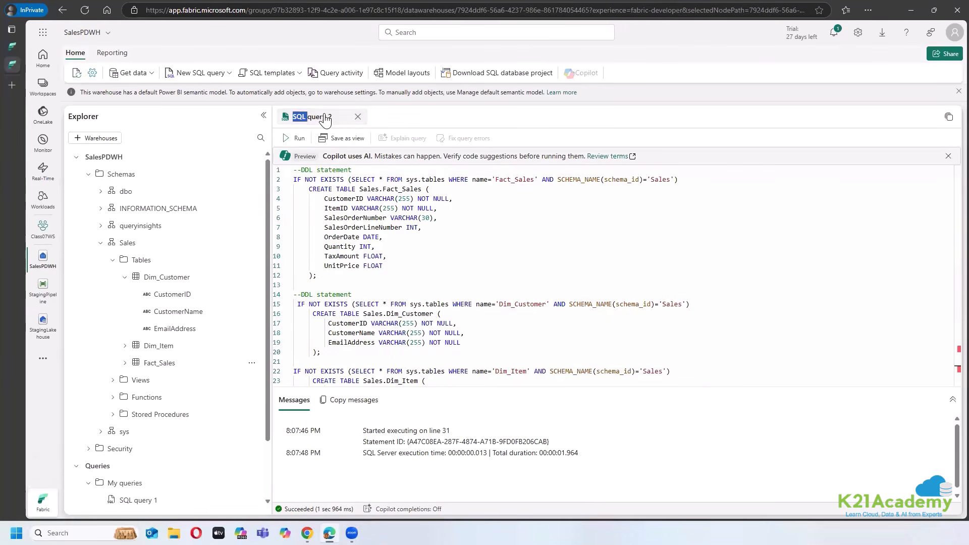
{"action": "left_click", "coordinate": [325, 115]}
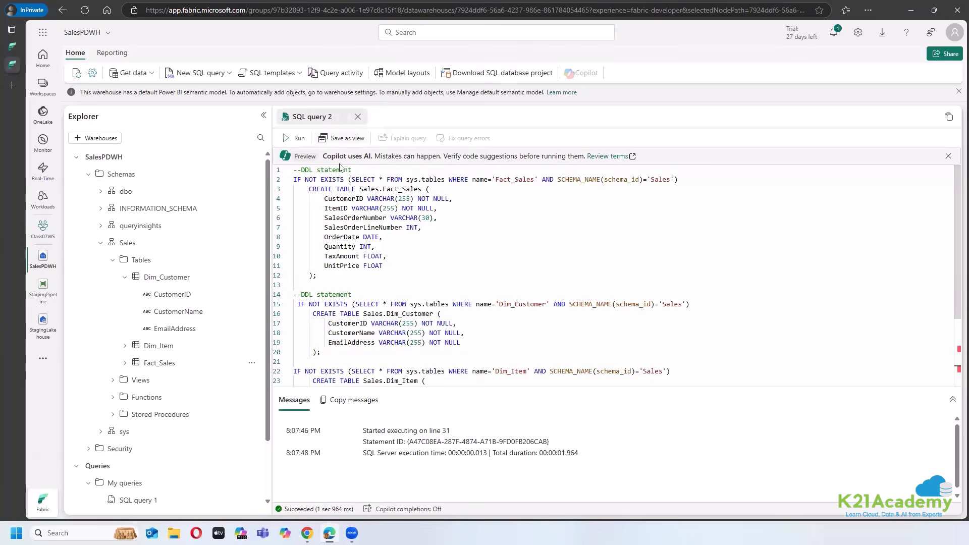
{"action": "scroll", "coordinate": [210, 396], "scroll_direction": "down", "scroll_amount": 2}
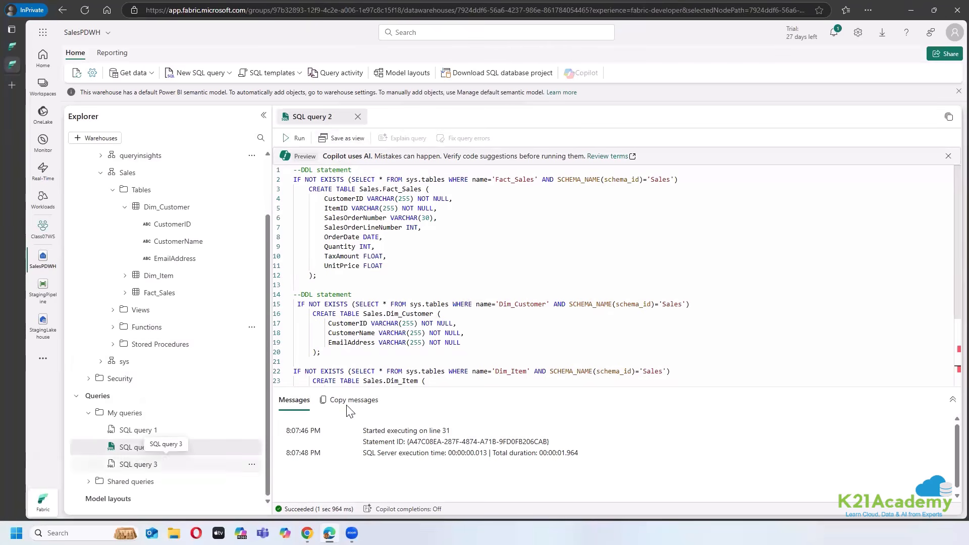
{"action": "scroll", "coordinate": [222, 429], "scroll_direction": "up", "scroll_amount": 3}
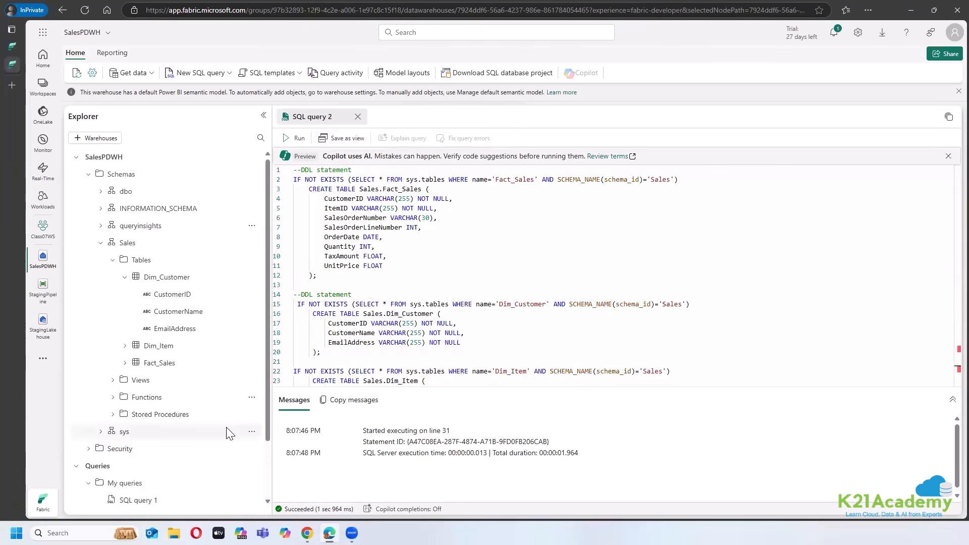
{"action": "scroll", "coordinate": [222, 429], "scroll_direction": "down", "scroll_amount": 3}
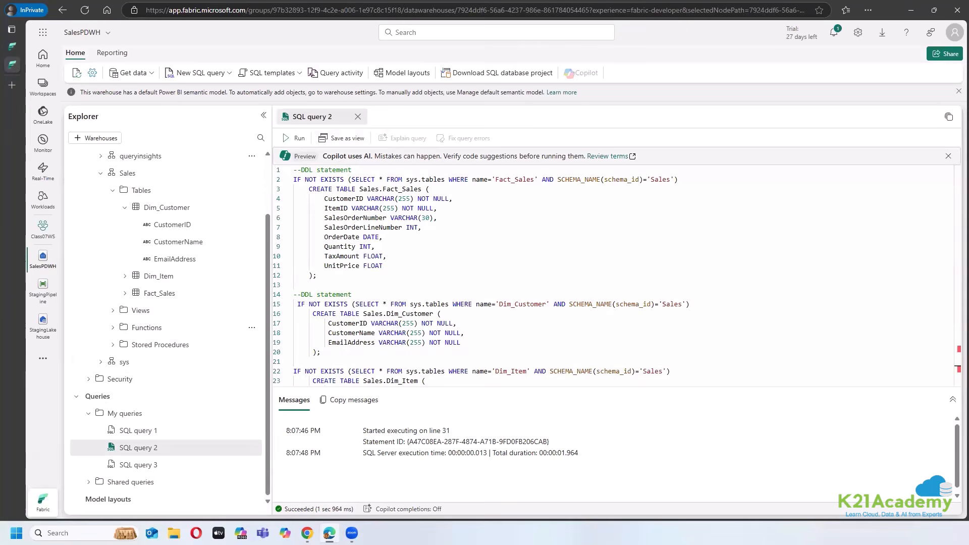
{"action": "left_click", "coordinate": [124, 207]}
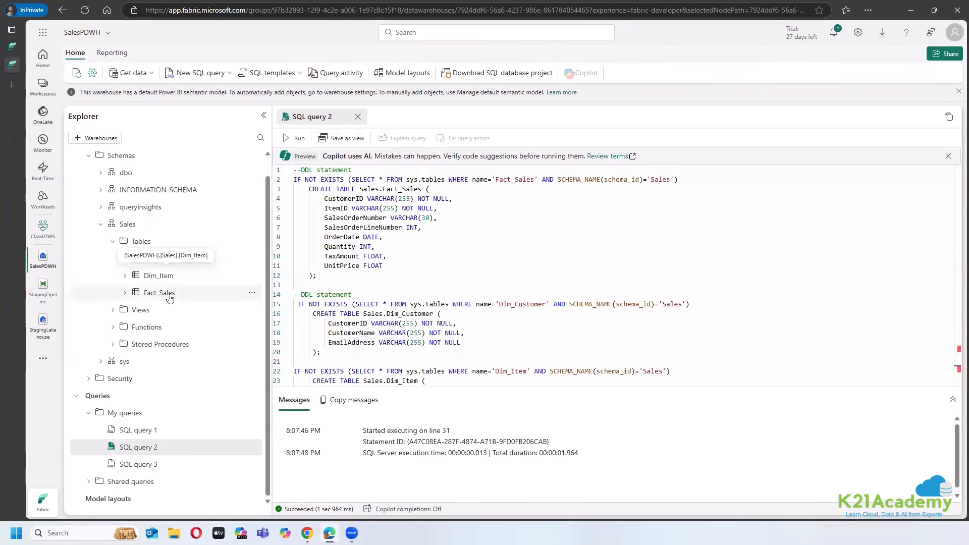
Step: Compare the StagingLakehouse tables and files with the Sales schema in SalesPDWH, expanding its Views folder, and return to the lakehouse
{"action": "left_click", "coordinate": [12, 47]}
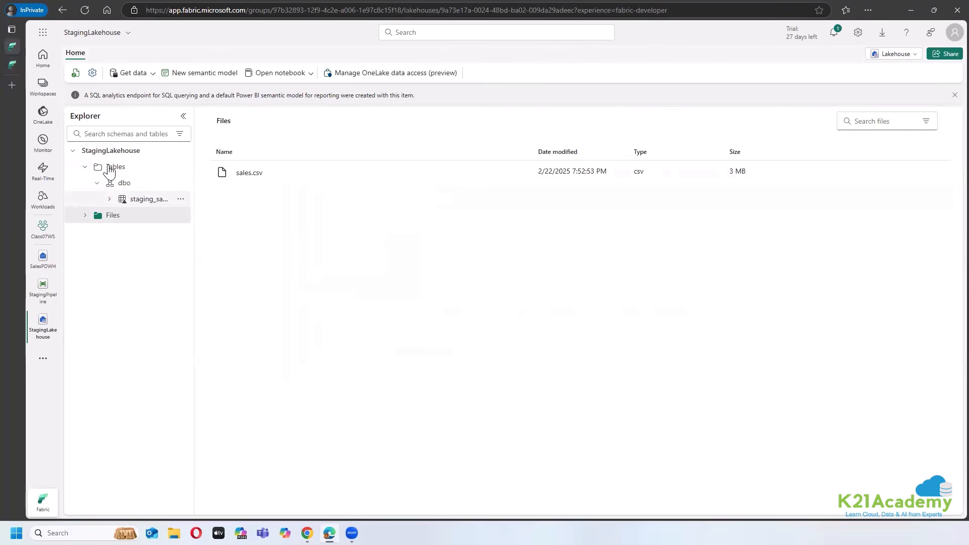
{"action": "left_click", "coordinate": [11, 65]}
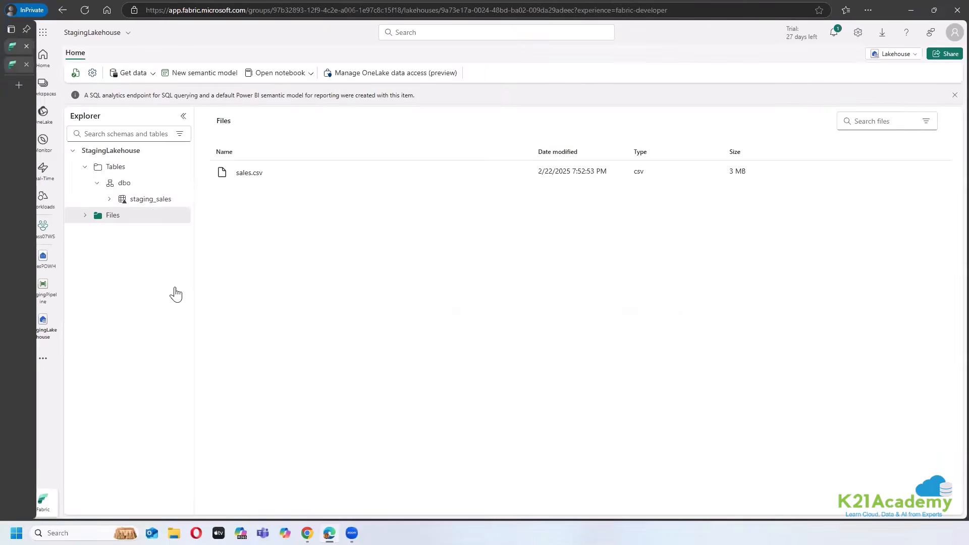
{"action": "left_click", "coordinate": [128, 314]}
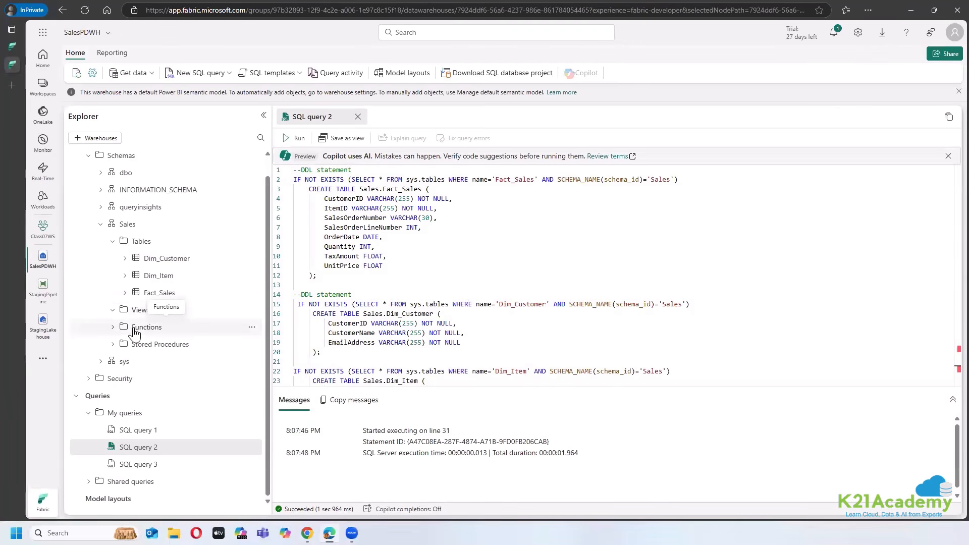
{"action": "left_click", "coordinate": [11, 46]}
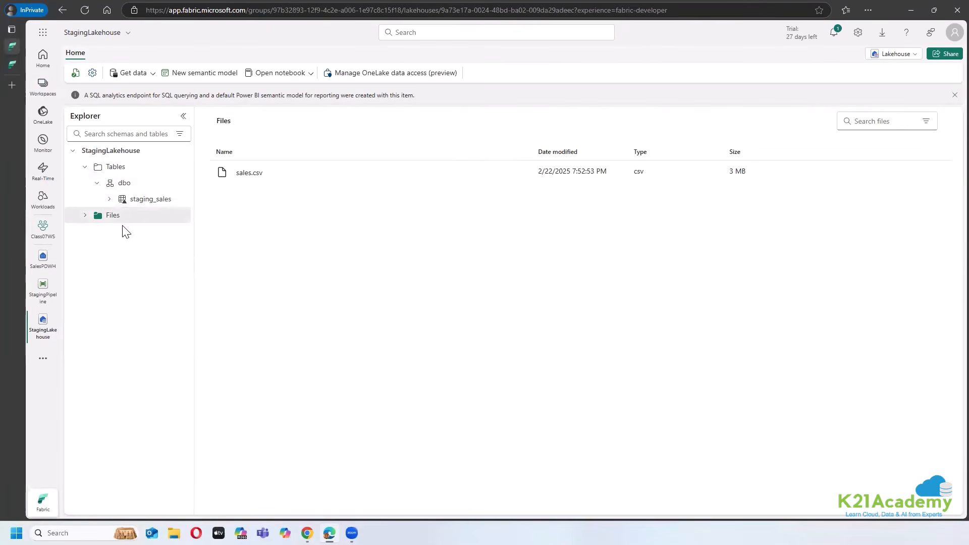
Step: Compare the staging_sales table in StagingLakehouse with the Sales schema's tables and views in the SalesPDWH warehouse
{"action": "left_click", "coordinate": [11, 64]}
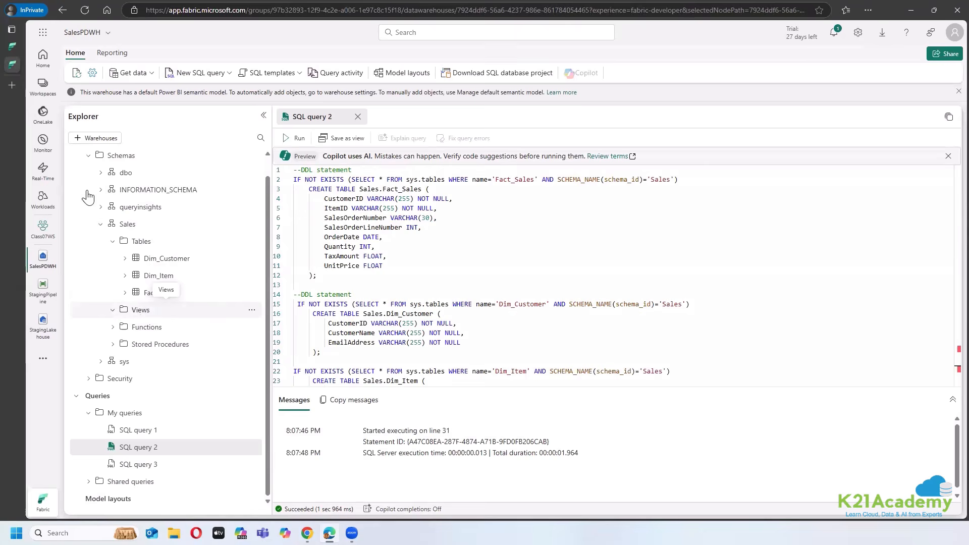
{"action": "left_click", "coordinate": [12, 46]}
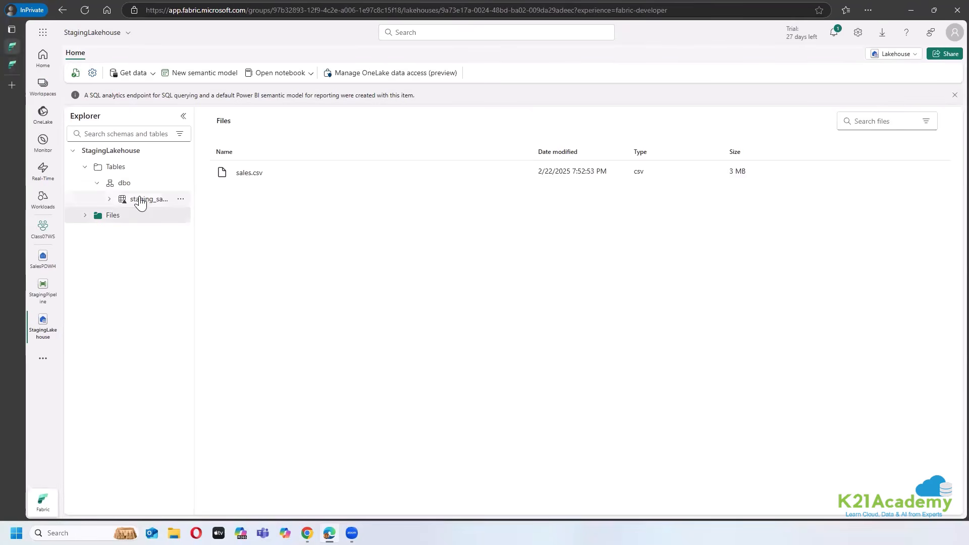
{"action": "left_click", "coordinate": [12, 65]}
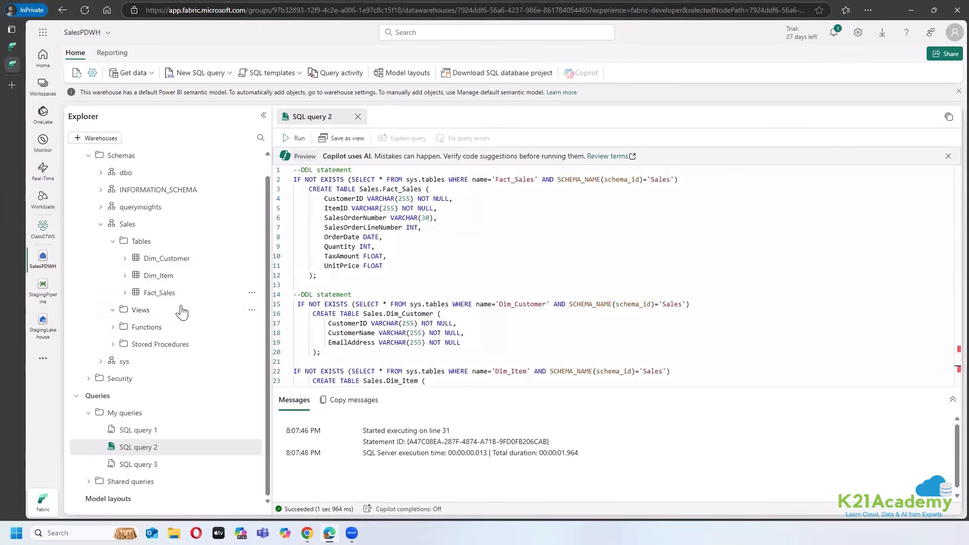
{"action": "left_click", "coordinate": [12, 47]}
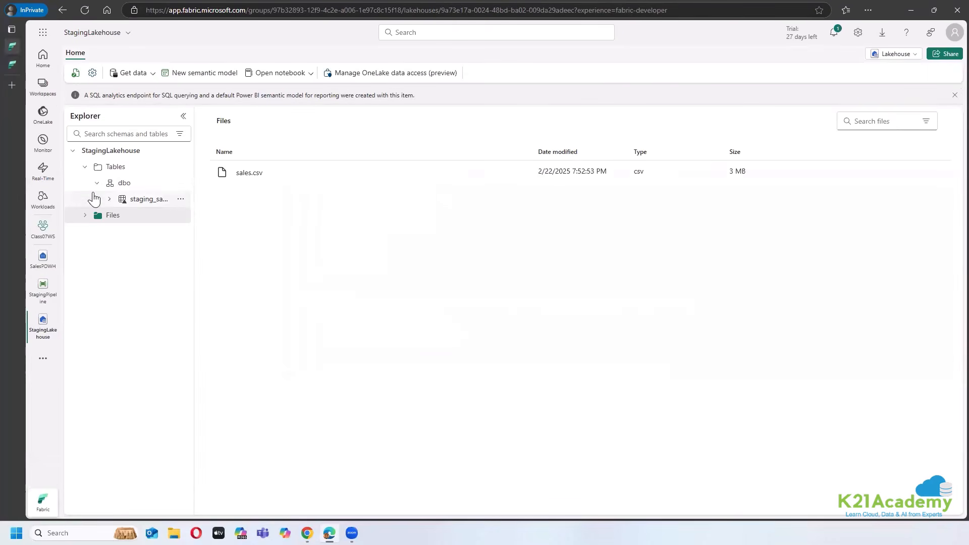
Step: In SalesPDWH's SQL query 2, append a CREATE VIEW Sales.Staging_Sales statement selecting everything from [<your lakehouse name>].[dbo].[staging_sales]
{"action": "left_click", "coordinate": [12, 64]}
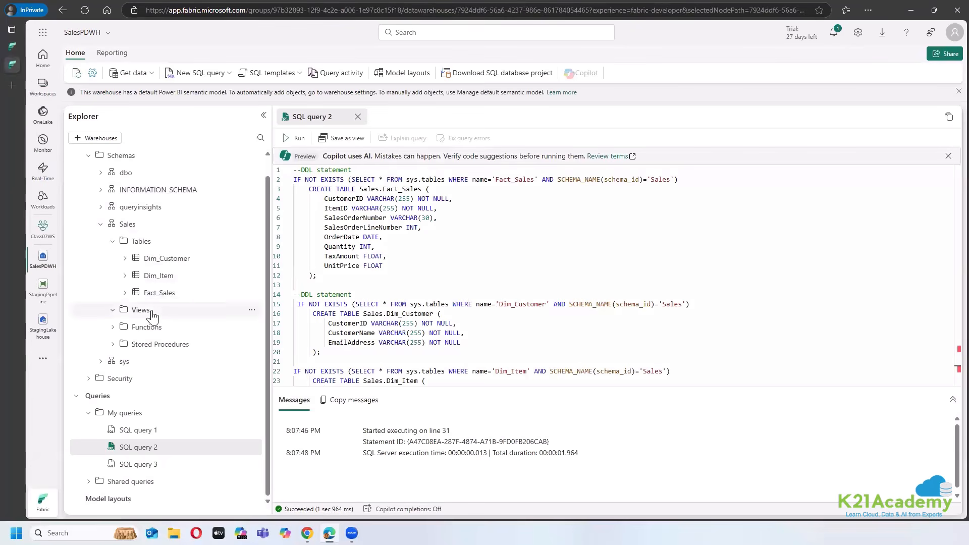
{"action": "scroll", "coordinate": [403, 343], "scroll_direction": "down", "scroll_amount": 3}
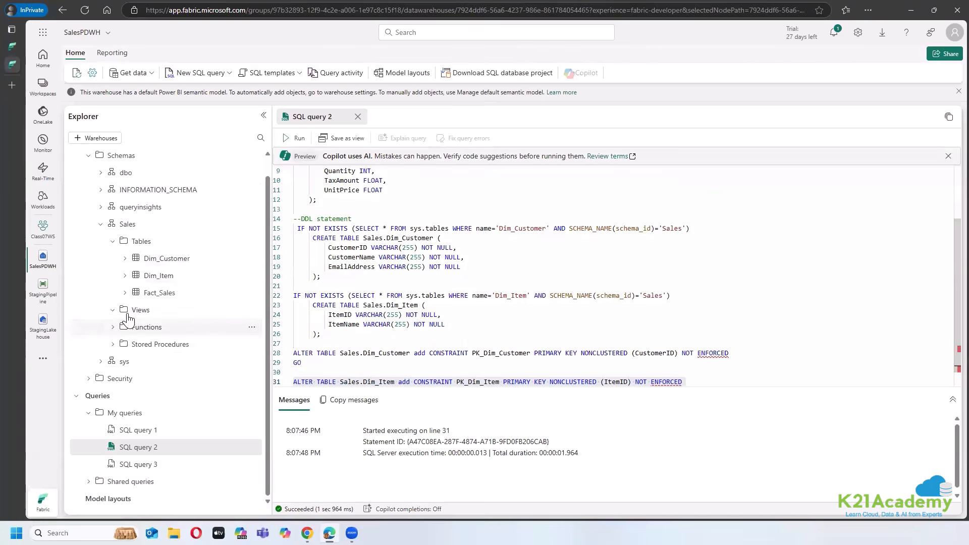
{"action": "scroll", "coordinate": [371, 323], "scroll_direction": "down", "scroll_amount": 1}
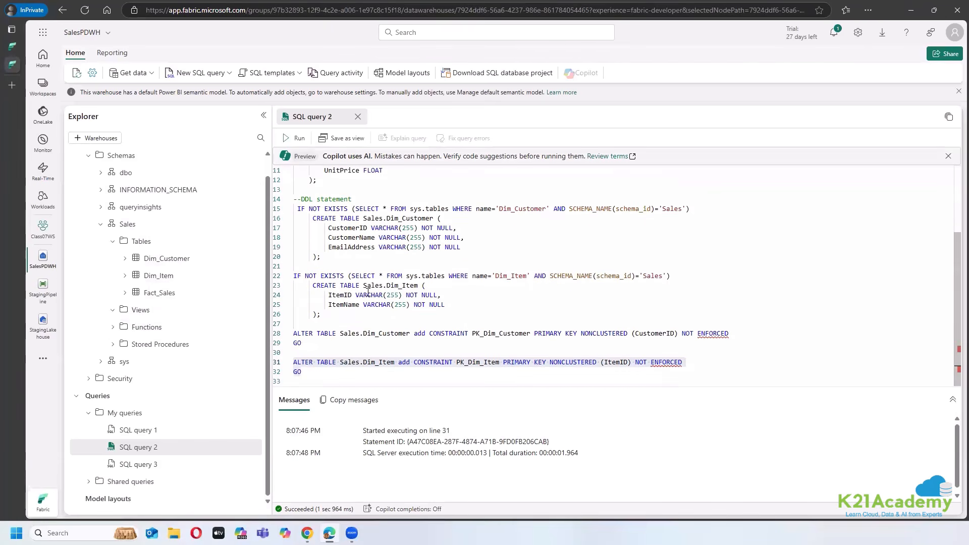
{"action": "left_click", "coordinate": [313, 372]}
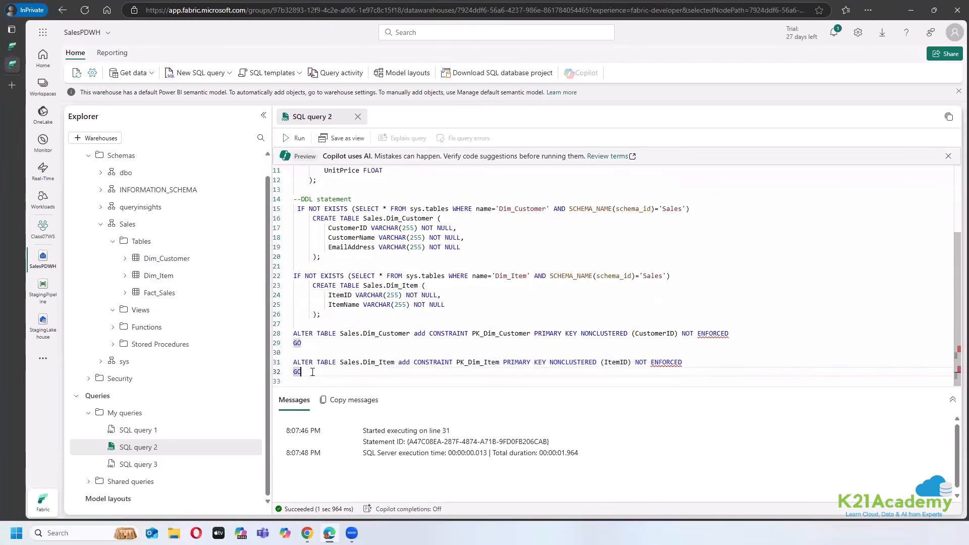
{"action": "key", "text": "Return"}
{"action": "key", "text": "Return"}
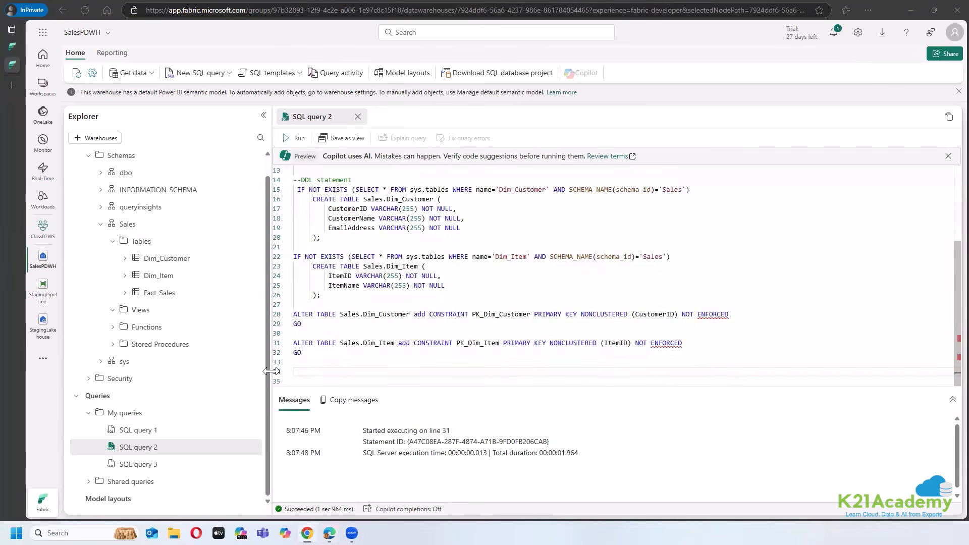
{"action": "left_click", "coordinate": [296, 372]}
{"action": "type", "text": "CREATE VIEW Sales.Staging_Sales  AS  SELECT * FROM [<your lakehouse name>].[dbo].[staging_sales];"}
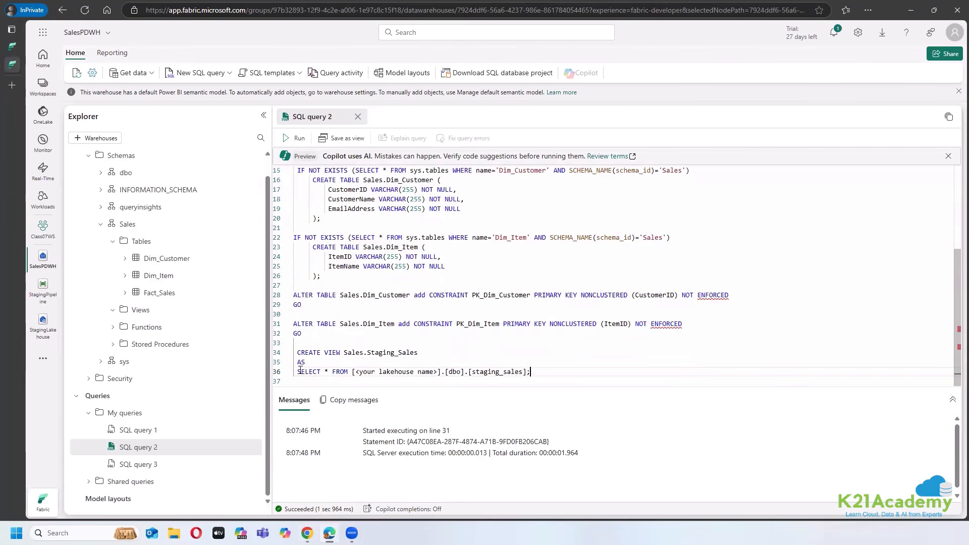
Step: Remove the leading space from each of the three lines of the CREATE VIEW statement
{"action": "left_click", "coordinate": [298, 353]}
{"action": "key", "text": "BackSpace"}
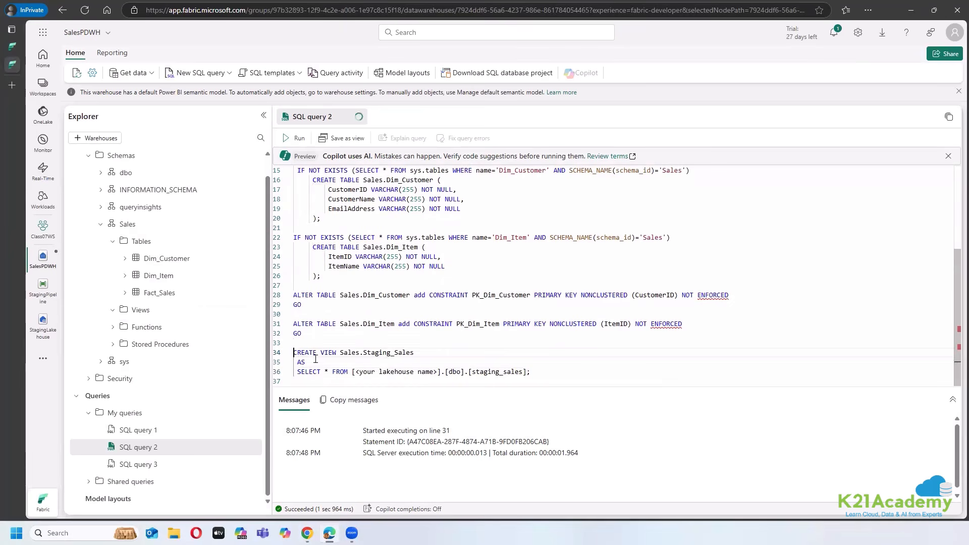
{"action": "key", "text": "Down"}
{"action": "key", "text": "Right"}
{"action": "key", "text": "BackSpace"}
{"action": "key", "text": "Down"}
{"action": "key", "text": "Right"}
{"action": "key", "text": "BackSpace"}
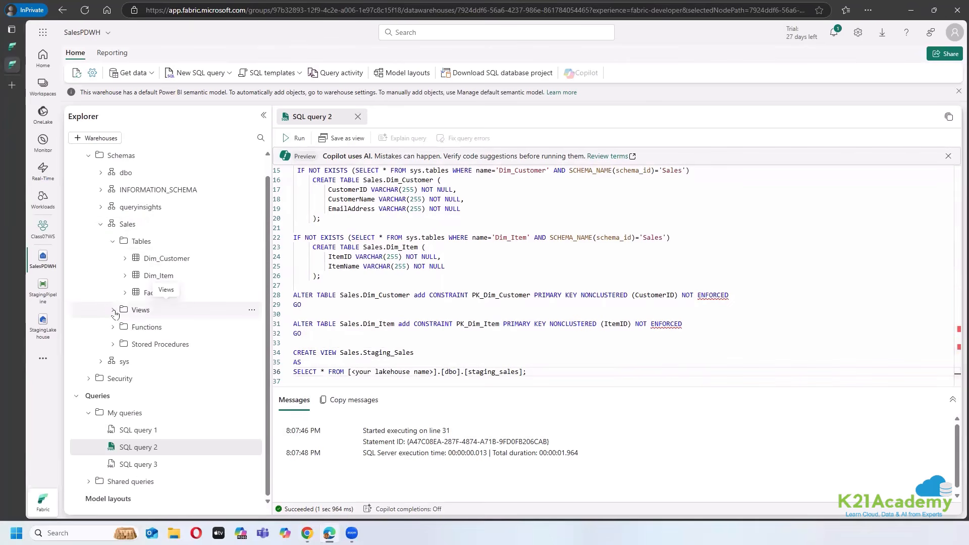
Step: Replace the <your lakehouse name> placeholder with the copied name StagingLakehouse and run only the CREATE VIEW statement
{"action": "double_click", "coordinate": [390, 352]}
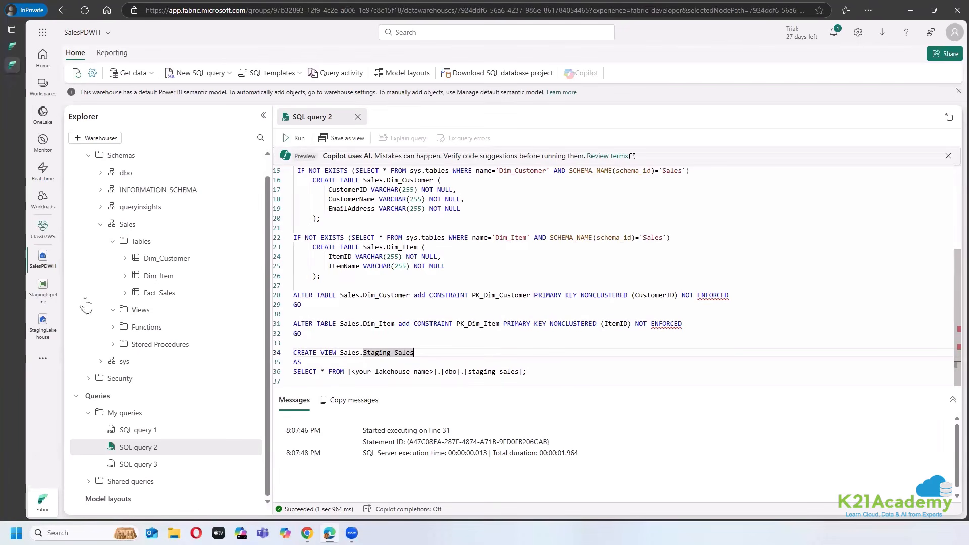
{"action": "left_click", "coordinate": [12, 47]}
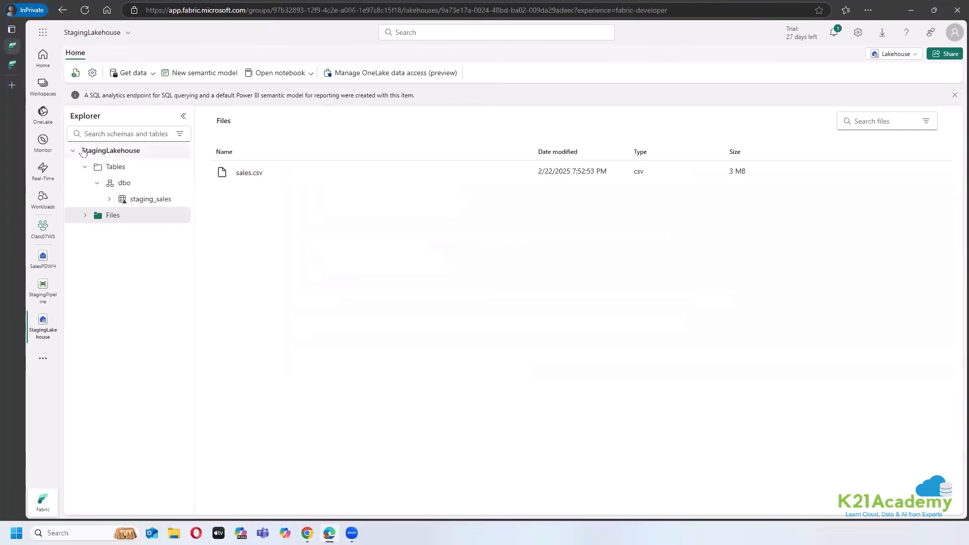
{"action": "left_click_drag", "start_coordinate": [80, 151], "coordinate": [143, 156]}
{"action": "key", "text": "ctrl+c"}
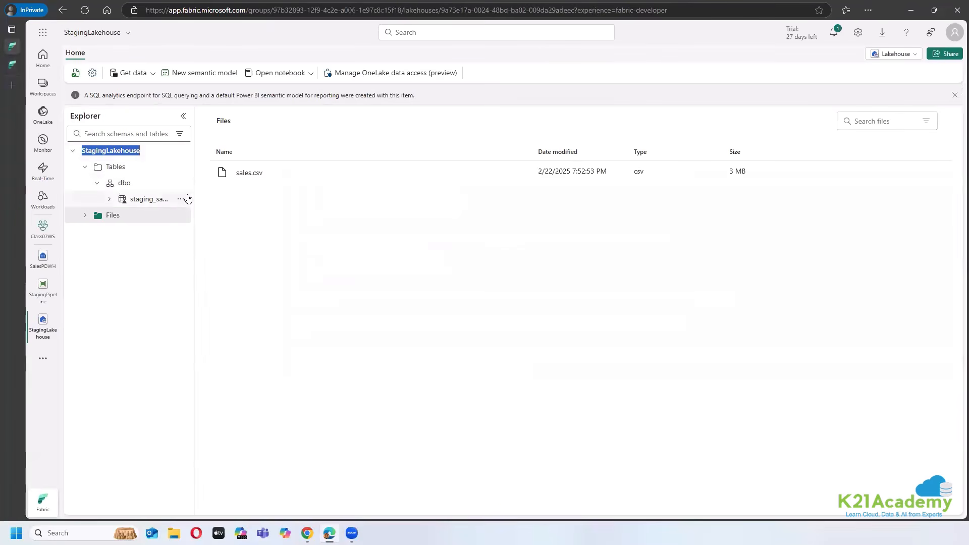
{"action": "left_click", "coordinate": [12, 65]}
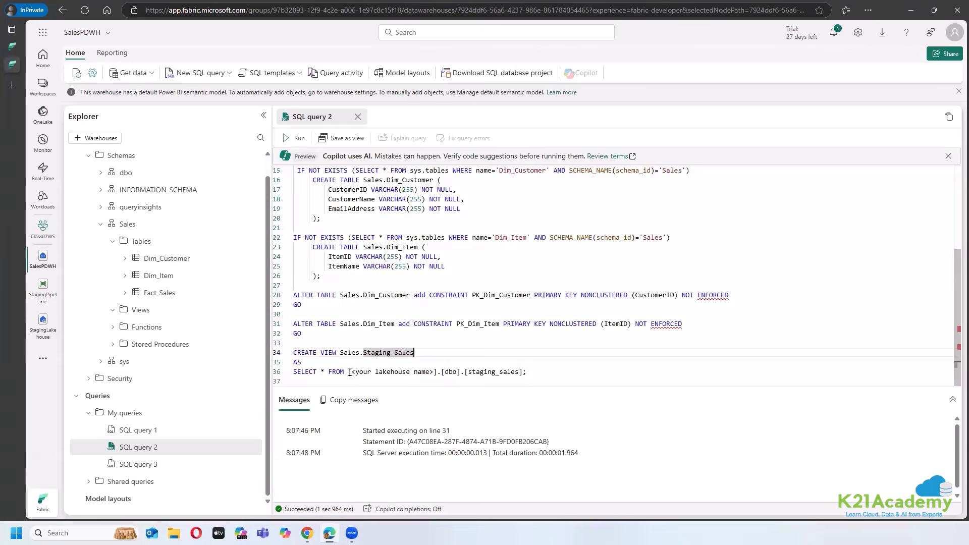
{"action": "left_click_drag", "start_coordinate": [352, 372], "coordinate": [434, 373]}
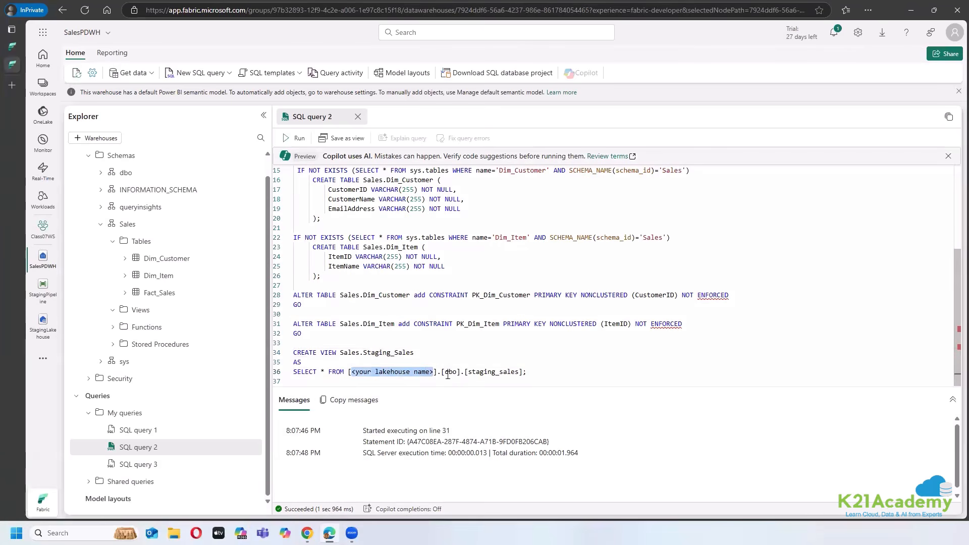
{"action": "key", "text": "ctrl+v"}
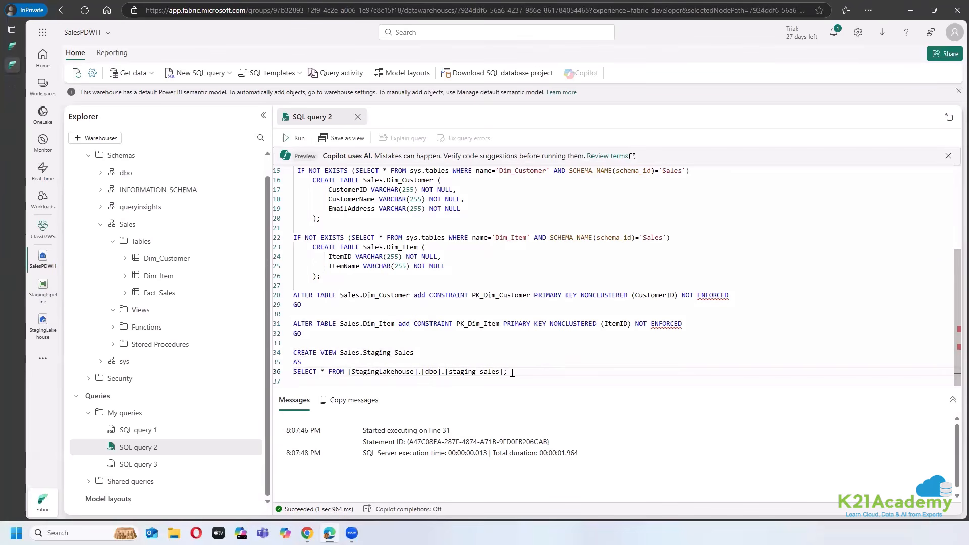
{"action": "left_click_drag", "start_coordinate": [508, 372], "coordinate": [293, 352]}
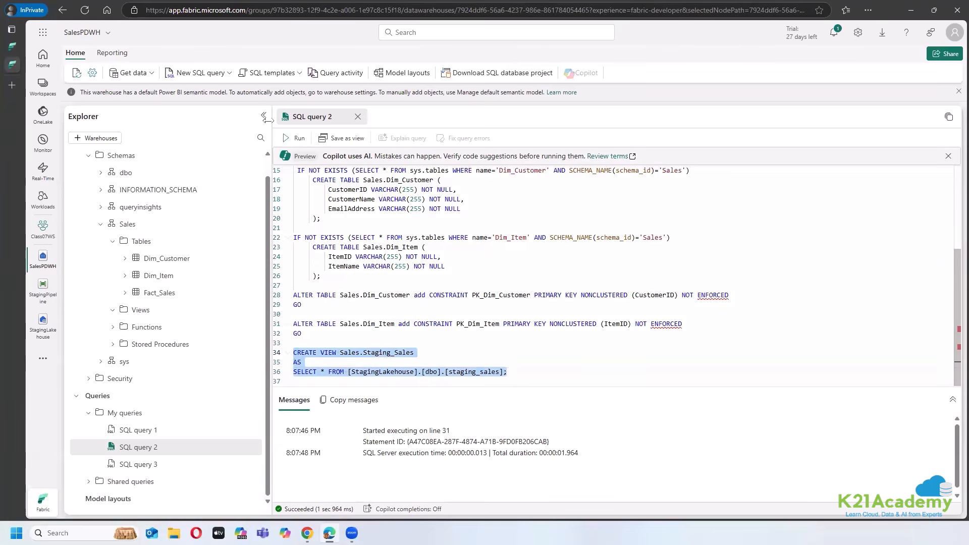
{"action": "left_click", "coordinate": [296, 139]}
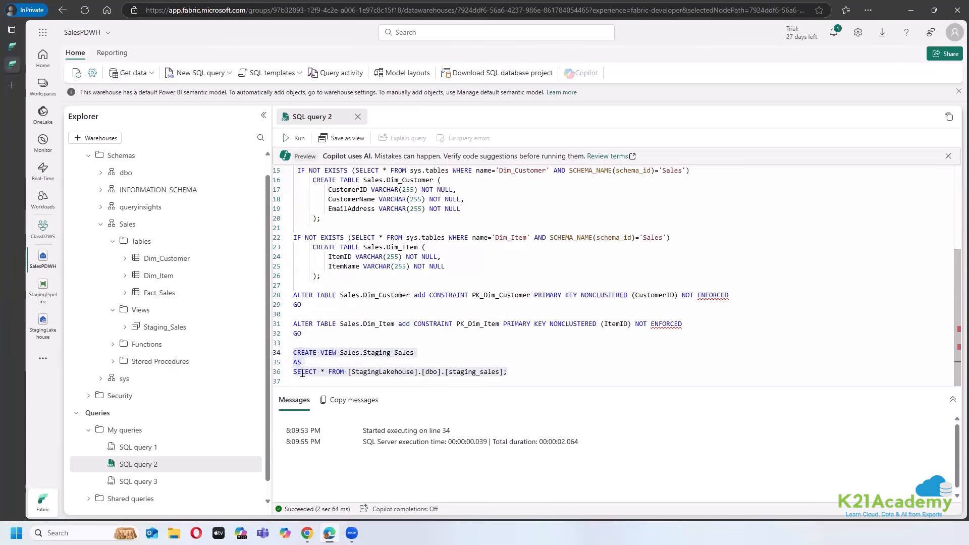
Step: Add the comment "--CVAS statement" on its own line directly above the CREATE VIEW statement
{"action": "left_click", "coordinate": [306, 343]}
{"action": "key", "text": "Return"}
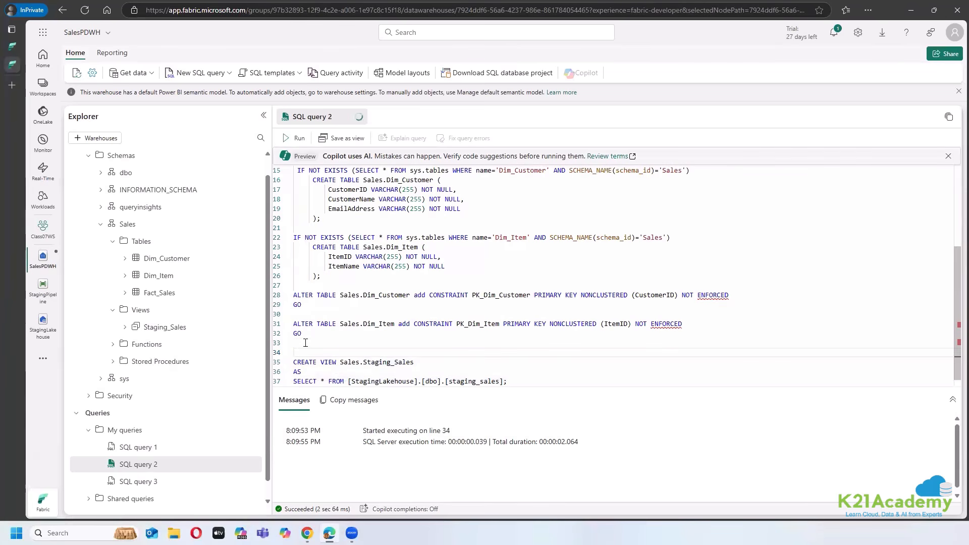
{"action": "type", "text": "--C"}
{"action": "type", "text": "VAS"}
{"action": "type", "text": " statmee"}
{"action": "key", "text": "BackSpace"}
{"action": "key", "text": "BackSpace"}
{"action": "type", "text": "ement"}
{"action": "scroll", "coordinate": [340, 184], "scroll_direction": "up", "scroll_amount": 5}
{"action": "scroll", "coordinate": [352, 263], "scroll_direction": "down", "scroll_amount": 5}
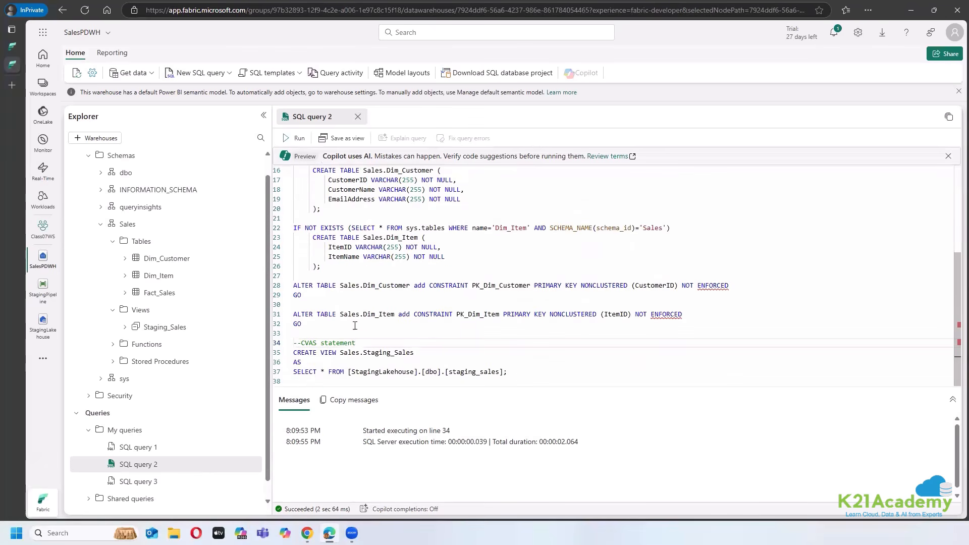
Step: Duplicate the three-line CREATE VIEW statement at the end of the query, separated by a blank line
{"action": "left_click", "coordinate": [532, 375]}
{"action": "key", "text": "Return"}
{"action": "key", "text": "Return"}
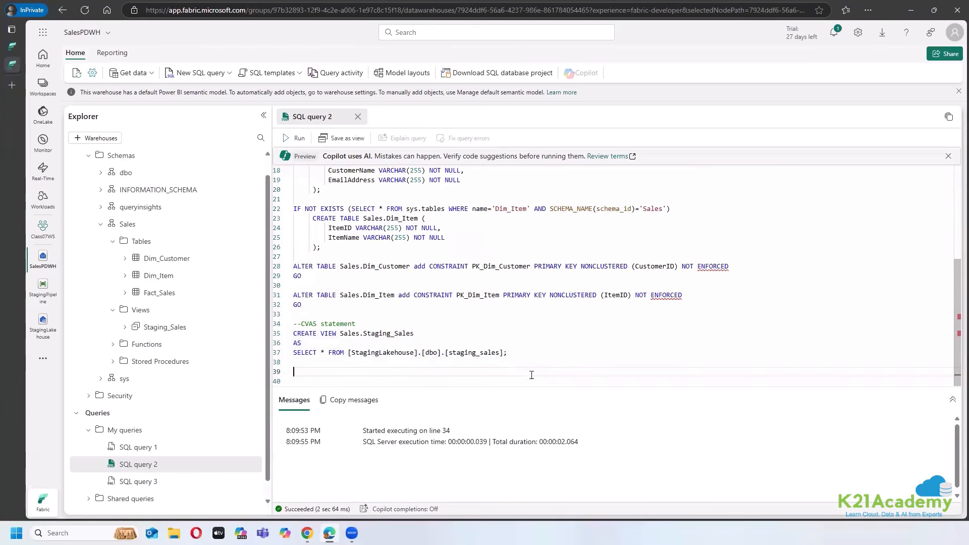
{"action": "left_click_drag", "start_coordinate": [509, 355], "coordinate": [292, 335]}
{"action": "key", "text": "ctrl+c"}
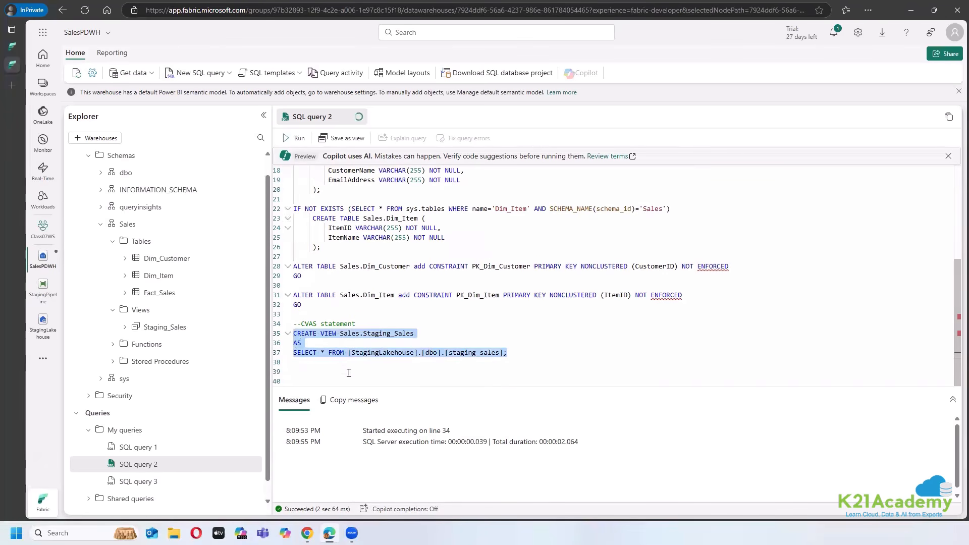
{"action": "left_click", "coordinate": [323, 375]}
{"action": "key", "text": "ctrl+v"}
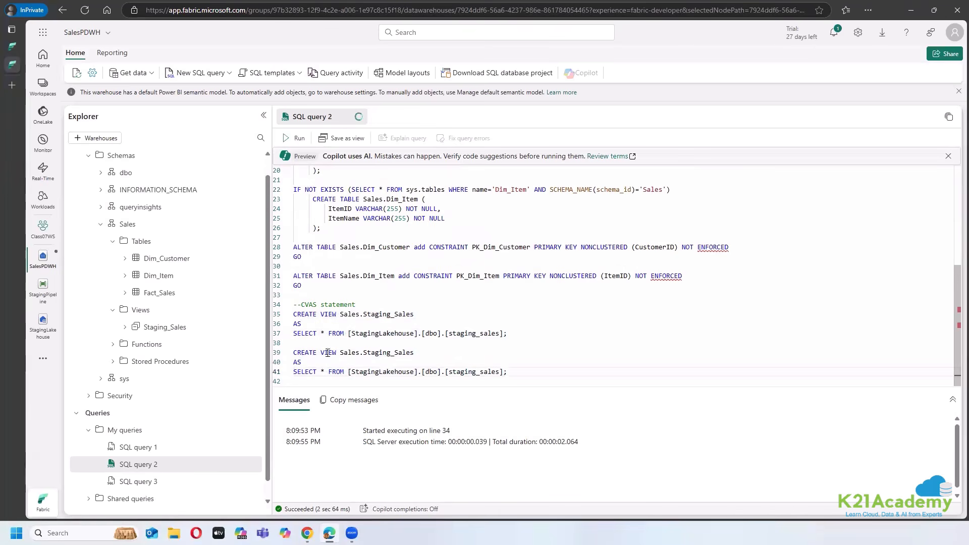
Step: Change the first line of the duplicated statement to CREATE Table Sales.Staging_Sales_DemoDirect
{"action": "double_click", "coordinate": [328, 353]}
{"action": "type", "text": "TAble"}
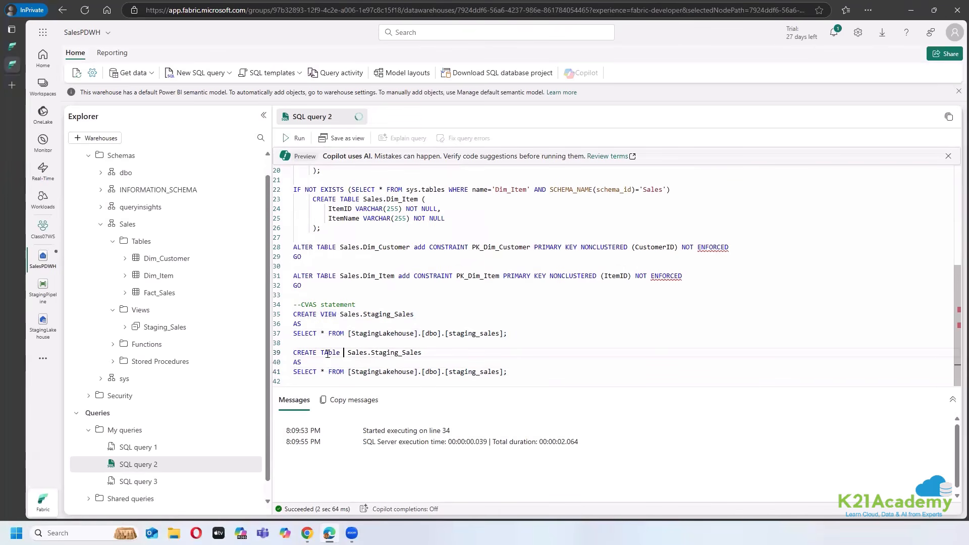
{"action": "key", "text": "BackSpace"}
{"action": "key", "text": "BackSpace"}
{"action": "key", "text": "BackSpace"}
{"action": "key", "text": "BackSpace"}
{"action": "key", "text": "BackSpace"}
{"action": "type", "text": "abl"}
{"action": "left_click", "coordinate": [418, 352]}
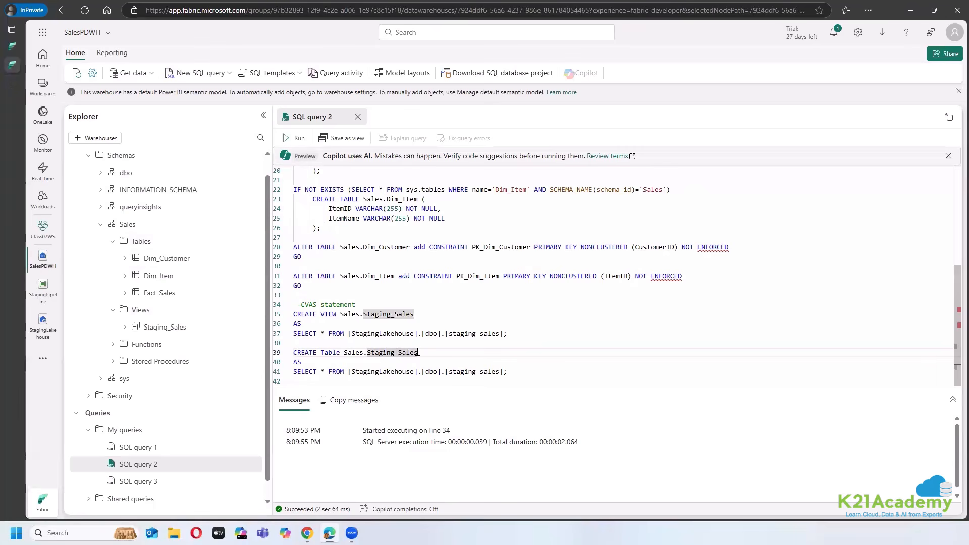
{"action": "type", "text": "_Demo"}
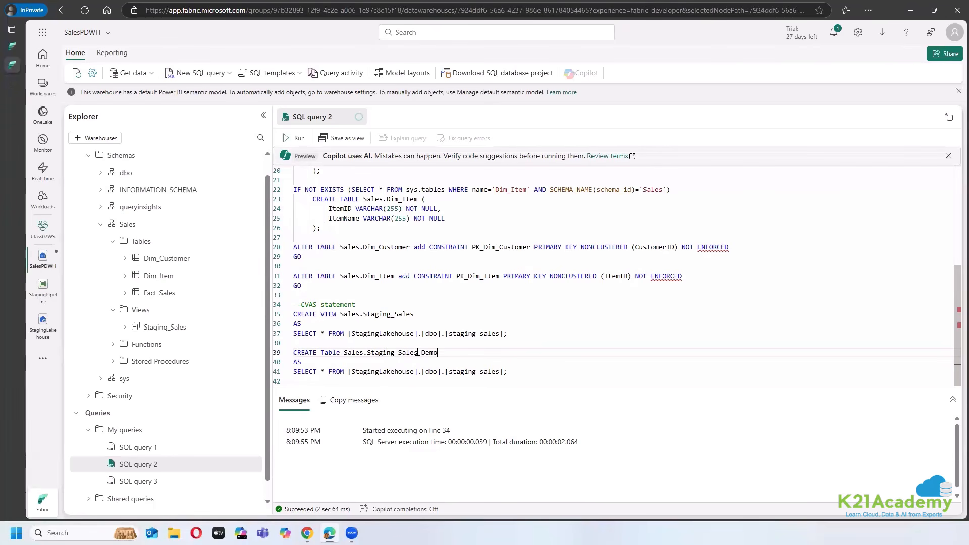
{"action": "type", "text": "Direct"}
Step: Add the comment "--CTAS statement" on its own line directly above the CREATE Table statement
{"action": "left_click", "coordinate": [325, 343]}
{"action": "key", "text": "Return"}
{"action": "type", "text": "--CTAS sta"}
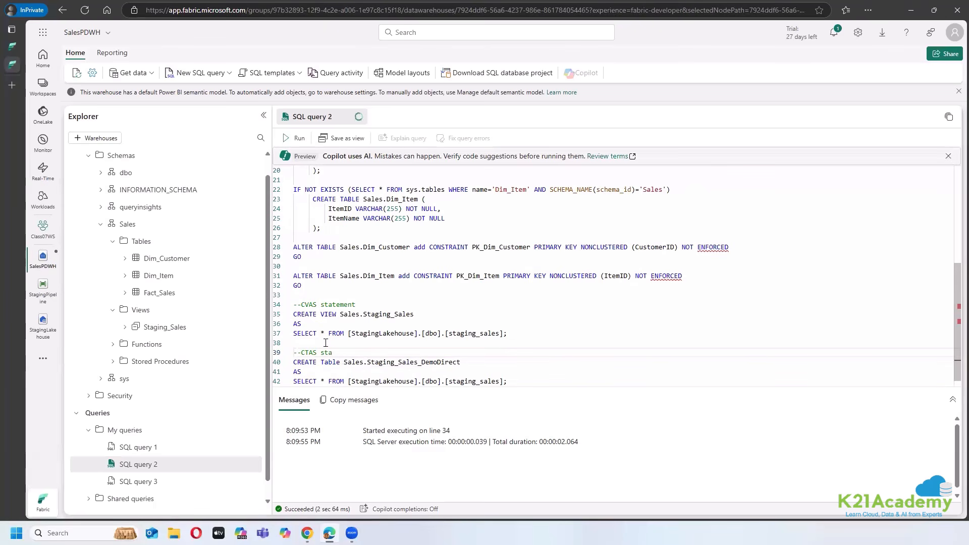
{"action": "type", "text": "tement"}
{"action": "scroll", "coordinate": [338, 359], "scroll_direction": "down", "scroll_amount": 1}
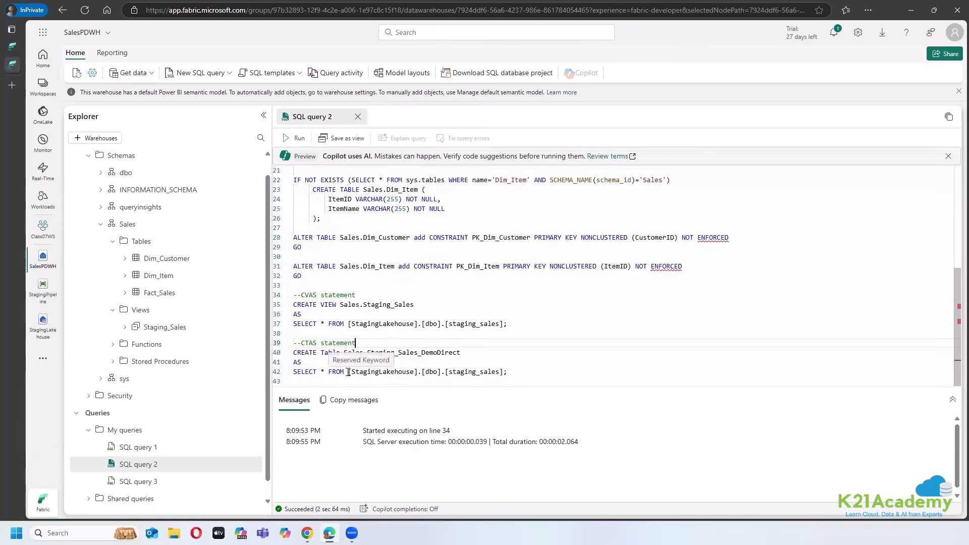
{"action": "left_click_drag", "start_coordinate": [347, 372], "coordinate": [512, 371]}
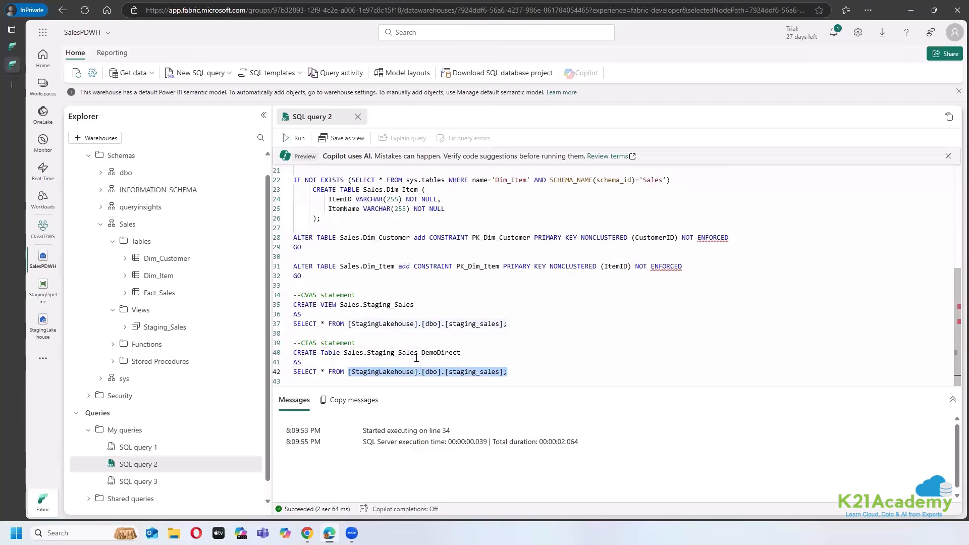
{"action": "left_click_drag", "start_coordinate": [460, 353], "coordinate": [294, 352]}
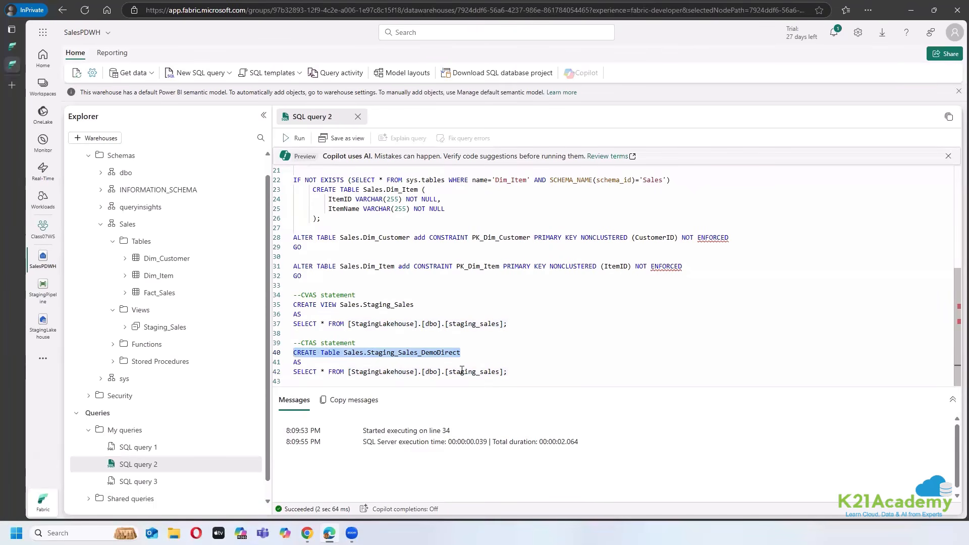
{"action": "left_click_drag", "start_coordinate": [507, 371], "coordinate": [293, 371]}
{"action": "double_click", "coordinate": [336, 355]}
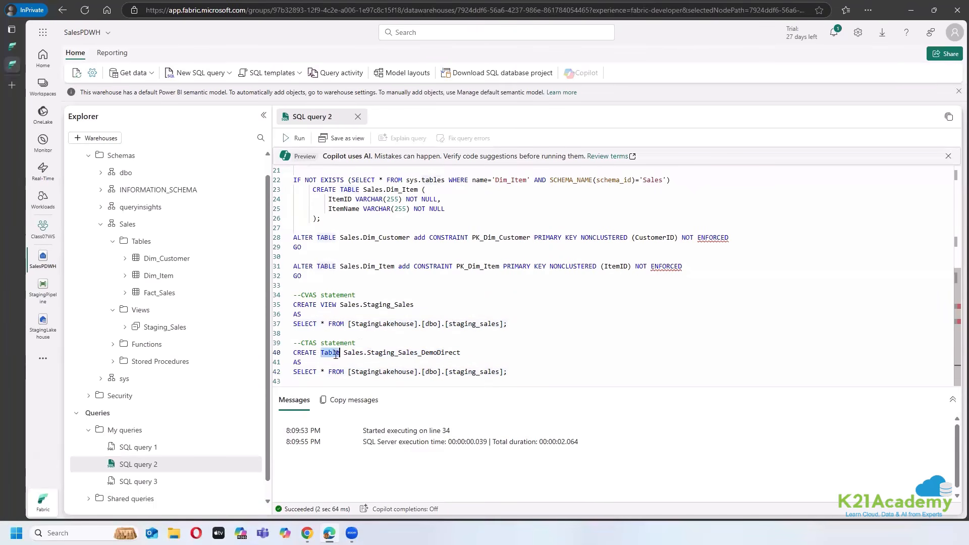
Step: Extend the CTAS comment with "DDL+DML" so it reads "--CTAS statement DDL+DML"
{"action": "left_click", "coordinate": [360, 343]}
{"action": "type", "text": "DD"}
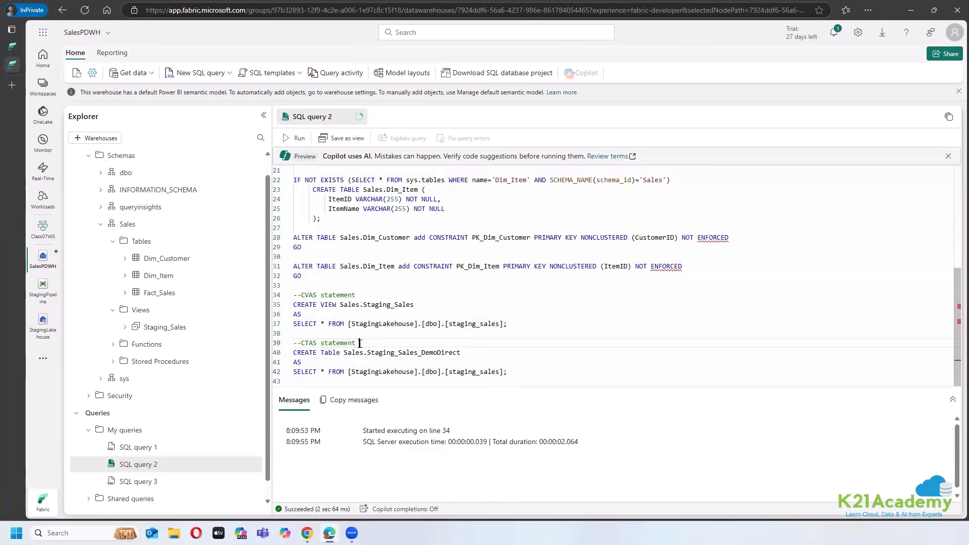
{"action": "type", "text": "L+DML"}
Step: Run only the three-line CREATE Table Sales.Staging_Sales_DemoDirect statement from the query
{"action": "left_click", "coordinate": [524, 378]}
{"action": "key", "text": "shift+Up"}
{"action": "key", "text": "shift+Up"}
{"action": "key", "text": "shift+Up"}
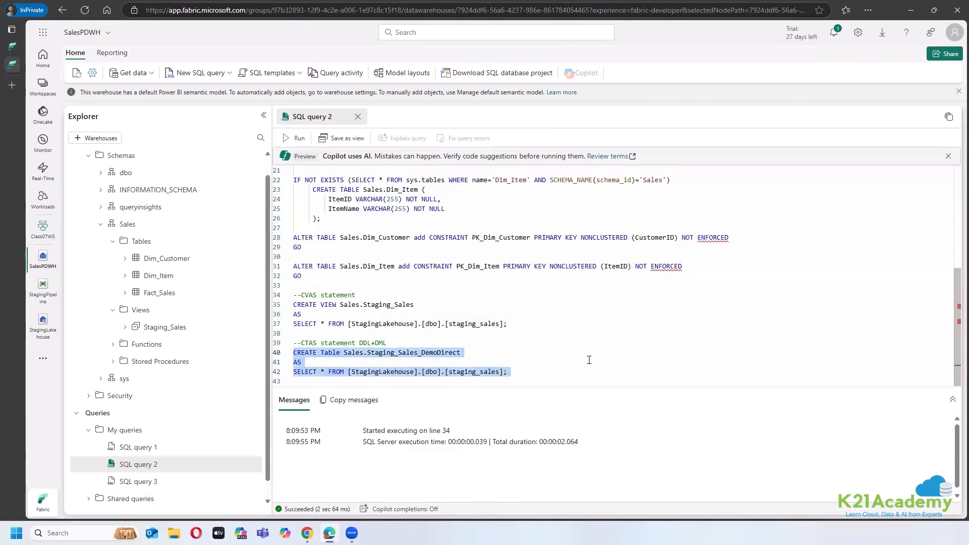
{"action": "left_click", "coordinate": [587, 356]}
{"action": "left_click_drag", "start_coordinate": [497, 380], "coordinate": [291, 352]}
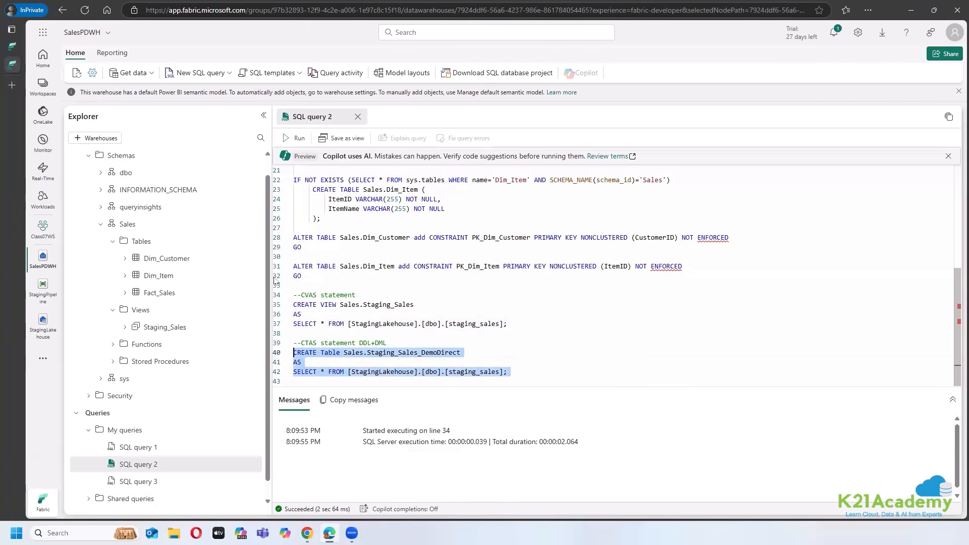
{"action": "left_click", "coordinate": [297, 139]}
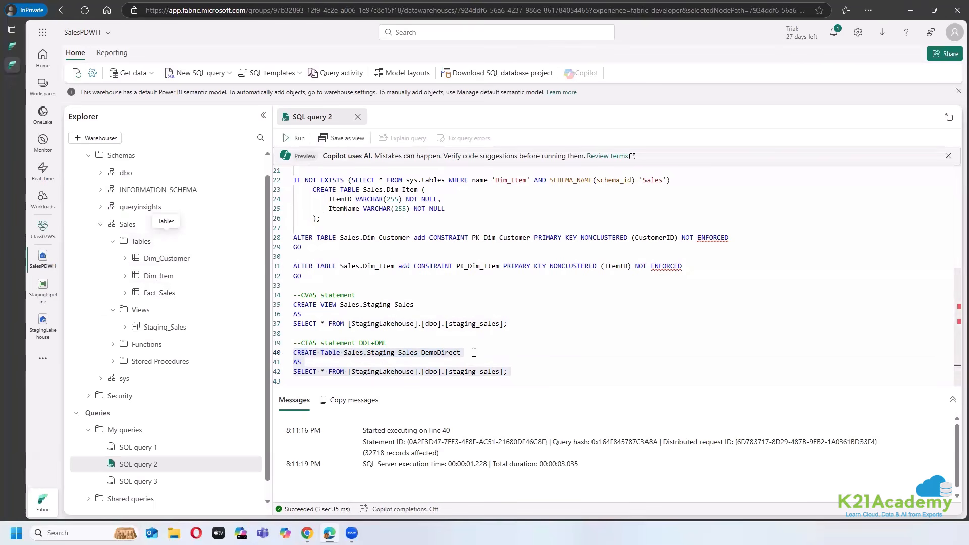
{"action": "left_click_drag", "start_coordinate": [510, 374], "coordinate": [345, 372]}
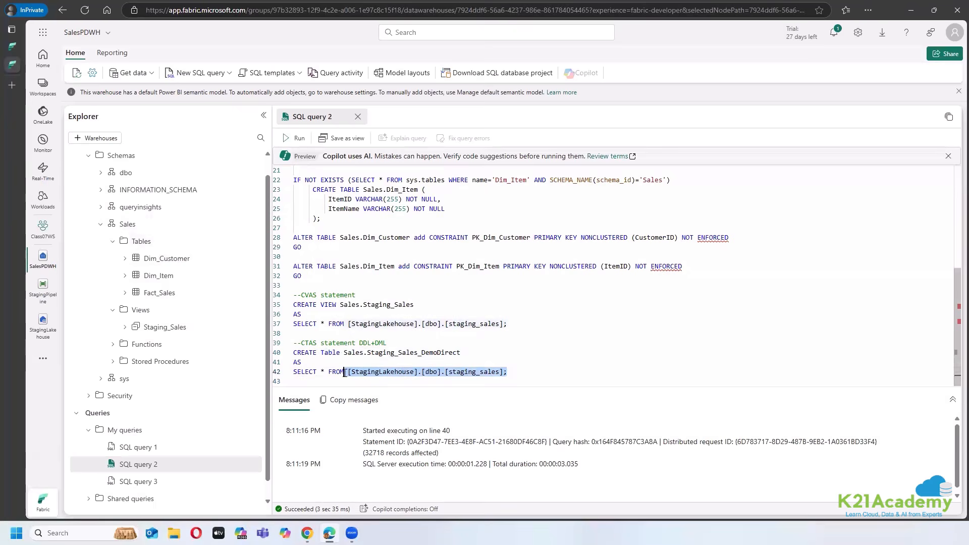
{"action": "left_click_drag", "start_coordinate": [509, 373], "coordinate": [292, 373]}
{"action": "left_click_drag", "start_coordinate": [461, 353], "coordinate": [292, 352]}
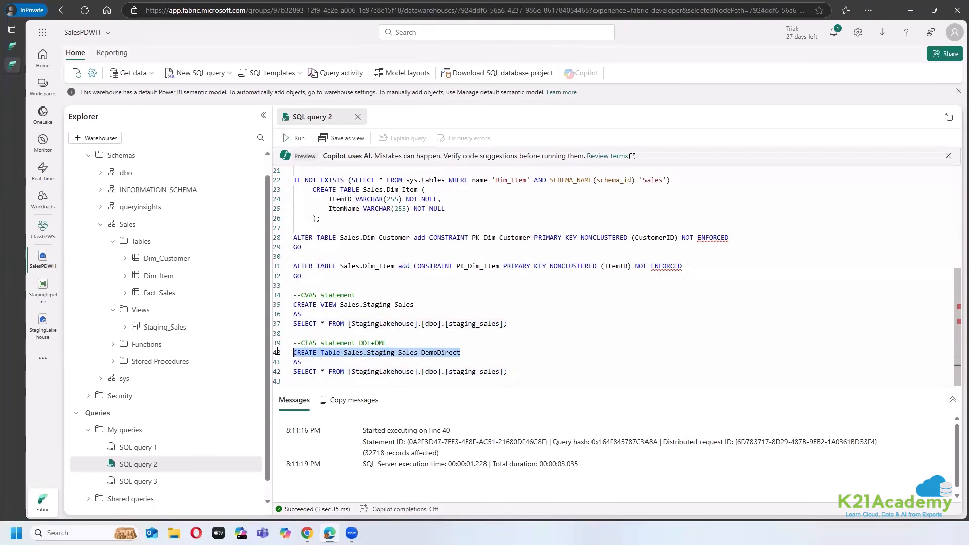
Step: Refresh the Tables folder of the Sales schema in the warehouse explorer
{"action": "left_click", "coordinate": [252, 241]}
{"action": "left_click", "coordinate": [275, 293]}
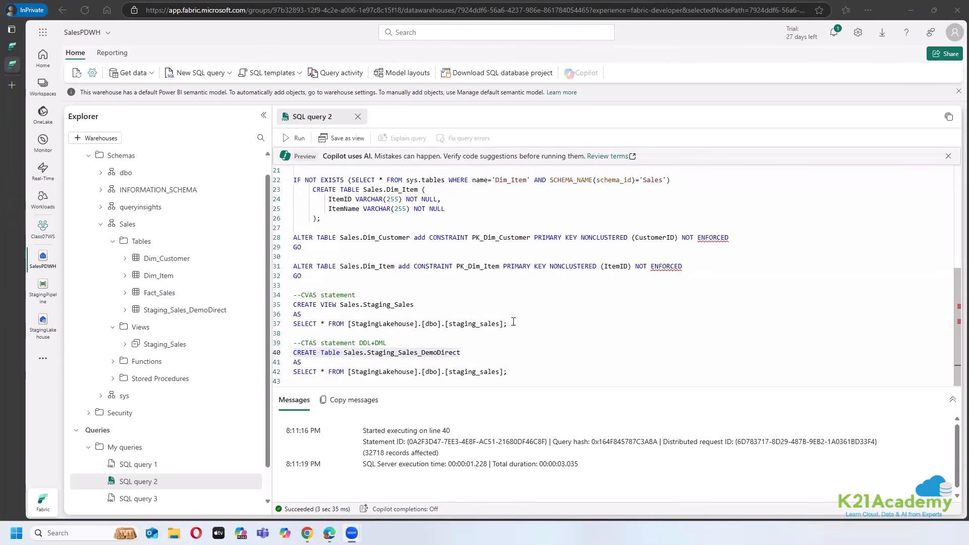
Step: Examine the Dim_Customer and Dim_Item primary key statements, especially their NOT ENFORCED clauses, and the view and CTAS statements below
{"action": "scroll", "coordinate": [462, 302], "scroll_direction": "up", "scroll_amount": 1}
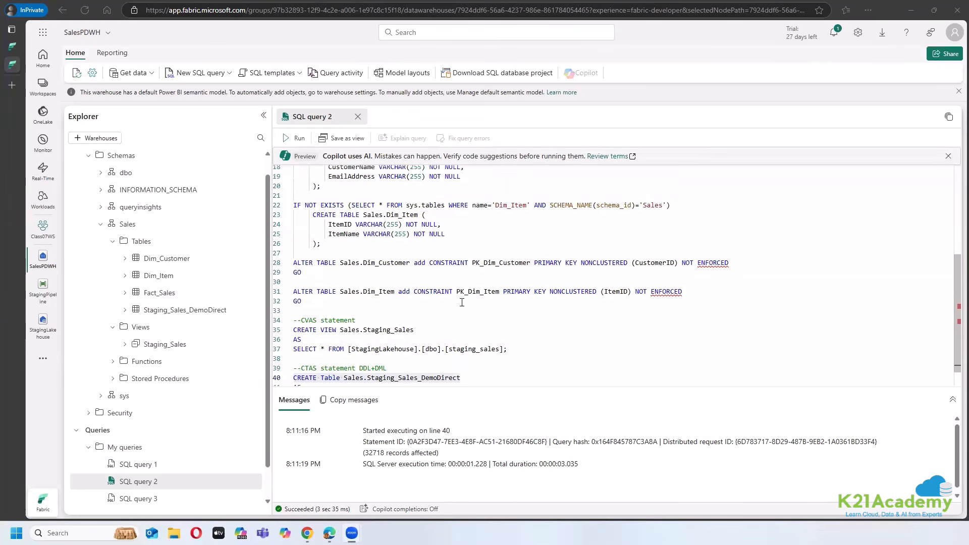
{"action": "double_click", "coordinate": [382, 292]}
{"action": "double_click", "coordinate": [393, 264]}
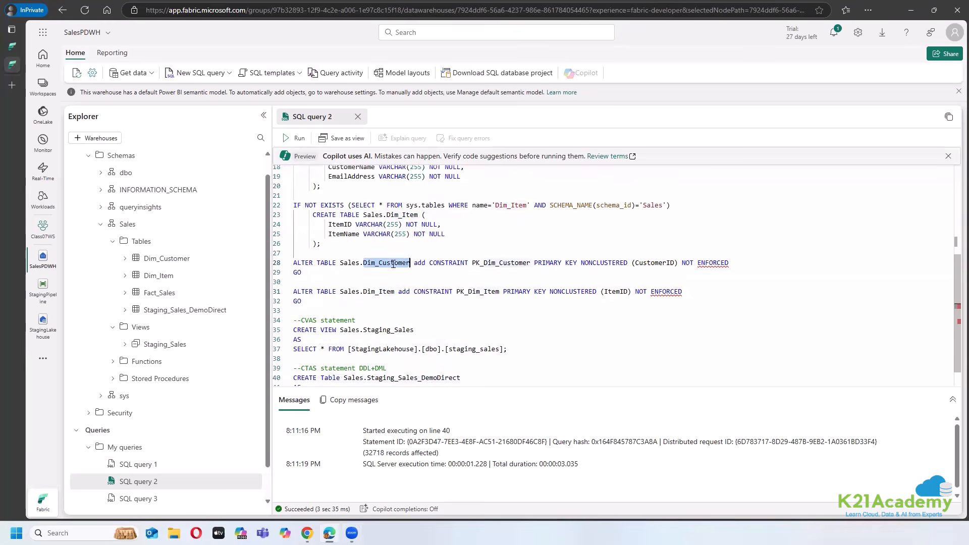
{"action": "double_click", "coordinate": [383, 292]}
{"action": "left_click", "coordinate": [390, 264]}
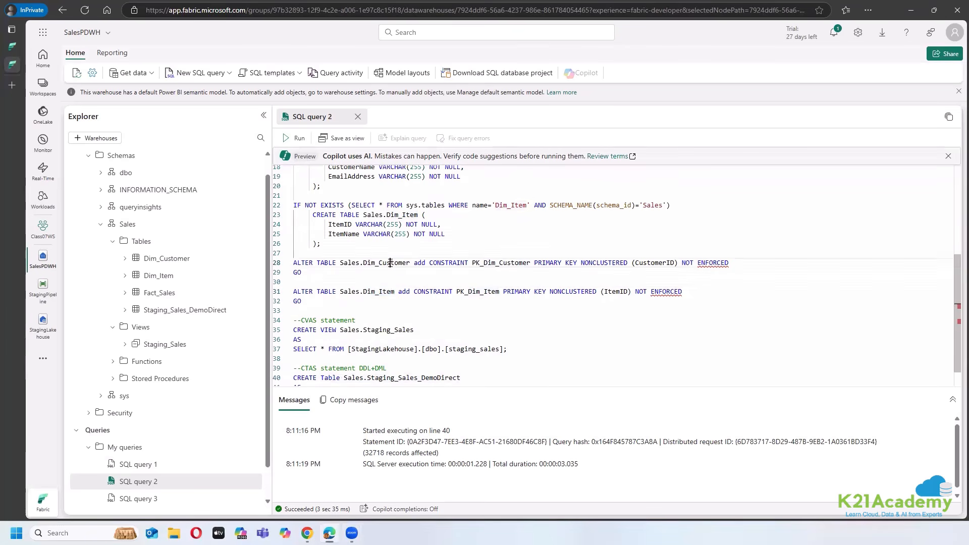
{"action": "double_click", "coordinate": [390, 263]}
{"action": "mouse_move", "coordinate": [389, 264]}
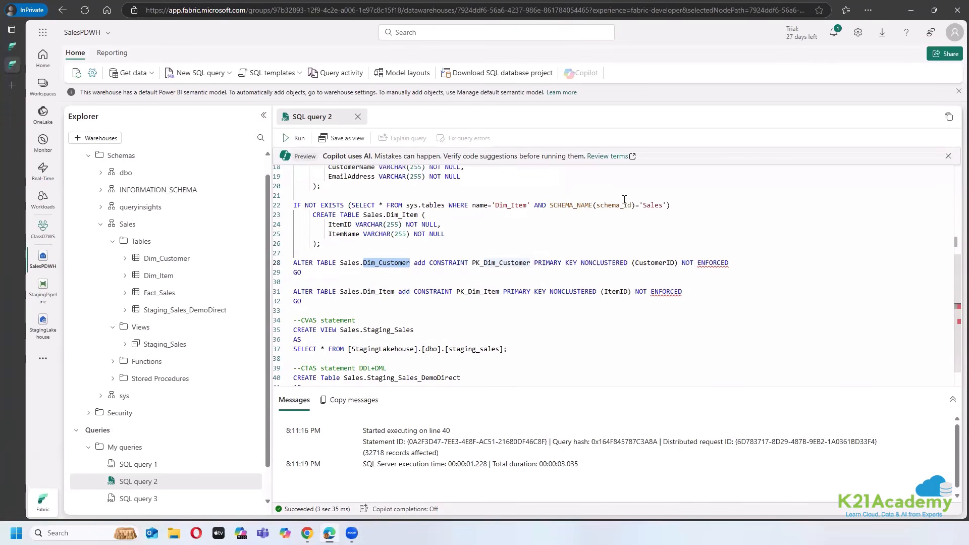
{"action": "scroll", "coordinate": [497, 320], "scroll_direction": "down", "scroll_amount": 1}
{"action": "scroll", "coordinate": [497, 320], "scroll_direction": "up", "scroll_amount": 1}
{"action": "left_click", "coordinate": [553, 323]}
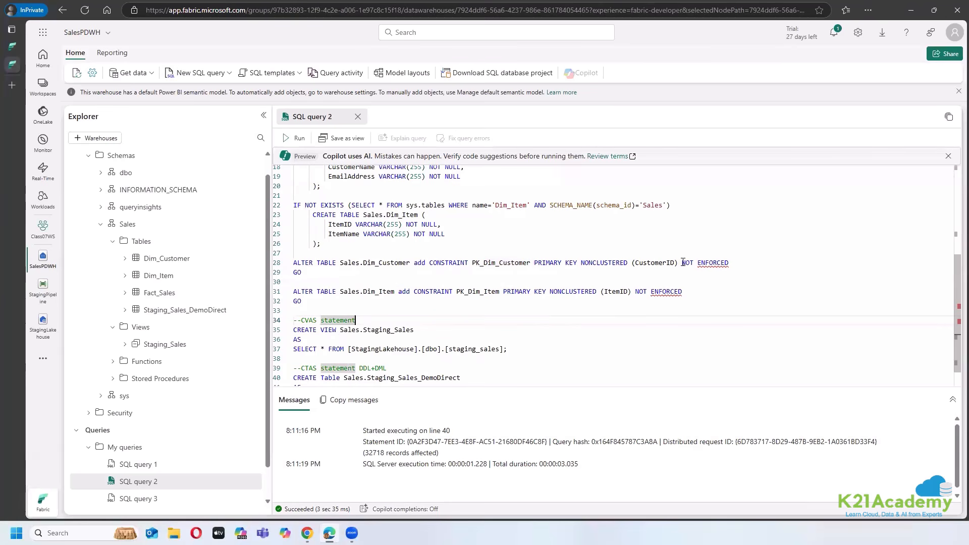
{"action": "left_click_drag", "start_coordinate": [682, 262], "coordinate": [728, 263]}
{"action": "left_click_drag", "start_coordinate": [637, 291], "coordinate": [682, 292]}
{"action": "left_click", "coordinate": [597, 328]}
{"action": "scroll", "coordinate": [536, 331], "scroll_direction": "down", "scroll_amount": 1}
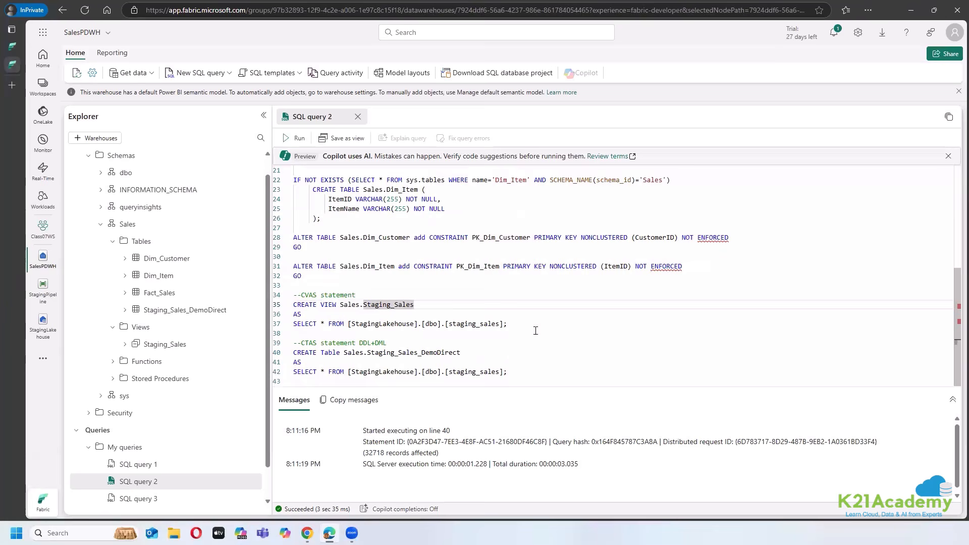
{"action": "left_click", "coordinate": [519, 376]}
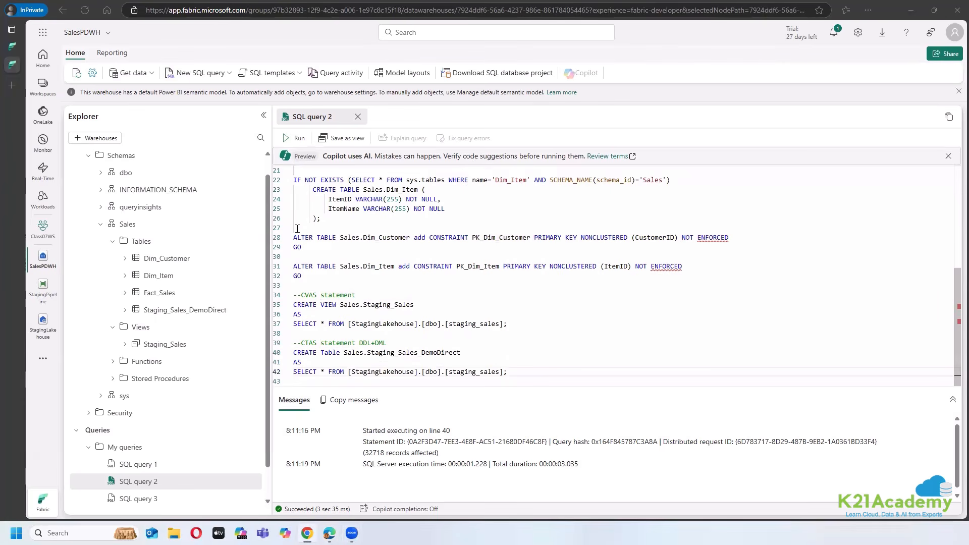
Step: Paste the note about foreign key constraints in a data warehouse below the Dim_Item constraint statement, read it and delete it again
{"action": "left_click", "coordinate": [312, 277]}
{"action": "key", "text": "Return"}
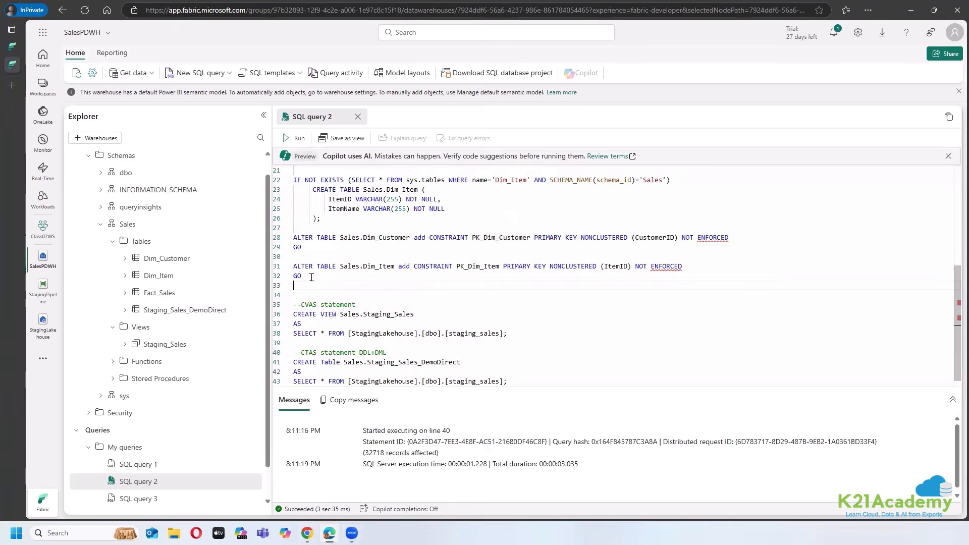
{"action": "key", "text": "ctrl+v"}
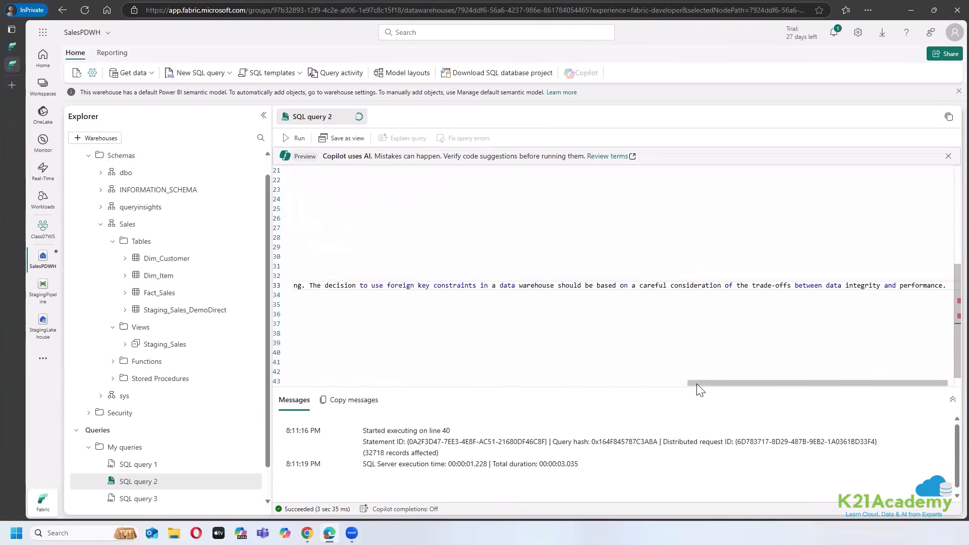
{"action": "left_click_drag", "start_coordinate": [699, 389], "coordinate": [457, 390]}
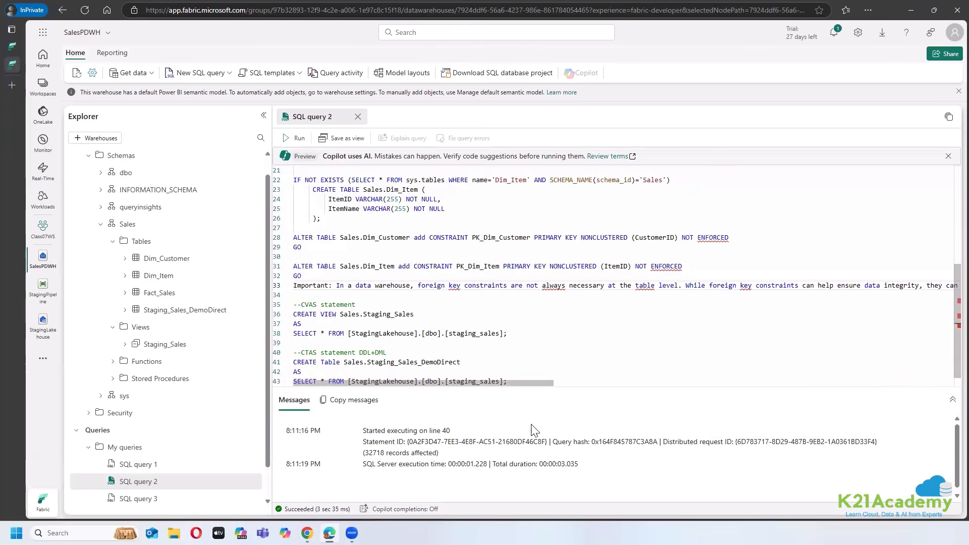
{"action": "left_click_drag", "start_coordinate": [537, 384], "coordinate": [807, 384]}
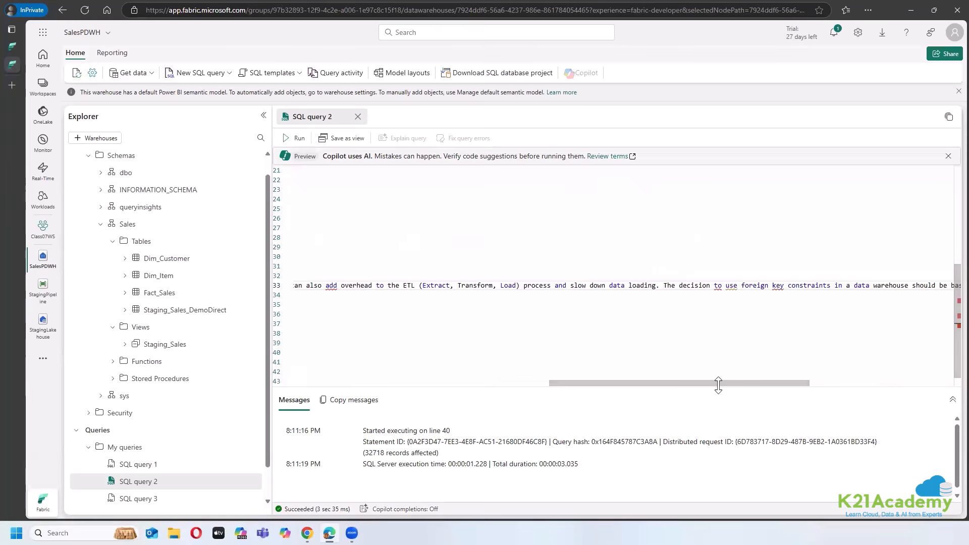
{"action": "left_click_drag", "start_coordinate": [718, 384], "coordinate": [404, 370]}
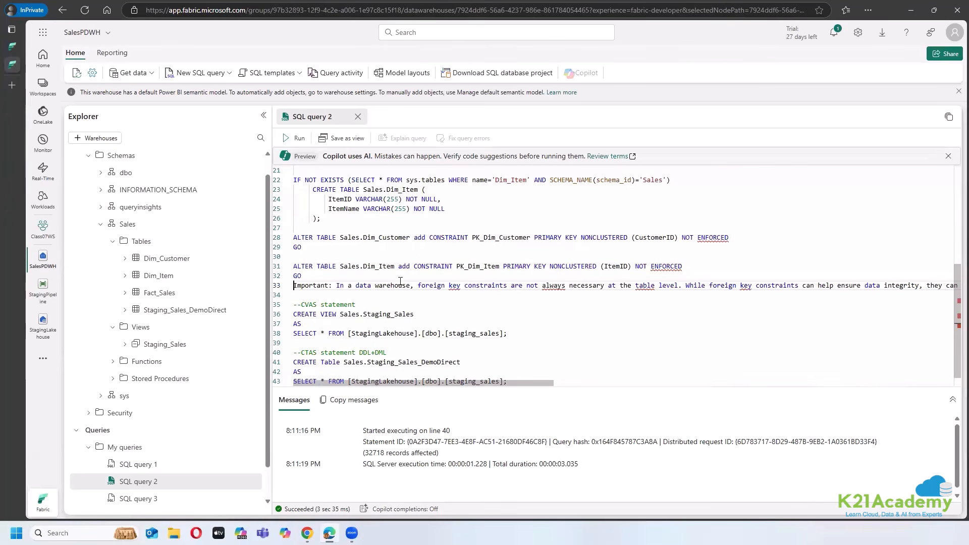
{"action": "left_click_drag", "start_coordinate": [295, 285], "coordinate": [958, 284]}
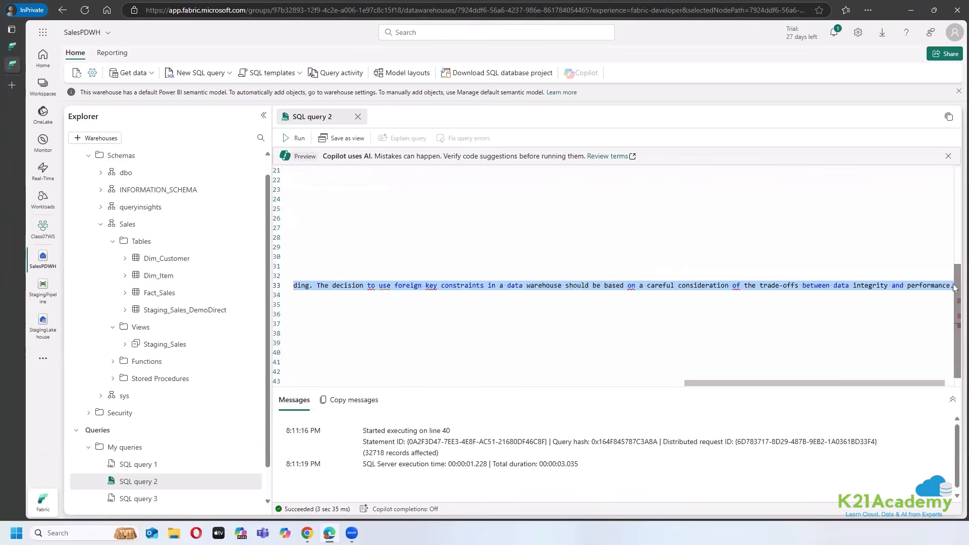
{"action": "key", "text": "Delete"}
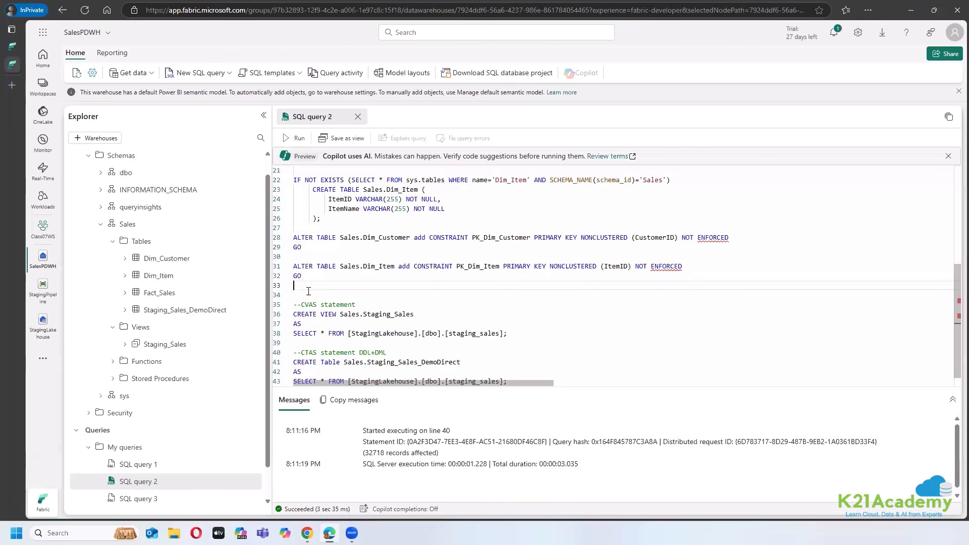
Step: Review the ItemID column definition of Sales.Dim_Item against the ALTER TABLE statement that adds its primary key
{"action": "scroll", "coordinate": [340, 257], "scroll_direction": "up", "scroll_amount": 2}
{"action": "left_click", "coordinate": [326, 249]}
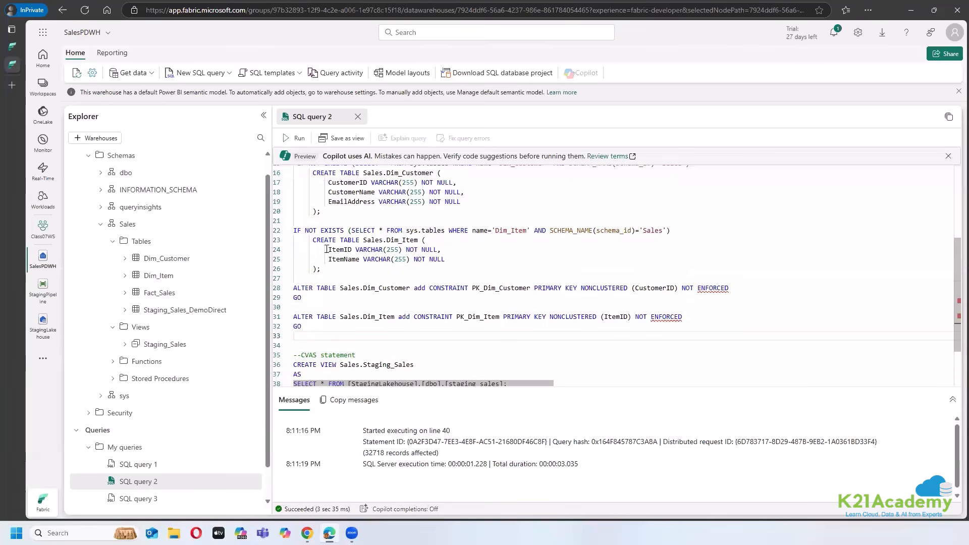
{"action": "left_click", "coordinate": [458, 249], "text": "shift"}
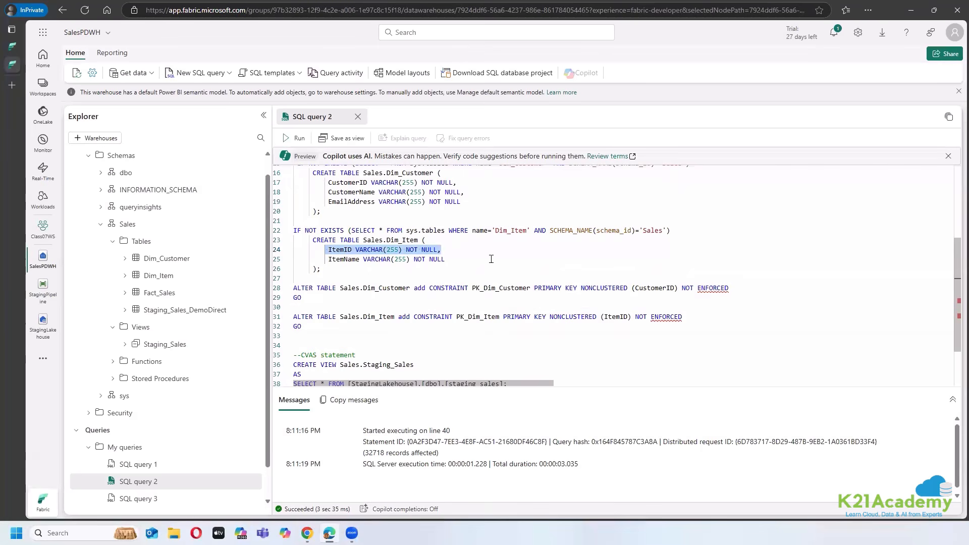
{"action": "left_click", "coordinate": [491, 259]}
{"action": "left_click_drag", "start_coordinate": [356, 316], "coordinate": [301, 326]}
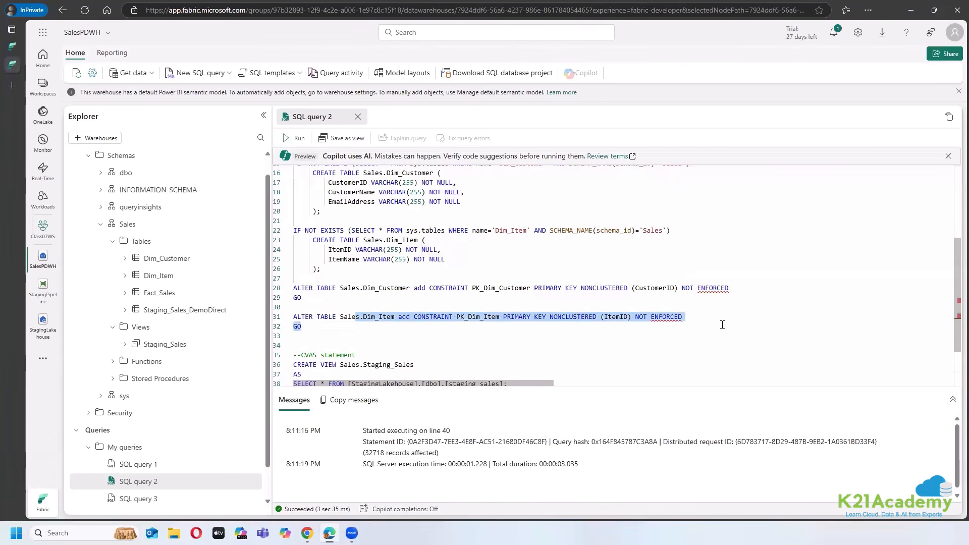
{"action": "left_click", "coordinate": [722, 324]}
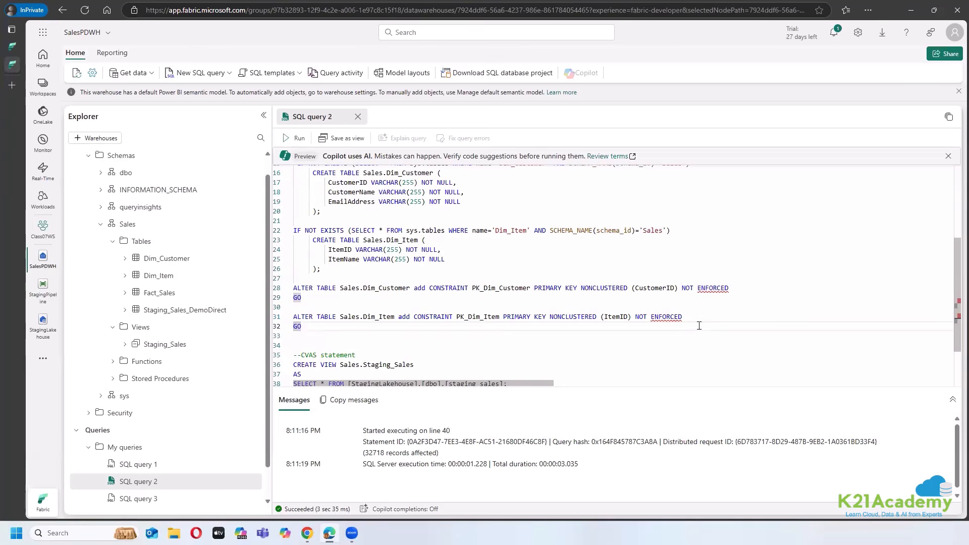
{"action": "mouse_move", "coordinate": [332, 248]}
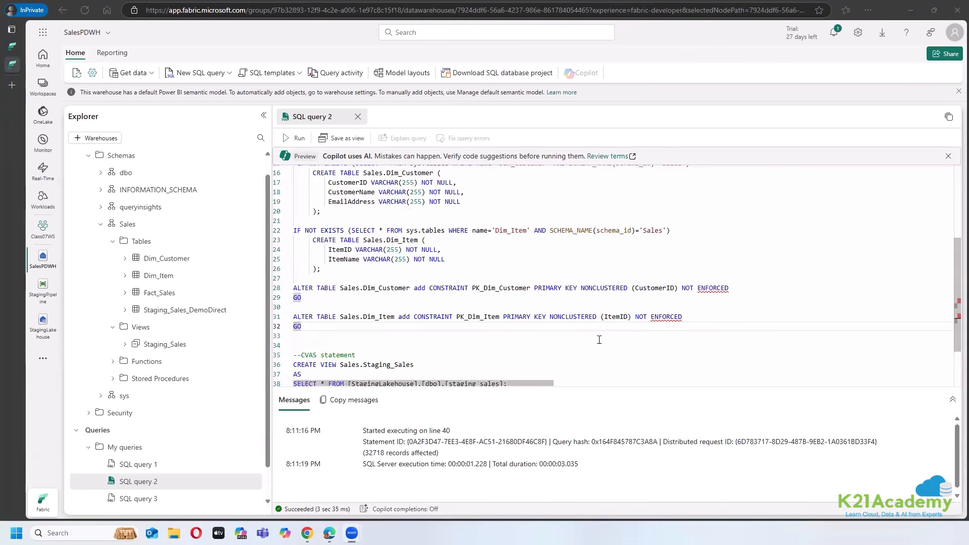
Step: Compare the CREATE VIEW Sales.Staging_Sales statement with the staging_sales table in StagingLakehouse, and return to the SalesPDWH query
{"action": "scroll", "coordinate": [591, 336], "scroll_direction": "down", "scroll_amount": 3}
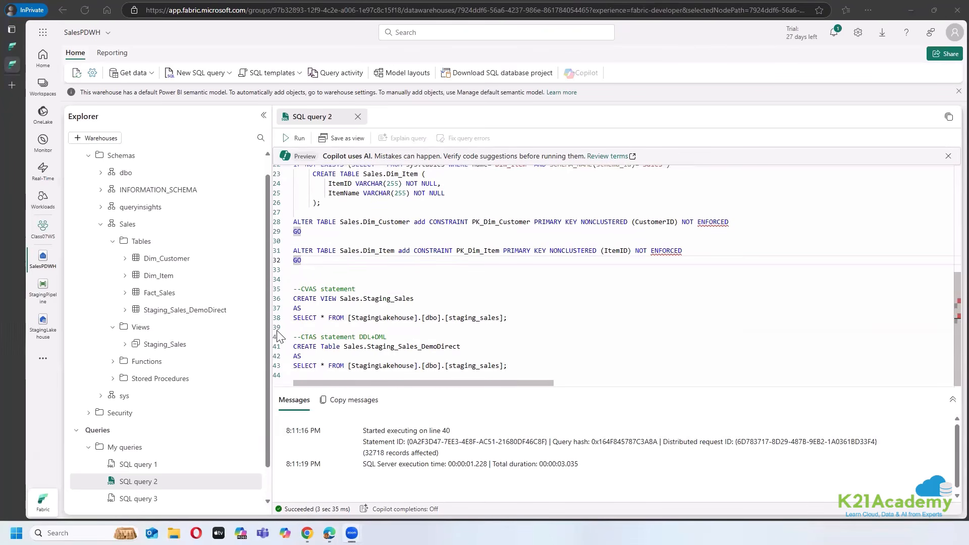
{"action": "left_click", "coordinate": [337, 288]}
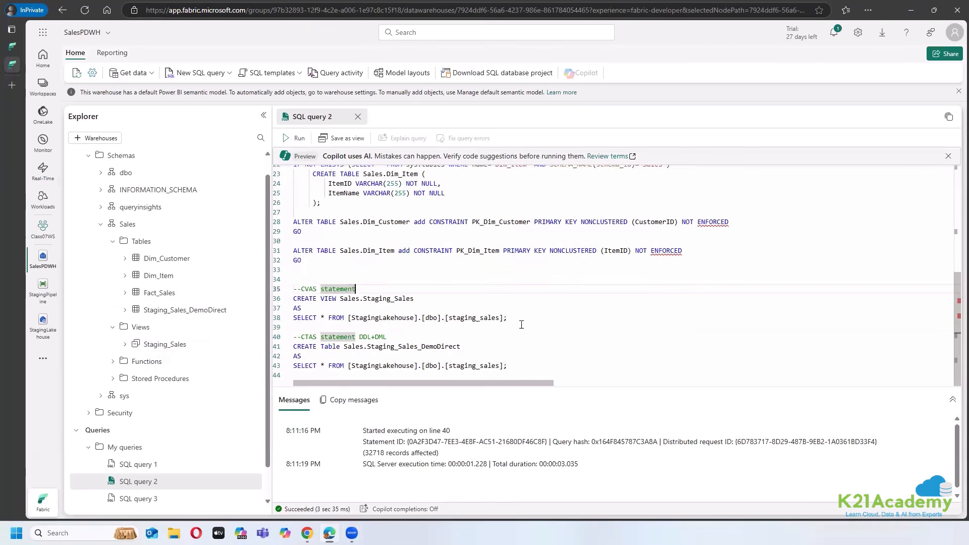
{"action": "left_click_drag", "start_coordinate": [512, 319], "coordinate": [292, 298]}
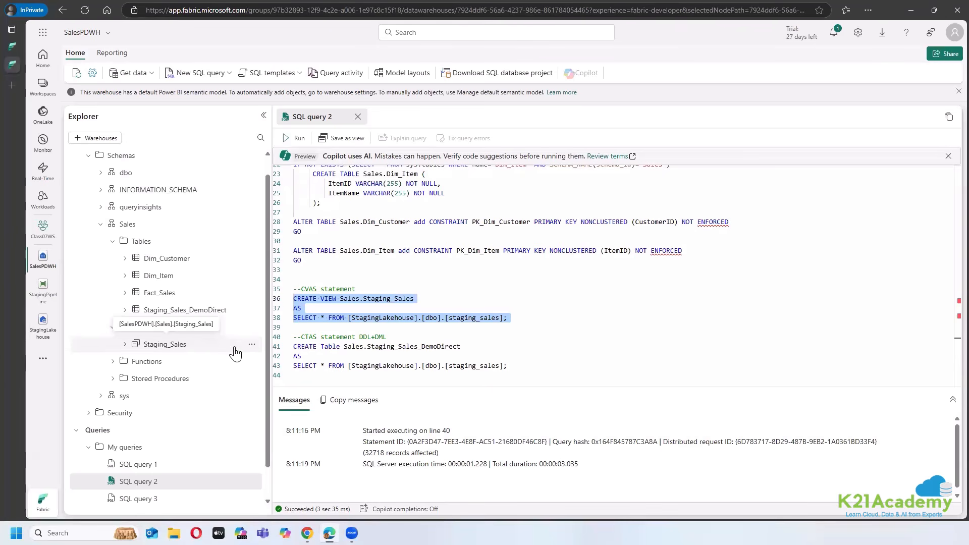
{"action": "left_click", "coordinate": [12, 48]}
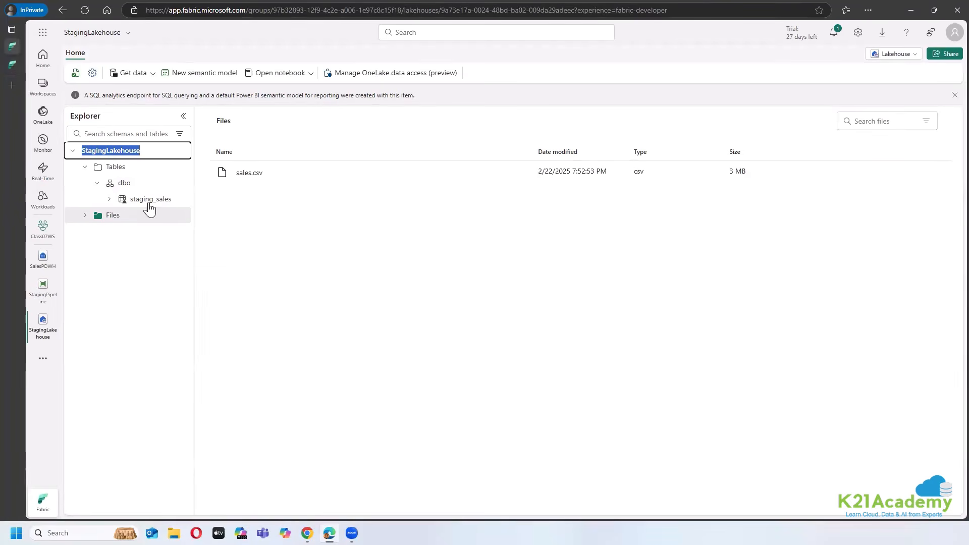
{"action": "left_click", "coordinate": [12, 64]}
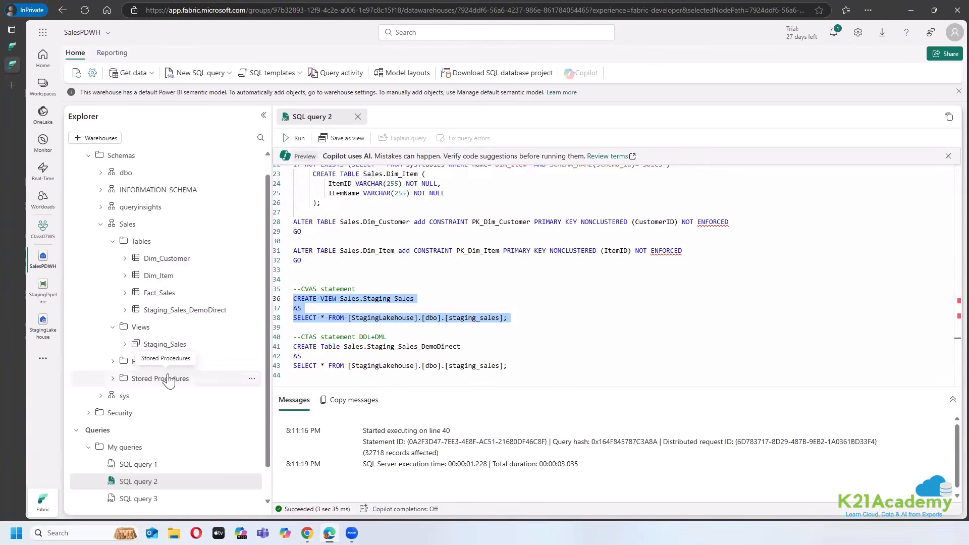
{"action": "left_click", "coordinate": [554, 368]}
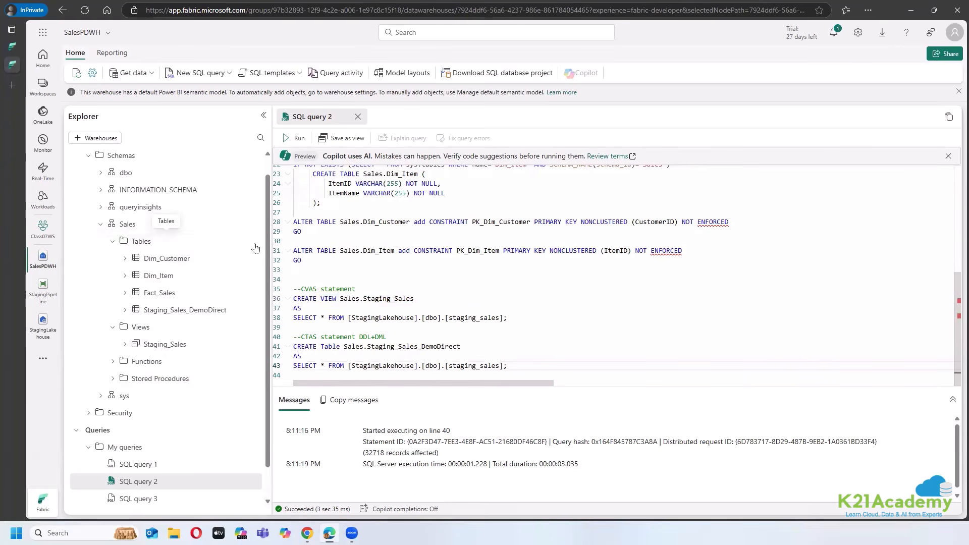
Step: Generate a new CREATE query from the Sales schema and clear its script to leave an empty query
{"action": "left_click", "coordinate": [252, 225]}
{"action": "mouse_move", "coordinate": [302, 241]}
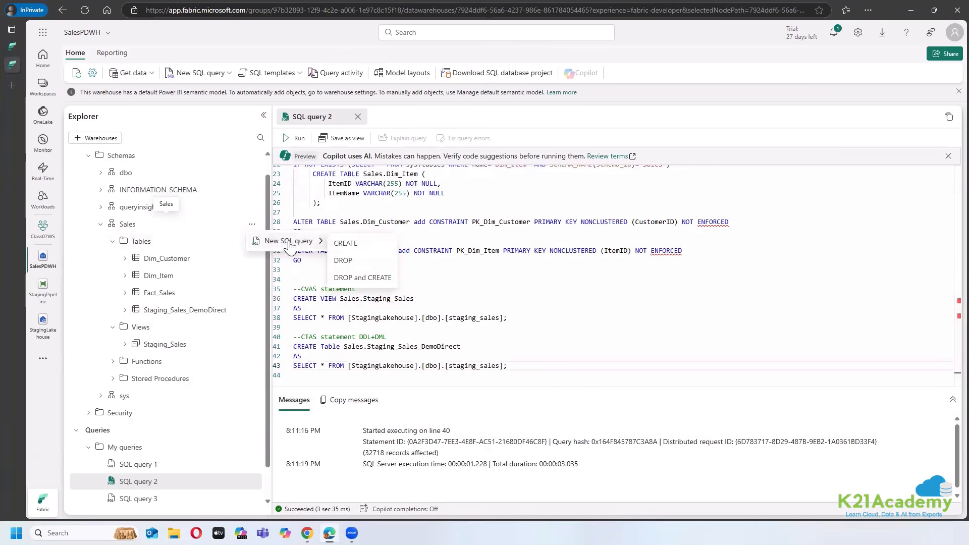
{"action": "left_click", "coordinate": [371, 243]}
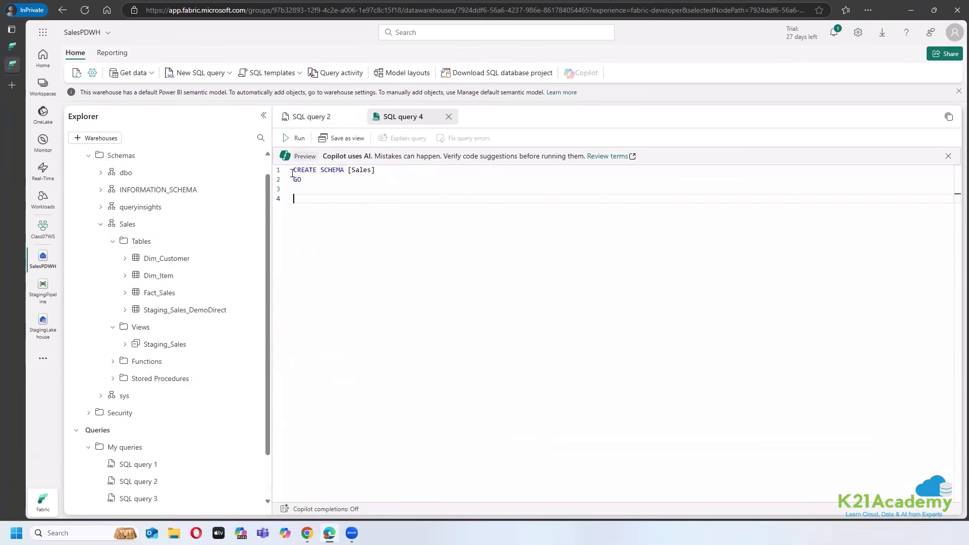
{"action": "key", "text": "ctrl+a"}
{"action": "key", "text": "Delete"}
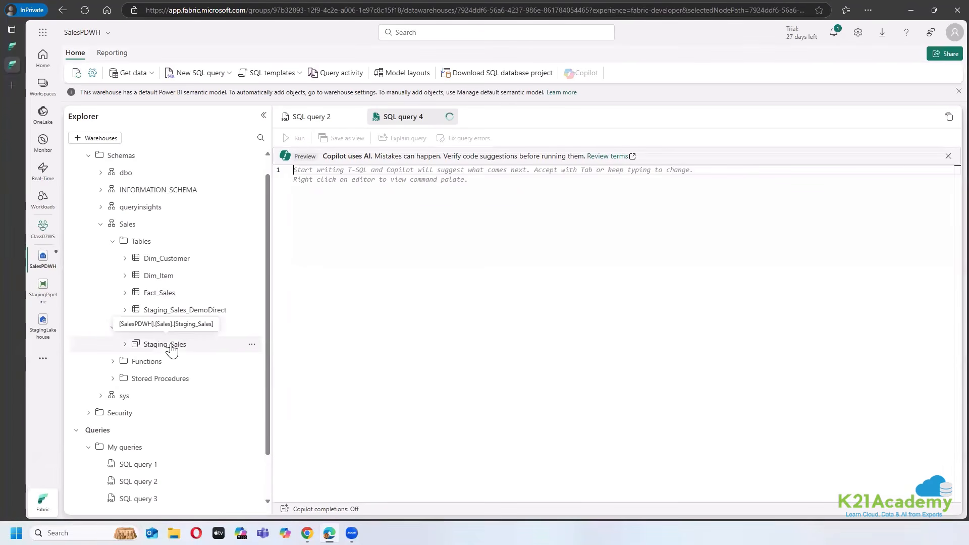
Step: Check the StagingLakehouse explorer and begin the empty SalesPDWH query with "insert into DimCustomer"
{"action": "left_click", "coordinate": [12, 45]}
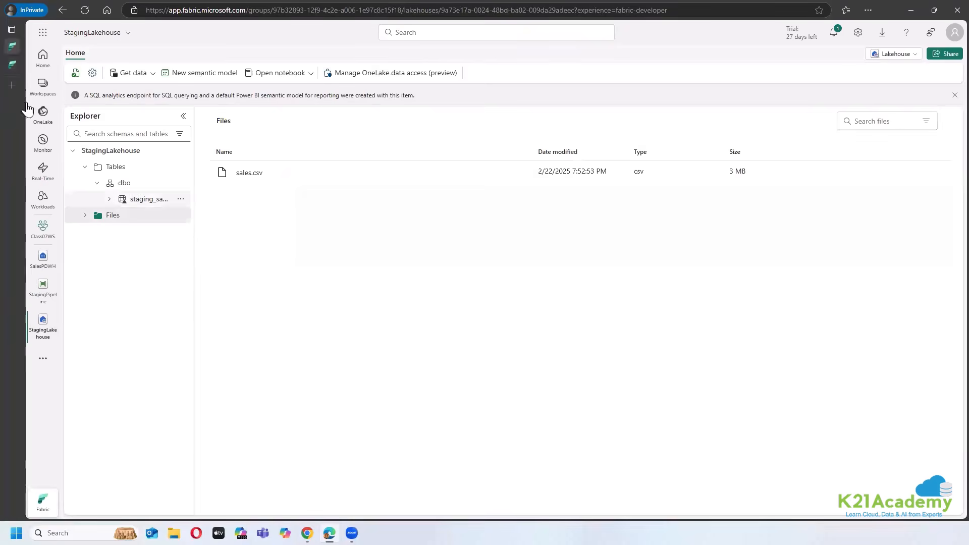
{"action": "left_click", "coordinate": [12, 65]}
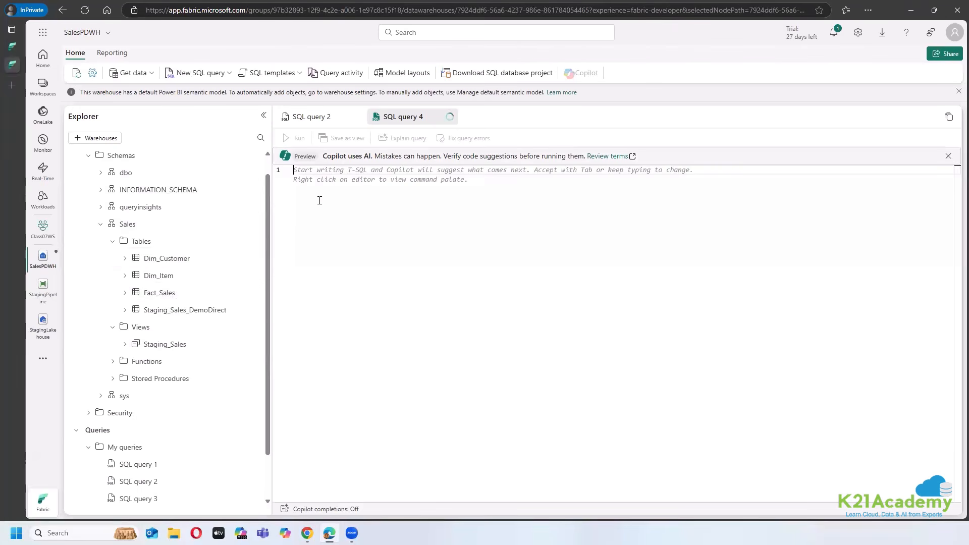
{"action": "type", "text": "inser t"}
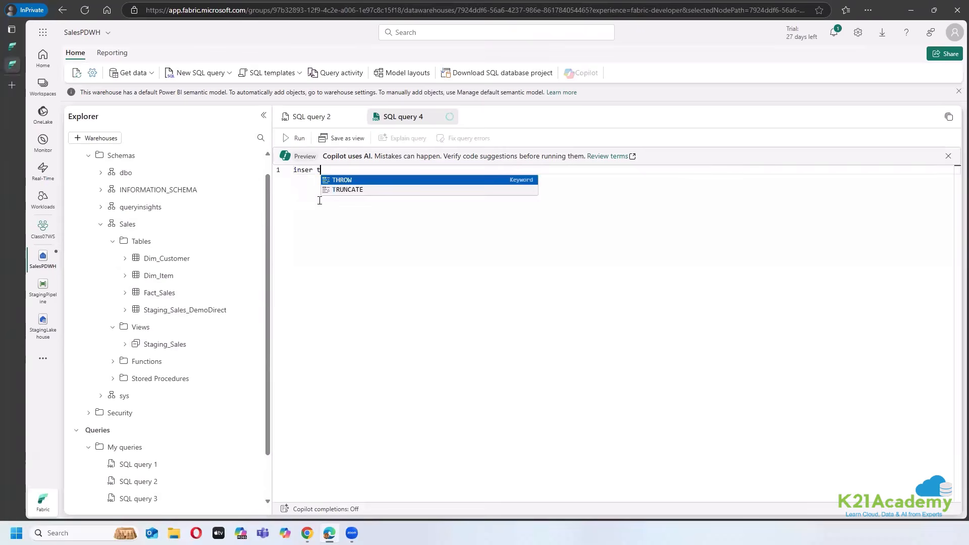
{"action": "key", "text": "BackSpace"}
{"action": "key", "text": "BackSpace"}
{"action": "type", "text": "t into sal"}
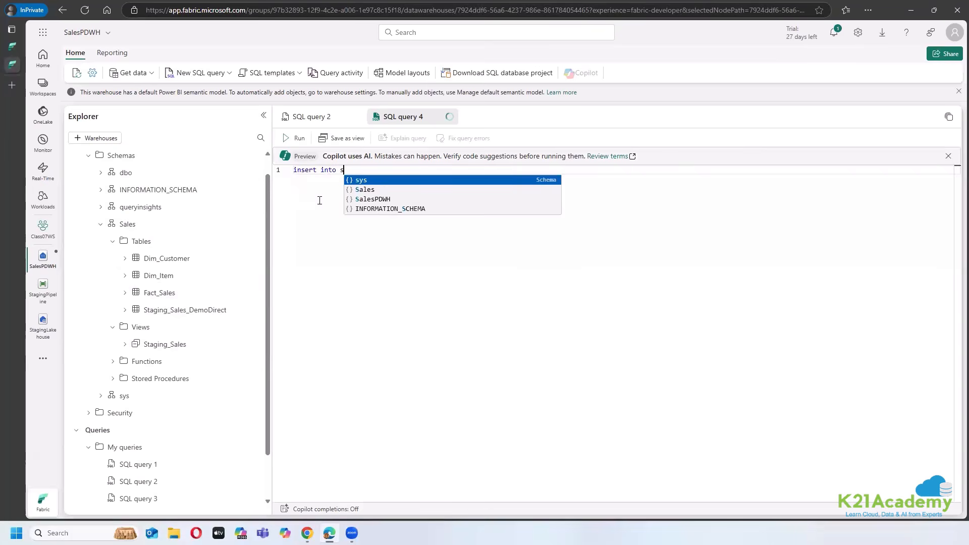
{"action": "key", "text": "BackSpace"}
{"action": "key", "text": "BackSpace"}
{"action": "key", "text": "BackSpace"}
{"action": "type", "text": "DIm"}
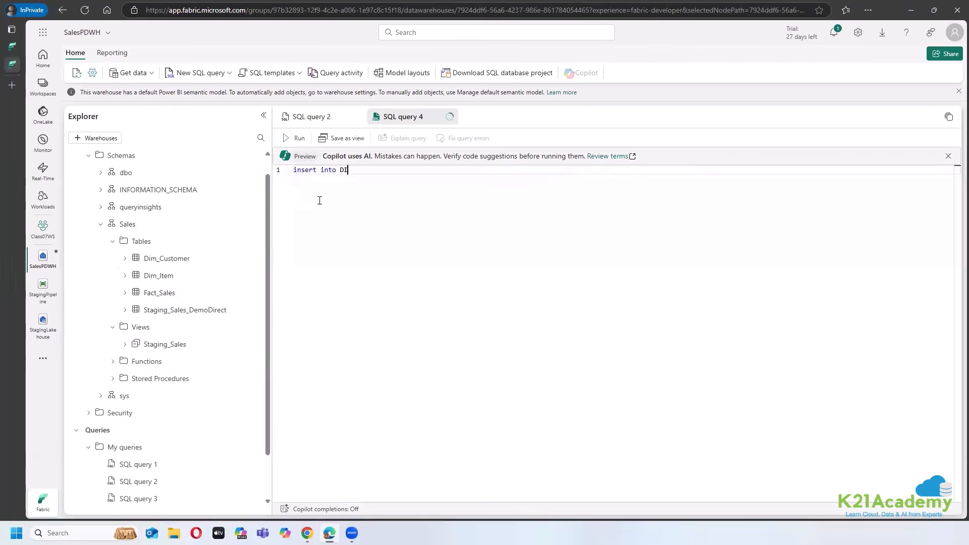
{"action": "key", "text": "BackSpace"}
{"action": "type", "text": "imCustome"}
{"action": "key", "text": "BackSpace"}
{"action": "key", "text": "BackSpace"}
{"action": "type", "text": "me"}
Step: Qualify the DimCustomer target of the insert statement with the Sales schema
{"action": "double_click", "coordinate": [341, 169]}
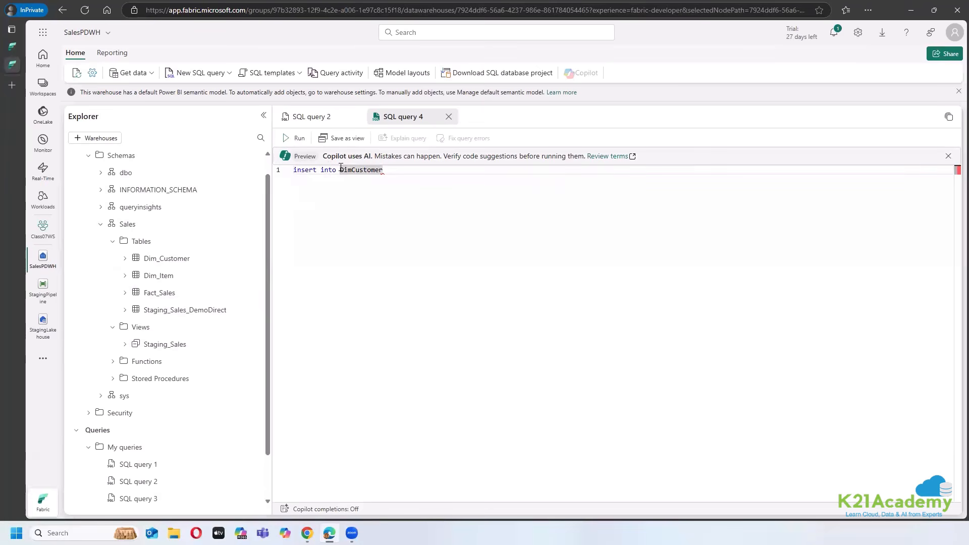
{"action": "left_click", "coordinate": [340, 170]}
{"action": "type", "text": "Sales."}
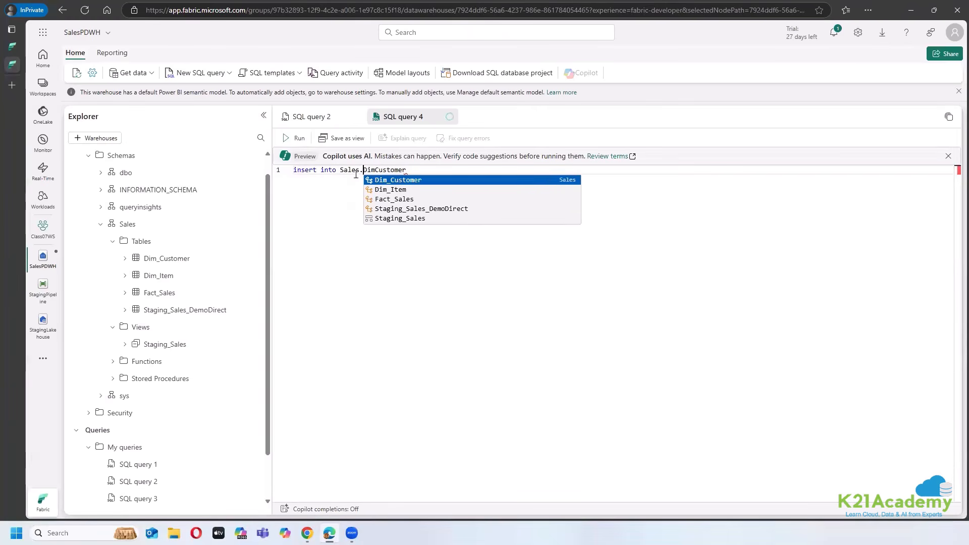
Step: Complete the insert statement with "select * from Sales.Staging_Sales" as its source
{"action": "left_click", "coordinate": [416, 172]}
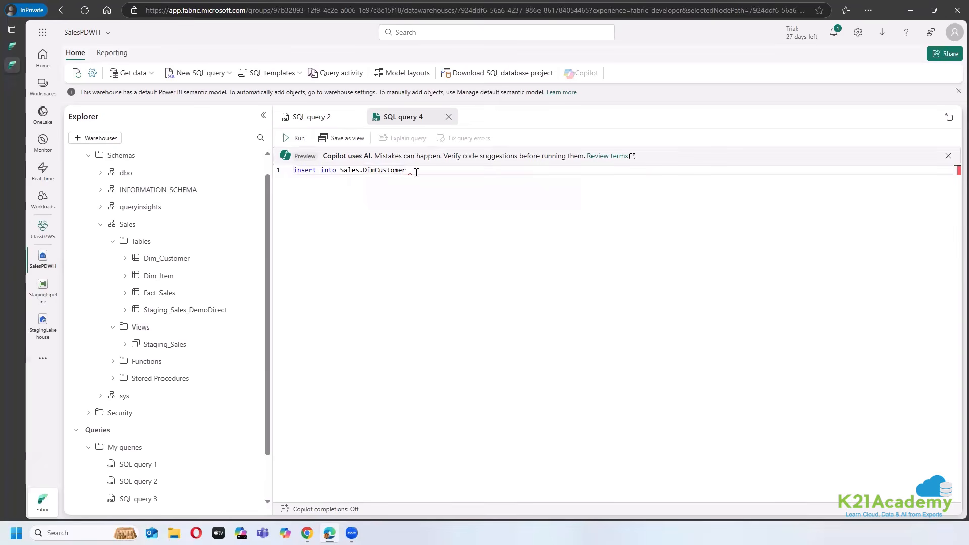
{"action": "type", "text": "select * fo"}
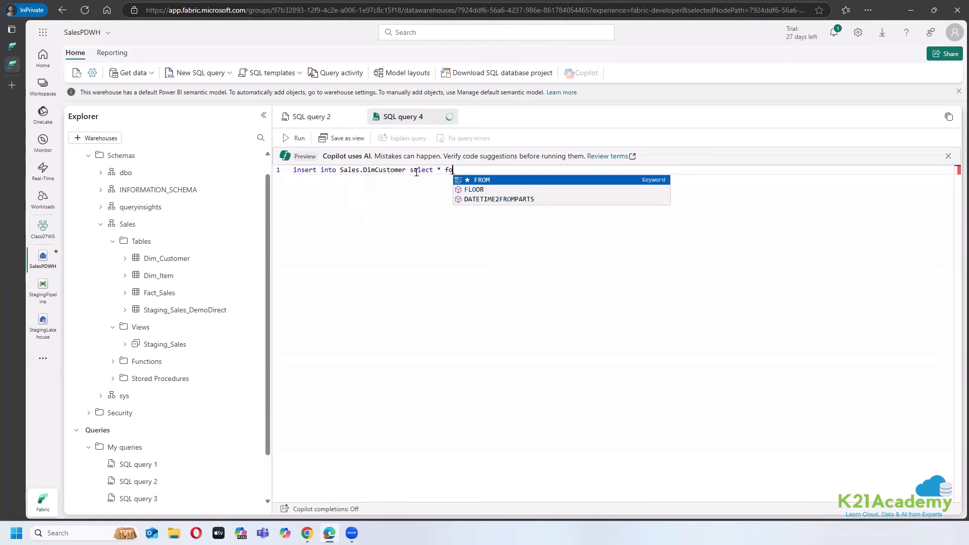
{"action": "key", "text": "BackSpace"}
{"action": "type", "text": "rom "}
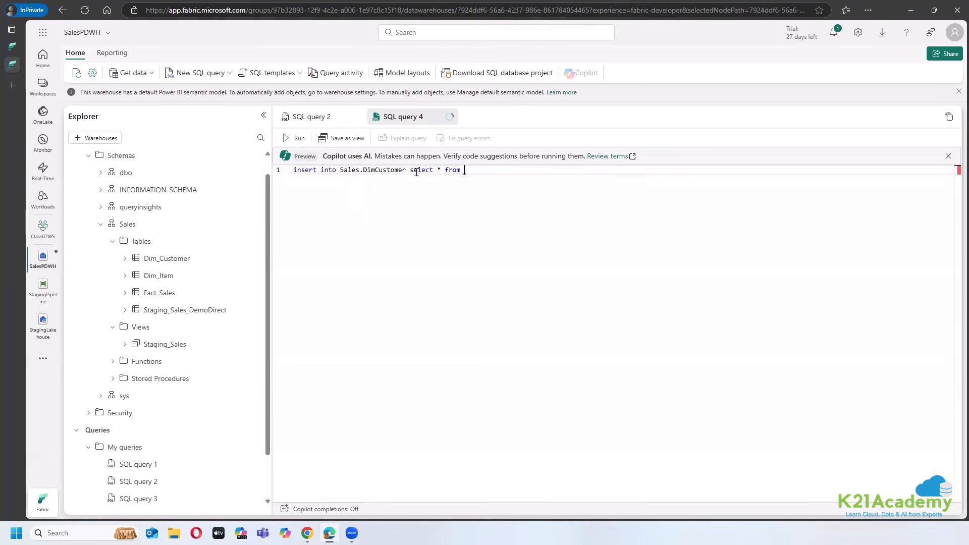
{"action": "type", "text": "Sales."}
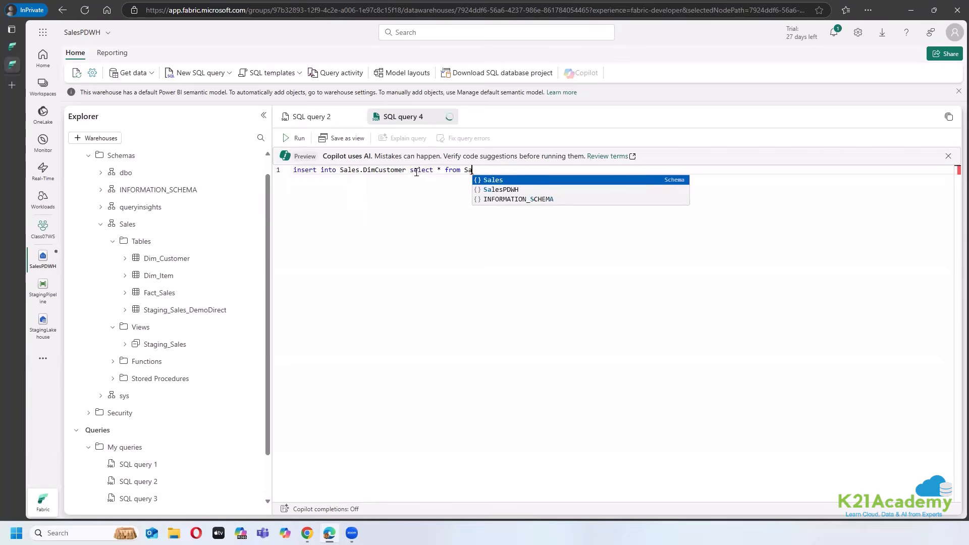
{"action": "type", "text": "Staging_Sales"}
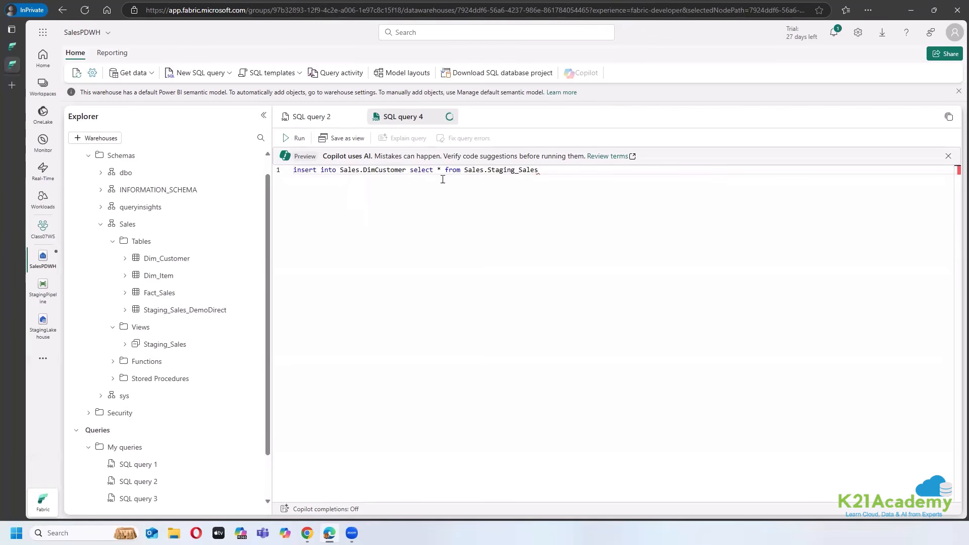
Step: Compare the columns of the Staging_Sales view, the Dim_Customer table and the lakehouse's staging_sales table, and return to the SalesPDWH query
{"action": "left_click", "coordinate": [126, 345]}
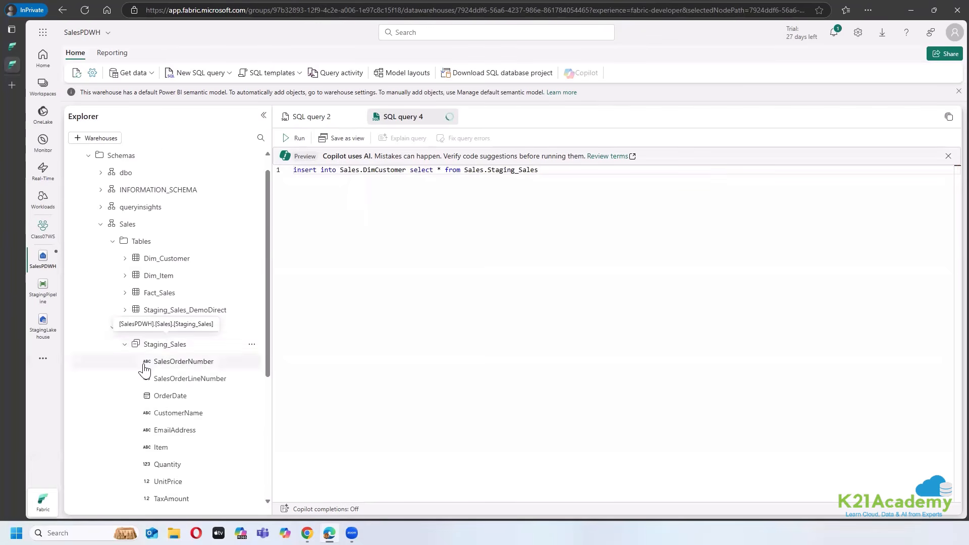
{"action": "scroll", "coordinate": [187, 373], "scroll_direction": "down", "scroll_amount": 2}
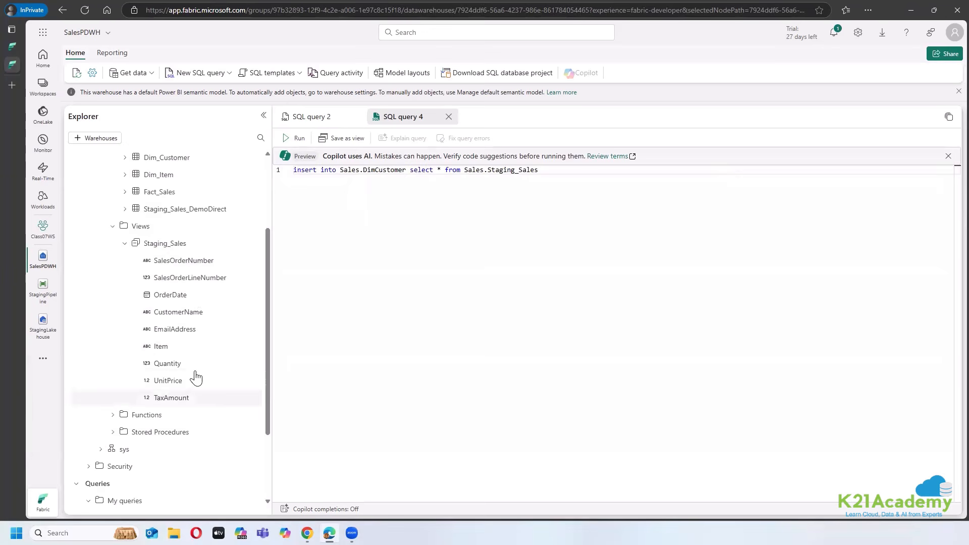
{"action": "left_click", "coordinate": [124, 158]}
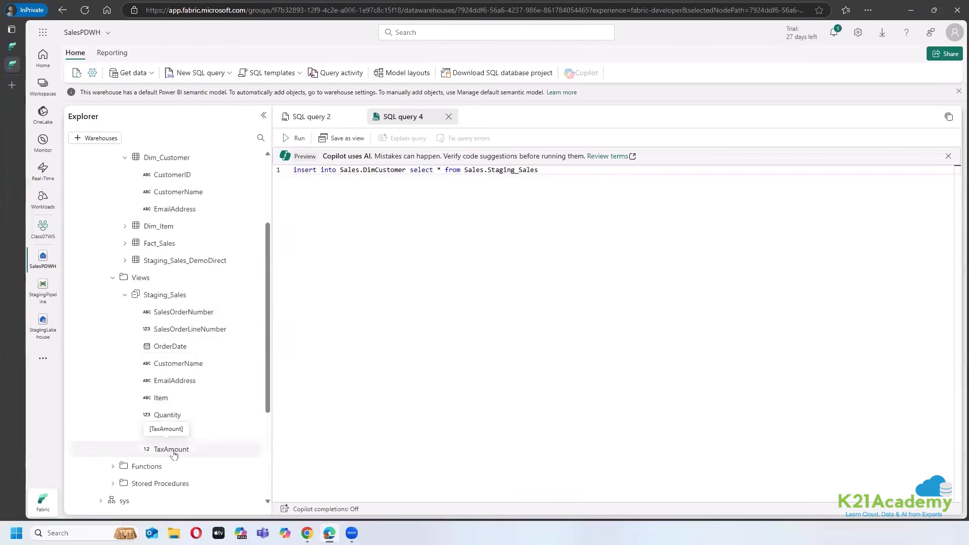
{"action": "left_click", "coordinate": [12, 46]}
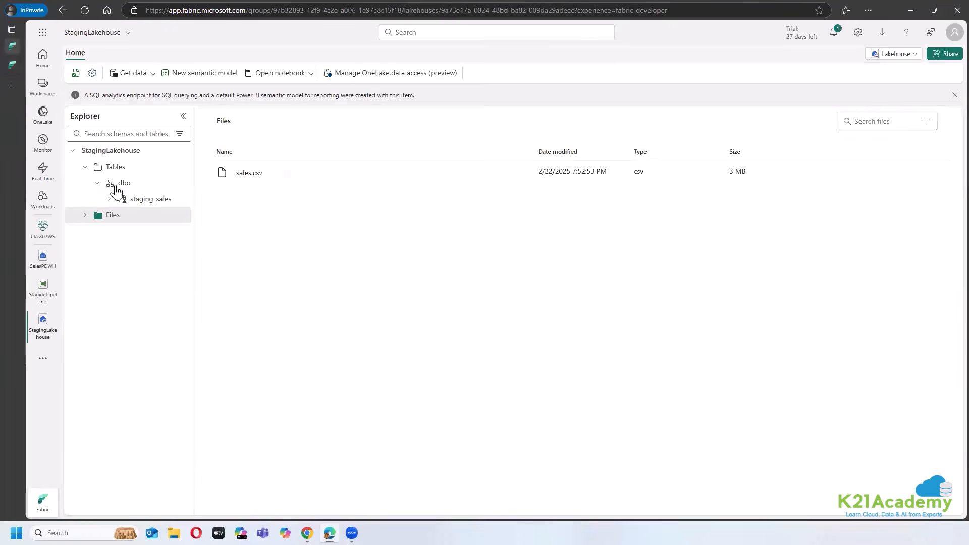
{"action": "left_click", "coordinate": [110, 199]}
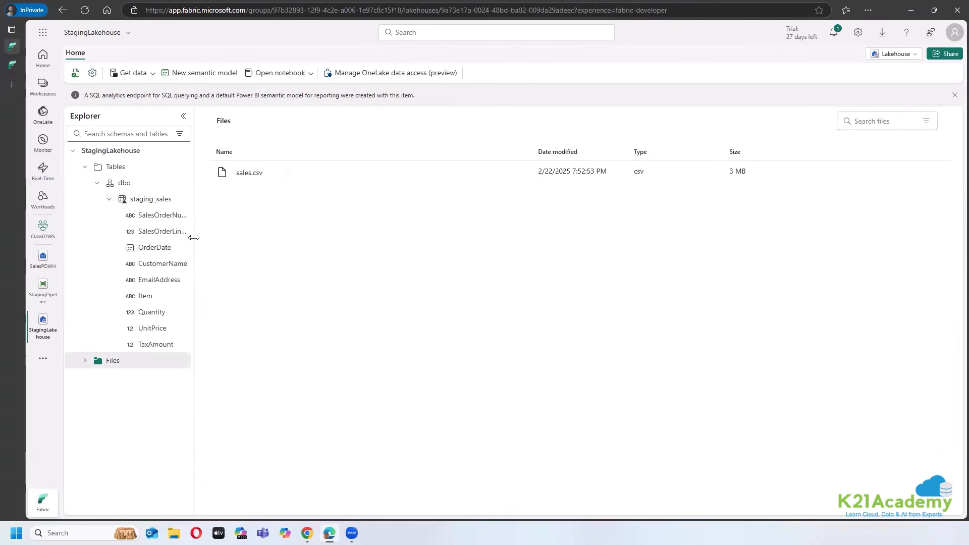
{"action": "left_click_drag", "start_coordinate": [195, 241], "coordinate": [261, 245]}
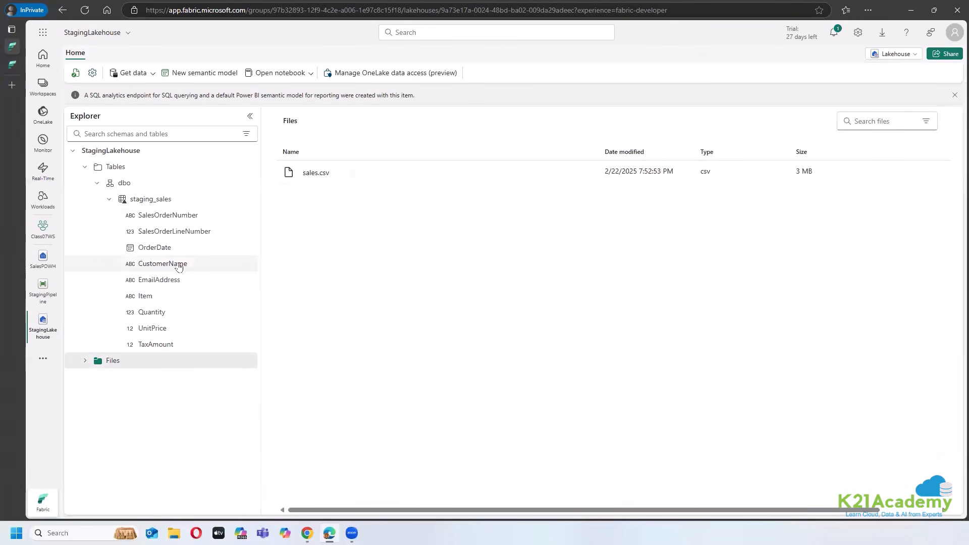
{"action": "left_click", "coordinate": [11, 66]}
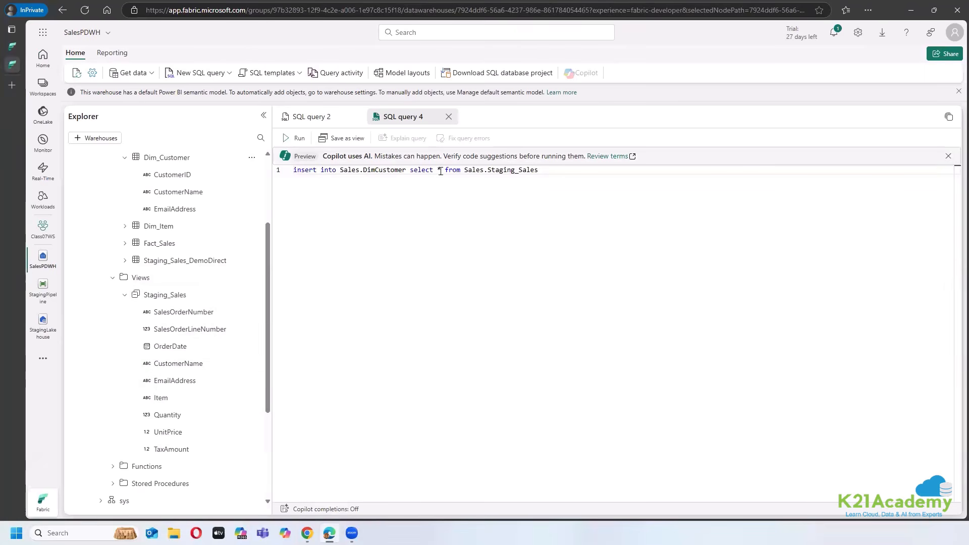
Step: Replace the asterisk in the select list with the columns CustomerName and EmailAddress
{"action": "key", "text": "BackSpace"}
{"action": "type", "text": "CustomerName"}
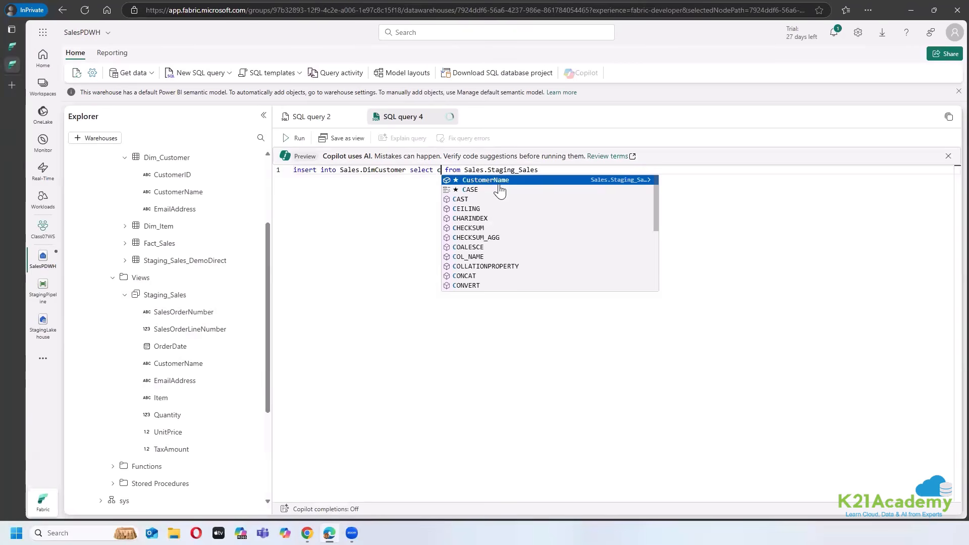
{"action": "key", "text": "Tab"}
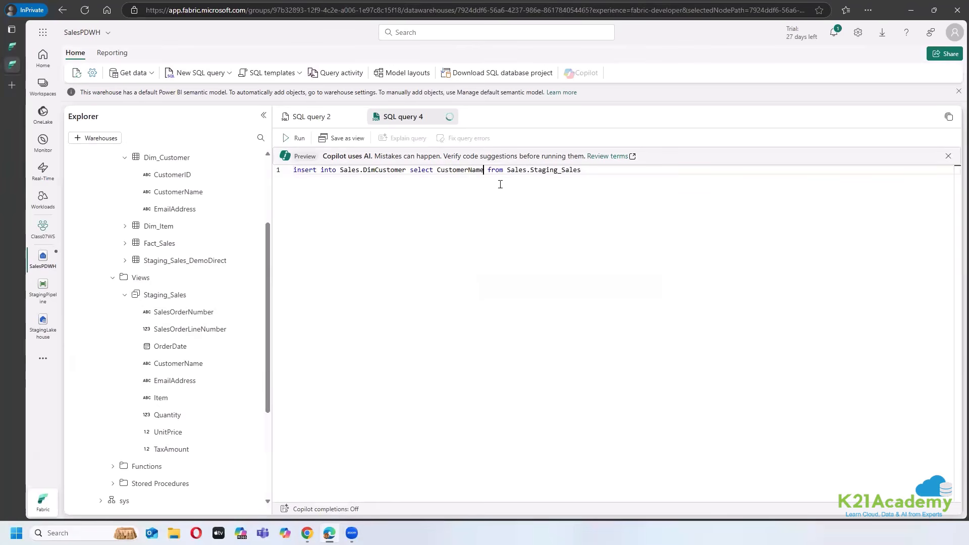
{"action": "type", "text": ","}
{"action": "scroll", "coordinate": [171, 222], "scroll_direction": "up", "scroll_amount": 1}
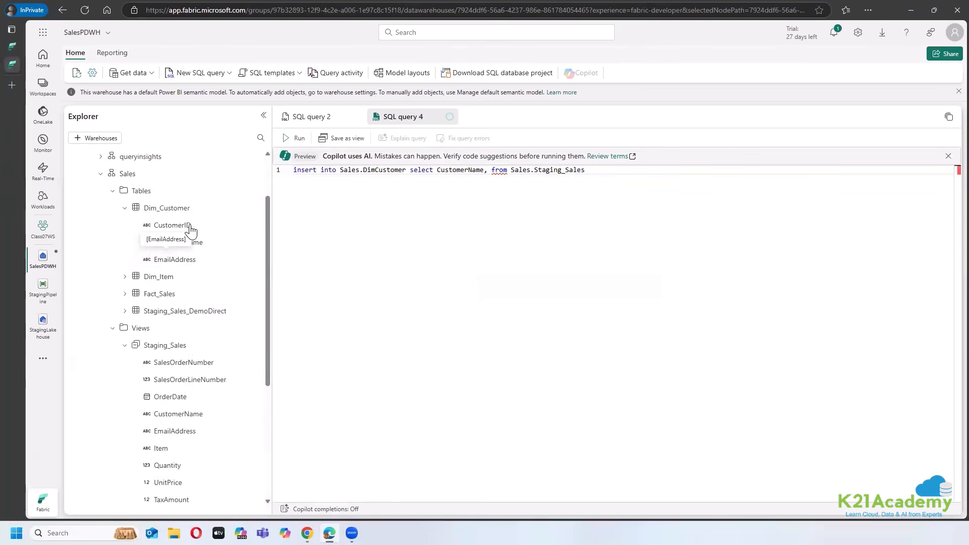
{"action": "scroll", "coordinate": [194, 384], "scroll_direction": "down", "scroll_amount": 2}
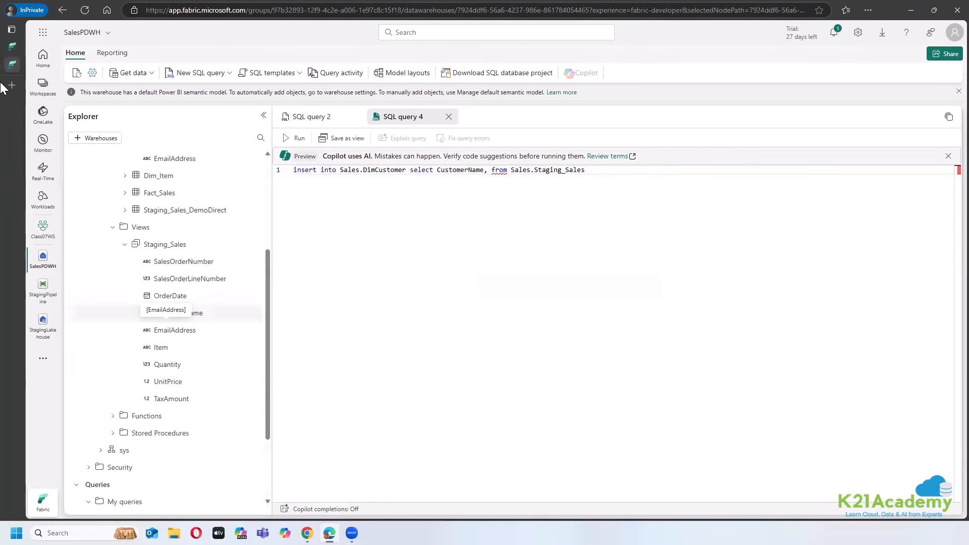
{"action": "left_click", "coordinate": [12, 47]}
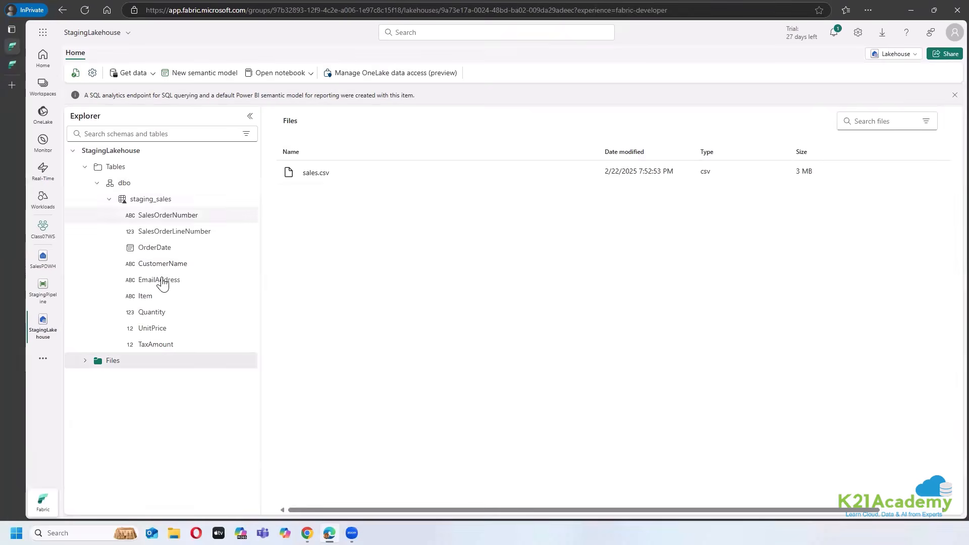
{"action": "left_click", "coordinate": [12, 64]}
{"action": "type", "text": "EmailAddress"}
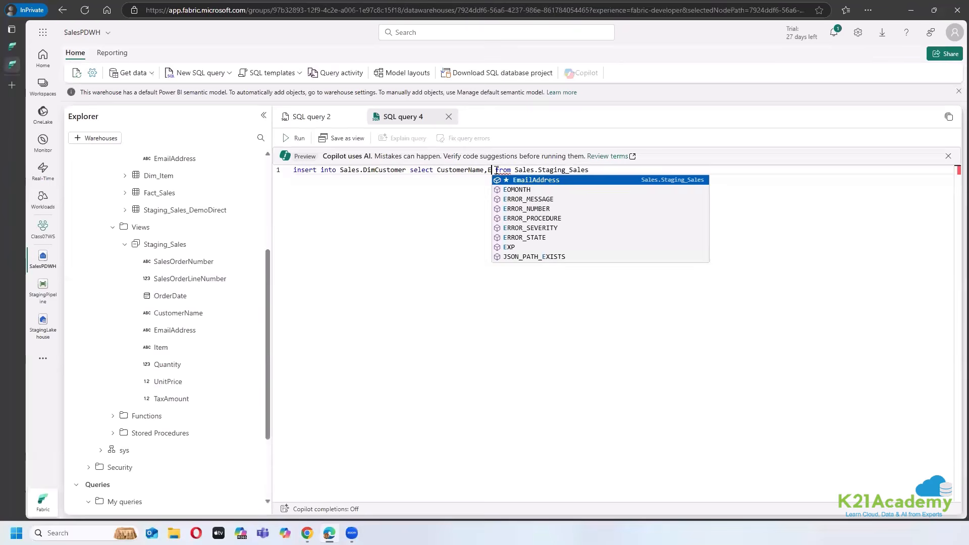
{"action": "key", "text": "Return"}
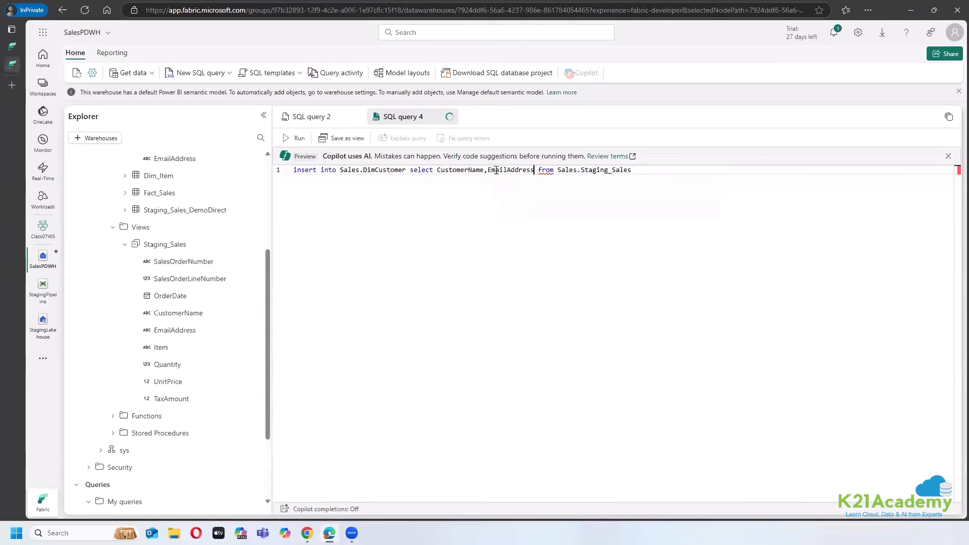
Step: Add a comma before CustomerName to leave room for a first column in the select list
{"action": "left_click", "coordinate": [437, 170]}
{"action": "type", "text": ","}
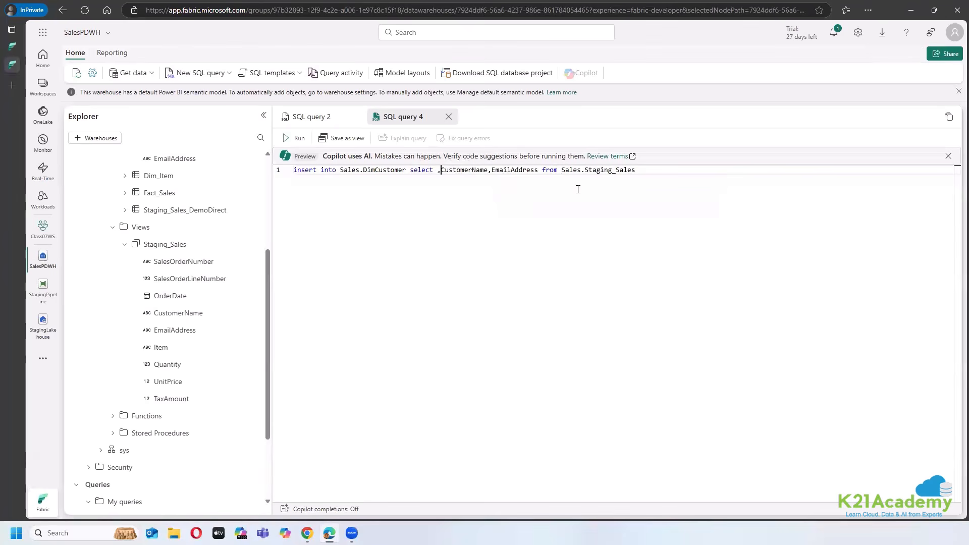
{"action": "key", "text": "Left"}
{"action": "left_click_drag", "start_coordinate": [673, 168], "coordinate": [375, 183]}
{"action": "left_click", "coordinate": [281, 175]}
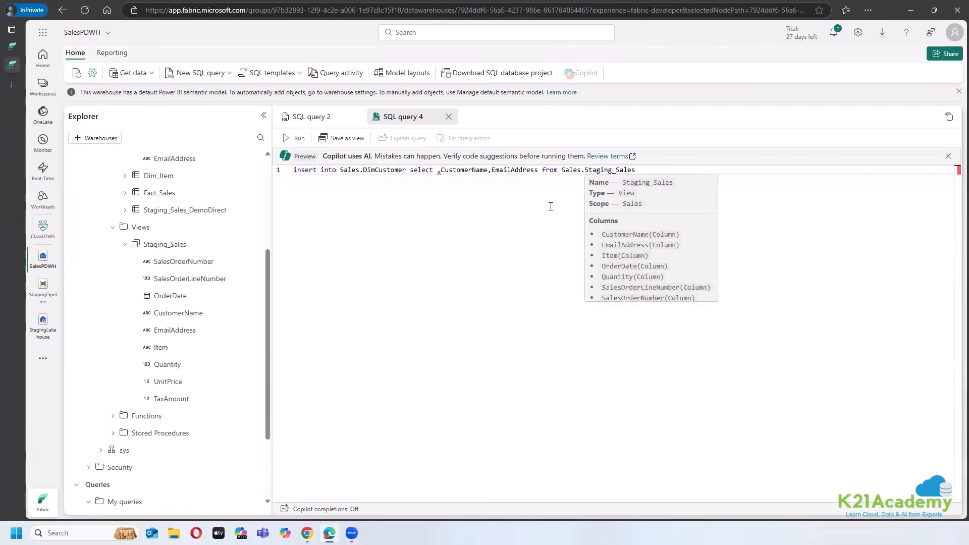
{"action": "left_click", "coordinate": [437, 170]}
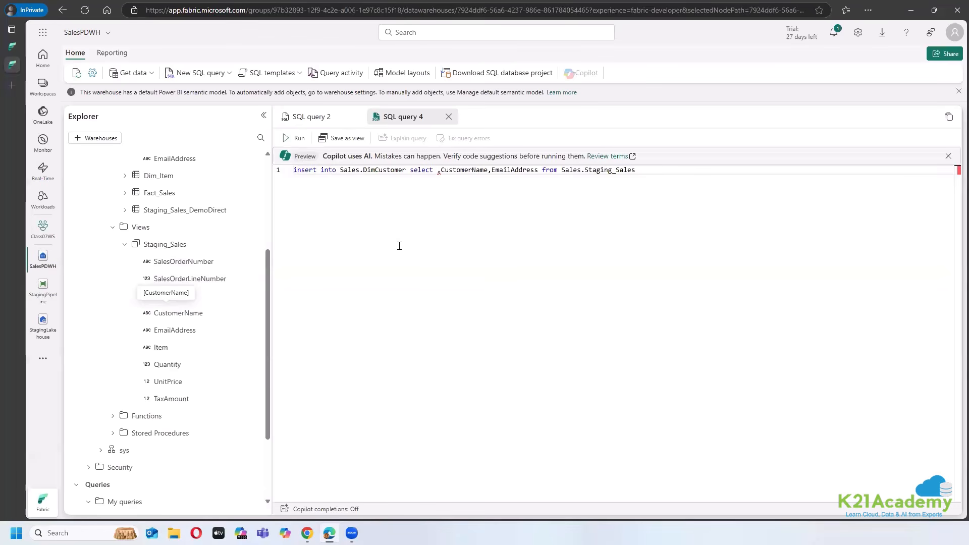
Step: Review the Dim_Customer and Staging_Sales columns once more and delete the whole insert statement from the query
{"action": "scroll", "coordinate": [199, 315], "scroll_direction": "up", "scroll_amount": 3}
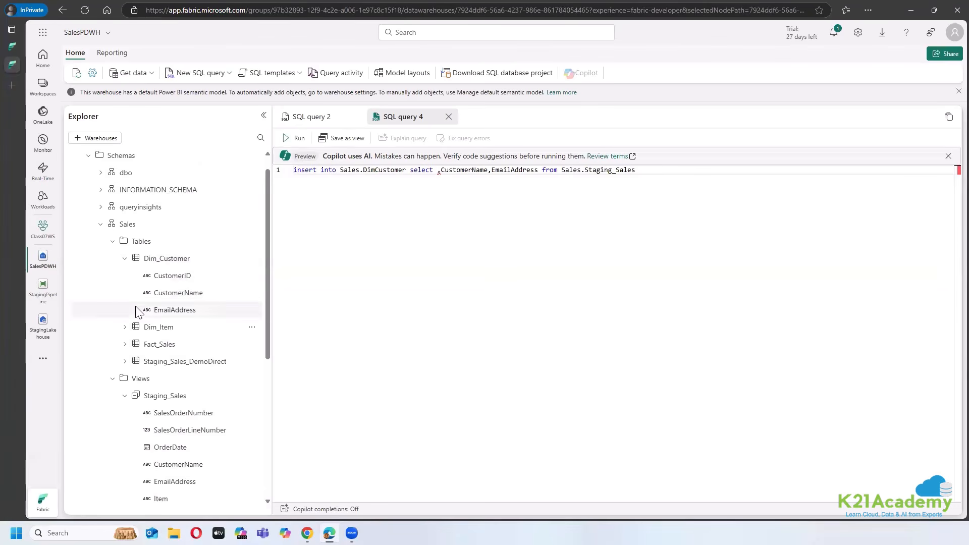
{"action": "scroll", "coordinate": [176, 346], "scroll_direction": "down", "scroll_amount": 3}
{"action": "scroll", "coordinate": [212, 312], "scroll_direction": "up", "scroll_amount": 2}
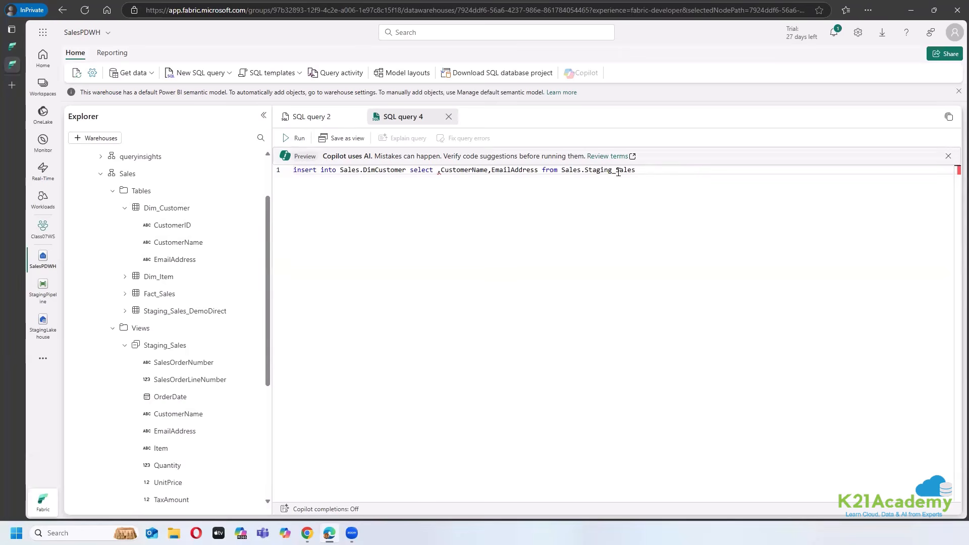
{"action": "left_click_drag", "start_coordinate": [650, 172], "coordinate": [256, 185]}
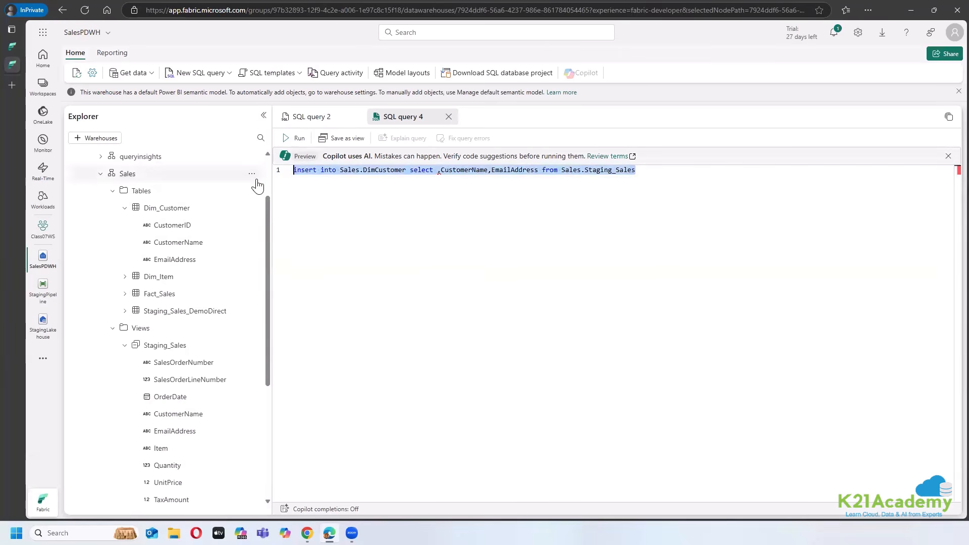
{"action": "key", "text": "Delete"}
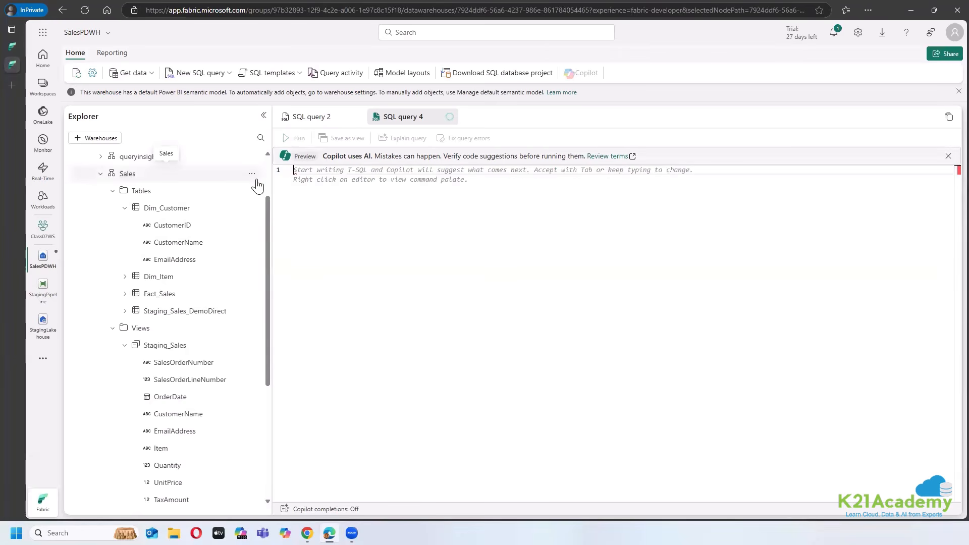
Step: Write the comment "-- Option NO 1 is INSERT INTO TABLE" on the first line of the query
{"action": "type", "text": "-- Options i"}
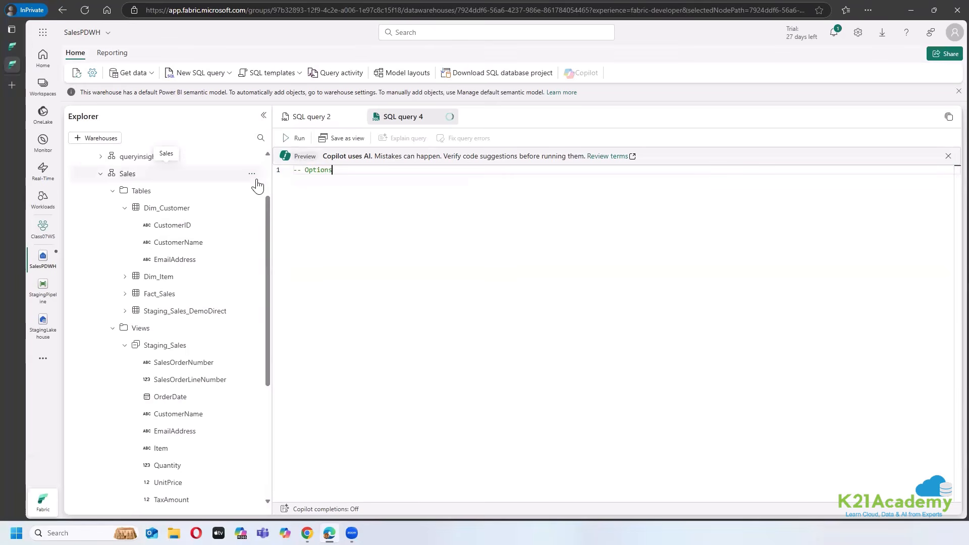
{"action": "key", "text": "BackSpace"}
{"action": "key", "text": "BackSpace"}
{"action": "key", "text": "BackSpace"}
{"action": "type", "text": "NO 1 is INSERT T"}
{"action": "type", "text": "NTO TABLE"}
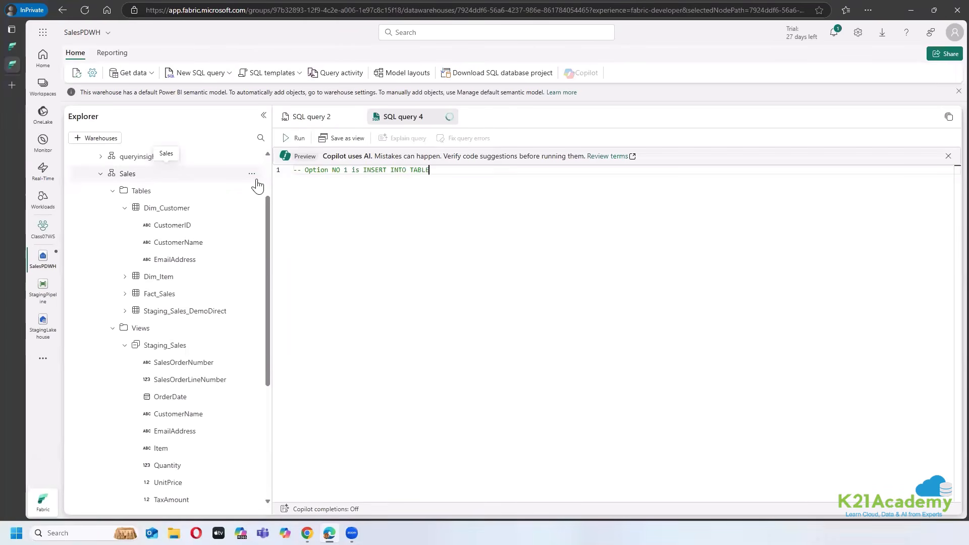
Step: Extend the Option NO 1 comment on the first line with "SELCT FROM VIEW"
{"action": "type", "text": " SELCT FROM VIEW"}
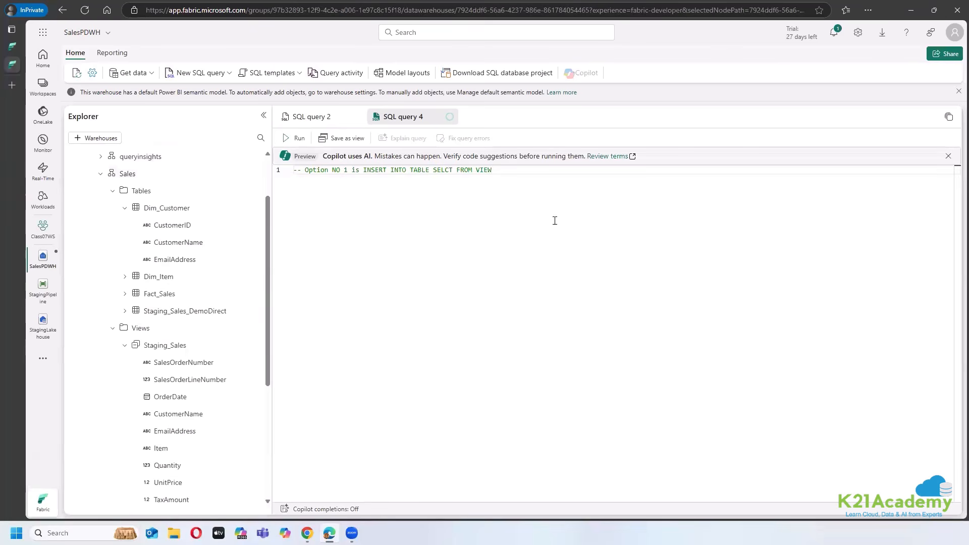
Step: Review the CVAS and CTAS statements in SQL query 2, and look into the Sales schema's stored procedures with the Staging_Sales columns collapsed
{"action": "left_click", "coordinate": [313, 118]}
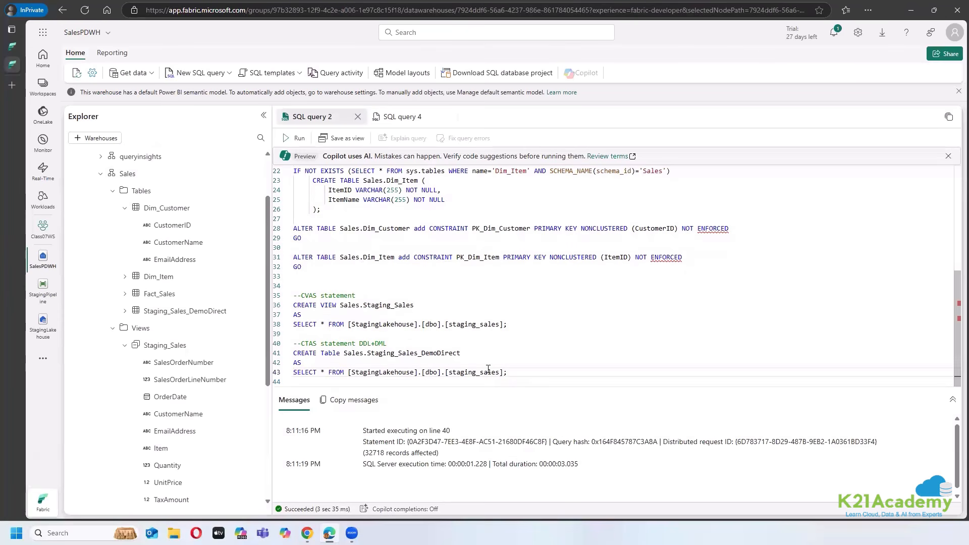
{"action": "left_click_drag", "start_coordinate": [488, 369], "coordinate": [322, 378]}
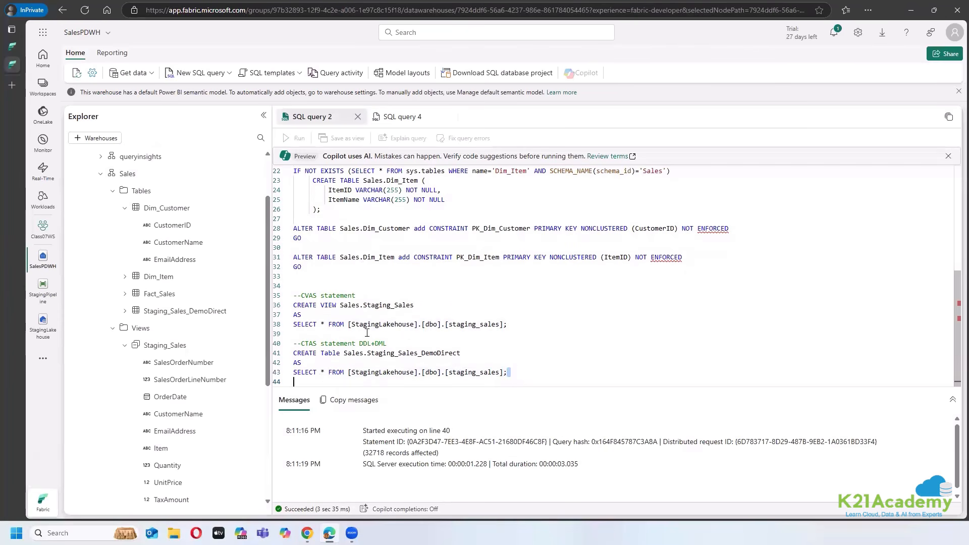
{"action": "left_click", "coordinate": [112, 329]}
{"action": "left_click", "coordinate": [112, 329]}
{"action": "left_click", "coordinate": [125, 345]}
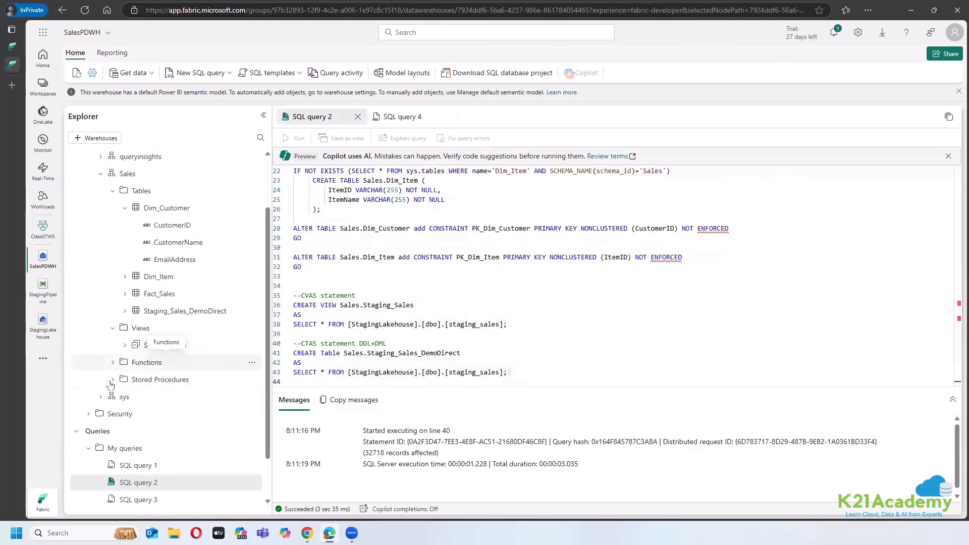
{"action": "left_click", "coordinate": [112, 380]}
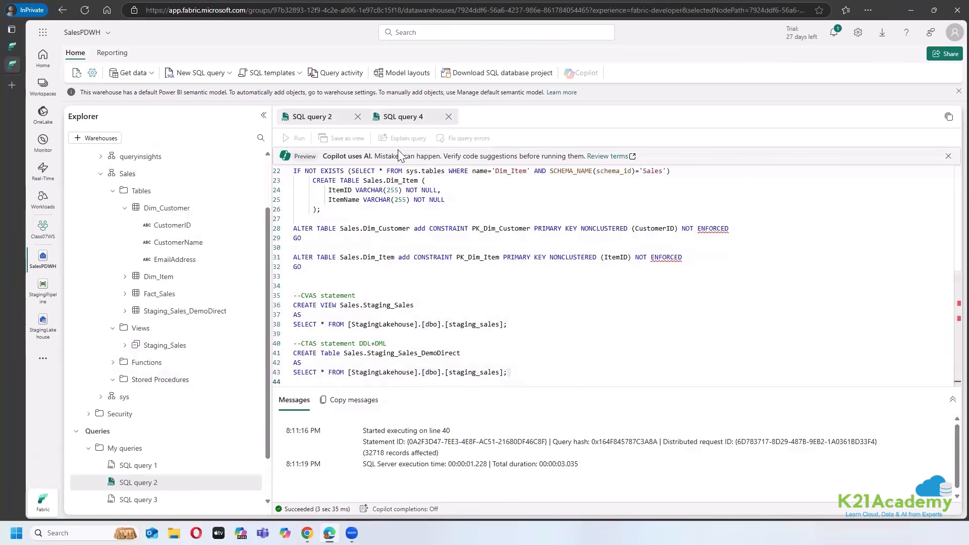
Step: Paste the CREATE OR ALTER PROCEDURE Sales.LoadDataFromStaging script into SQL query 4, leaving a blank line below the comment
{"action": "left_click", "coordinate": [402, 117]}
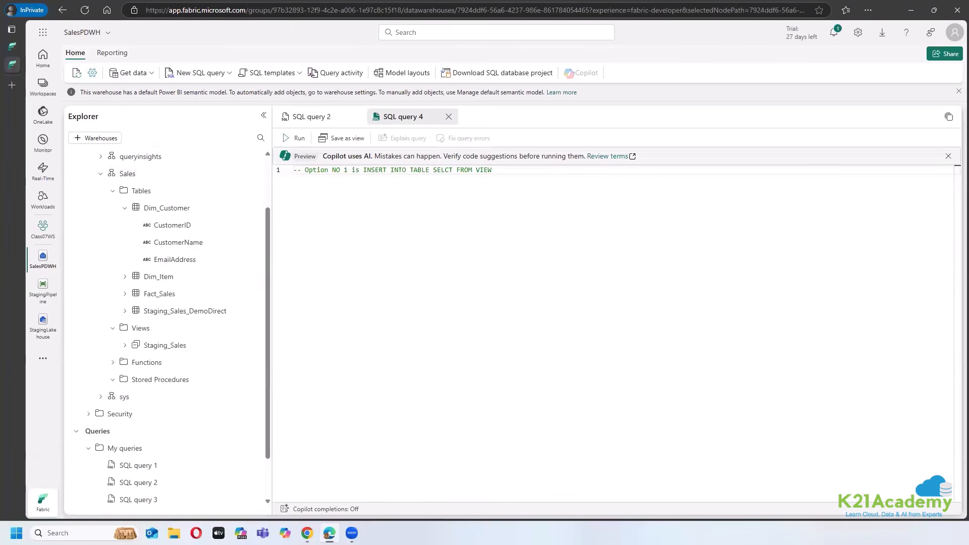
{"action": "key", "text": "alt+Tab"}
{"action": "left_click", "coordinate": [308, 190]}
{"action": "key", "text": "Return"}
{"action": "key", "text": "Return"}
{"action": "key", "text": "ctrl+v"}
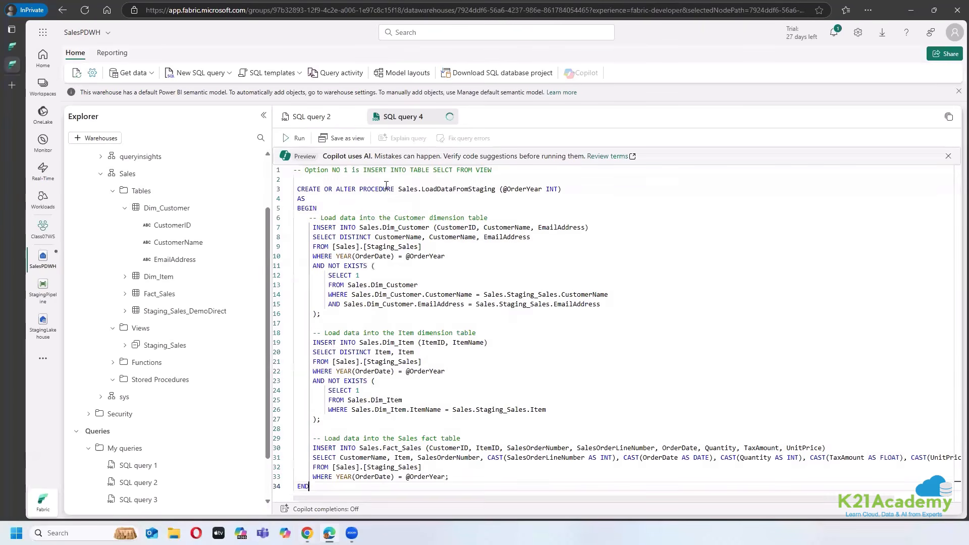
Step: Remove the leading space from the procedure's CREATE, AS, BEGIN and END lines so they start at the margin
{"action": "left_click", "coordinate": [297, 189]}
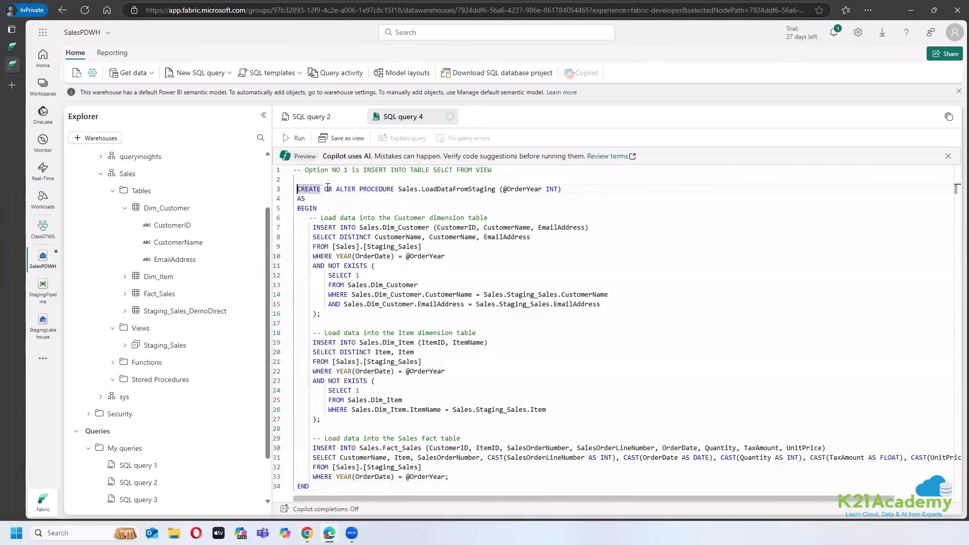
{"action": "key", "text": "BackSpace"}
{"action": "key", "text": "Down"}
{"action": "key", "text": "Delete"}
{"action": "key", "text": "Down"}
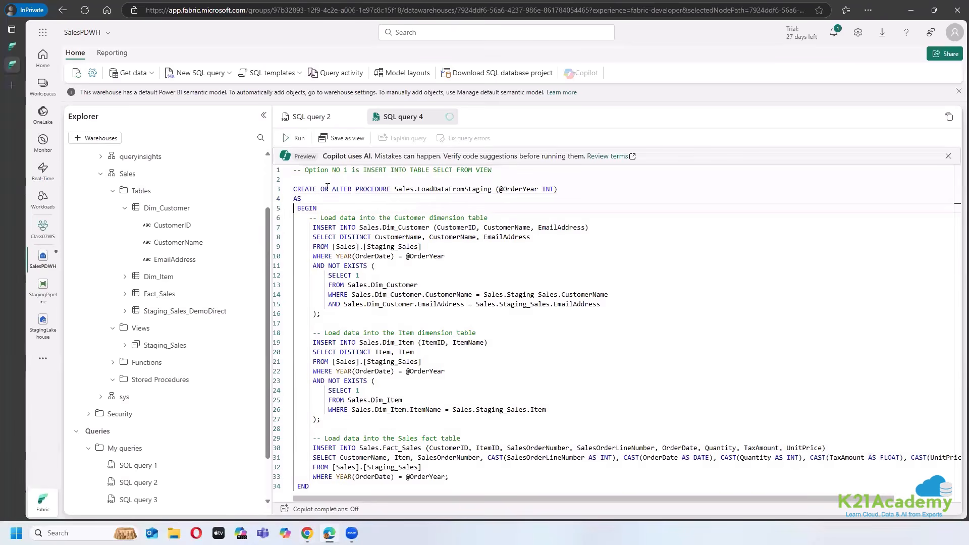
{"action": "key", "text": "BackSpace"}
{"action": "left_click", "coordinate": [296, 486]}
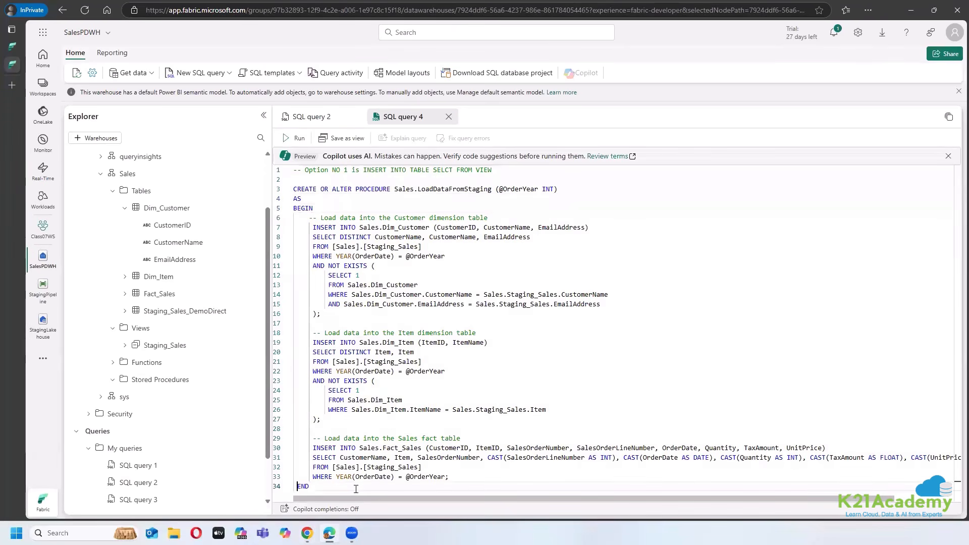
{"action": "key", "text": "BackSpace"}
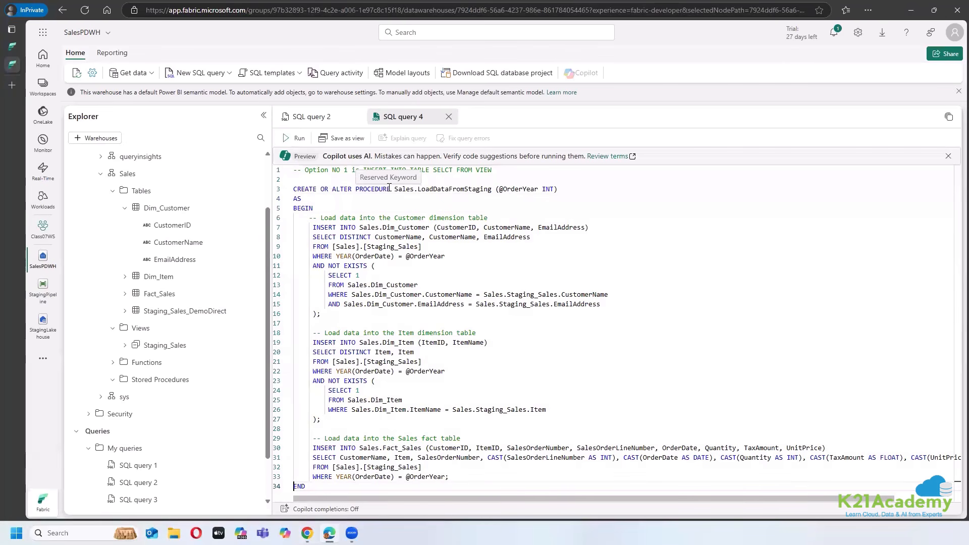
{"action": "double_click", "coordinate": [519, 189]}
{"action": "double_click", "coordinate": [548, 189]}
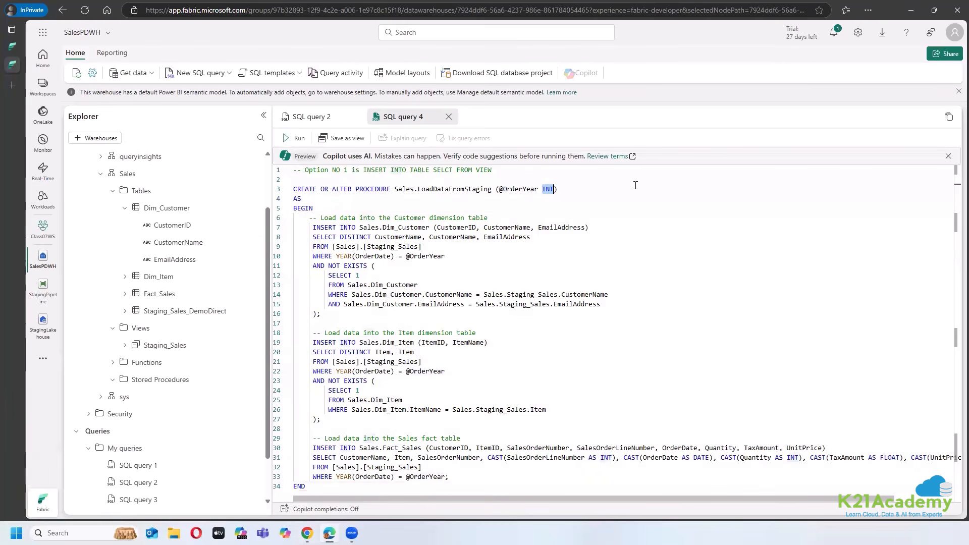
{"action": "left_click", "coordinate": [640, 185]}
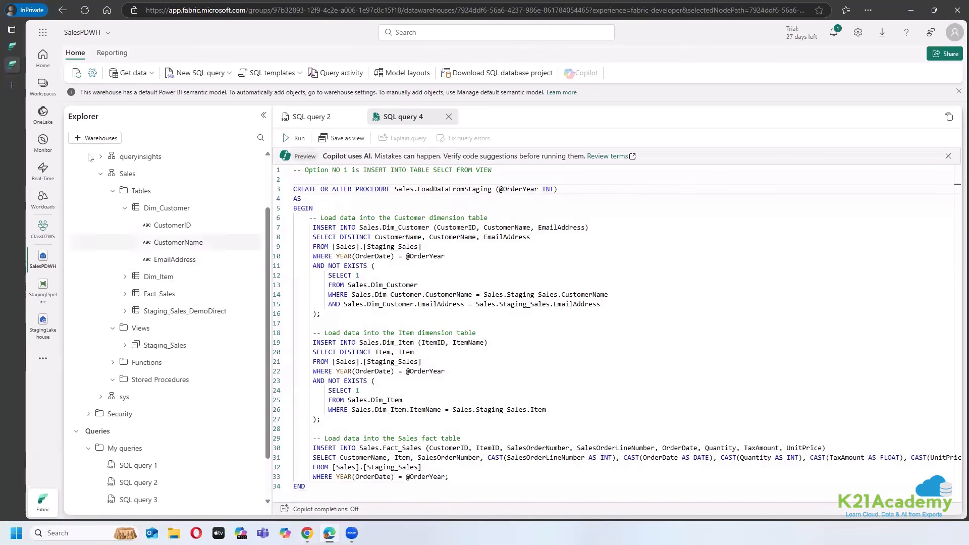
{"action": "left_click", "coordinate": [12, 47]}
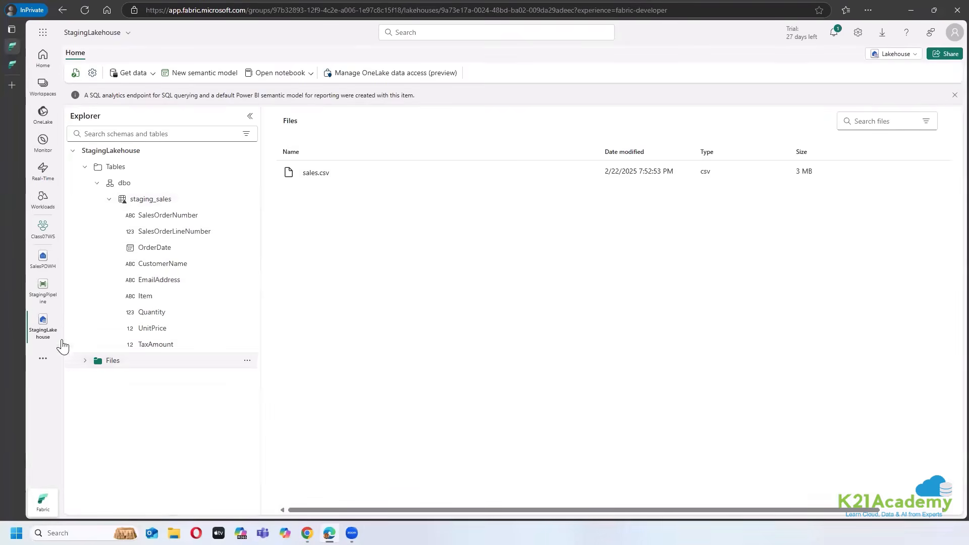
{"action": "left_click", "coordinate": [12, 64]}
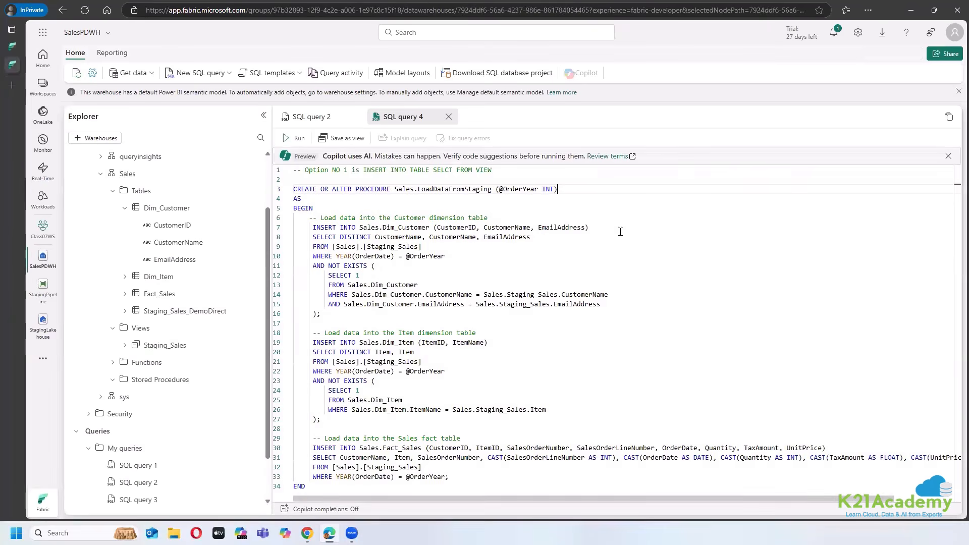
{"action": "left_click_drag", "start_coordinate": [309, 228], "coordinate": [430, 228]}
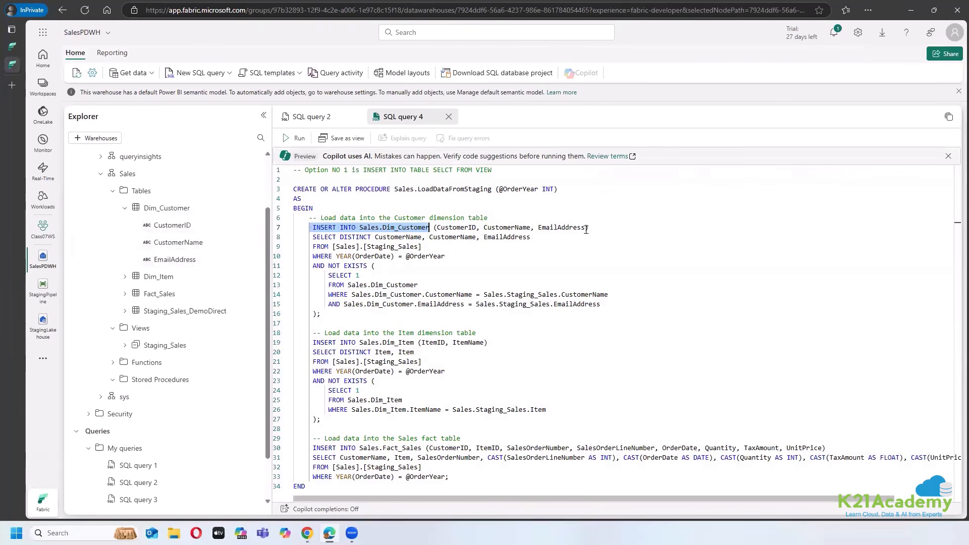
{"action": "double_click", "coordinate": [319, 237]}
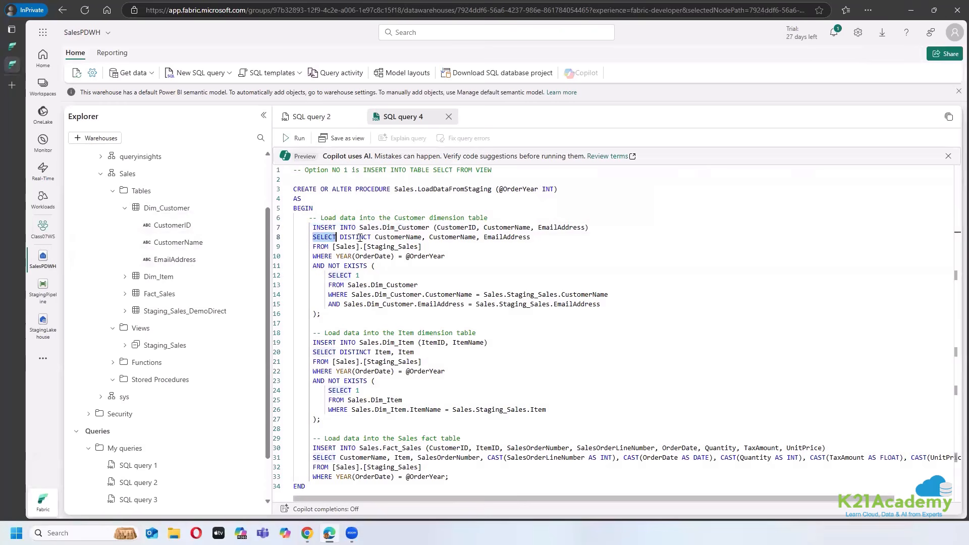
{"action": "double_click", "coordinate": [360, 238]}
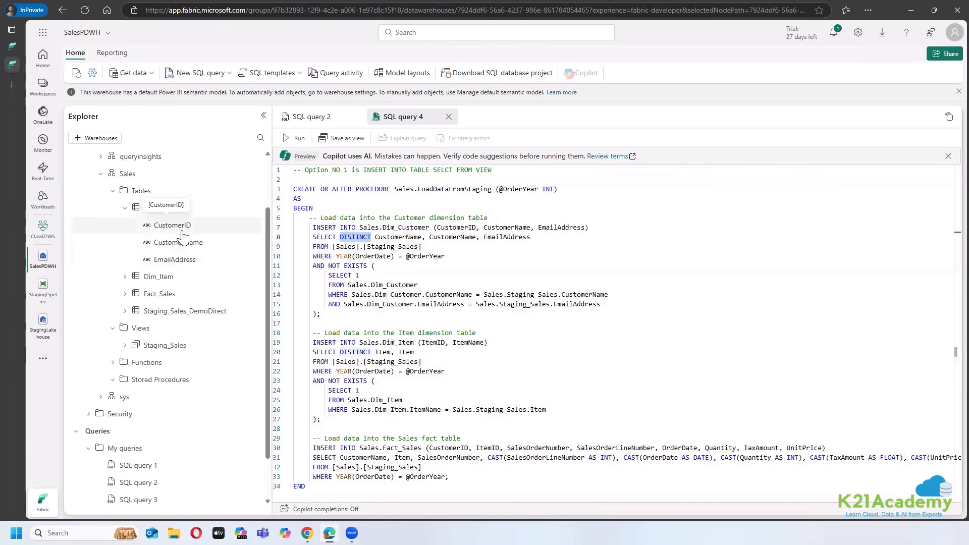
{"action": "left_click", "coordinate": [452, 257]}
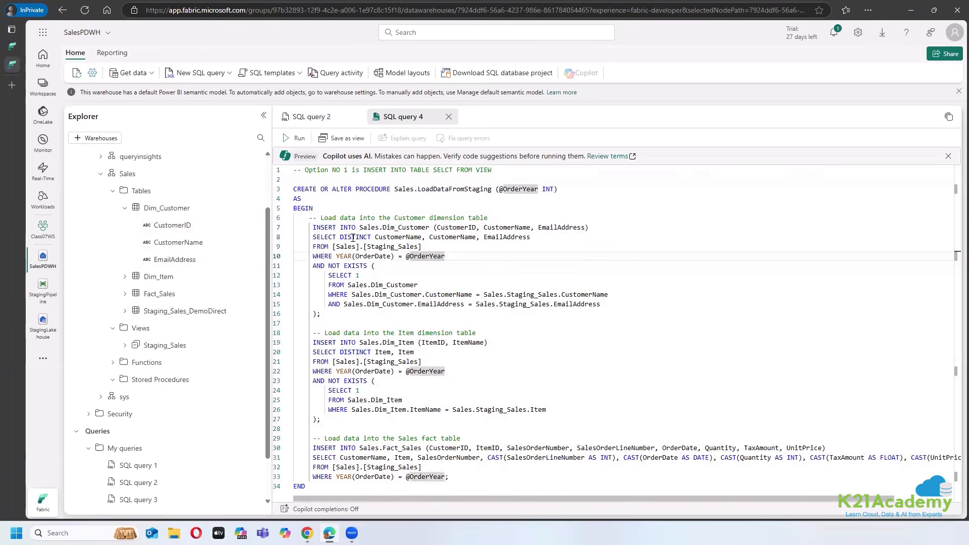
{"action": "double_click", "coordinate": [353, 237]}
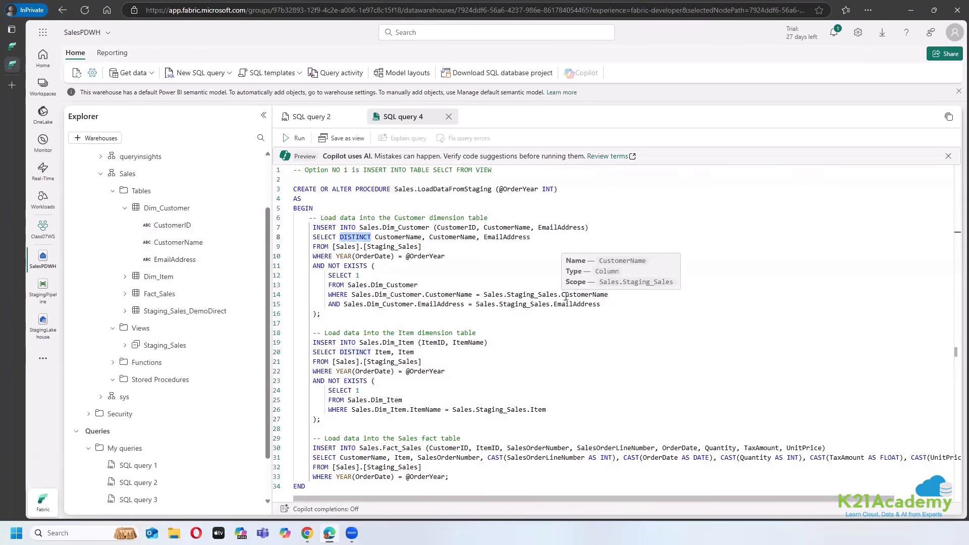
{"action": "left_click", "coordinate": [382, 265]}
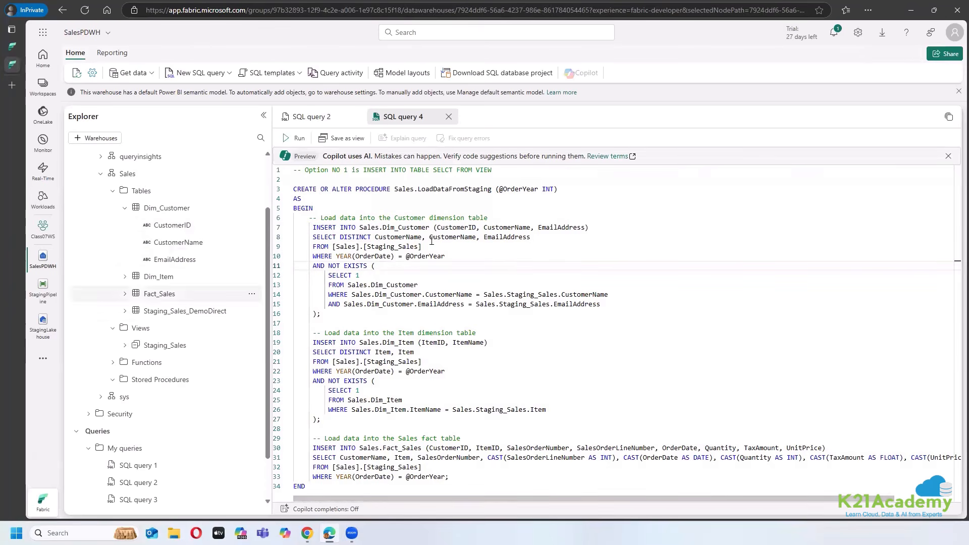
{"action": "double_click", "coordinate": [397, 239]}
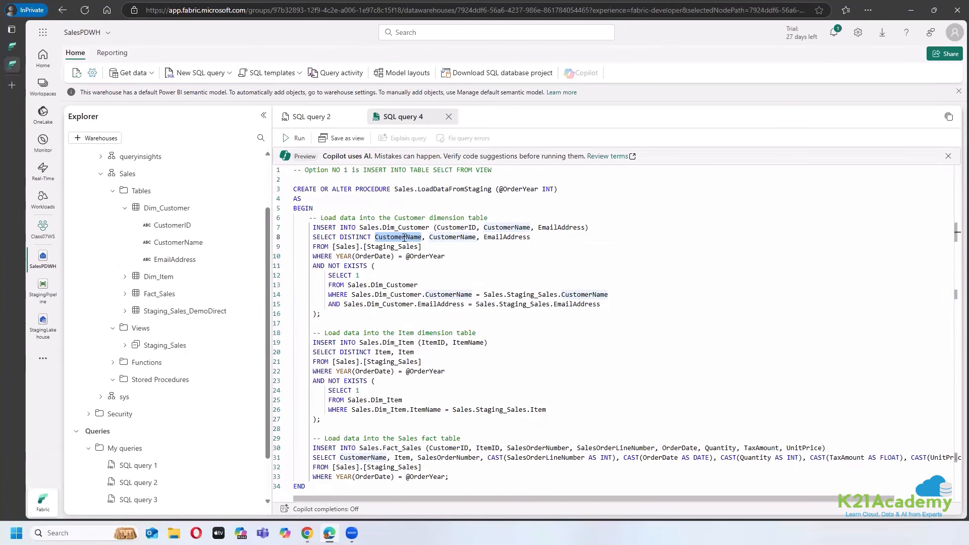
{"action": "left_click", "coordinate": [423, 238]}
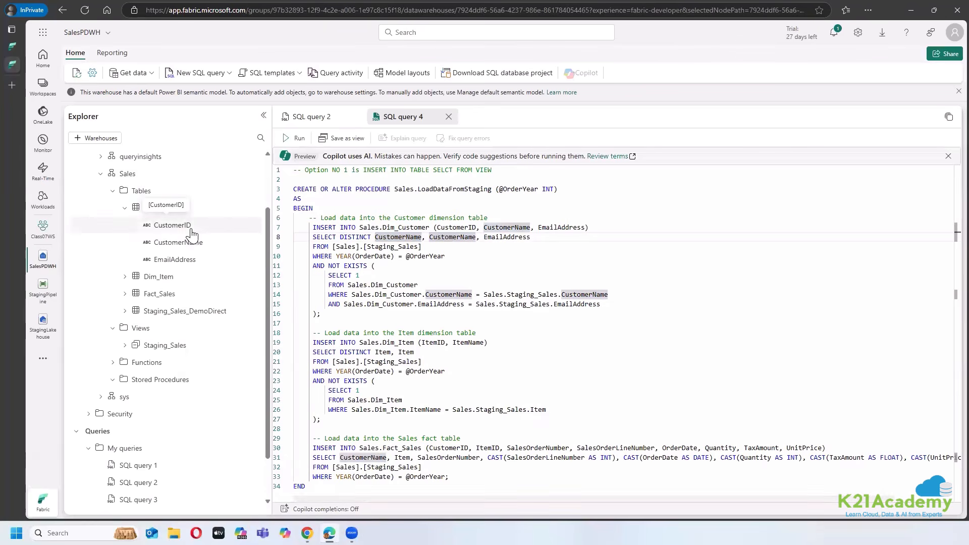
{"action": "mouse_move", "coordinate": [404, 237]}
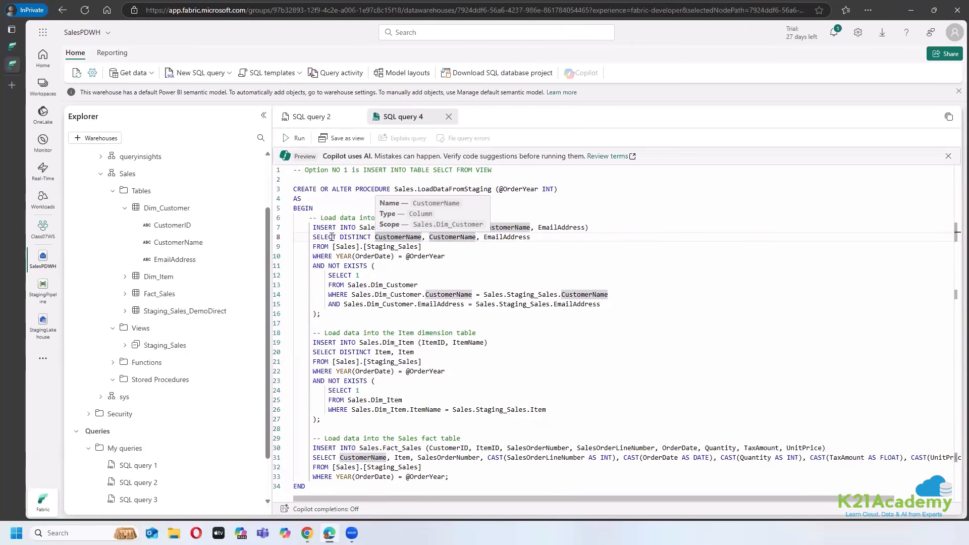
{"action": "left_click", "coordinate": [458, 237]}
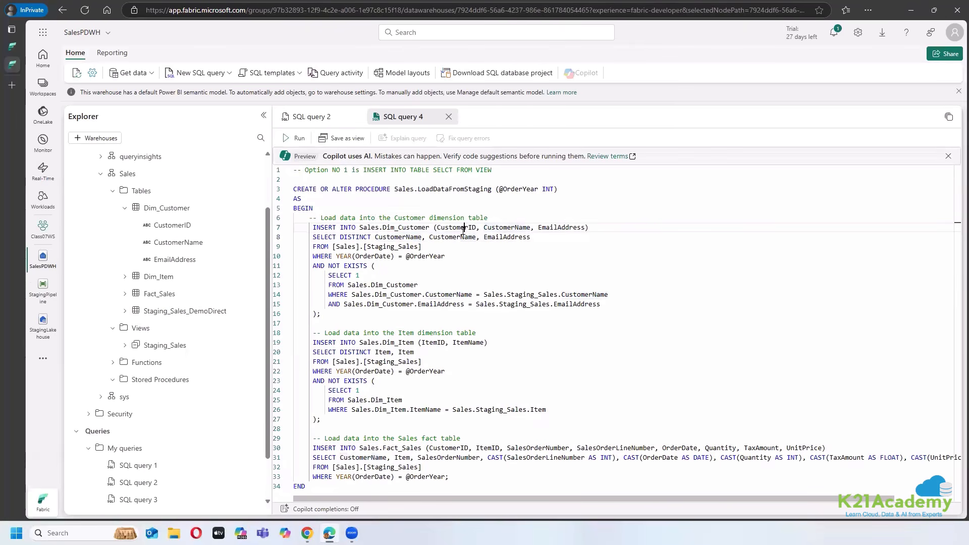
{"action": "double_click", "coordinate": [460, 237]}
{"action": "double_click", "coordinate": [512, 227]}
{"action": "double_click", "coordinate": [509, 237]}
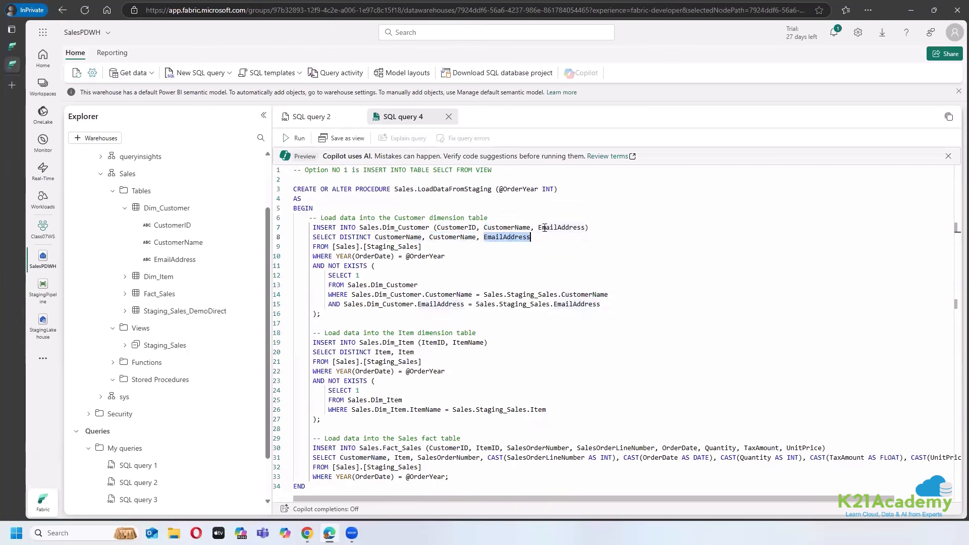
{"action": "left_click", "coordinate": [546, 227]}
{"action": "left_click", "coordinate": [425, 238]}
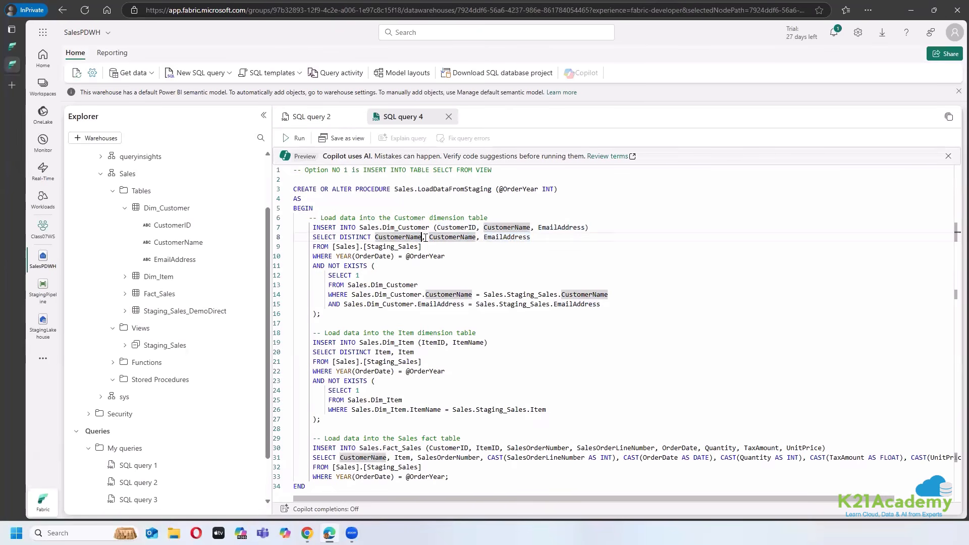
{"action": "type", "text": "+"}
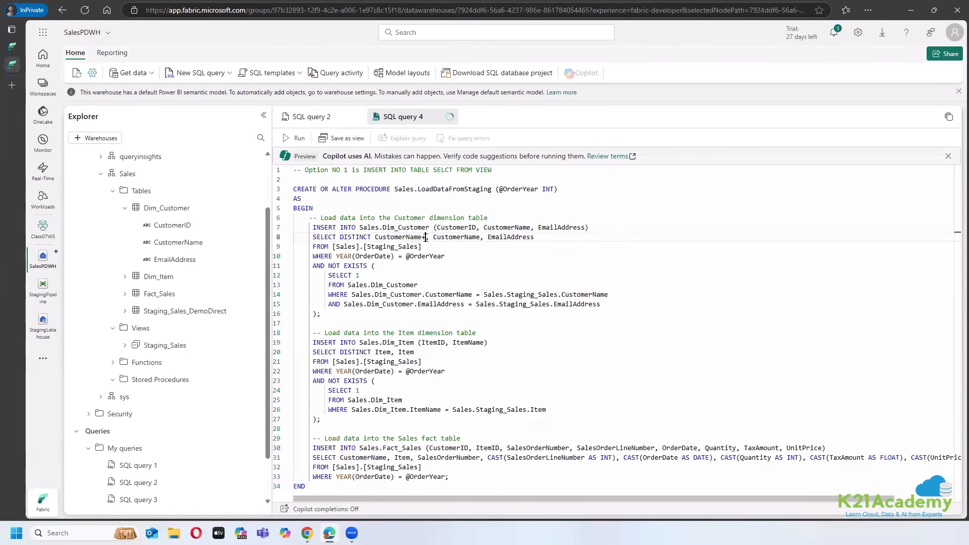
{"action": "type", "text": "Ran"}
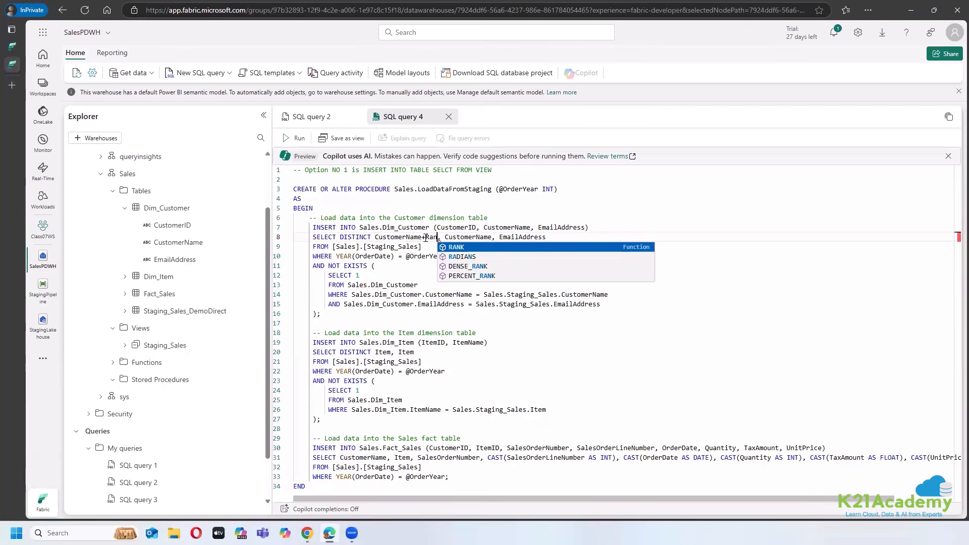
{"action": "key", "text": "BackSpace"}
{"action": "key", "text": "BackSpace"}
{"action": "key", "text": "BackSpace"}
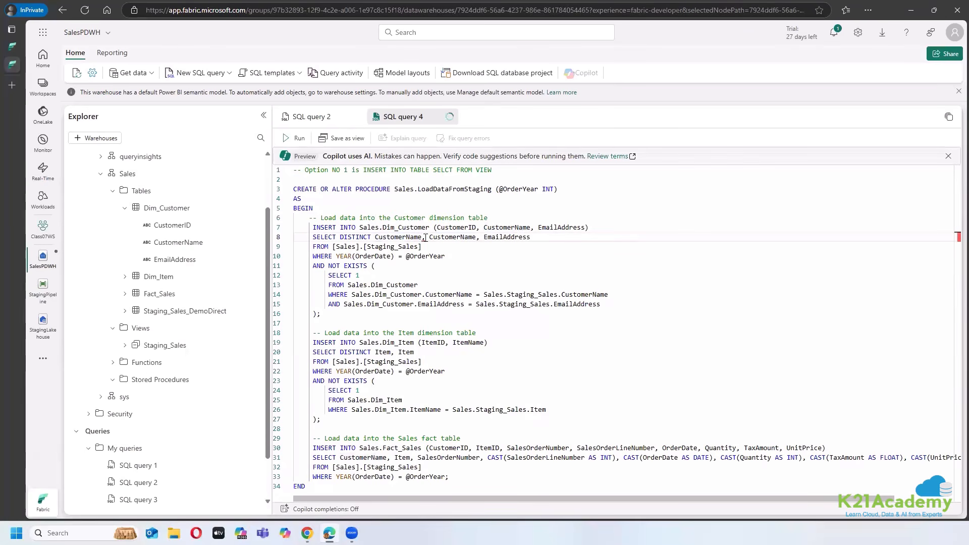
Step: Add the comment "--View" after FROM [Sales].[Staging_Sales] in the customer dimension load
{"action": "key", "text": "Down"}
{"action": "type", "text": "--View"}
Step: Examine the customer load's NOT EXISTS subquery and its CustomerName and EmailAddress comparisons between Dim_Customer and Staging_Sales
{"action": "left_click_drag", "start_coordinate": [376, 267], "coordinate": [329, 267]}
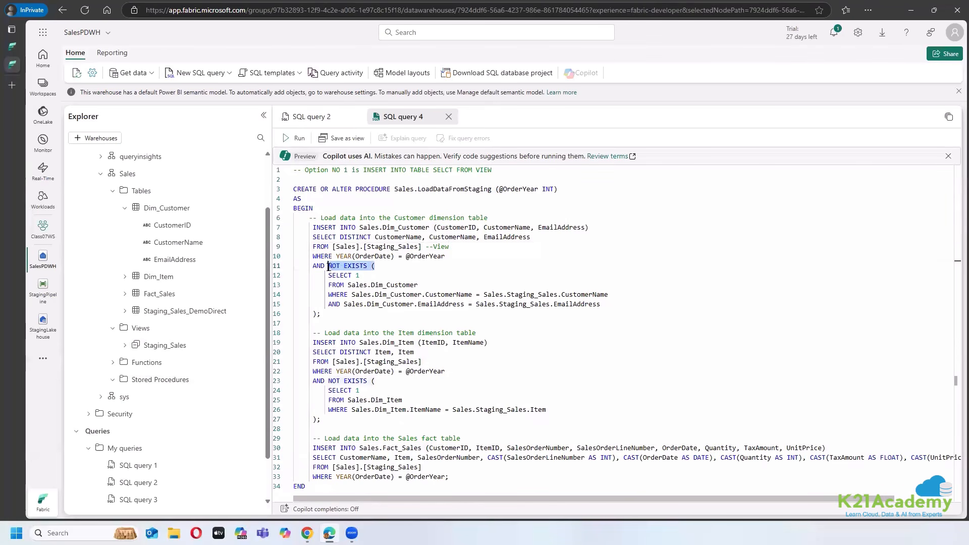
{"action": "left_click", "coordinate": [423, 277]}
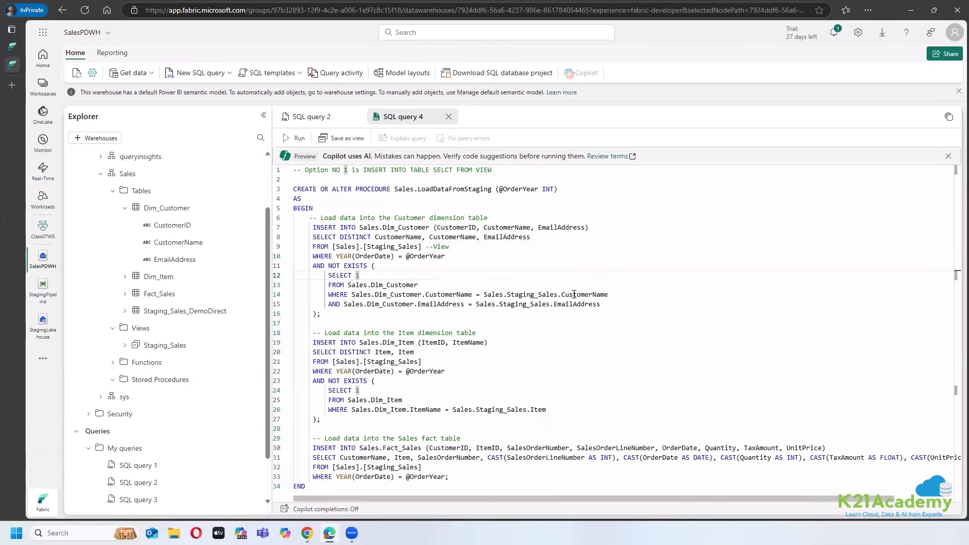
{"action": "left_click_drag", "start_coordinate": [609, 294], "coordinate": [328, 295]}
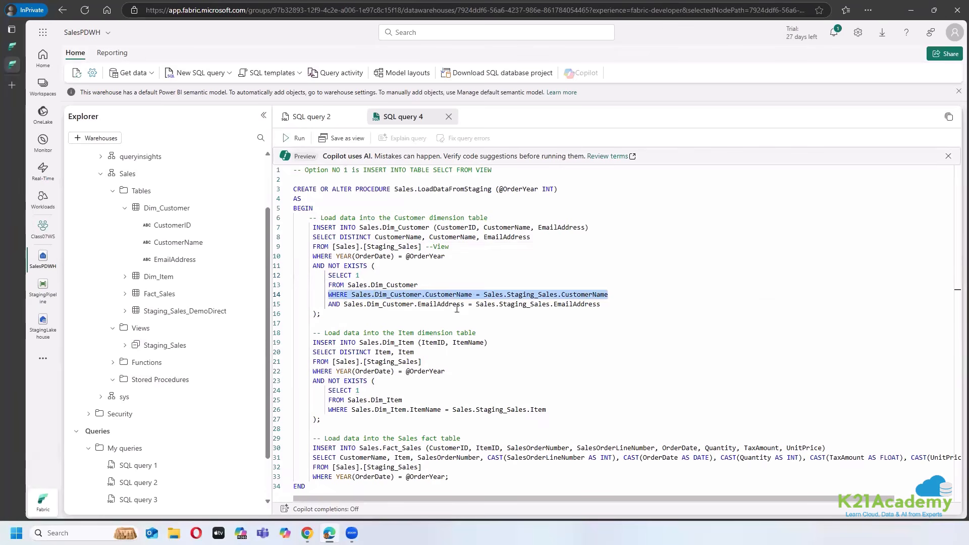
{"action": "left_click_drag", "start_coordinate": [429, 308], "coordinate": [526, 306]}
{"action": "left_click", "coordinate": [407, 321]}
{"action": "left_click_drag", "start_coordinate": [321, 313], "coordinate": [312, 266]}
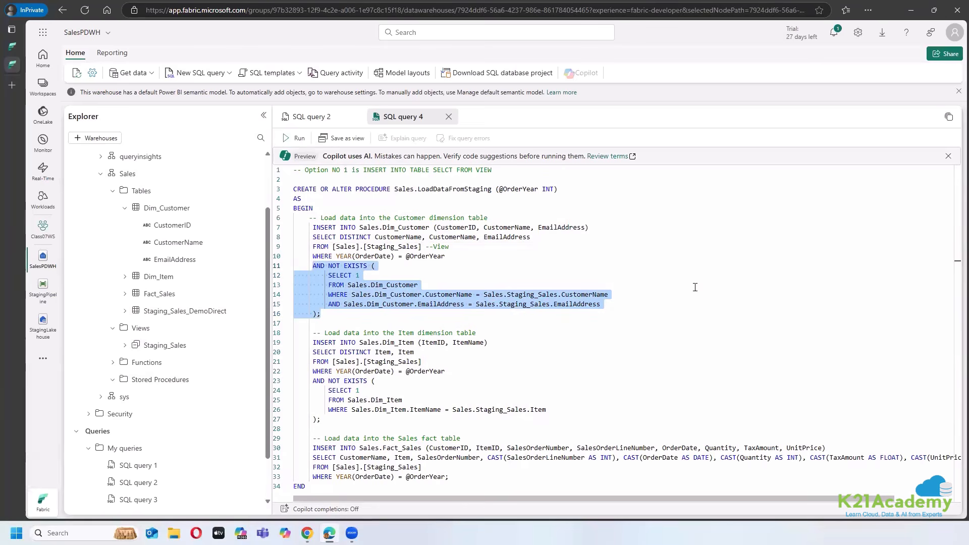
{"action": "left_click_drag", "start_coordinate": [629, 306], "coordinate": [317, 293]}
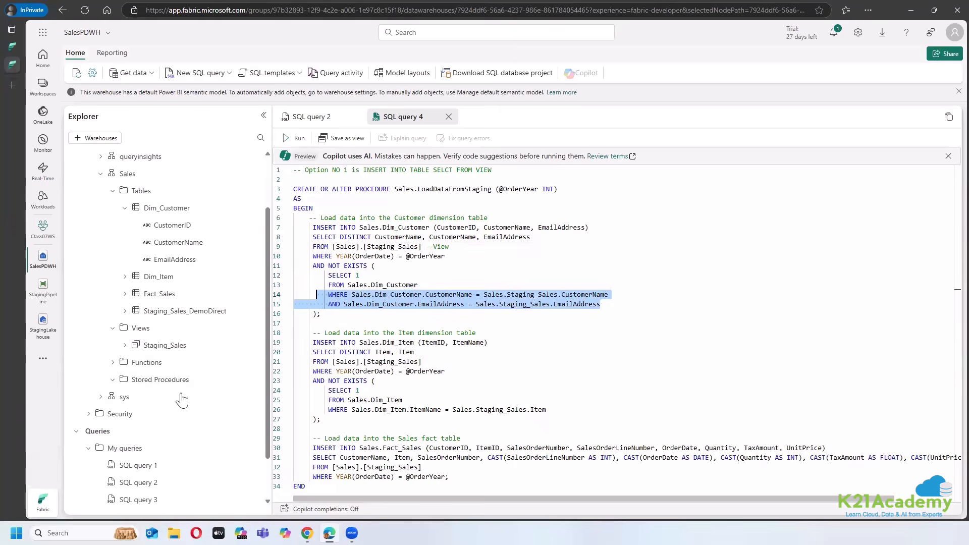
Step: Add the comment "-- Do not insert customers who are already there in" after NOT EXISTS ( in the customer dimension load
{"action": "left_click", "coordinate": [503, 294]}
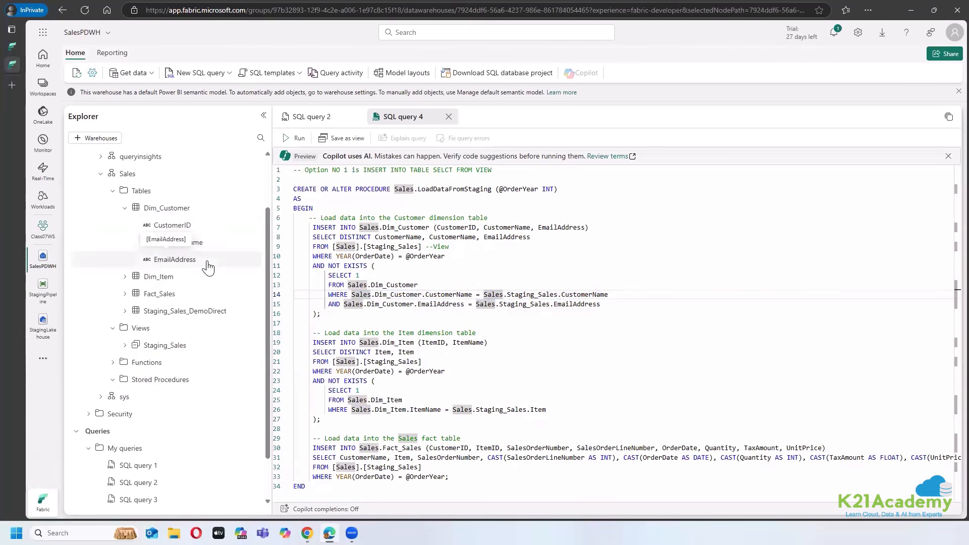
{"action": "left_click", "coordinate": [547, 284]}
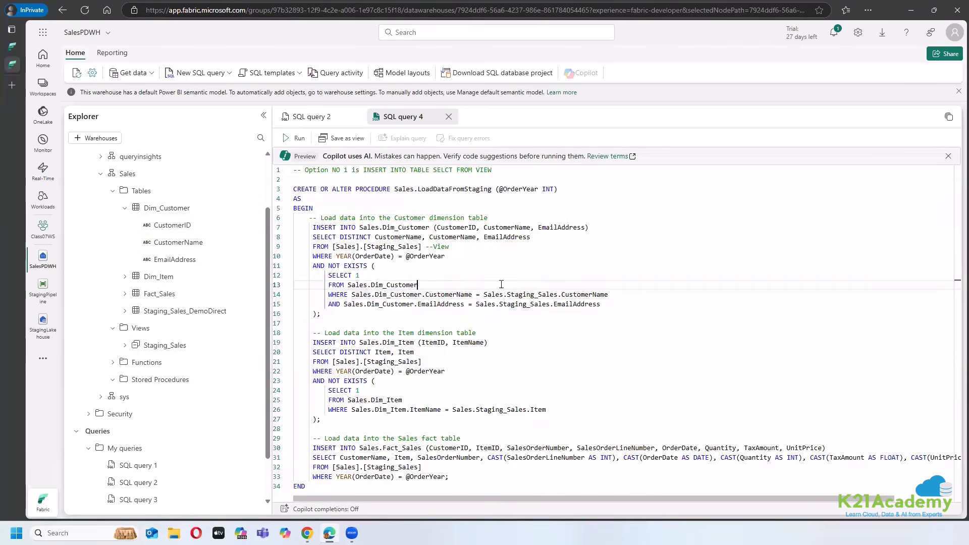
{"action": "key", "text": "Up"}
{"action": "key", "text": "Up"}
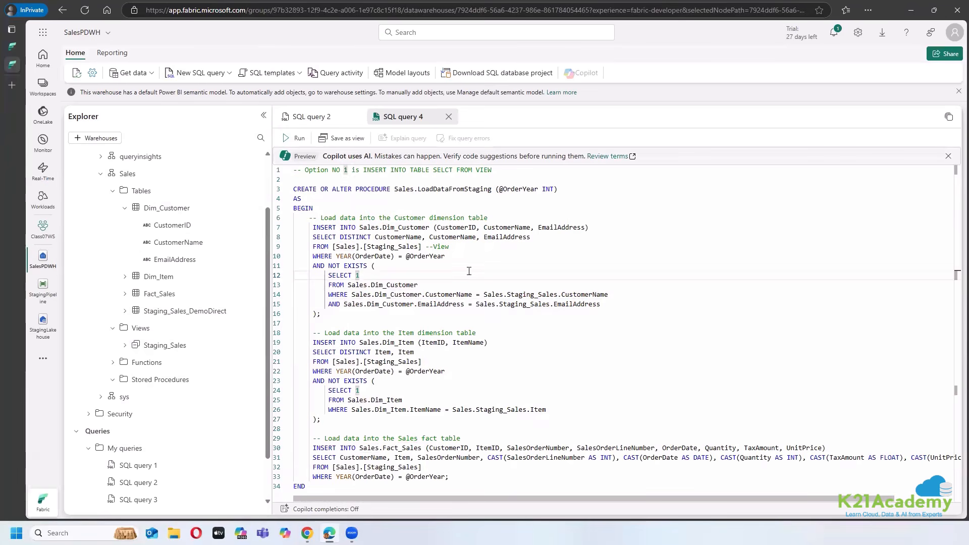
{"action": "type", "text": "-- "}
{"action": "type", "text": "Do "}
{"action": "type", "text": "nor i"}
{"action": "key", "text": "BackSpace"}
{"action": "key", "text": "BackSpace"}
{"action": "key", "text": "BackSpace"}
{"action": "type", "text": "t "}
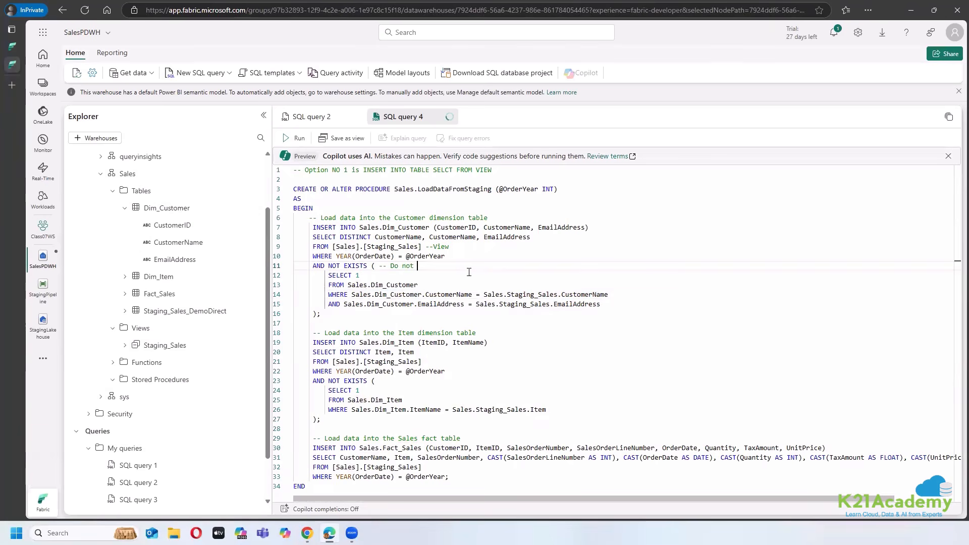
{"action": "type", "text": "insert customers who are already tj"}
{"action": "key", "text": "BackSpace"}
{"action": "key", "text": "BackSpace"}
{"action": "key", "text": "BackSpace"}
{"action": "type", "text": "ere in"}
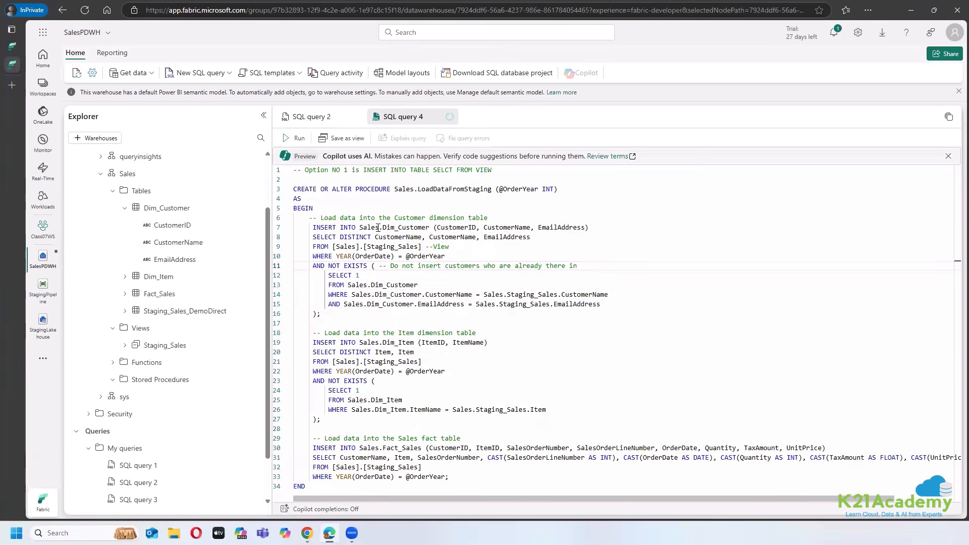
Step: Complete the NOT EXISTS comment with the table name Sales.Dim_Customer, copied from the customer INSERT statement
{"action": "left_click_drag", "start_coordinate": [359, 228], "coordinate": [431, 229]}
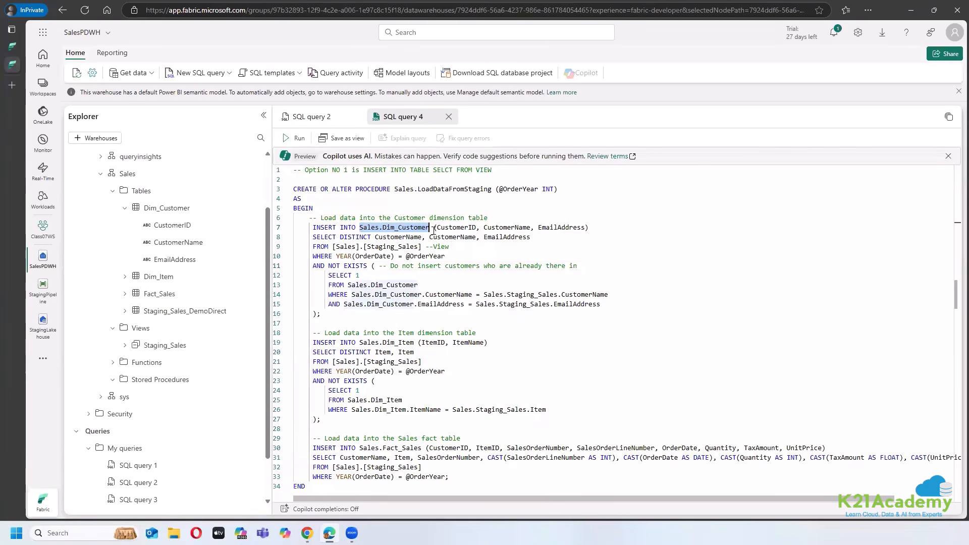
{"action": "key", "text": "ctrl+c"}
{"action": "left_click", "coordinate": [597, 266]}
{"action": "key", "text": "ctrl+v"}
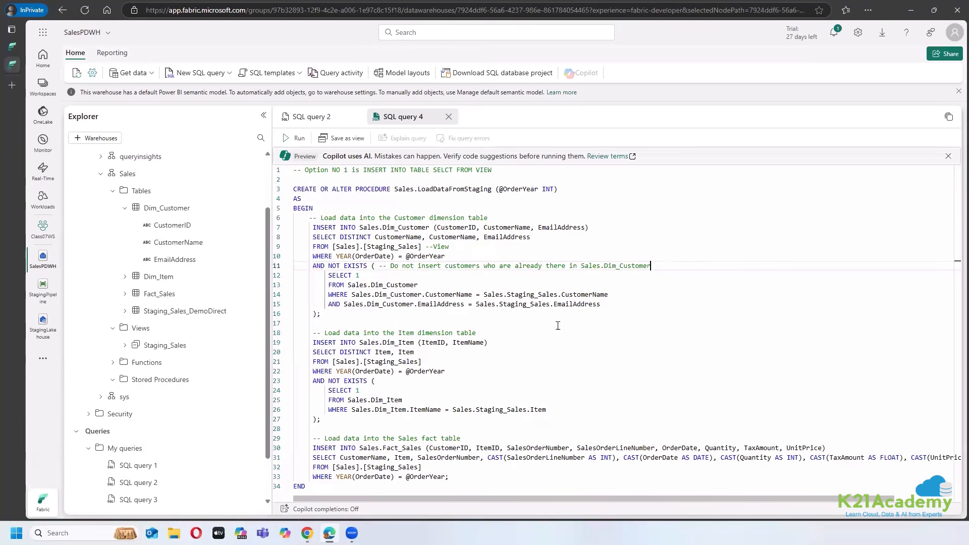
Step: Examine how the customer load's subquery matches Dim_Customer.CustomerName with Staging_Sales.CustomerName to decide which rows the INSERT adds
{"action": "double_click", "coordinate": [357, 275]}
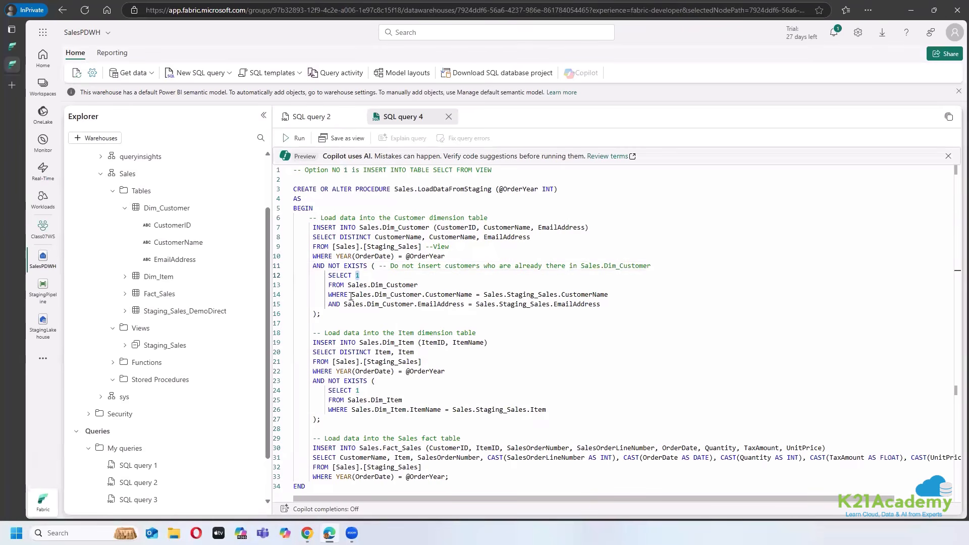
{"action": "left_click_drag", "start_coordinate": [352, 297], "coordinate": [374, 295]}
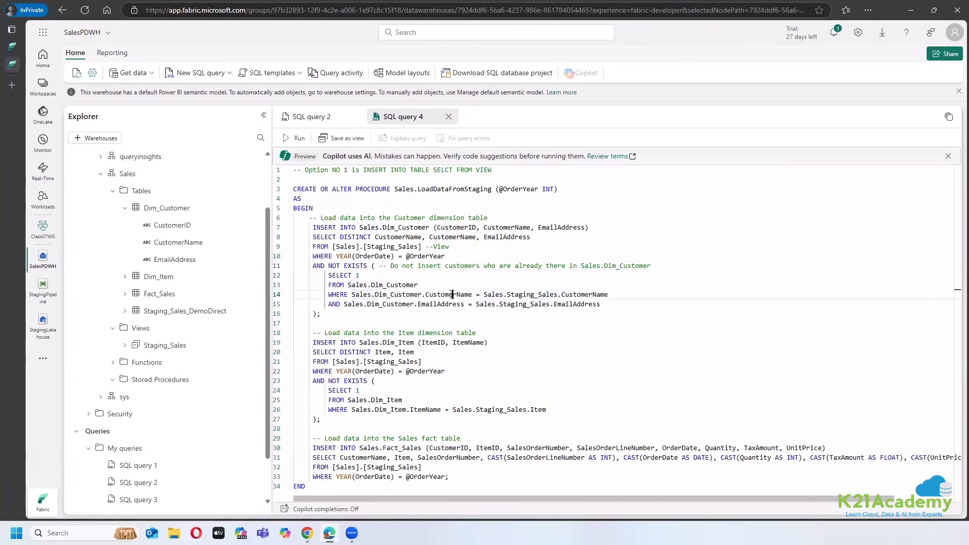
{"action": "double_click", "coordinate": [430, 294]}
{"action": "double_click", "coordinate": [390, 295]}
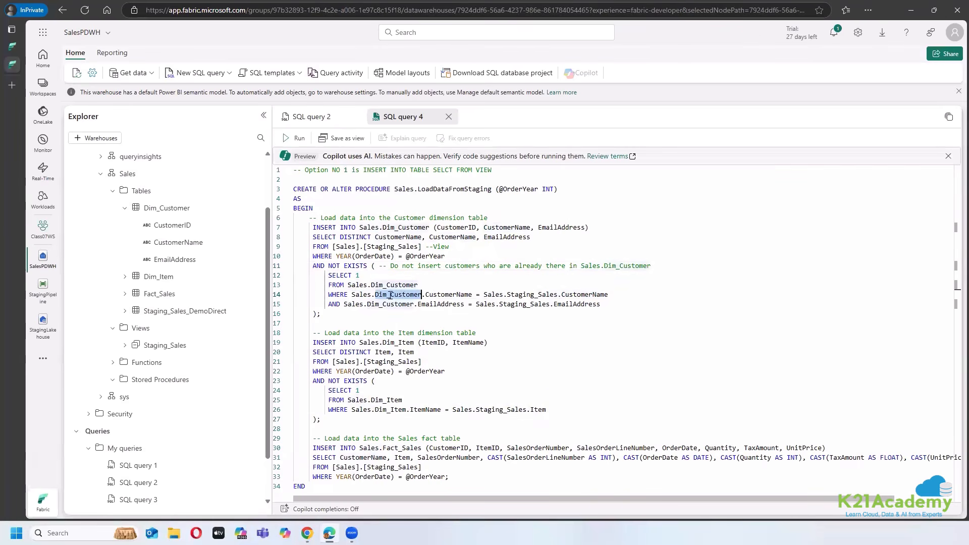
{"action": "double_click", "coordinate": [596, 295]}
{"action": "double_click", "coordinate": [522, 295]}
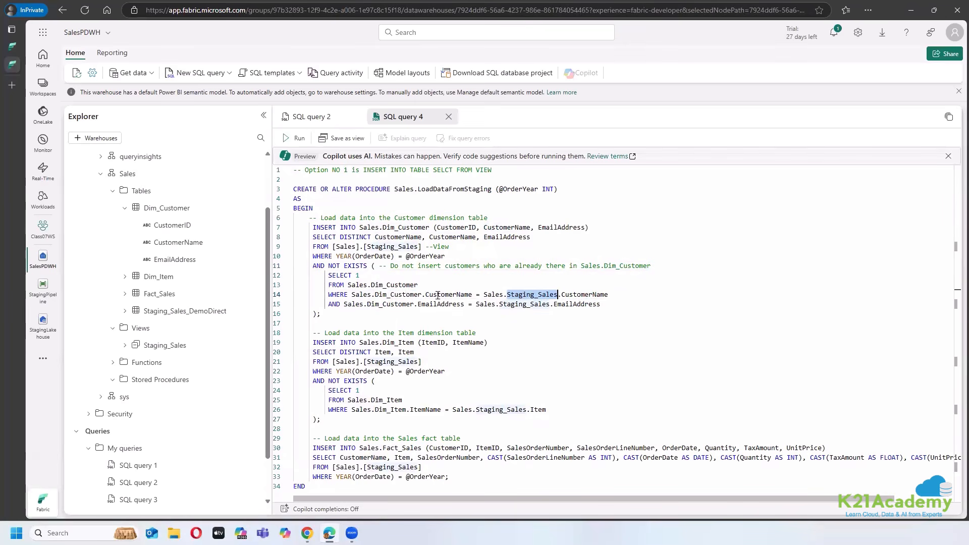
{"action": "double_click", "coordinate": [403, 294]}
{"action": "mouse_move", "coordinate": [387, 298]}
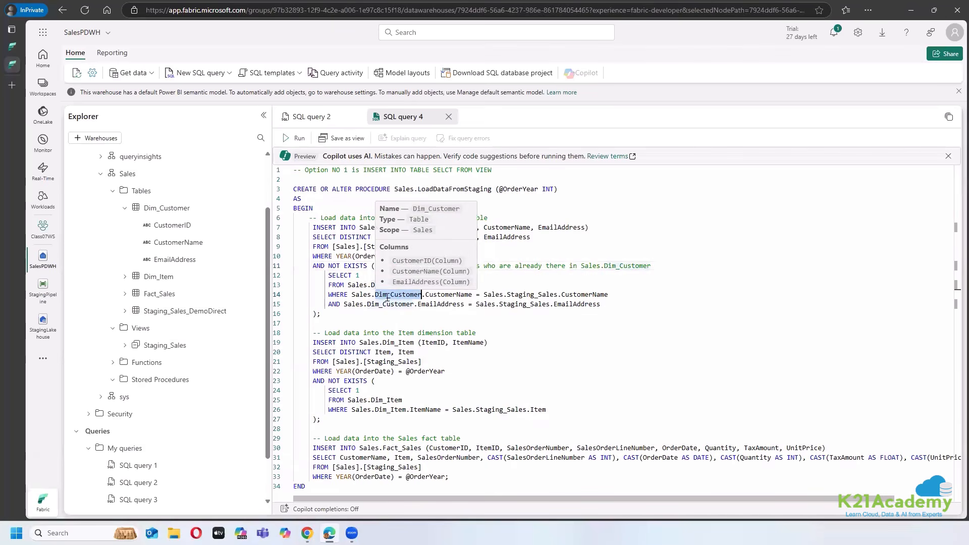
{"action": "mouse_move", "coordinate": [601, 314]}
{"action": "left_mouse_down"}
{"action": "mouse_move", "coordinate": [297, 274]}
{"action": "mouse_move", "coordinate": [367, 268]}
{"action": "mouse_move", "coordinate": [596, 313]}
{"action": "left_mouse_up"}
{"action": "left_click", "coordinate": [351, 313]}
{"action": "left_click_drag", "start_coordinate": [314, 228], "coordinate": [619, 233]}
{"action": "left_click", "coordinate": [661, 236]}
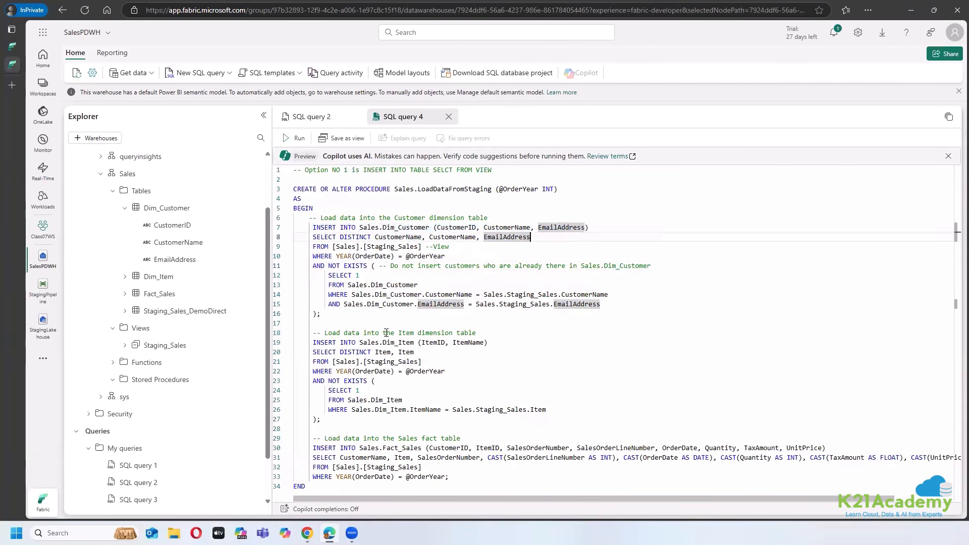
Step: Examine the item load's NOT EXISTS subquery and the fact load's columns, checking the staging_sales columns in StagingLakehouse
{"action": "left_click", "coordinate": [424, 361]}
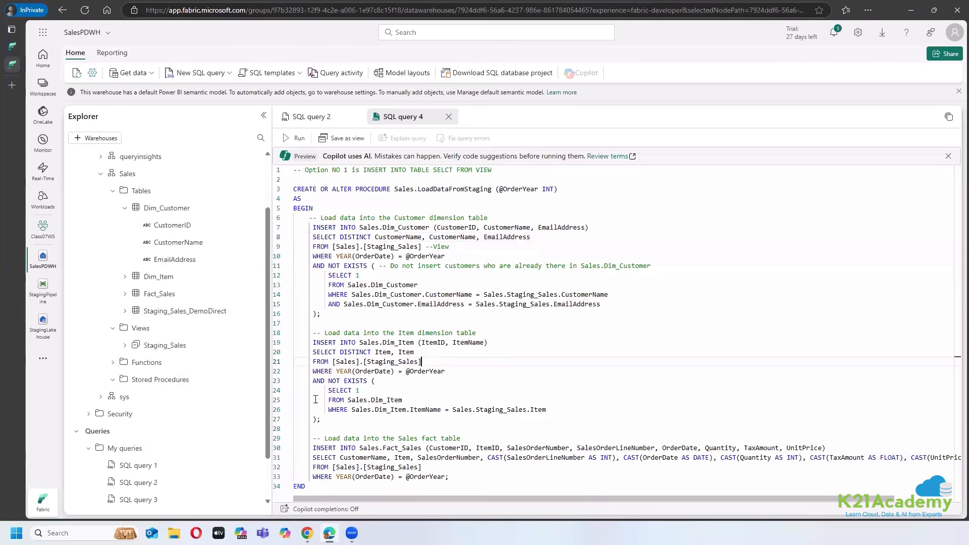
{"action": "left_click_drag", "start_coordinate": [328, 390], "coordinate": [585, 407]}
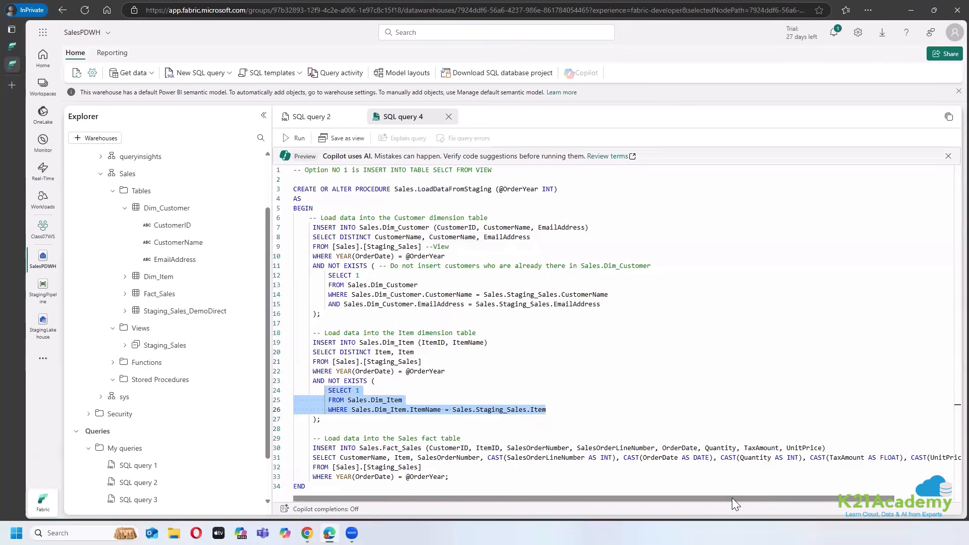
{"action": "left_click_drag", "start_coordinate": [731, 498], "coordinate": [684, 500]}
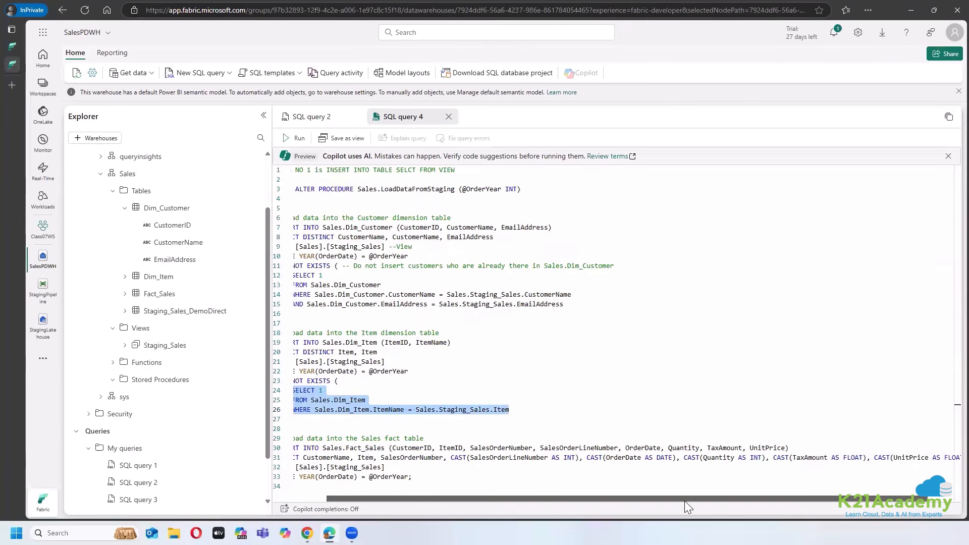
{"action": "left_click", "coordinate": [12, 47]}
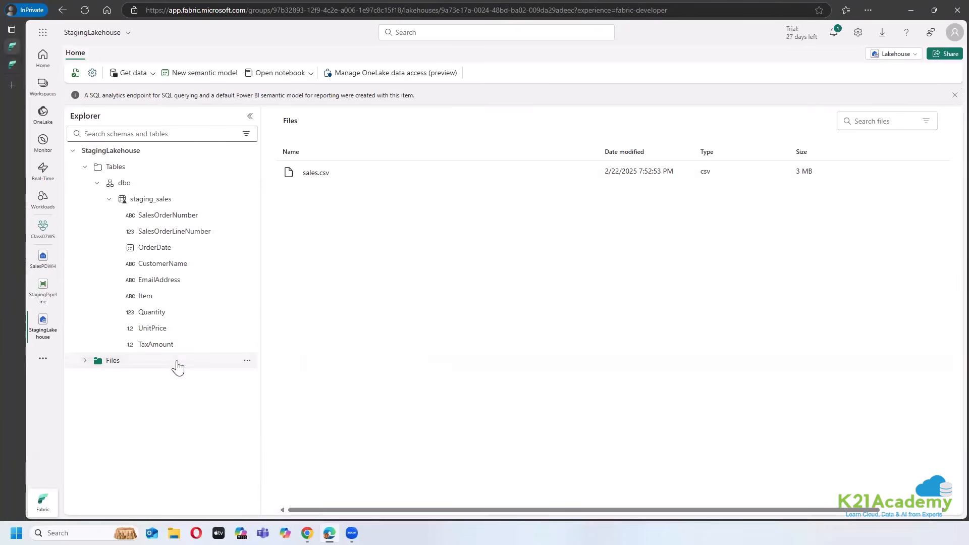
{"action": "left_click", "coordinate": [12, 64]}
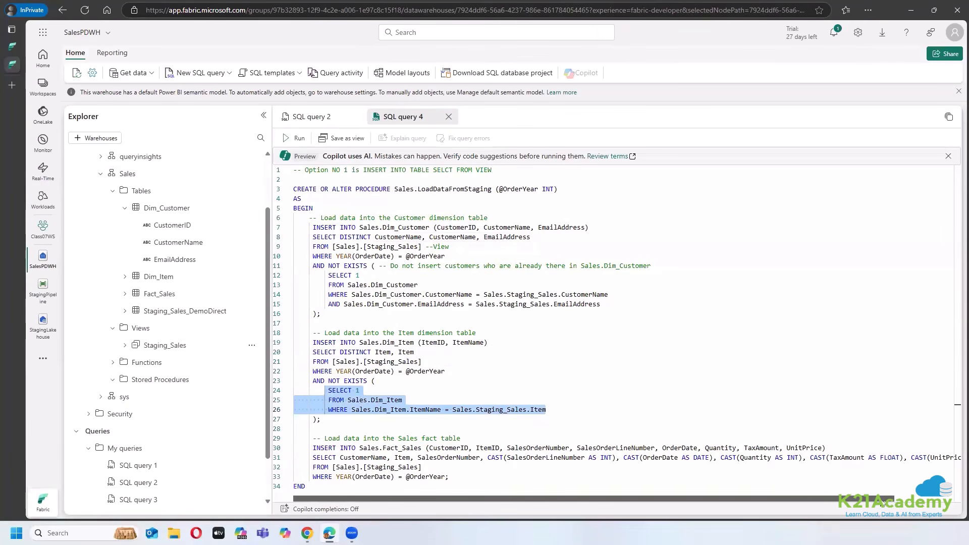
{"action": "left_click_drag", "start_coordinate": [634, 499], "coordinate": [545, 497]}
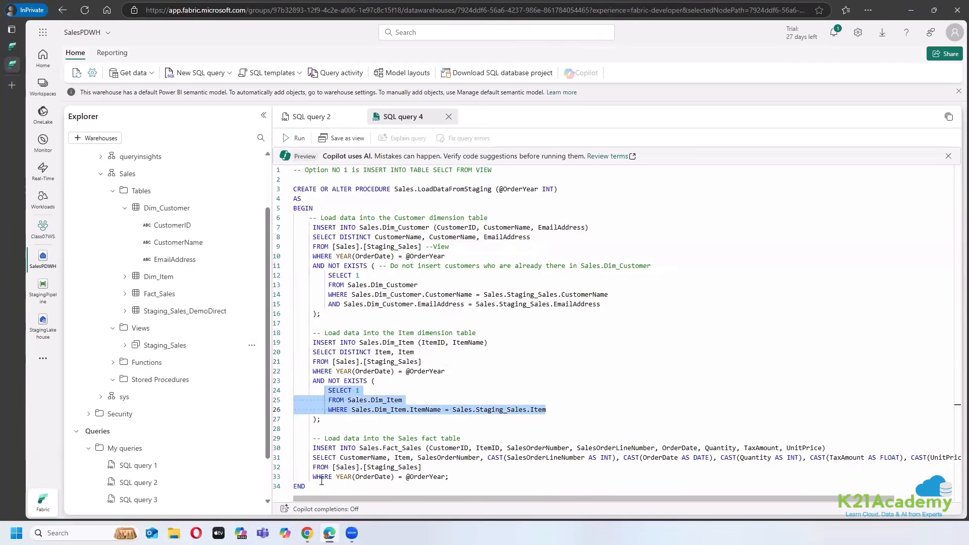
Step: Execute the whole CREATE OR ALTER PROCEDURE statement for Sales.LoadDataFromStaging and enlarge the query editor area to review it
{"action": "left_click_drag", "start_coordinate": [308, 486], "coordinate": [290, 189]}
{"action": "left_click", "coordinate": [295, 138]}
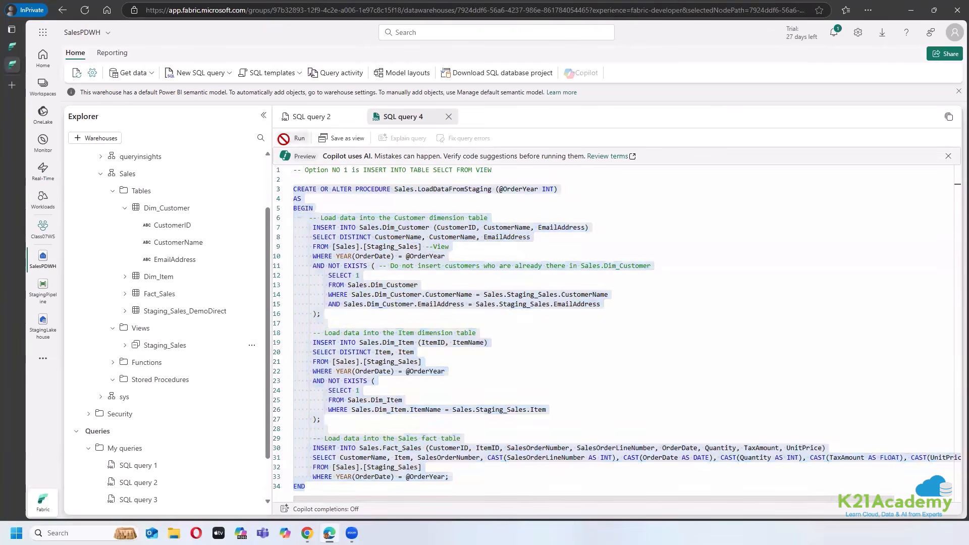
{"action": "scroll", "coordinate": [743, 256], "scroll_direction": "down", "scroll_amount": 1}
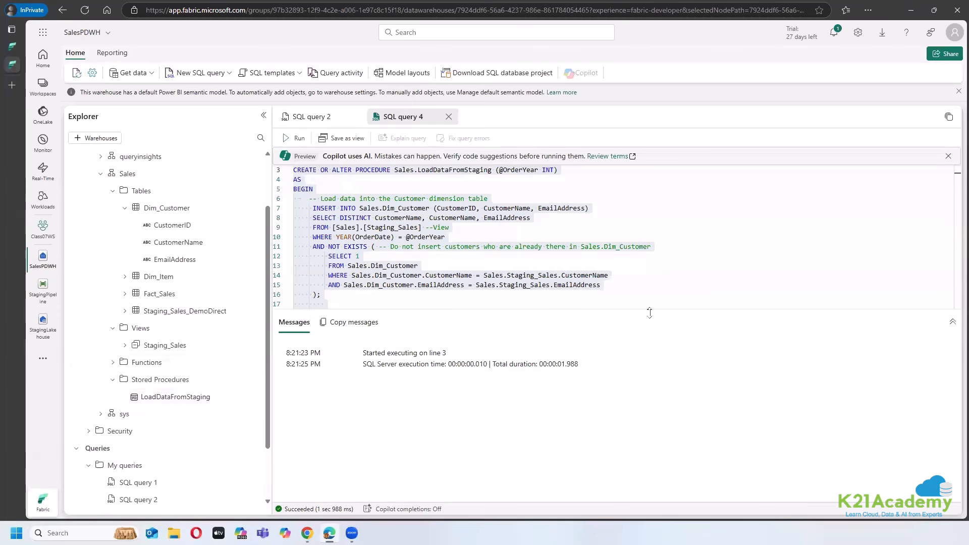
{"action": "left_click_drag", "start_coordinate": [649, 309], "coordinate": [674, 471]}
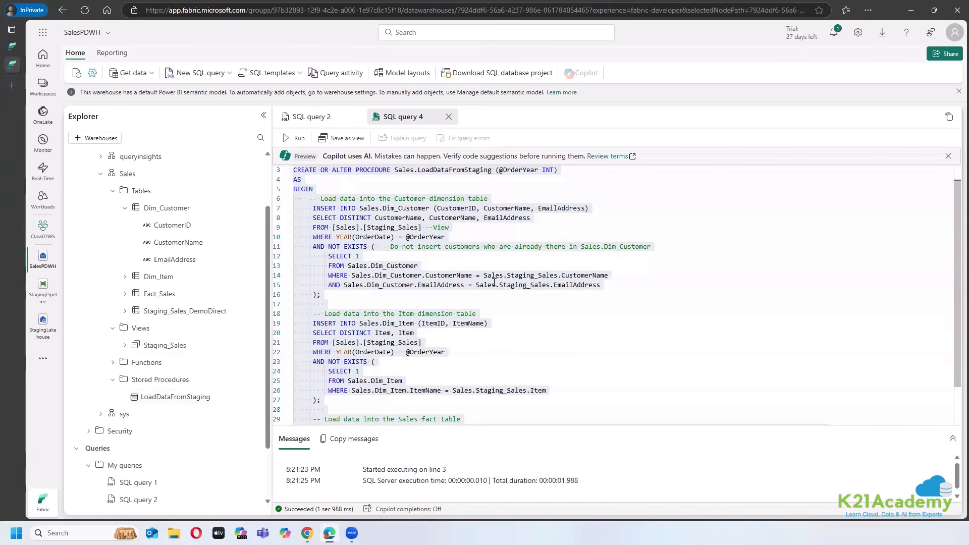
{"action": "scroll", "coordinate": [490, 306], "scroll_direction": "down", "scroll_amount": 2}
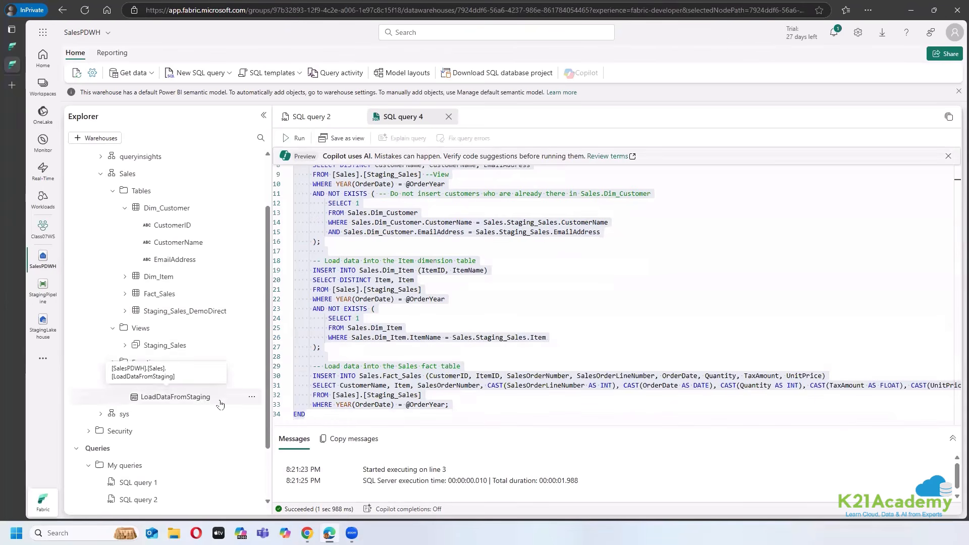
Step: Generate queries selecting the top 100 rows from Sales.Dim_Customer and from Sales.Dim_Item
{"action": "left_click", "coordinate": [251, 208]}
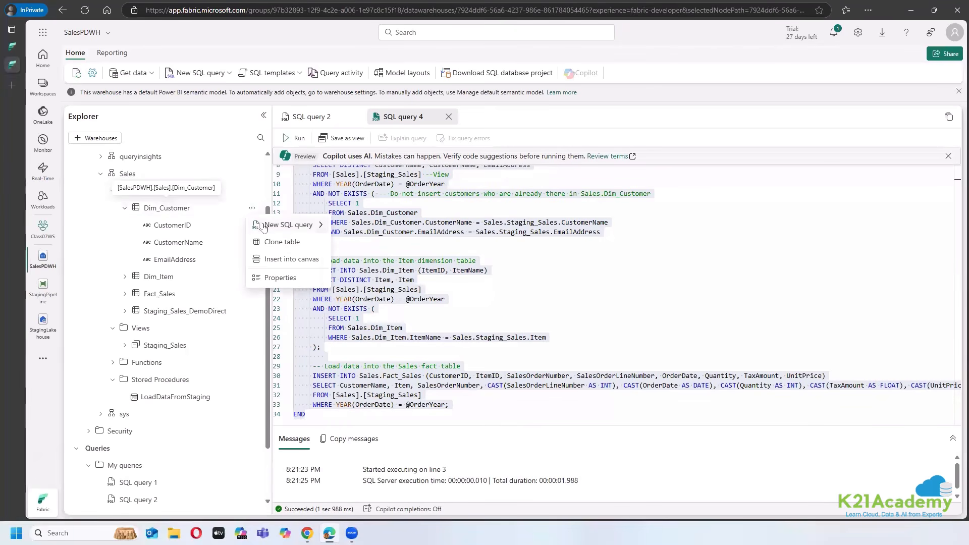
{"action": "mouse_move", "coordinate": [297, 225]}
{"action": "left_click", "coordinate": [359, 228]}
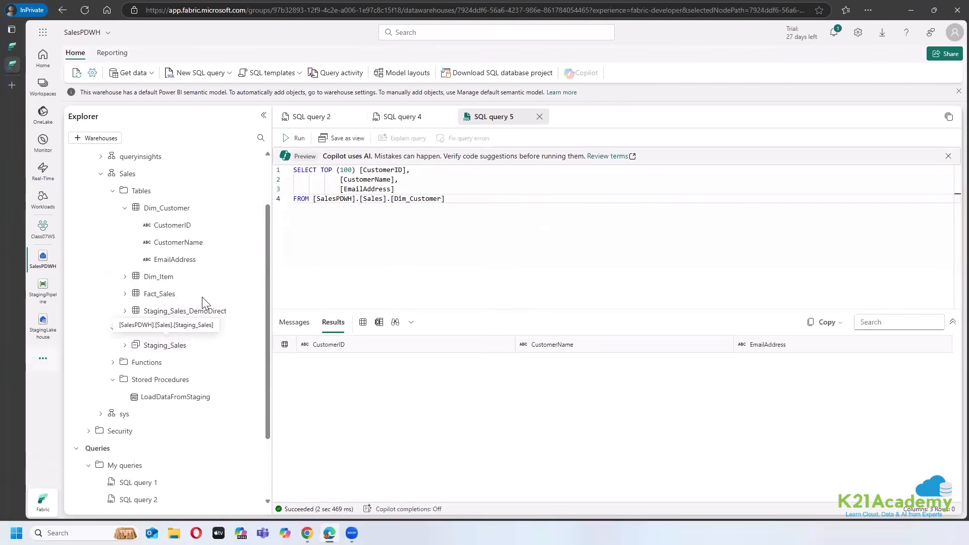
{"action": "left_click", "coordinate": [251, 276]}
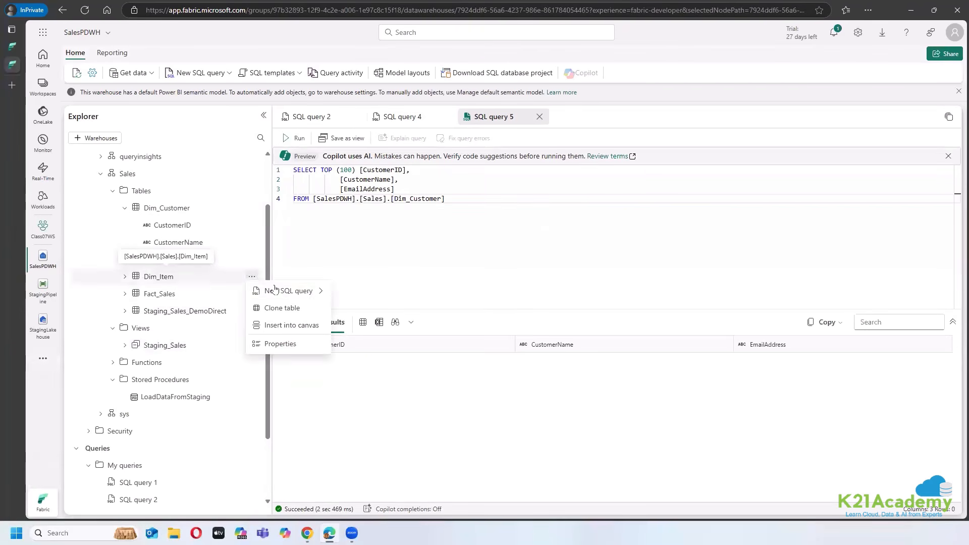
{"action": "mouse_move", "coordinate": [301, 297]}
{"action": "left_click", "coordinate": [350, 295]}
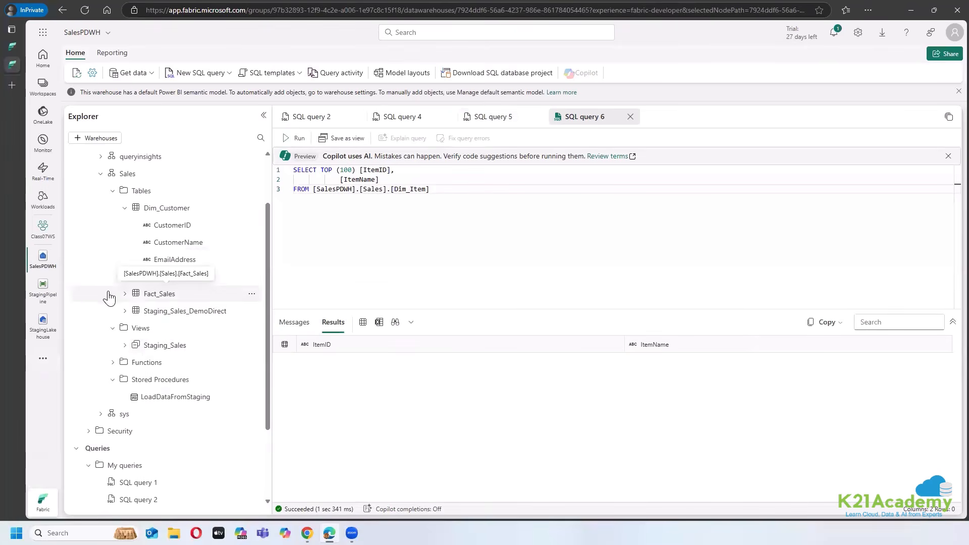
Step: Expand the Fact_Sales table's columns and generate a query selecting its top 100 rows
{"action": "left_click", "coordinate": [125, 294]}
{"action": "left_click", "coordinate": [253, 295]}
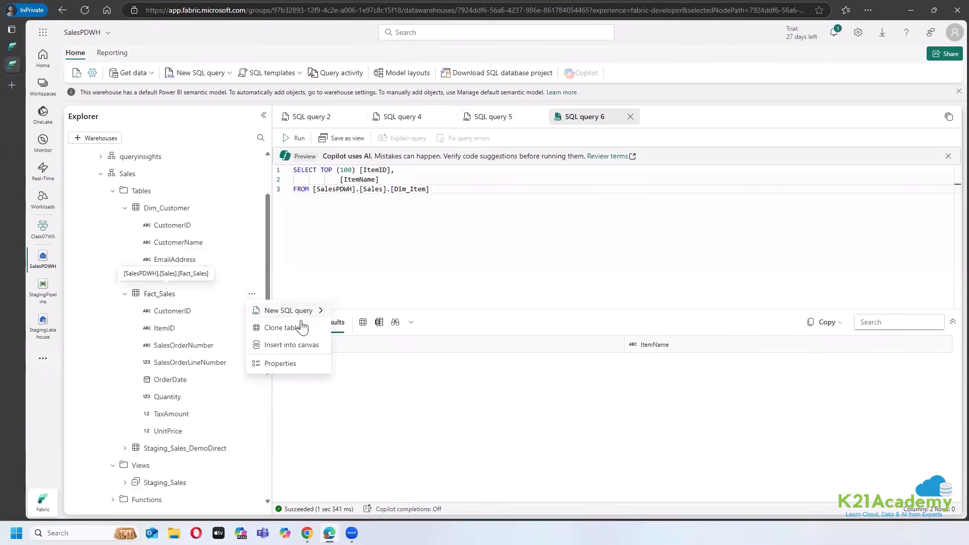
{"action": "mouse_move", "coordinate": [302, 310]}
{"action": "left_click", "coordinate": [359, 312]}
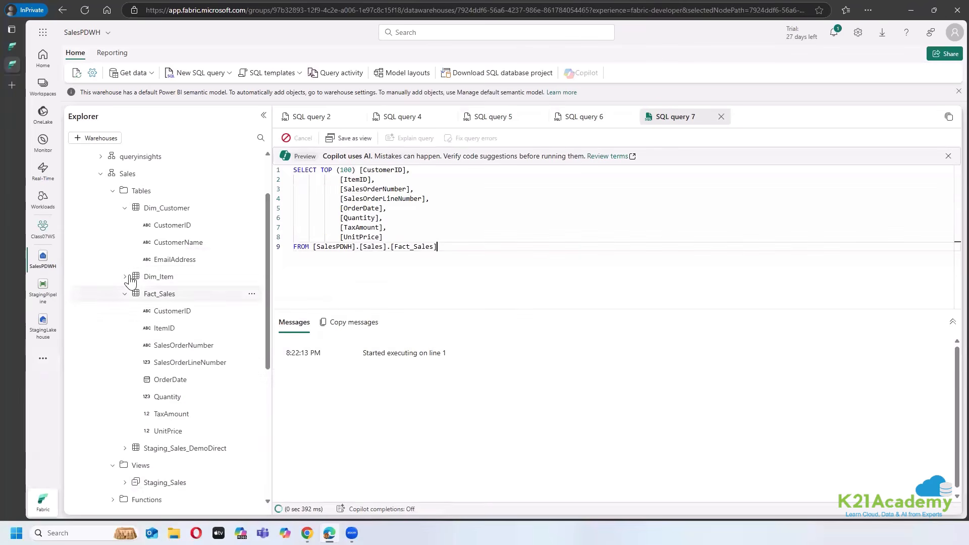
Step: Compare the columns of Dim_Item and Fact_Sales with staging_sales in StagingLakehouse, and return to the stored procedure in SQL query 4
{"action": "left_click", "coordinate": [125, 276]}
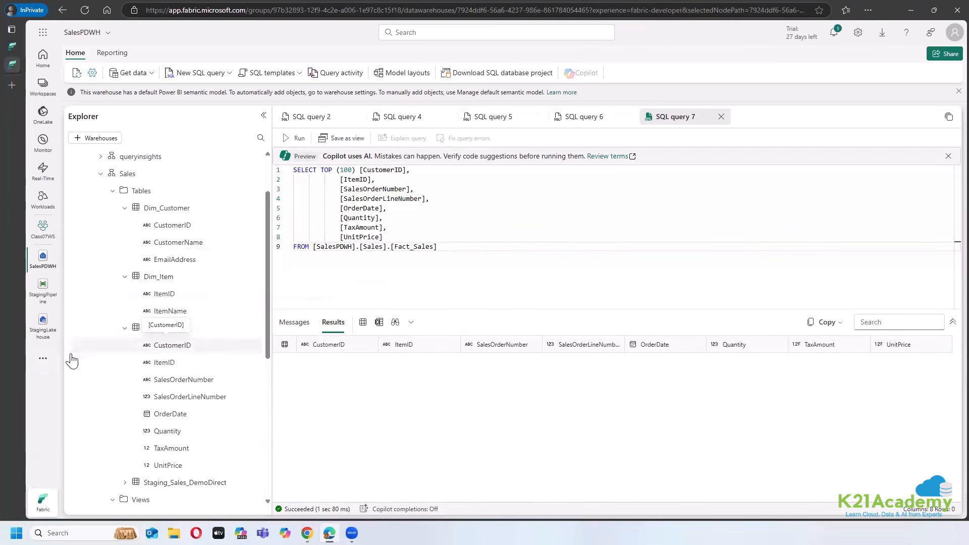
{"action": "scroll", "coordinate": [168, 283], "scroll_direction": "down", "scroll_amount": 3}
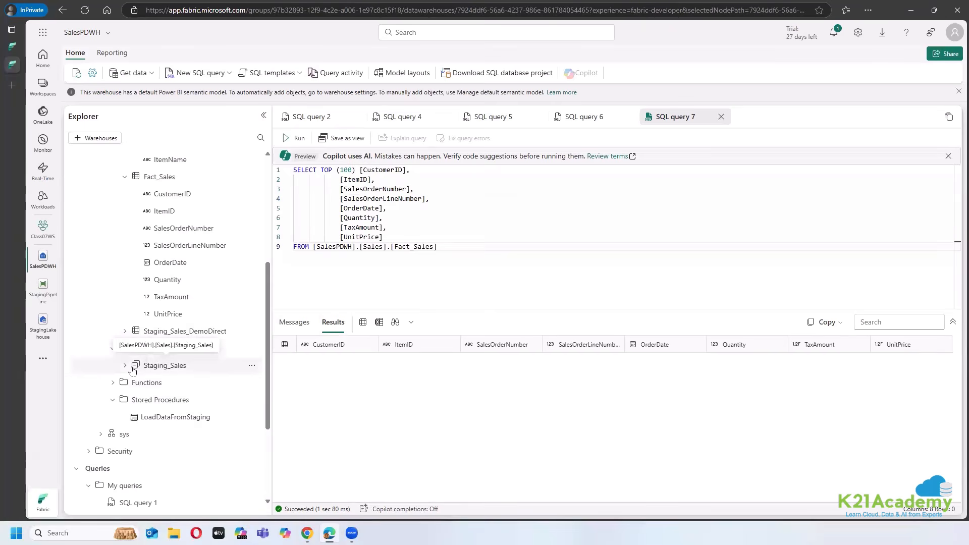
{"action": "left_click", "coordinate": [12, 47]}
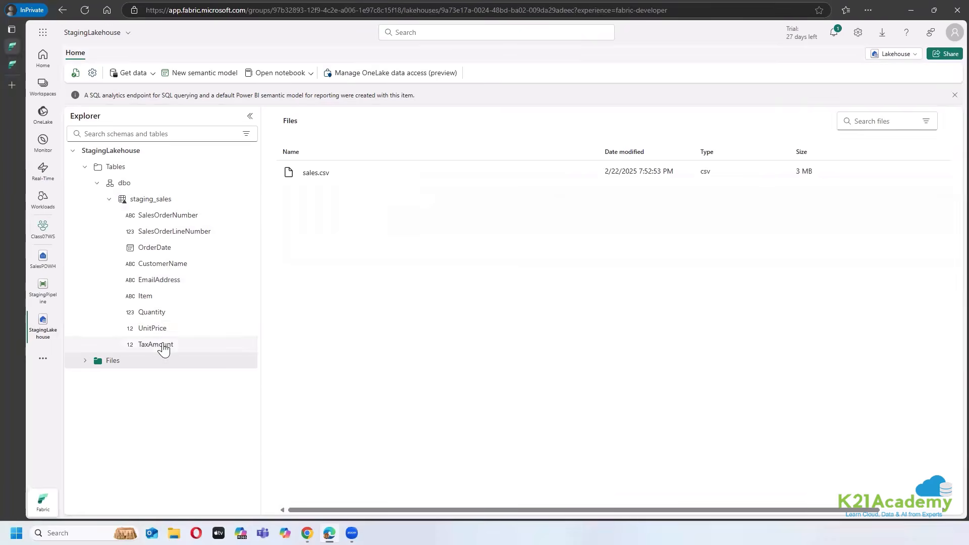
{"action": "left_click", "coordinate": [11, 64]}
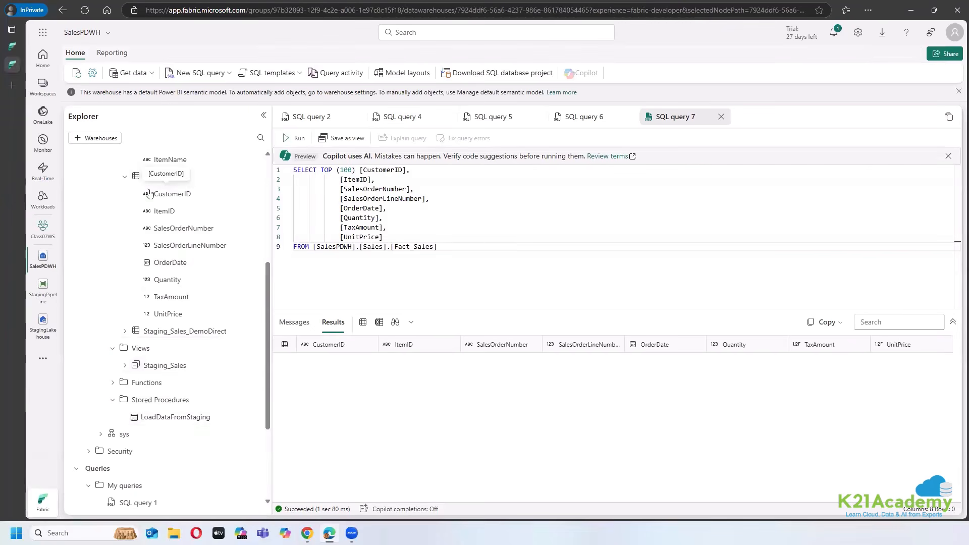
{"action": "left_click_drag", "start_coordinate": [213, 246], "coordinate": [448, 129]}
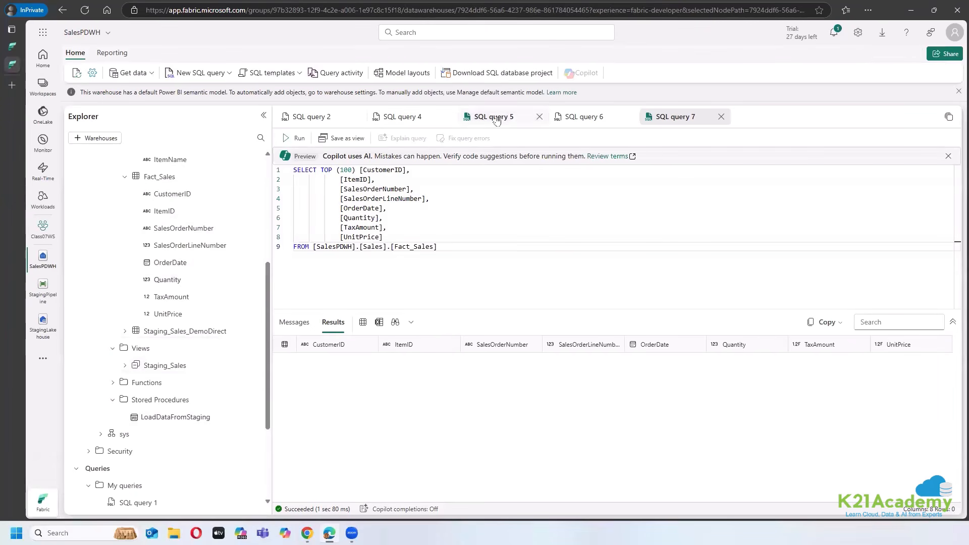
{"action": "left_click", "coordinate": [401, 121]}
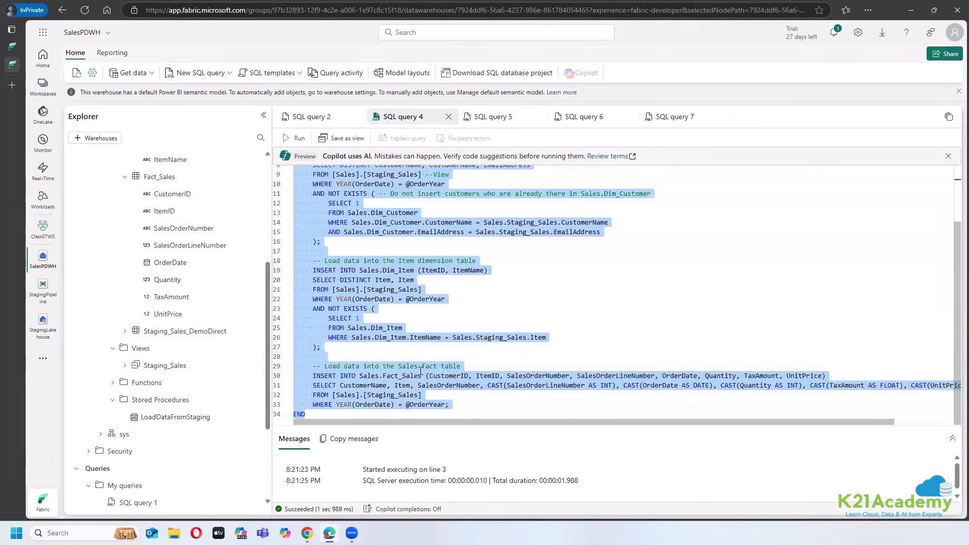
Step: Add the statement EXEC Sales.LoadDataFromStaging 2021 below the procedure's END and select that line
{"action": "left_click", "coordinate": [334, 415]}
{"action": "key", "text": "Return"}
{"action": "key", "text": "Return"}
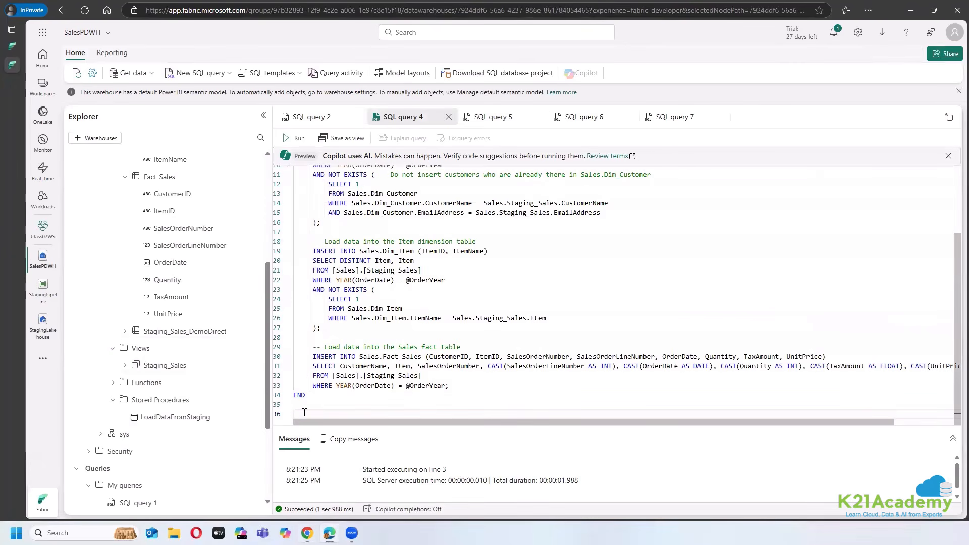
{"action": "type", "text": "EXEC Sales.LoadDataFromStaging 2021"}
{"action": "key", "text": "BackSpace"}
{"action": "key", "text": "End"}
{"action": "triple_click", "coordinate": [334, 413]}
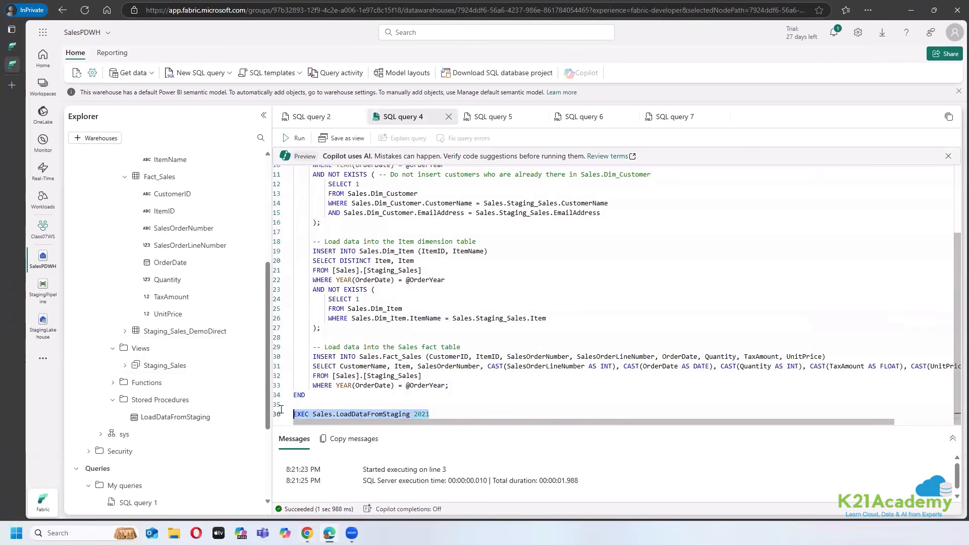
Step: Switch to StagingLakehouse and change it from the Lakehouse view to its SQL analytics endpoint
{"action": "left_click", "coordinate": [12, 49]}
{"action": "left_click", "coordinate": [247, 199]}
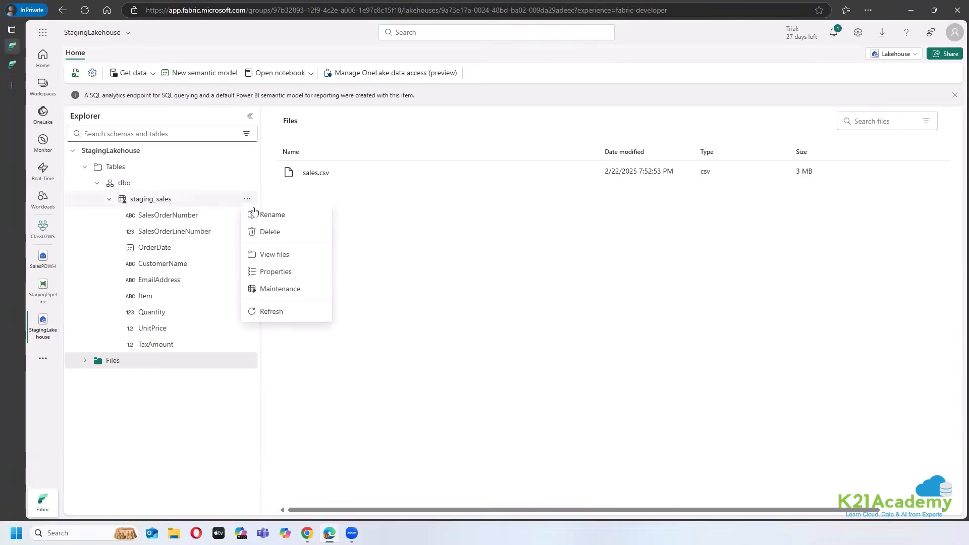
{"action": "left_click", "coordinate": [526, 266]}
{"action": "left_click", "coordinate": [908, 42]}
{"action": "left_click", "coordinate": [904, 54]}
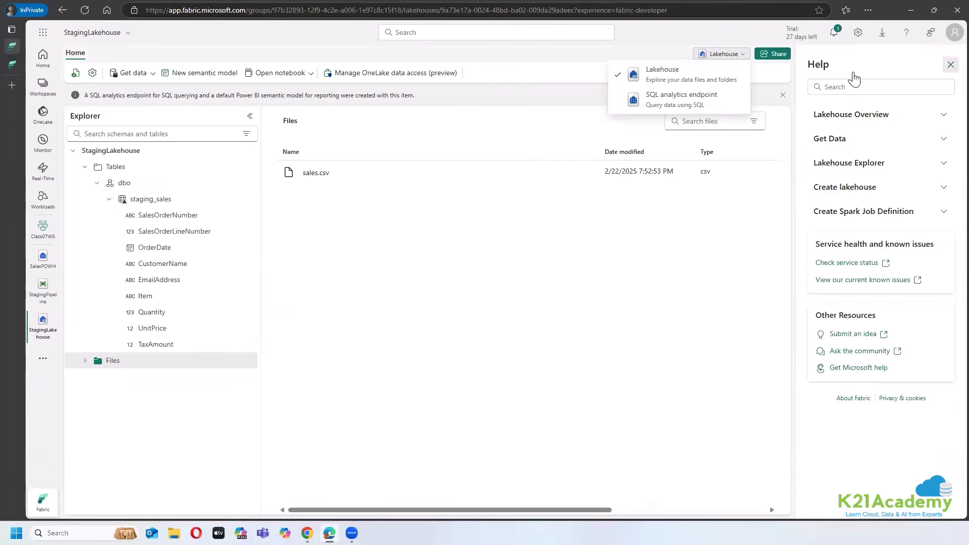
{"action": "left_click", "coordinate": [862, 99]}
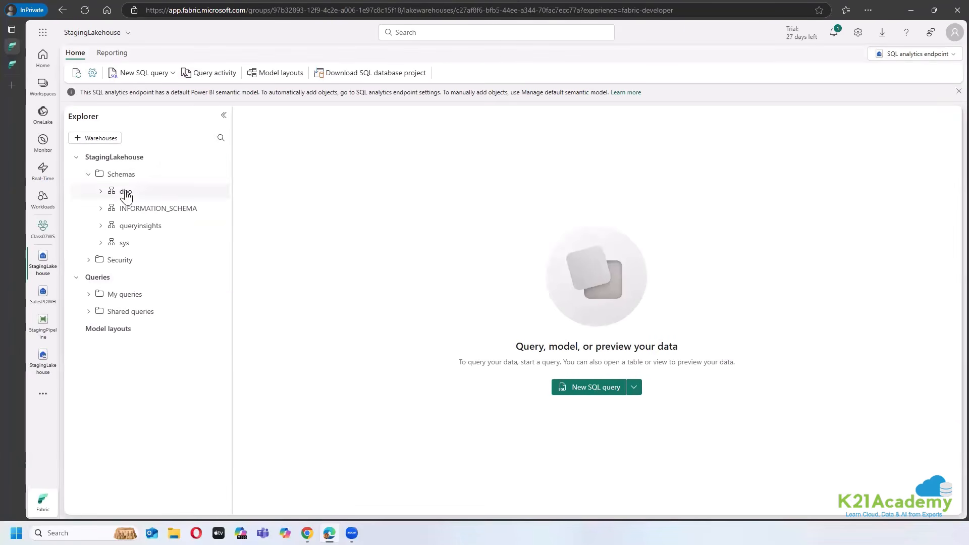
Step: Query the top 100 rows of the dbo staging_sales table and look through the OrderDate values
{"action": "left_click", "coordinate": [126, 192]}
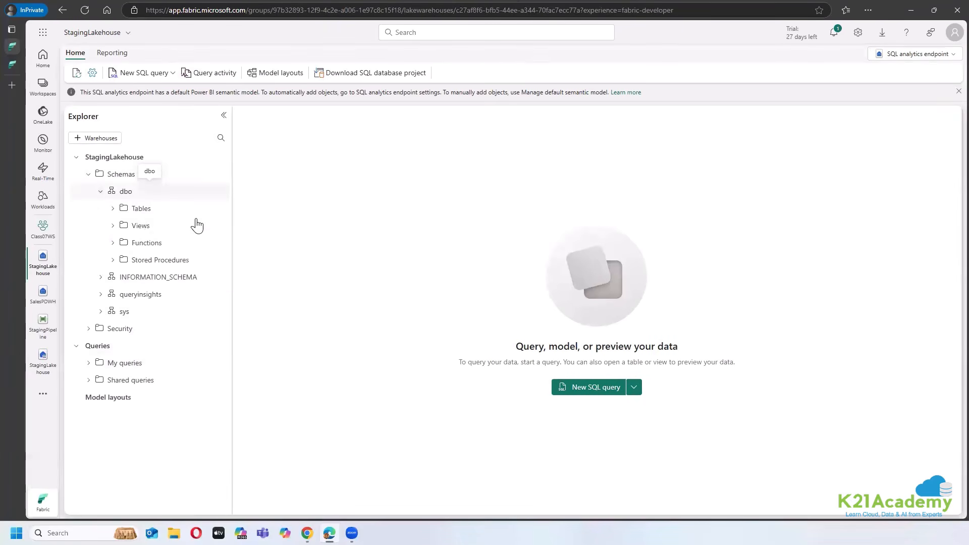
{"action": "left_click", "coordinate": [112, 208]}
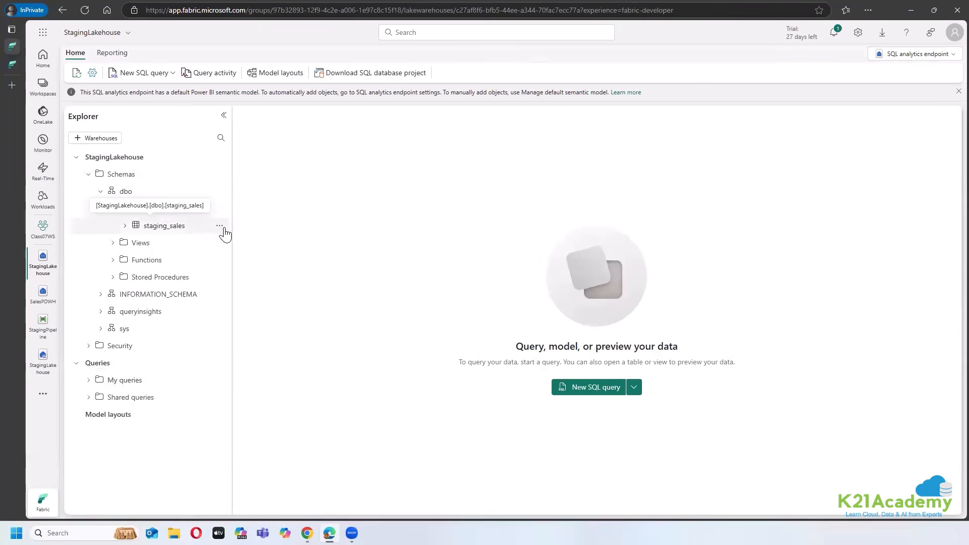
{"action": "left_click", "coordinate": [220, 227]}
{"action": "mouse_move", "coordinate": [277, 248]}
{"action": "left_click", "coordinate": [327, 247]}
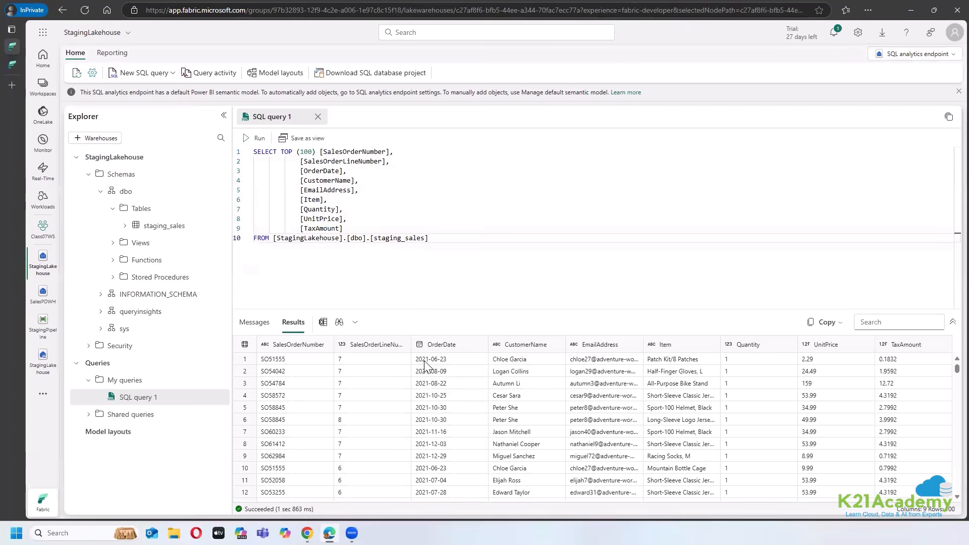
{"action": "scroll", "coordinate": [447, 414], "scroll_direction": "down", "scroll_amount": 15}
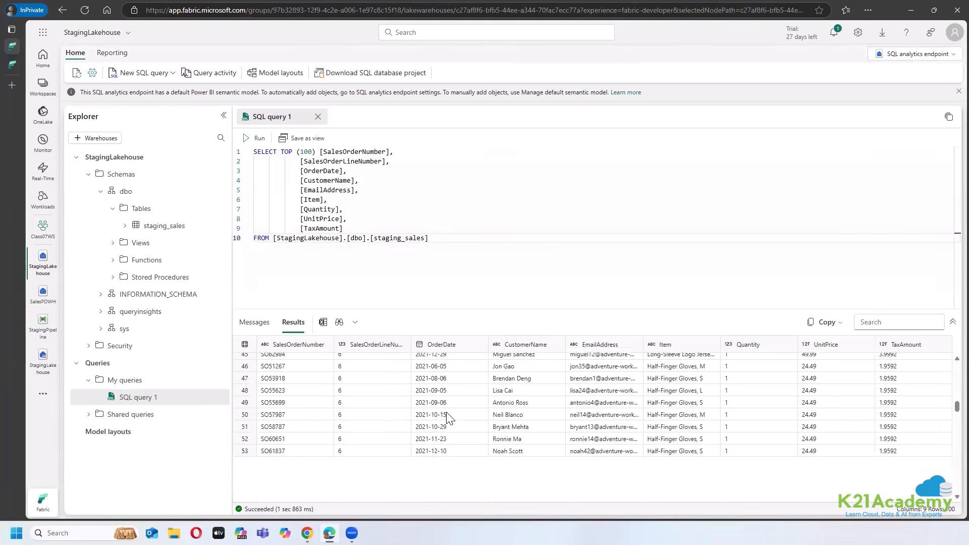
{"action": "scroll", "coordinate": [447, 419], "scroll_direction": "down", "scroll_amount": 3}
{"action": "scroll", "coordinate": [447, 417], "scroll_direction": "up", "scroll_amount": 18}
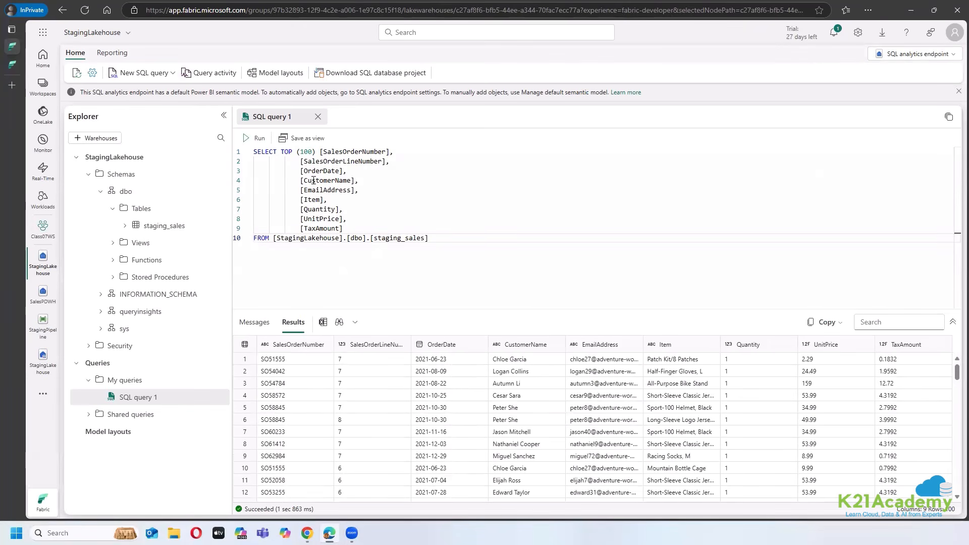
Step: Rewrite the query as SELECT DISTINCT Year([OrderDate]) from StagingLakehouse's dbo.staging_sales, removing the other columns and the TOP limit, and execute it
{"action": "left_click", "coordinate": [300, 171]}
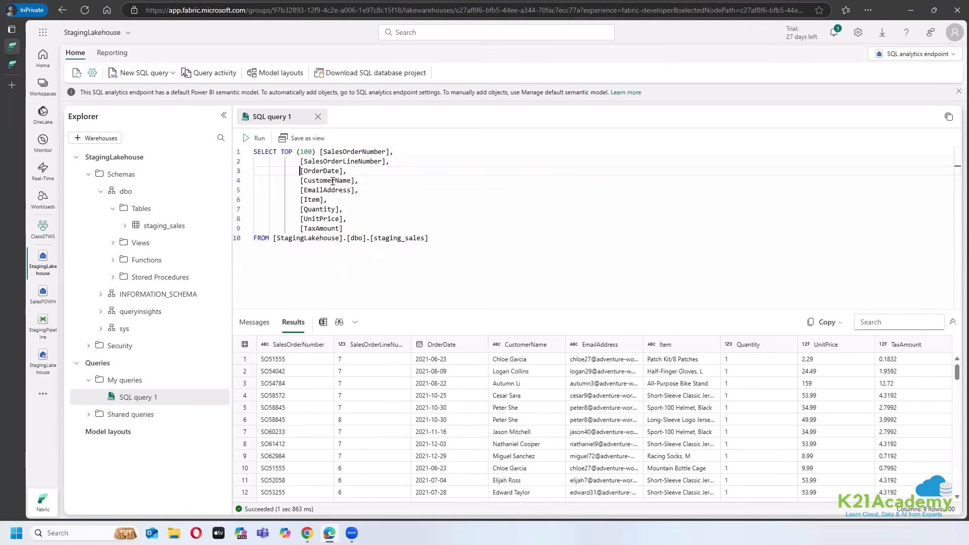
{"action": "type", "text": "Year("}
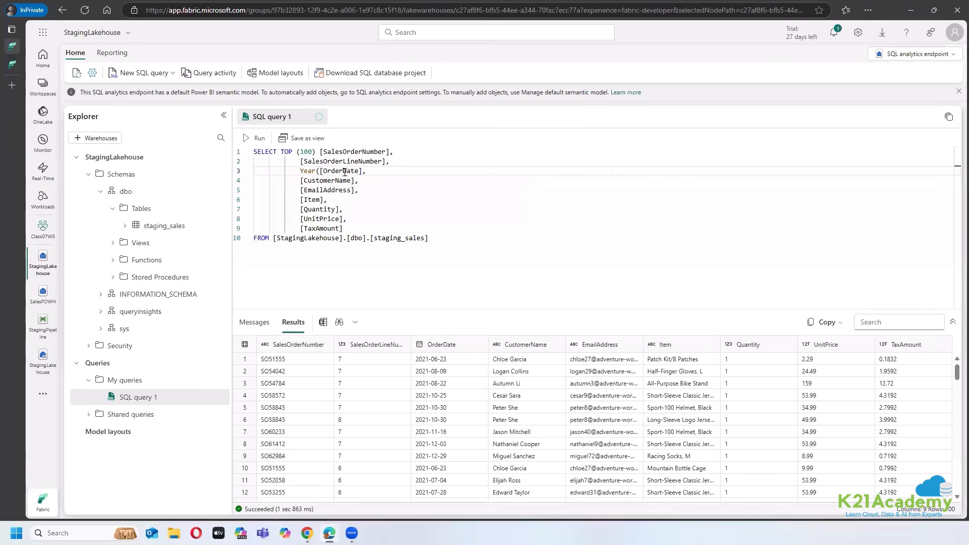
{"action": "type", "text": ")"}
{"action": "left_click_drag", "start_coordinate": [343, 229], "coordinate": [254, 181]}
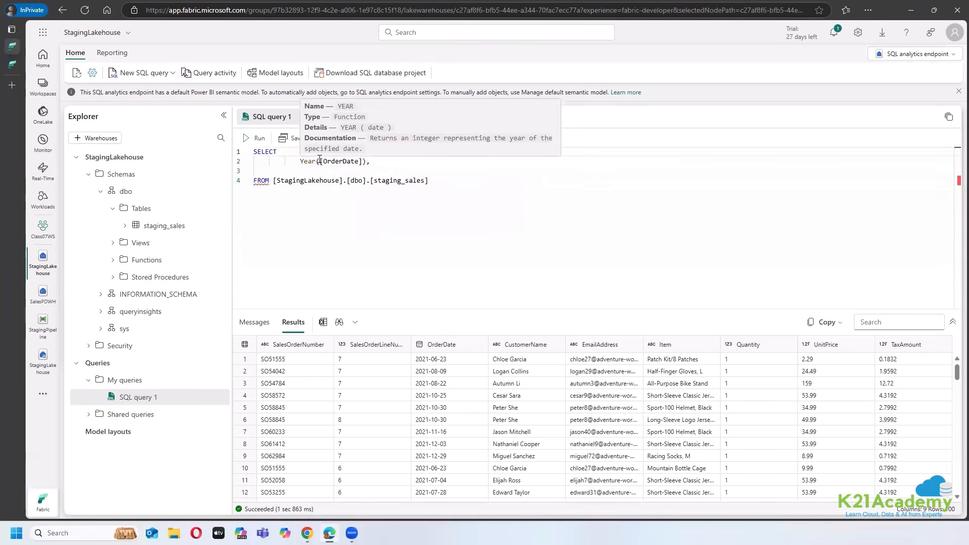
{"action": "type", "text": "DISTINC"}
{"action": "left_click", "coordinate": [320, 161]}
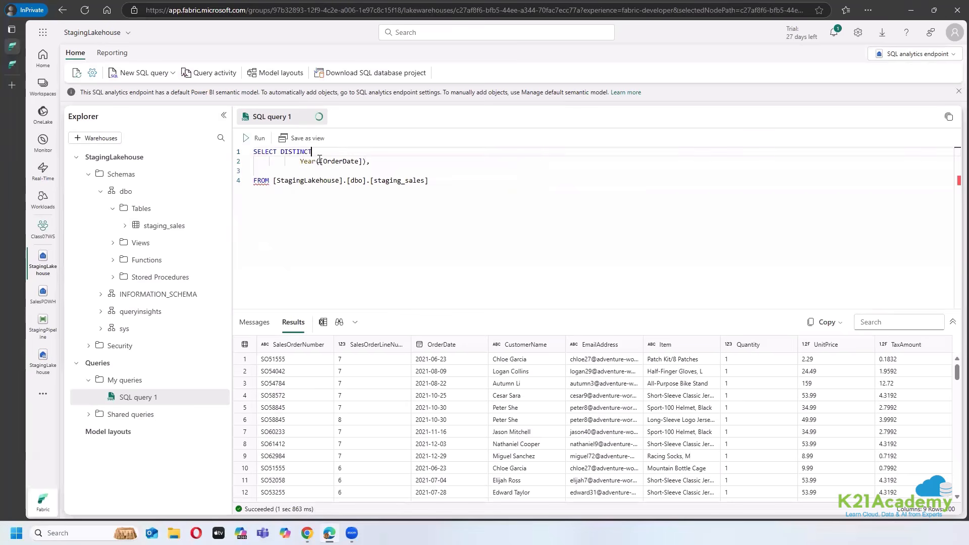
{"action": "left_click", "coordinate": [255, 181]}
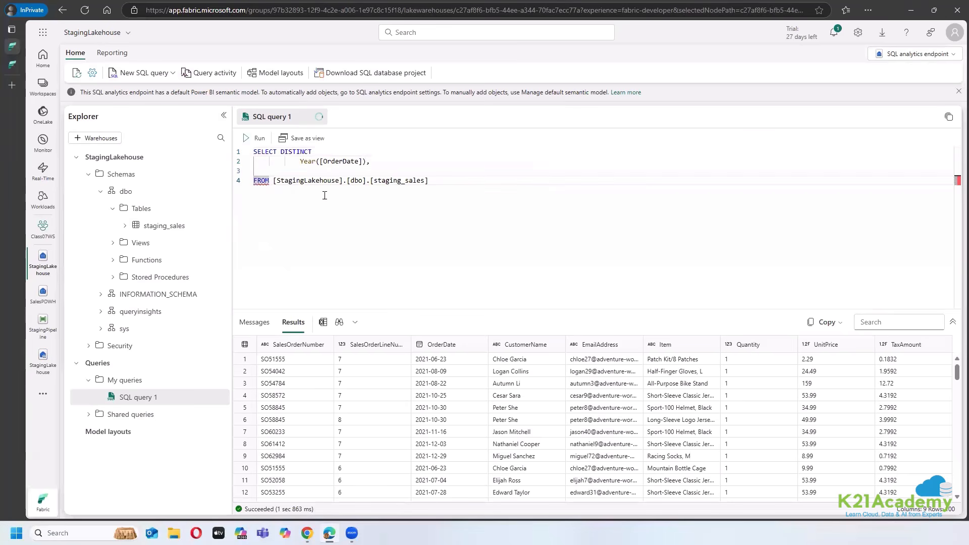
{"action": "key", "text": "BackSpace"}
{"action": "left_click", "coordinate": [380, 162]}
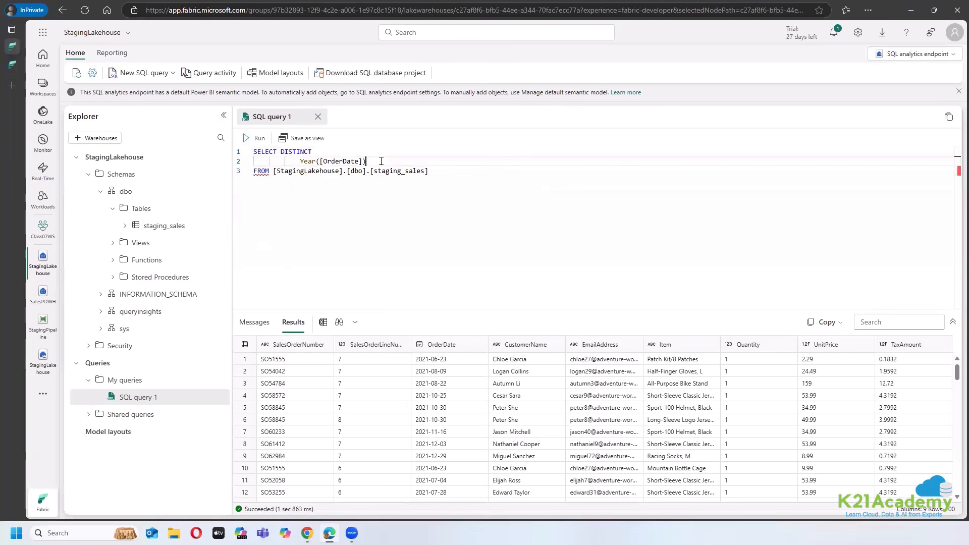
{"action": "left_click", "coordinate": [459, 178]}
{"action": "key", "text": "ctrl+a"}
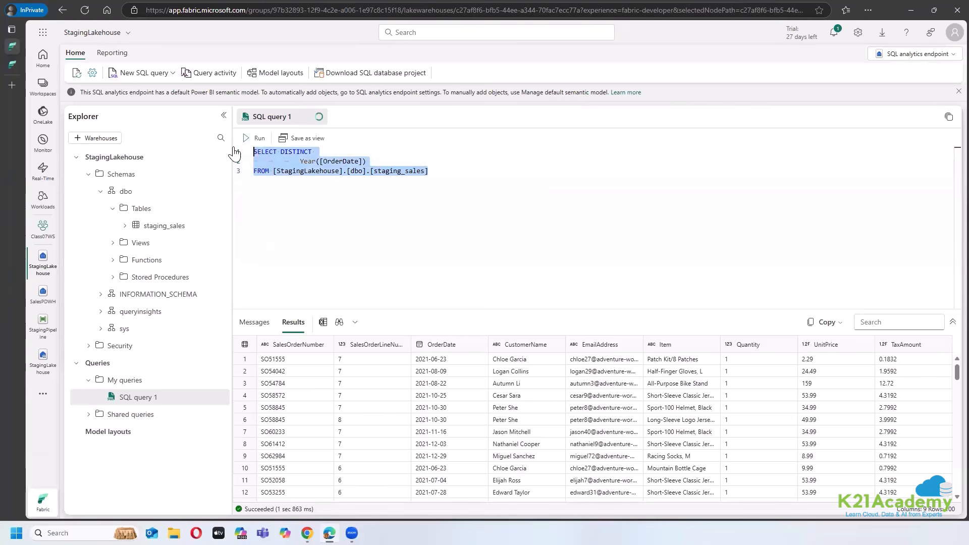
{"action": "left_click", "coordinate": [256, 138]}
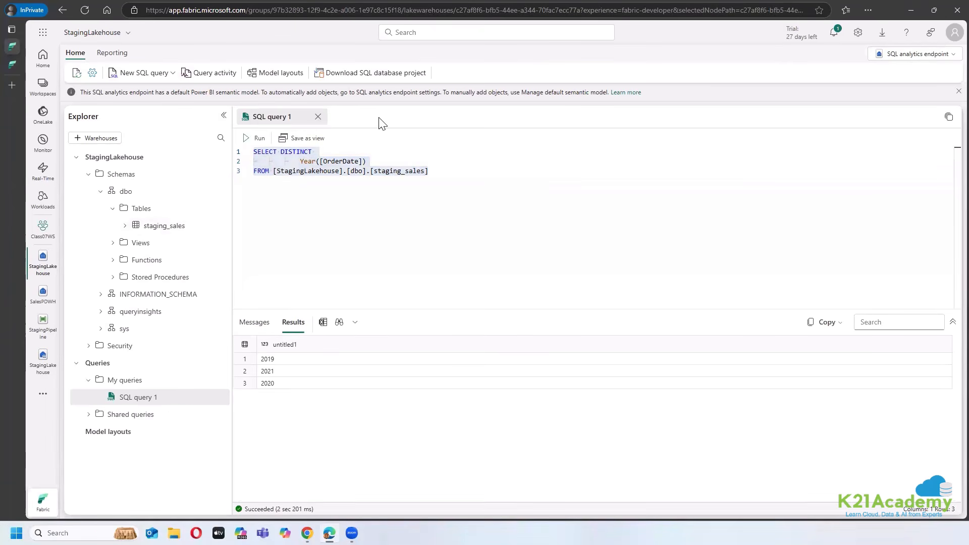
Step: Close the distinct-year query, return to SalesPDWH, and execute only the EXEC Sales.LoadDataFromStaging 2021 statement
{"action": "left_click", "coordinate": [320, 117]}
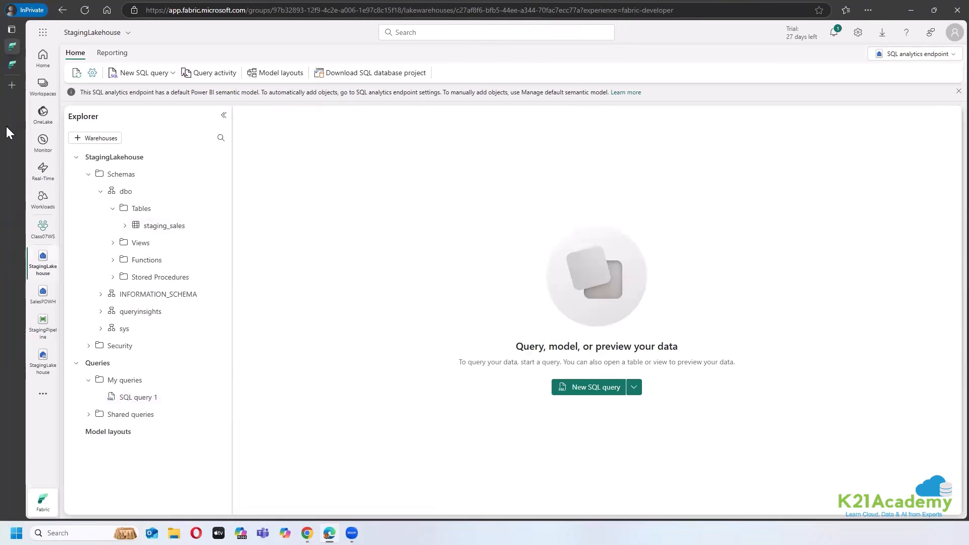
{"action": "left_click", "coordinate": [12, 63]}
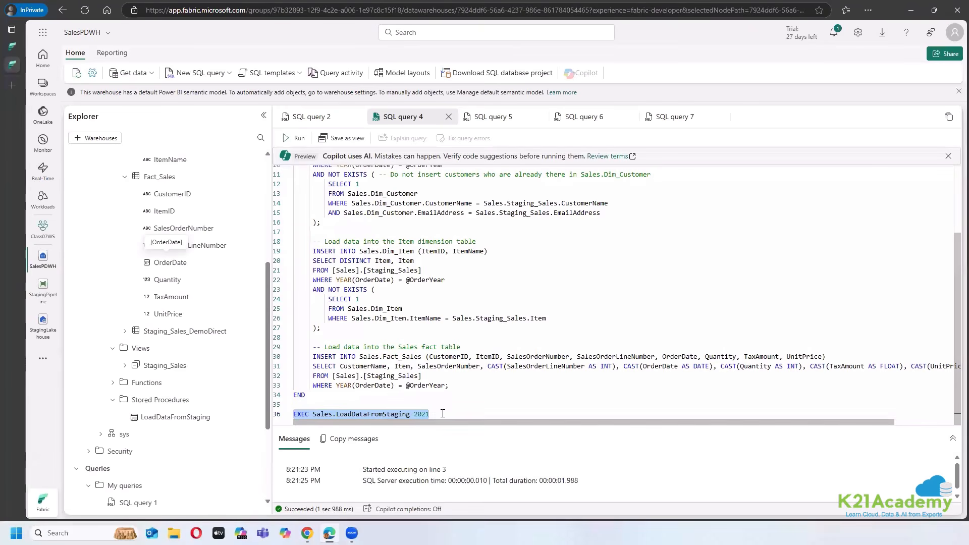
{"action": "left_click_drag", "start_coordinate": [443, 414], "coordinate": [293, 414]}
{"action": "left_click", "coordinate": [296, 138]}
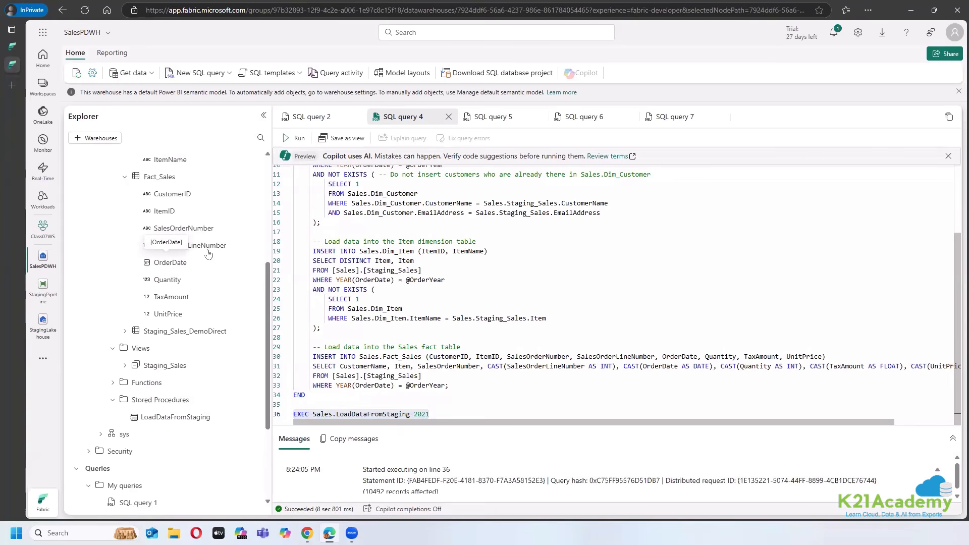
Step: Rerun the top 100 rows queries on Sales.Dim_Customer and Sales.Dim_Item to check the loaded dimension data
{"action": "scroll", "coordinate": [208, 254], "scroll_direction": "up", "scroll_amount": 5}
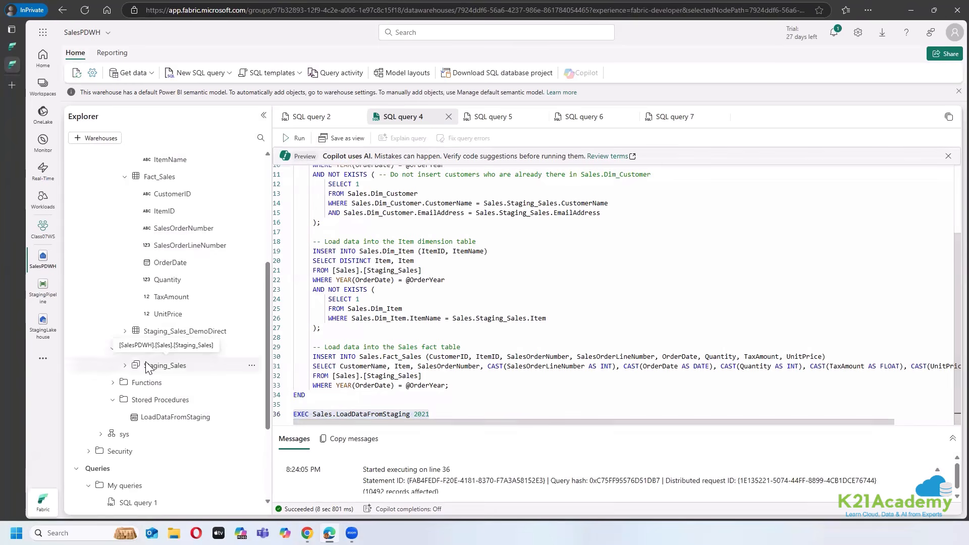
{"action": "left_click", "coordinate": [489, 117]}
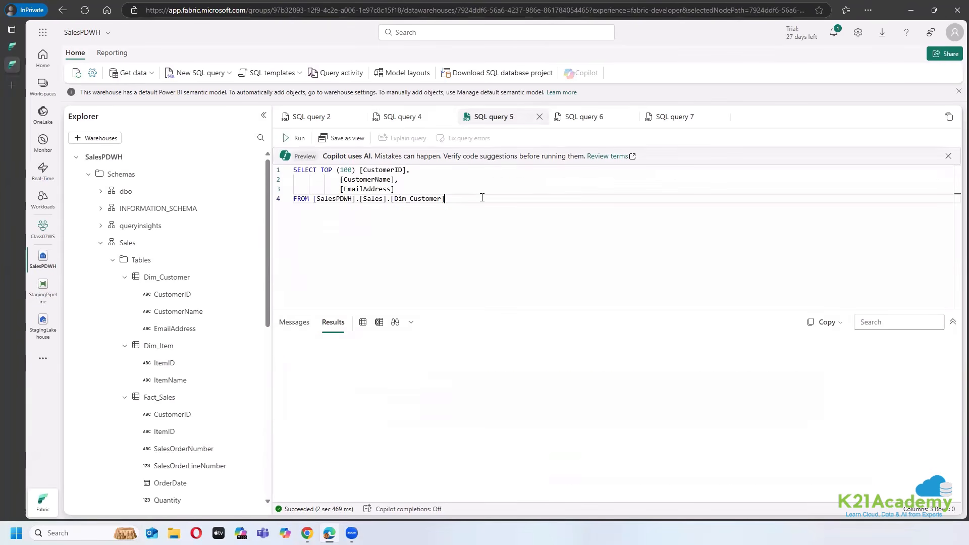
{"action": "key", "text": "ctrl+a"}
{"action": "key", "text": "ctrl+Return"}
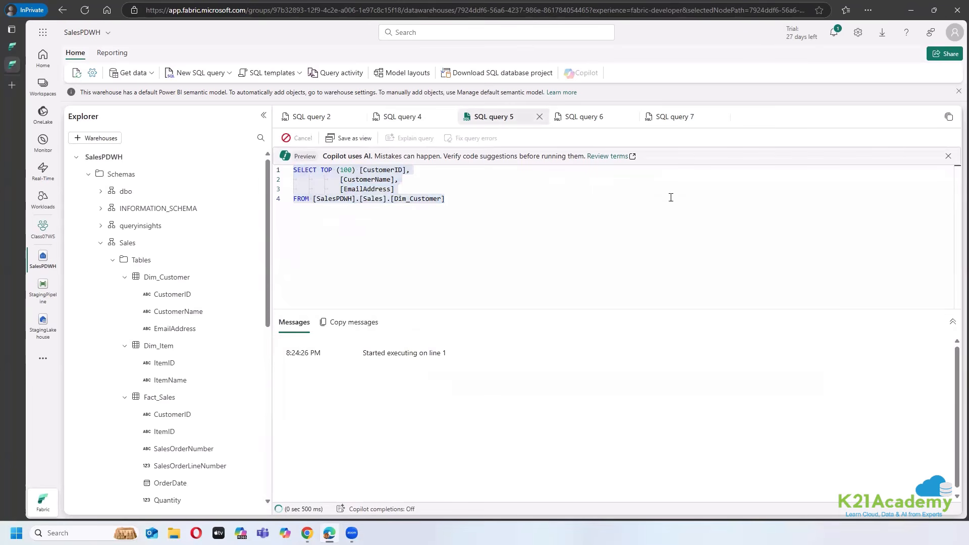
{"action": "left_click", "coordinate": [585, 121]}
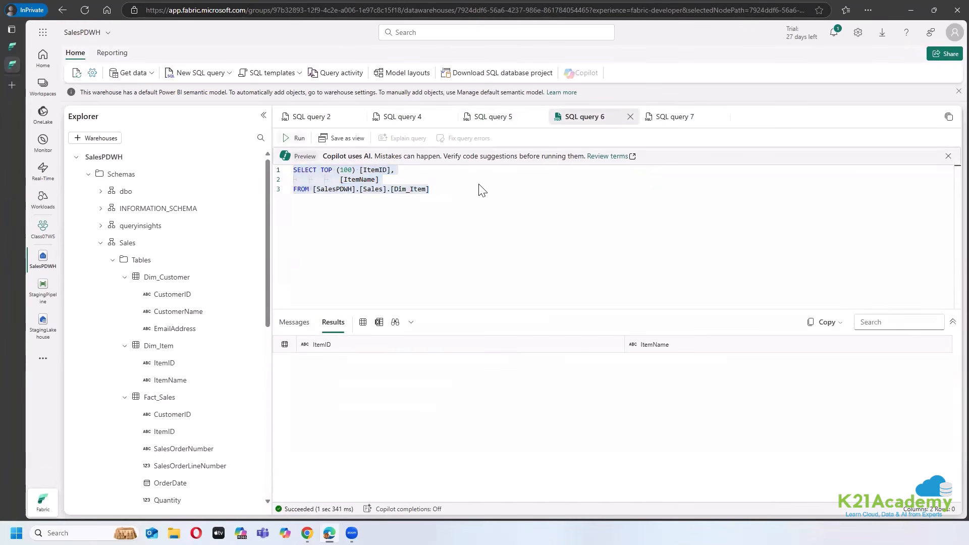
{"action": "key", "text": "ctrl+Return"}
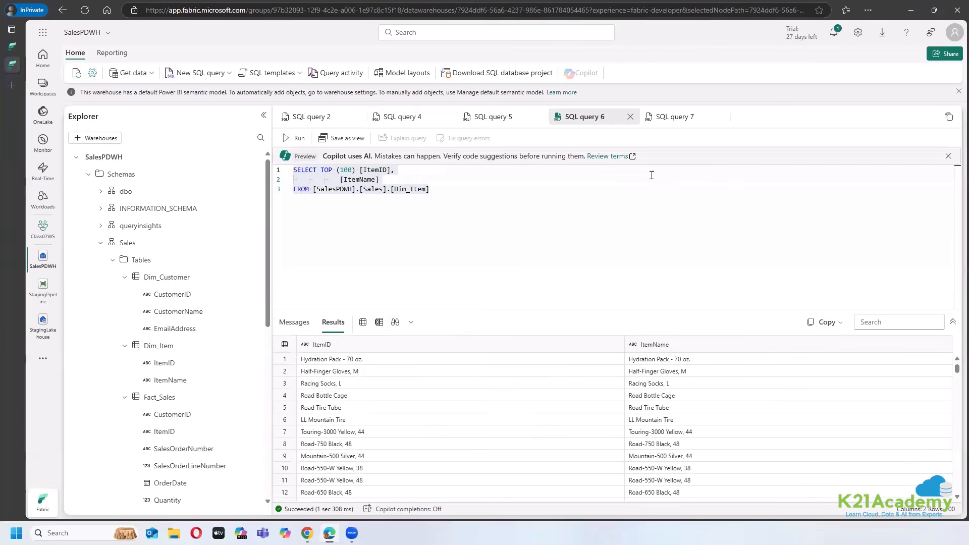
Step: Rerun the top 100 rows query on Sales.Fact_Sales in SQL query 7 to check the loaded fact data
{"action": "left_click", "coordinate": [675, 121]}
{"action": "key", "text": "ctrl+a"}
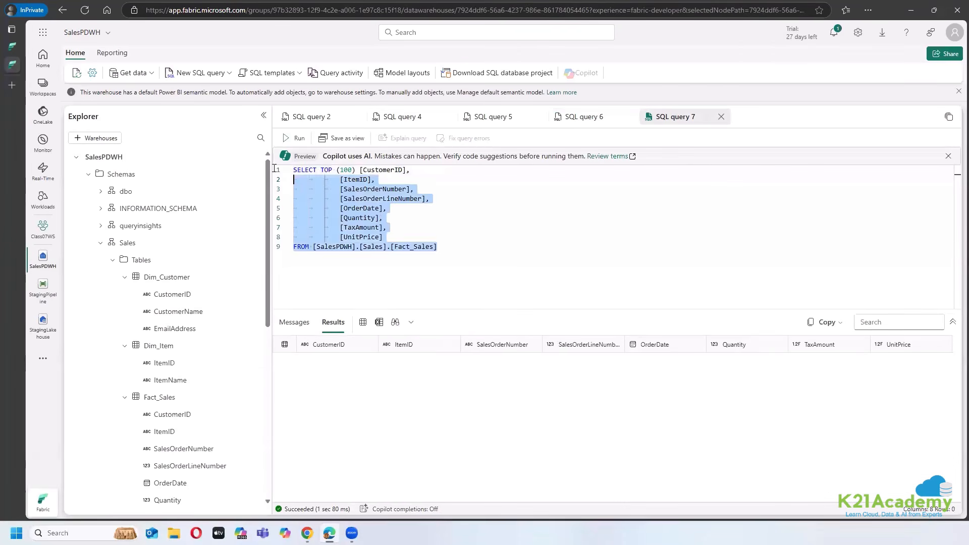
{"action": "left_click", "coordinate": [298, 132]}
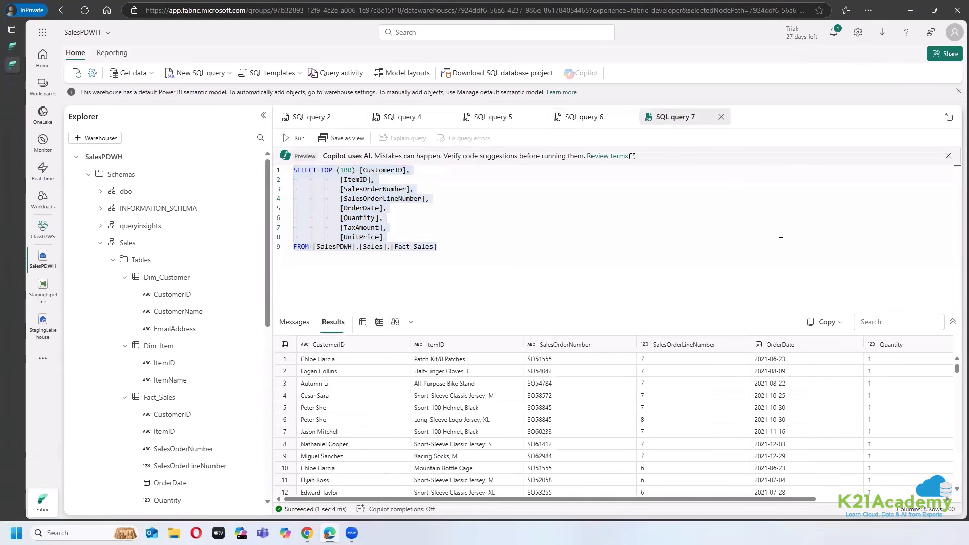